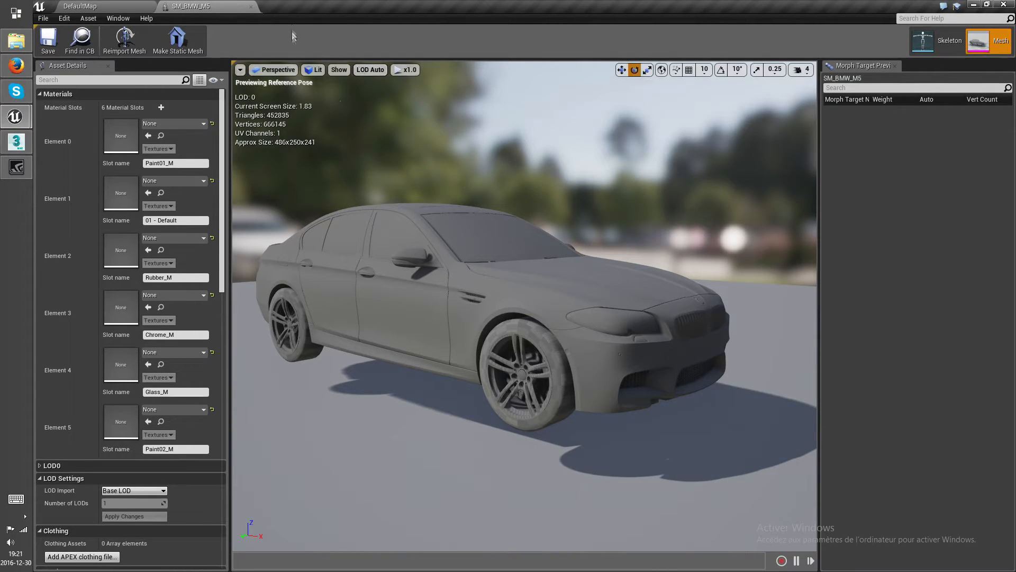
- Close the SM_BMW_M5 mesh editor and look over the rigged car scene in 3ds Max before returning to Unreal Editor
left_click(251, 6)
mouse_move(596, 255)
right_mouse_down()
mouse_move(598, 270)
mouse_move(677, 265)
mouse_move(599, 256)
right_mouse_up()
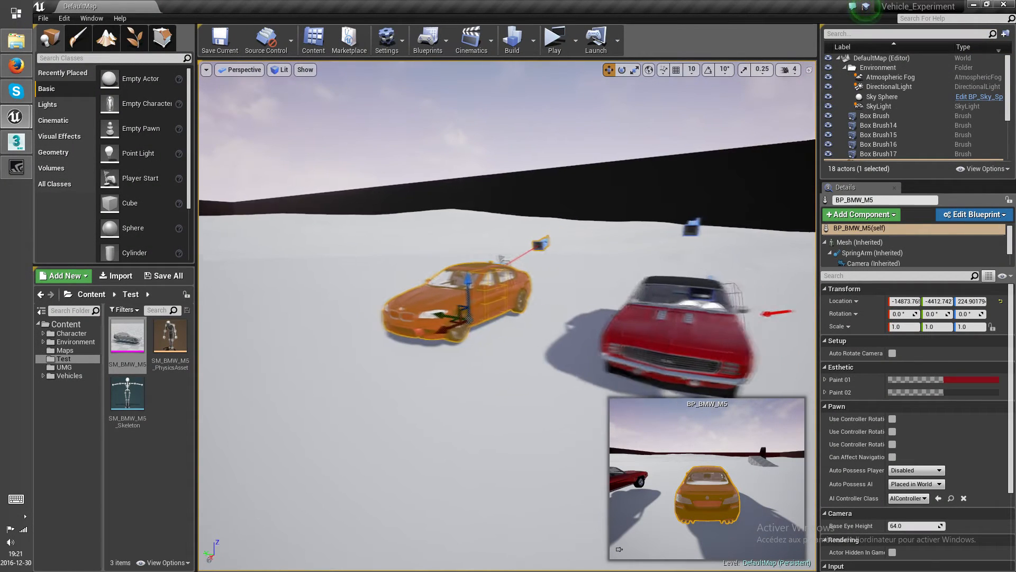
left_click(16, 142)
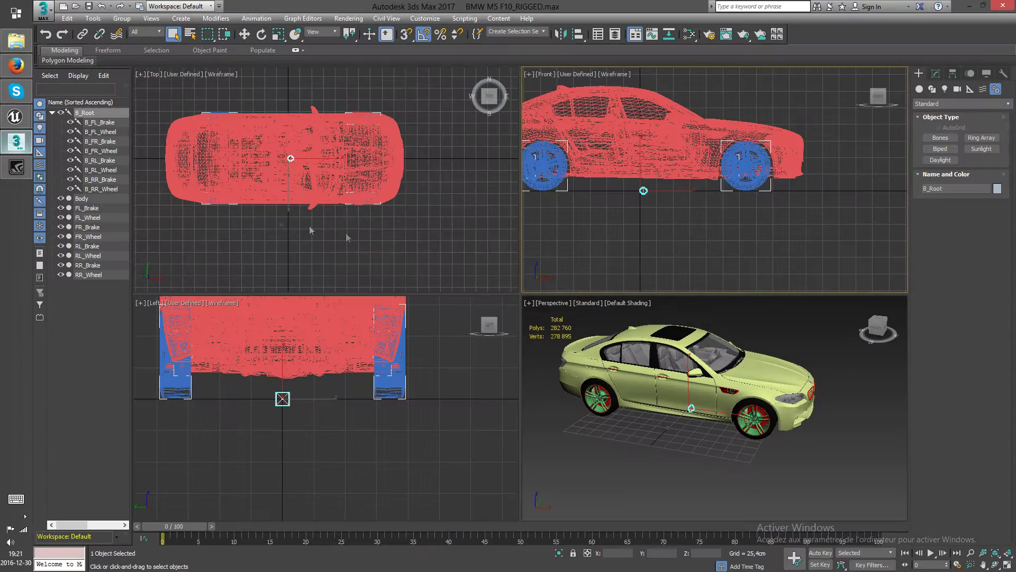
left_click(974, 5)
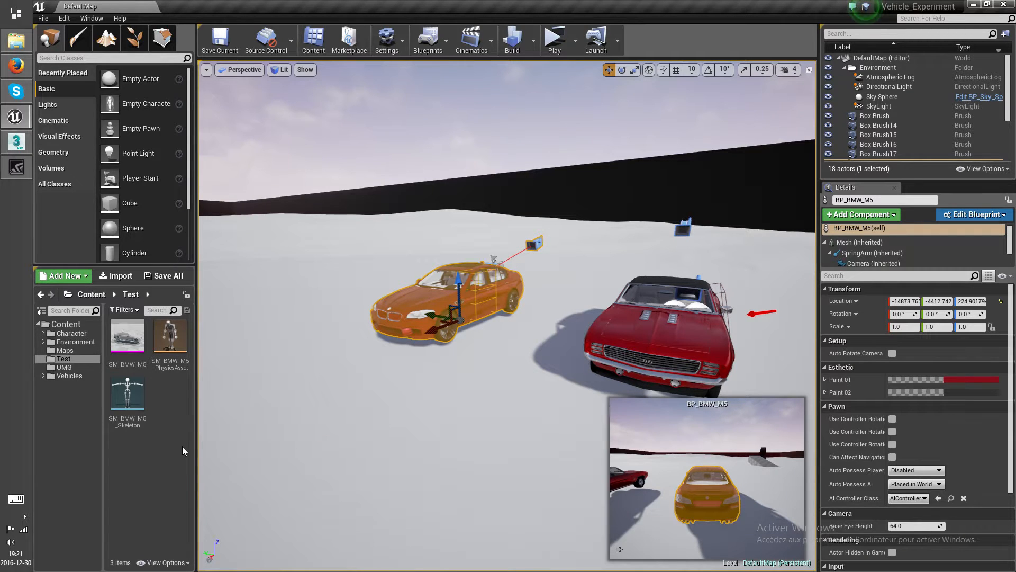
- Open SM_BMW_M5_PhysicsAsset and scale the B_FR_Wheel collision body down to fit its tyre
double_click(171, 350)
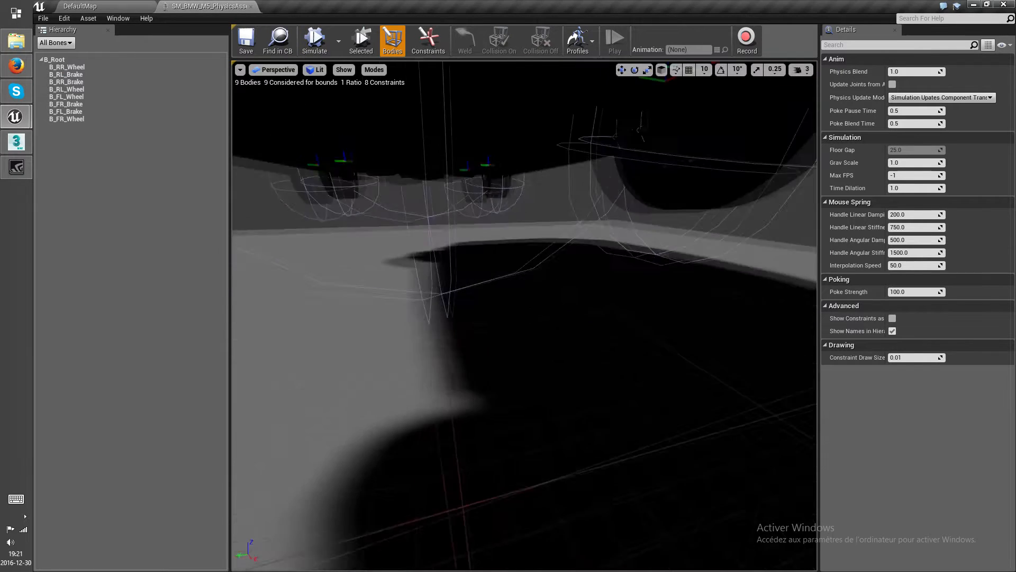
right_click_drag(500, 323, 501, 323)
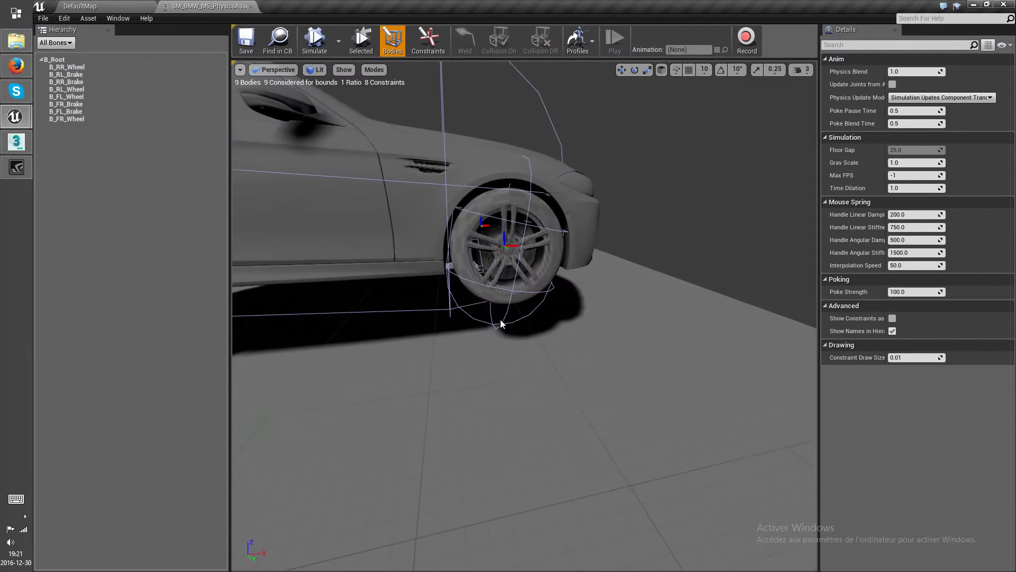
left_click(503, 324)
left_click(646, 69)
left_click_drag(514, 208, 514, 225)
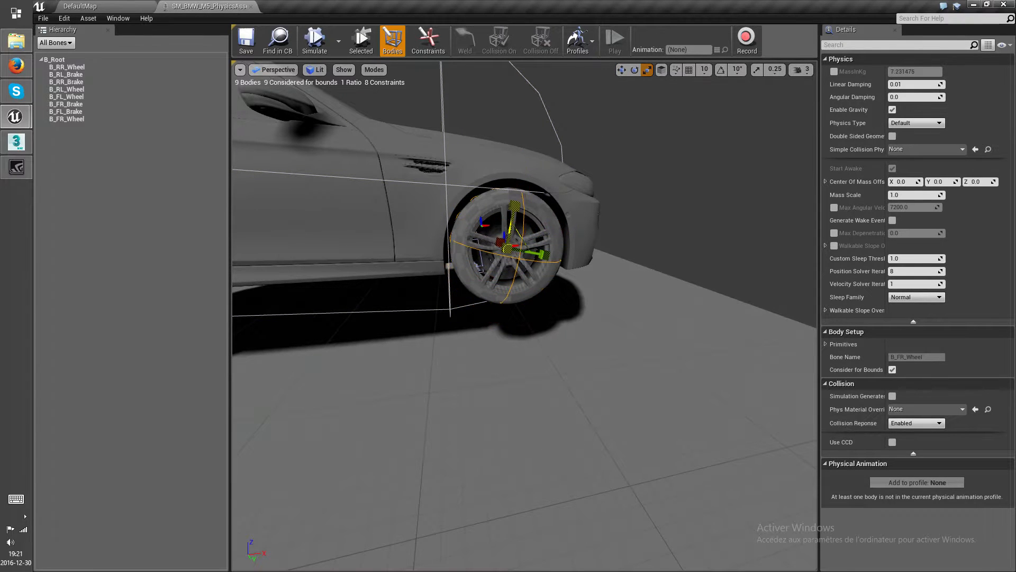
- Scale the collision bodies of the remaining wheels down to match their tyres
right_click_drag(431, 249, 433, 243)
left_click_drag(413, 142, 413, 161)
right_click_drag(472, 125, 471, 124)
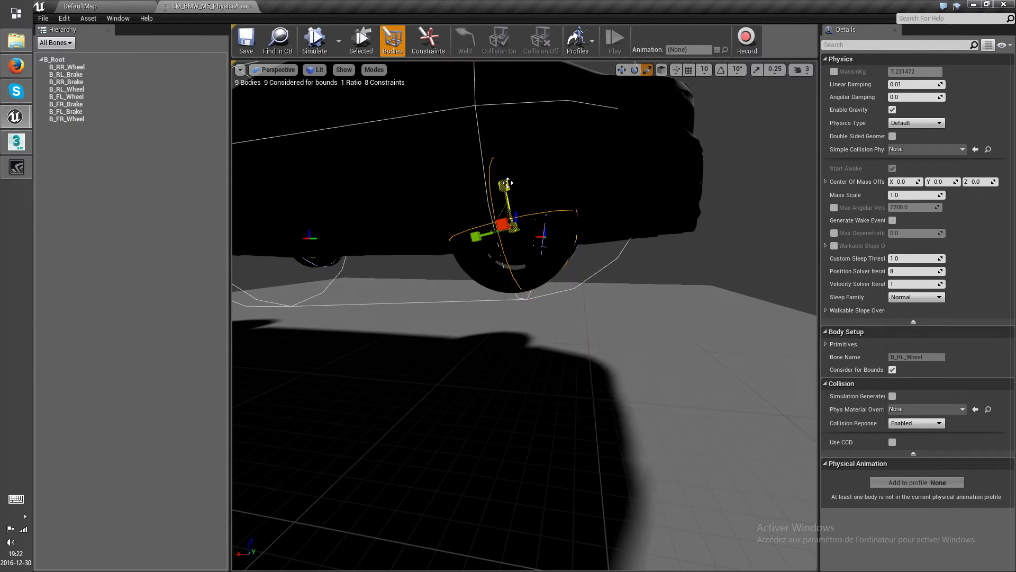
right_click_drag(506, 241, 506, 241)
left_click_drag(519, 207, 516, 179)
right_click_drag(409, 103, 408, 103)
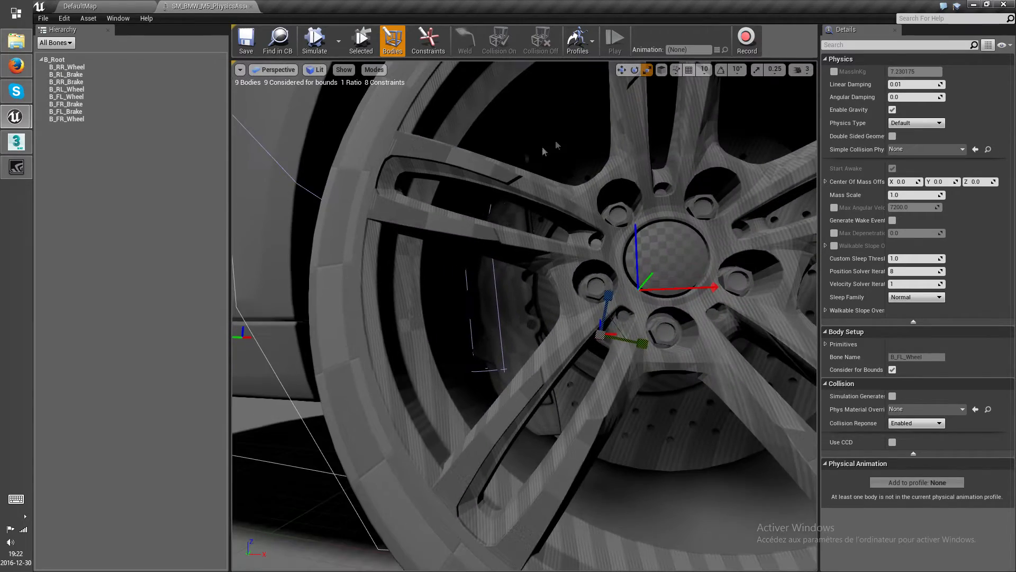
- Delete the B_Root collision body that surrounds the car
left_click(496, 311)
right_click_drag(497, 310, 496, 310)
right_click_drag(558, 323, 557, 323)
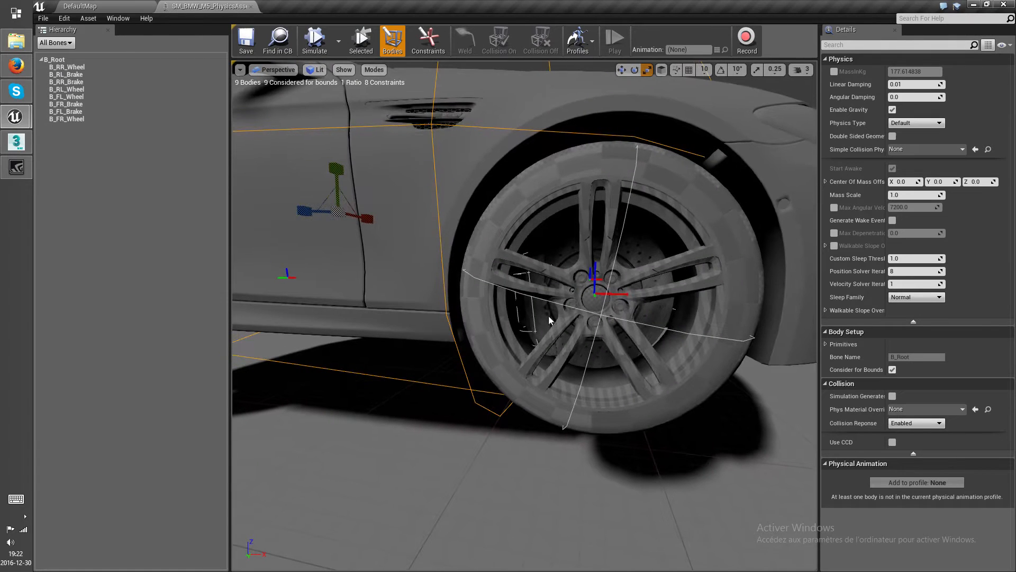
key("Delete")
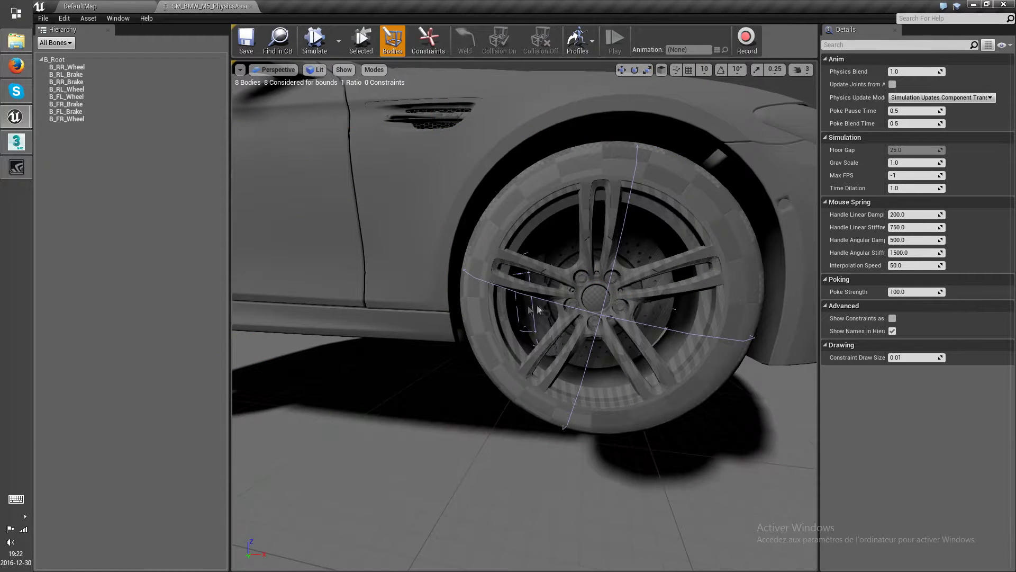
- Delete the collision bodies of B_RL_Brake, B_RR_Brake, B_FR_Brake and B_FL_Brake
left_click(534, 323)
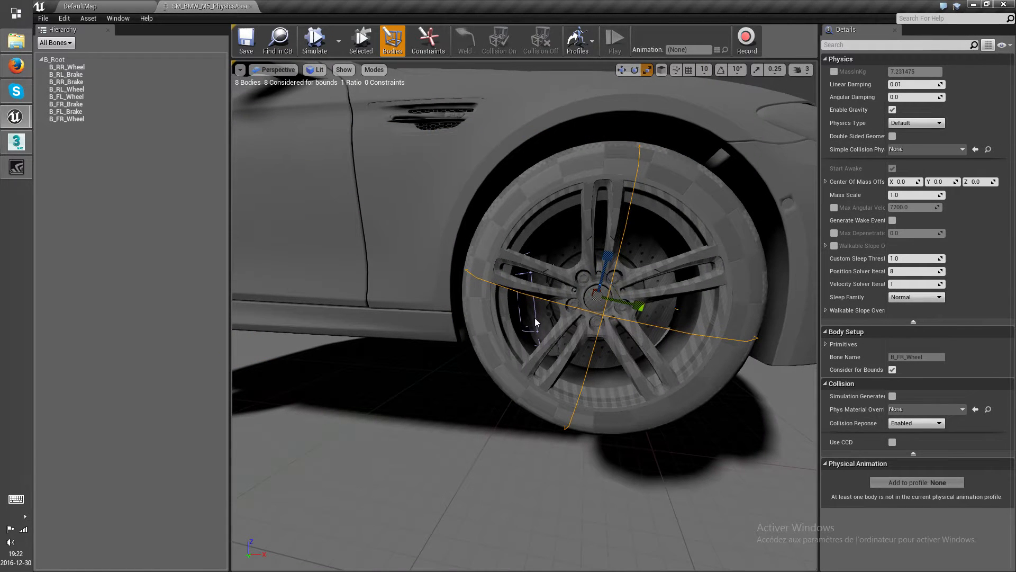
left_click_drag(521, 326, 523, 327)
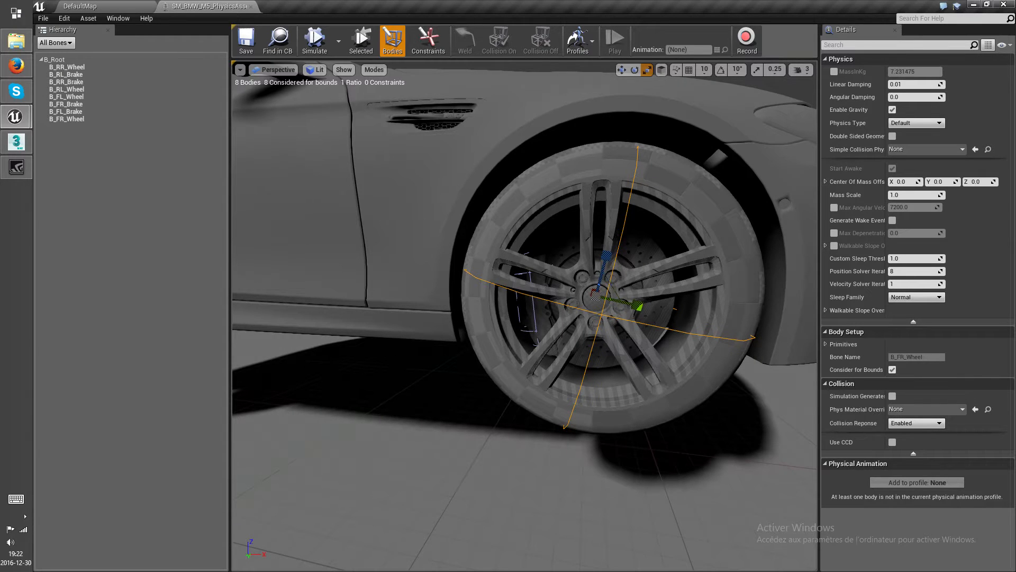
left_click(70, 68)
left_click(77, 76)
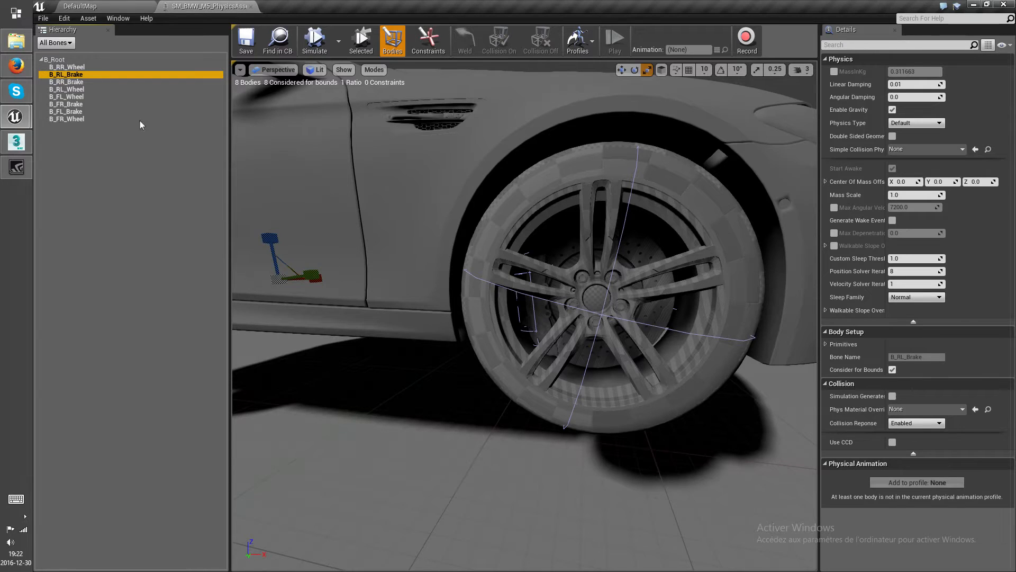
key("Delete")
left_click(81, 83)
key("Delete")
left_click(81, 103)
key("Delete")
left_click(74, 111)
key("Delete")
- Simulate the physics asset with only the wheel bodies, watch how the car behaves and stop the simulation
right_click_drag(640, 238, 762, 238)
key("s")
key("w")
key("a")
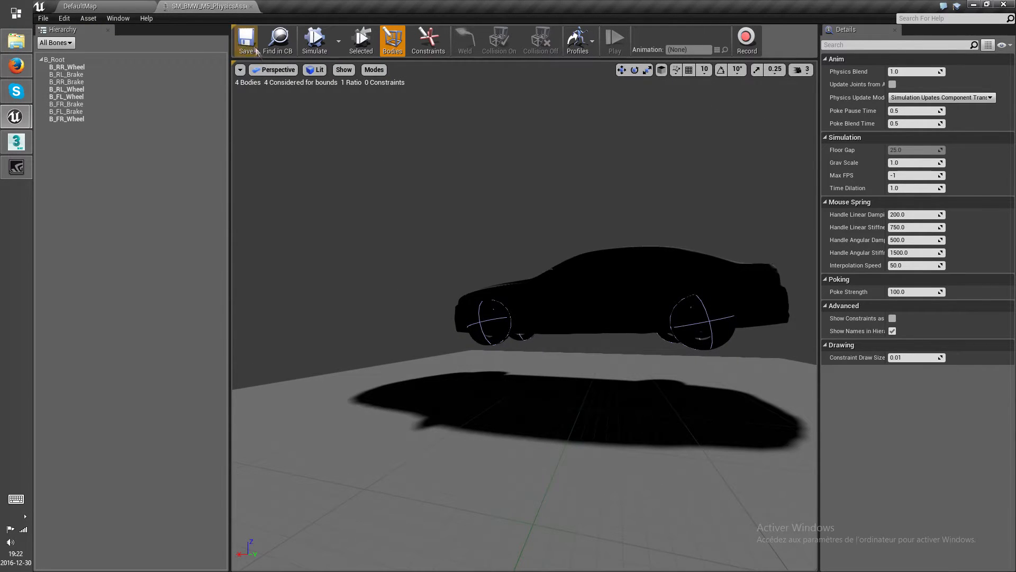
left_click(314, 39)
key("d")
right_click_drag(712, 270, 371, 270)
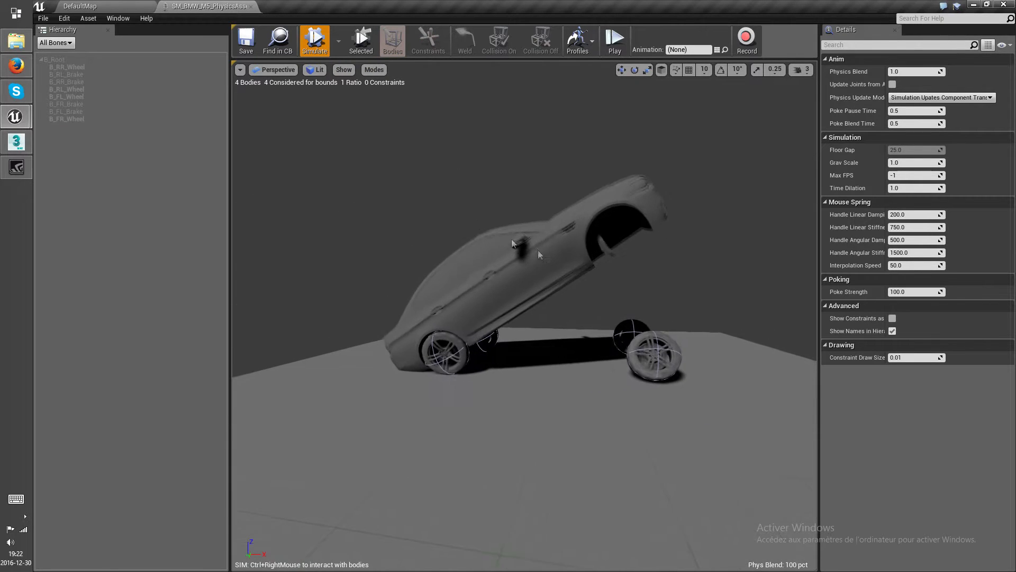
left_click(314, 40)
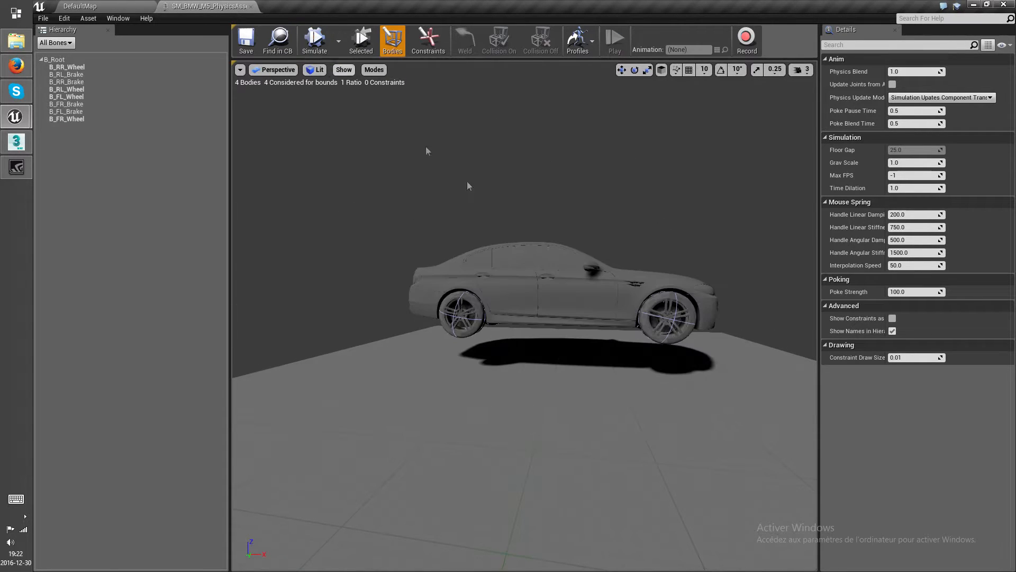
- Add a new collision body to the B_Root bone using Box as the collision geometry
right_click(58, 61)
left_click(80, 72)
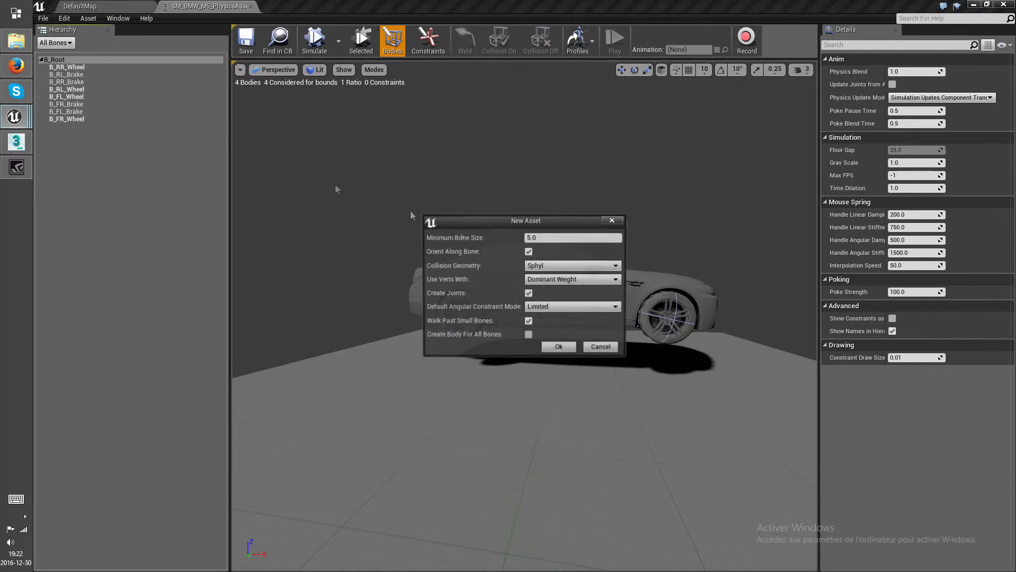
left_click(565, 265)
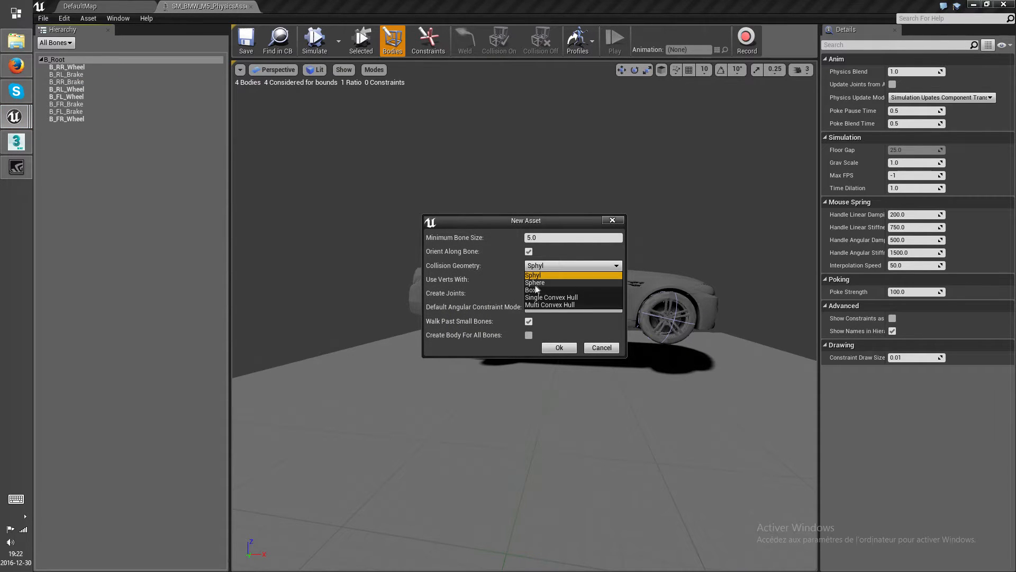
left_click(540, 273)
left_click(560, 348)
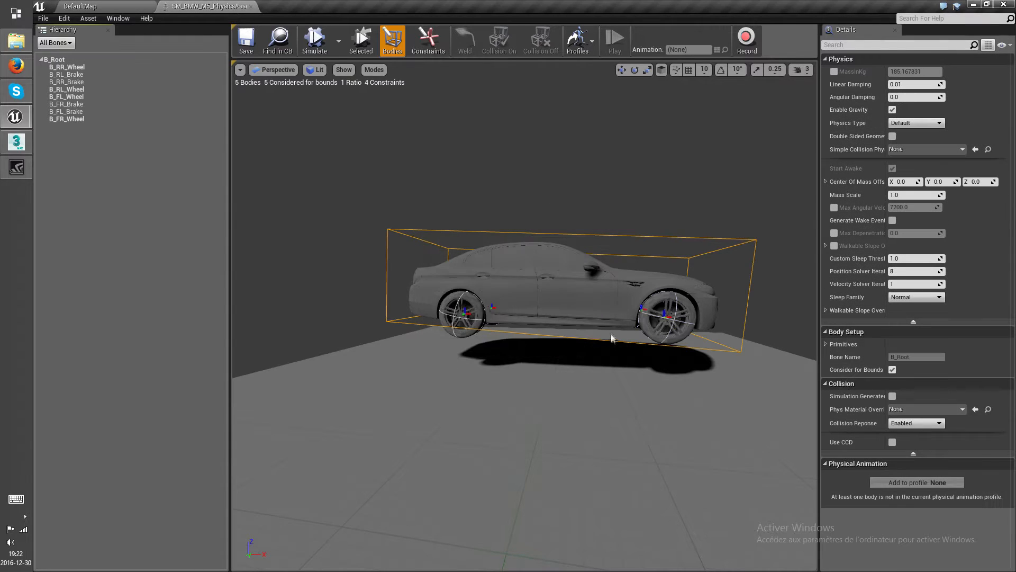
- Simulate the physics asset with the root box in place and stop the simulation
left_click(315, 38)
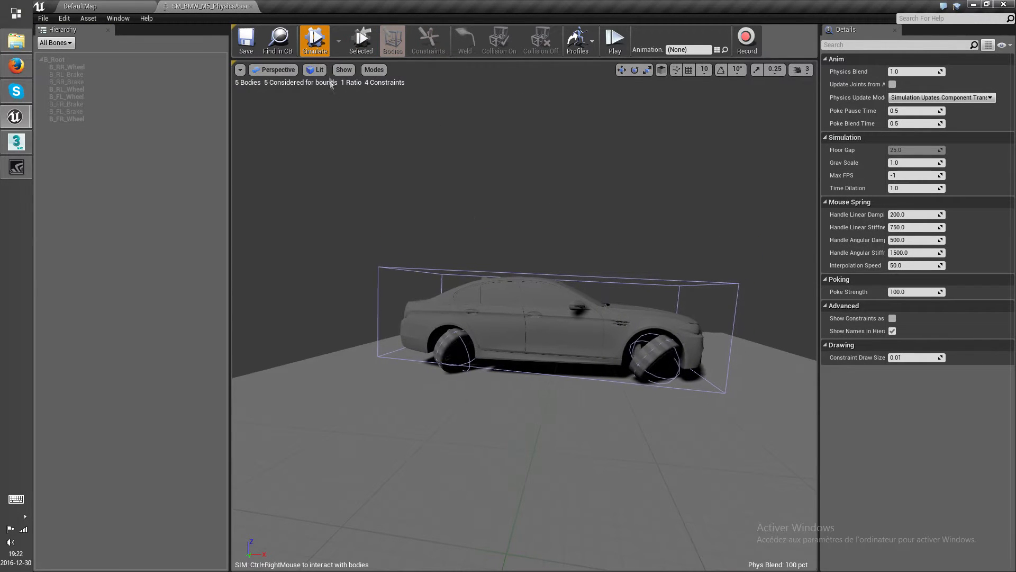
left_click(313, 39)
left_click(681, 241)
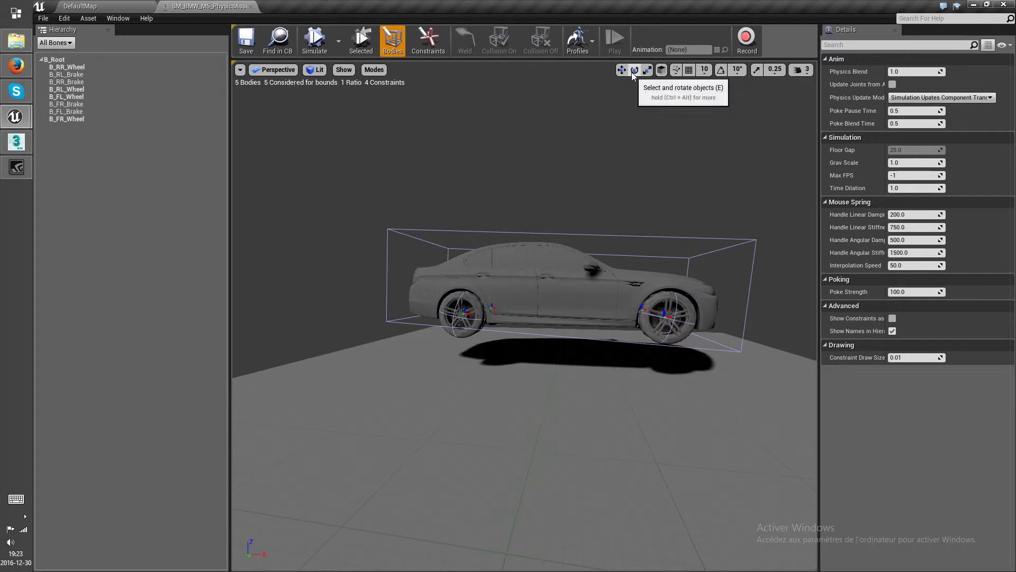
- Move the B_Root collision box up slightly so the wheels extend below it, and save the physics asset
left_click(711, 238)
right_click_drag(623, 347, 628, 356)
left_click_drag(548, 200, 445, 159)
left_click(621, 69)
left_click_drag(506, 133, 508, 120)
right_click_drag(524, 134, 505, 80)
right_click_drag(524, 222, 594, 227)
left_click(247, 44)
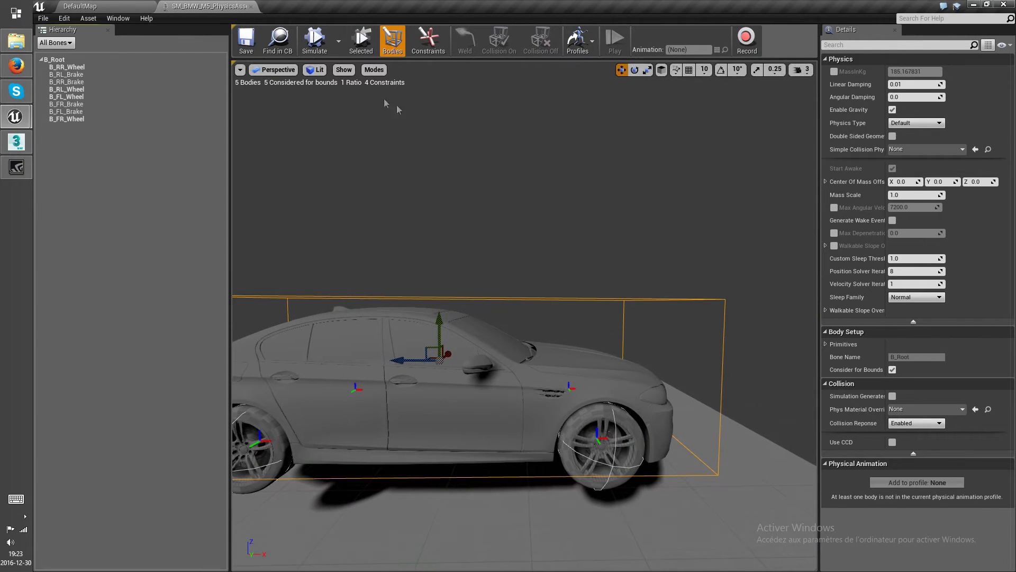
- Close the physics asset editor and save the DefaultMap level
scroll(577, 294, "down", 6)
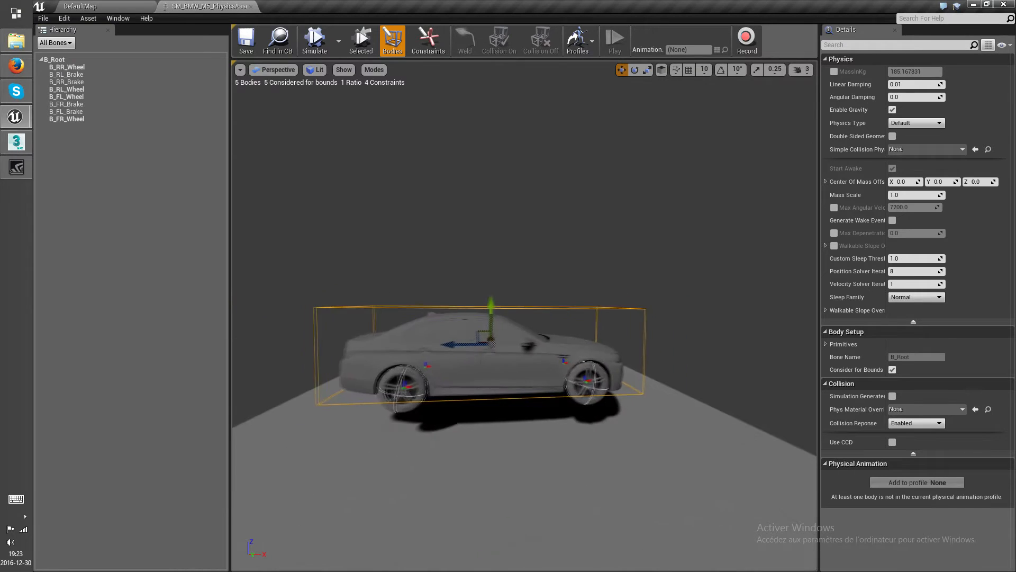
left_click(251, 7)
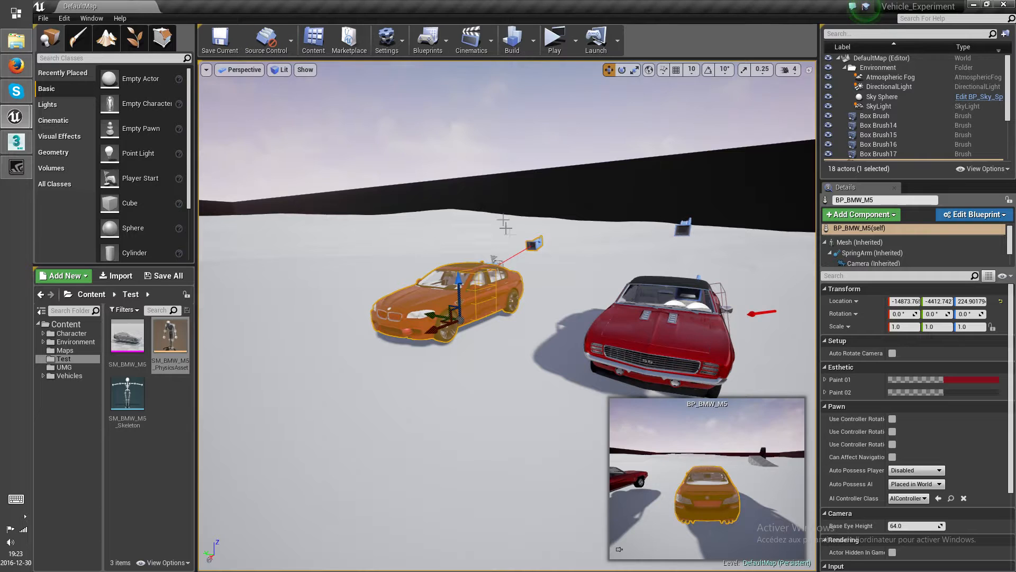
key("ctrl+s")
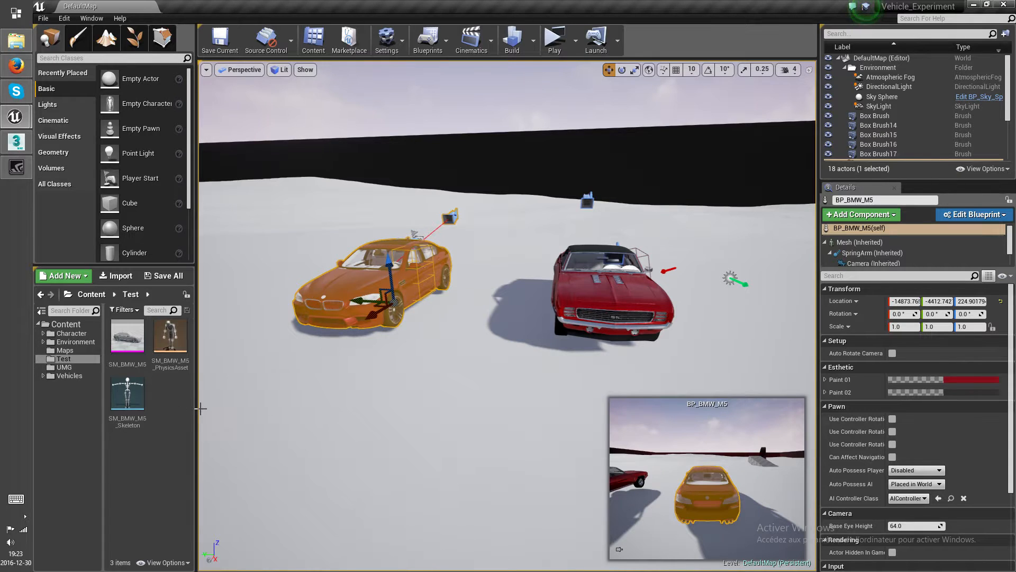
- Create an Animation Blueprint in the Test folder with parent class VehicleAnimInstance and the SM_BMW_M5_Skeleton from Vehicles/BMW_M5/Meshes as target, keeping the default name
right_click(167, 399)
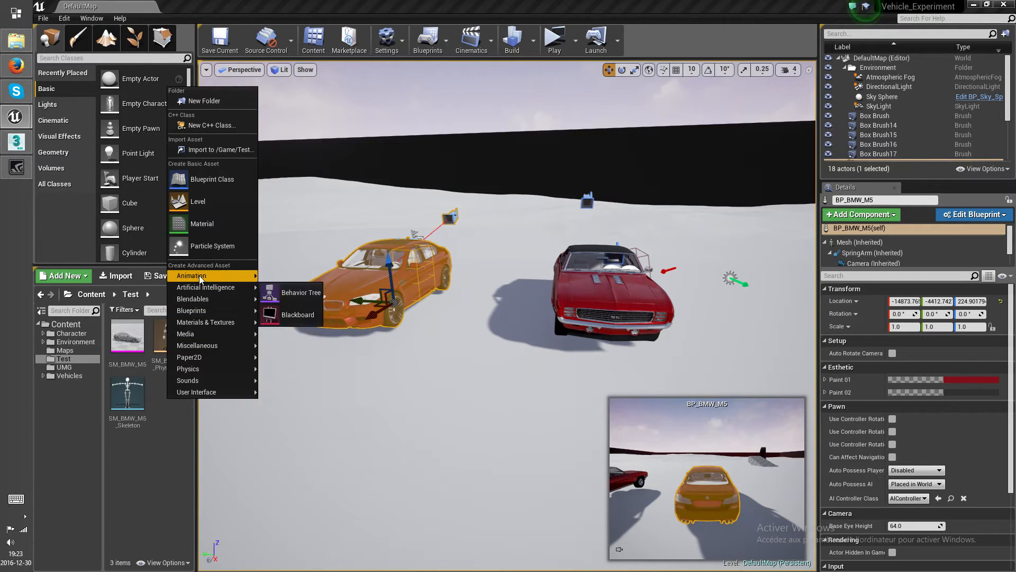
mouse_move(199, 275)
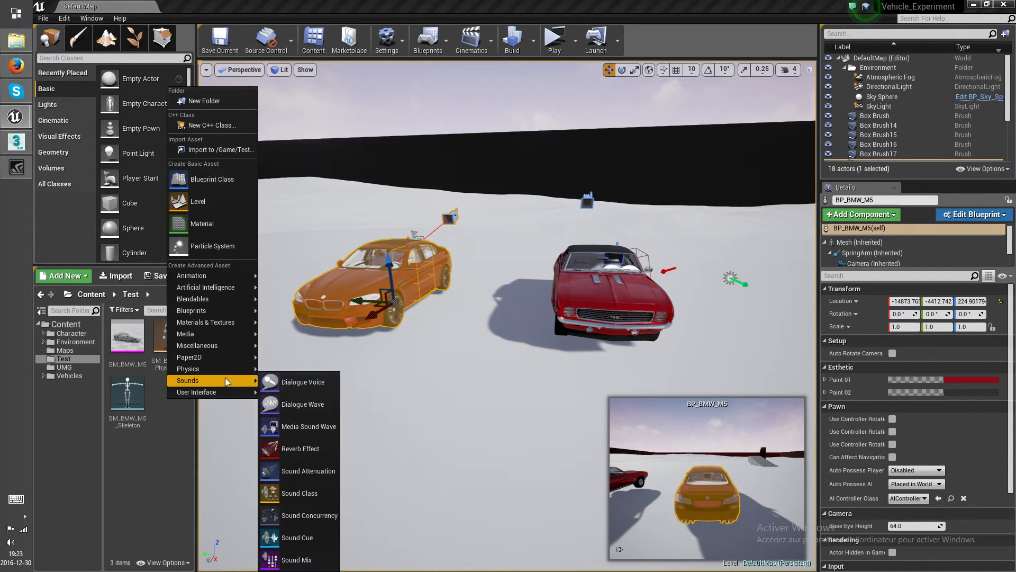
mouse_move(218, 392)
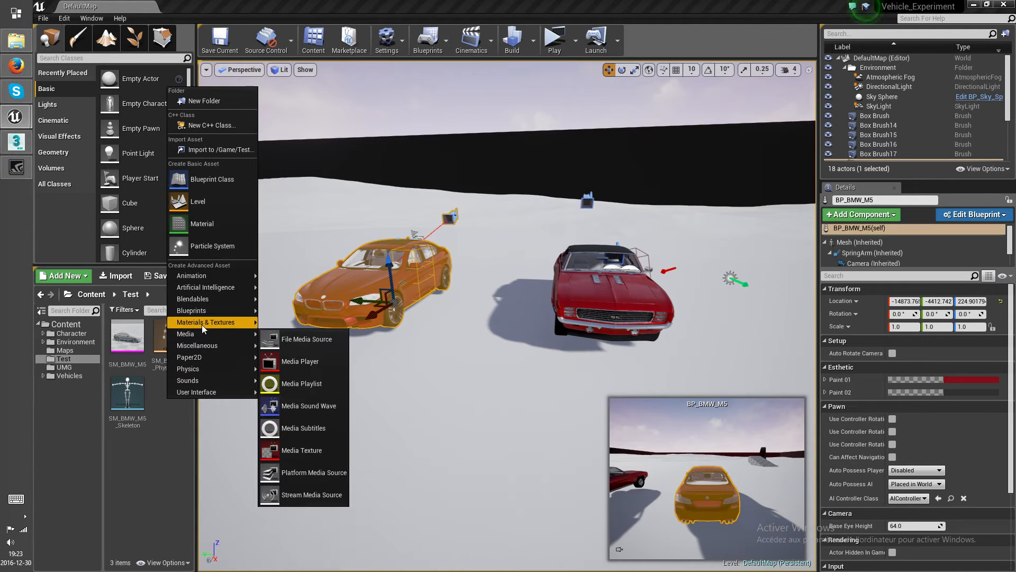
mouse_move(203, 311)
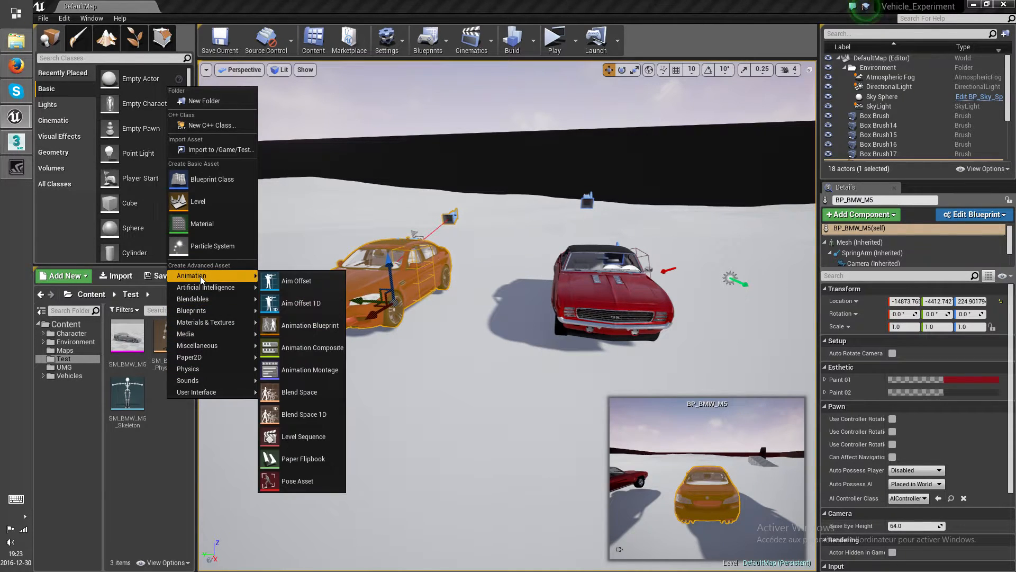
left_click(304, 326)
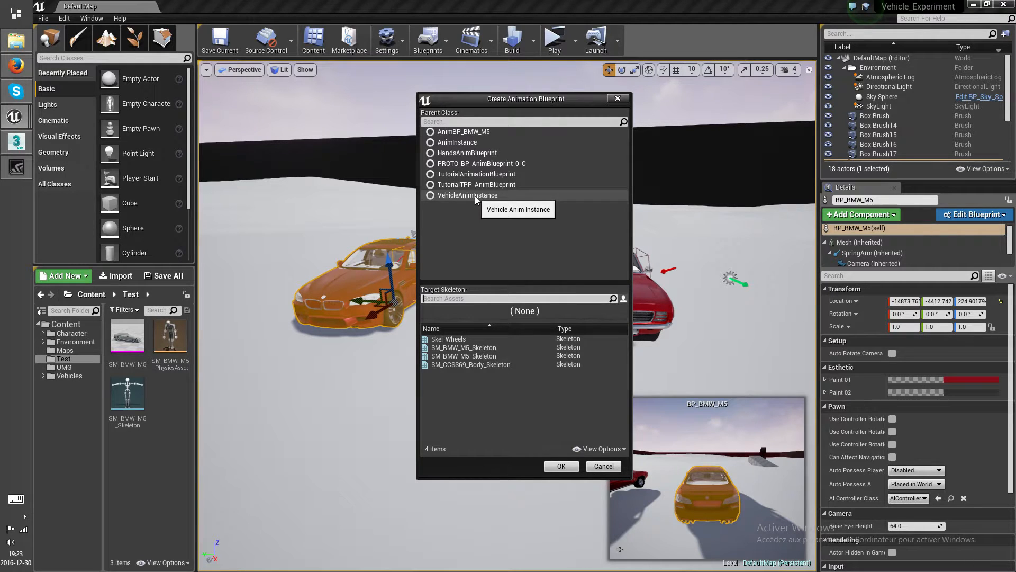
left_click(475, 349)
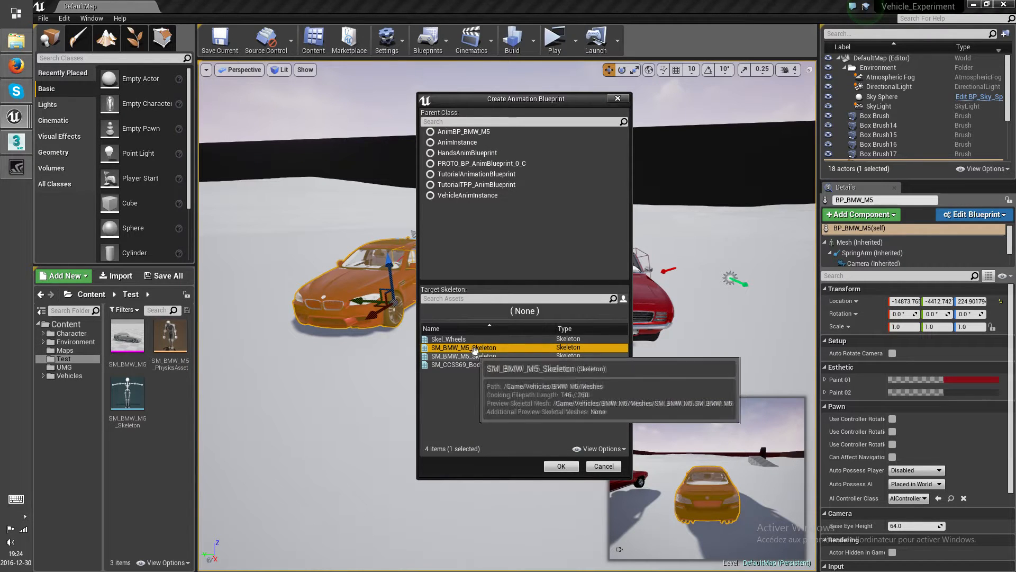
left_click(478, 350)
left_click(490, 364)
left_click(486, 347)
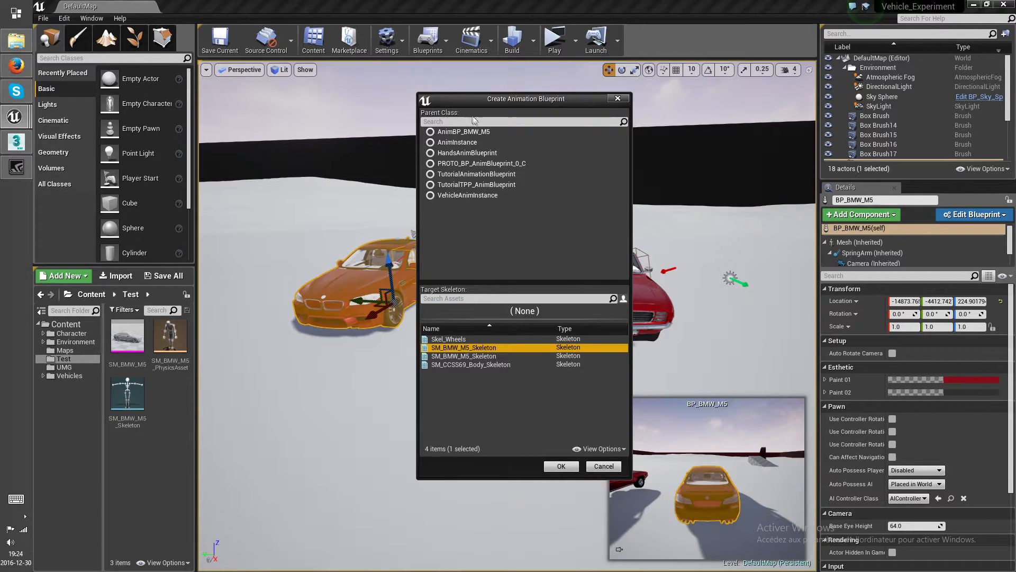
left_click(460, 195)
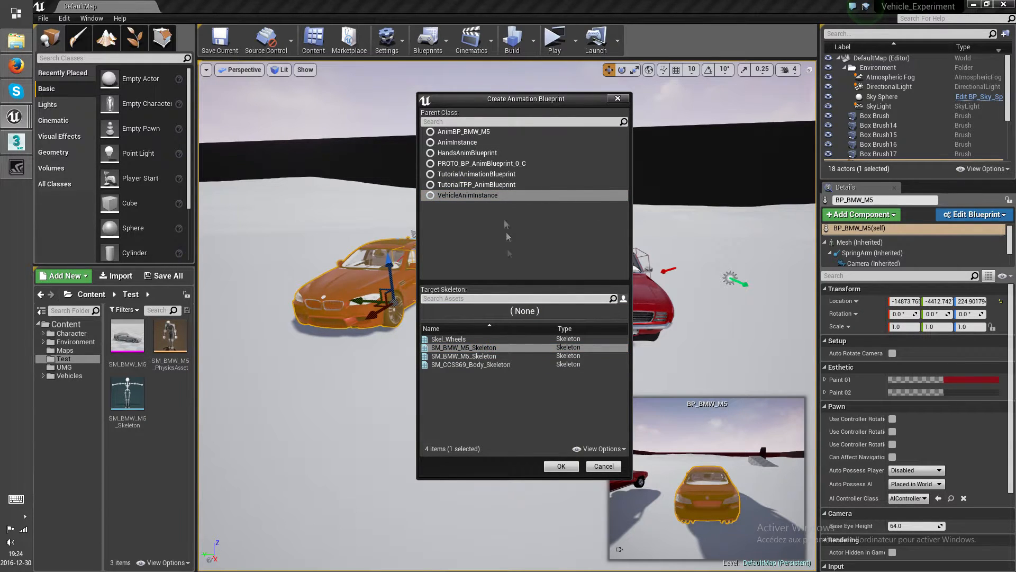
left_click(561, 466)
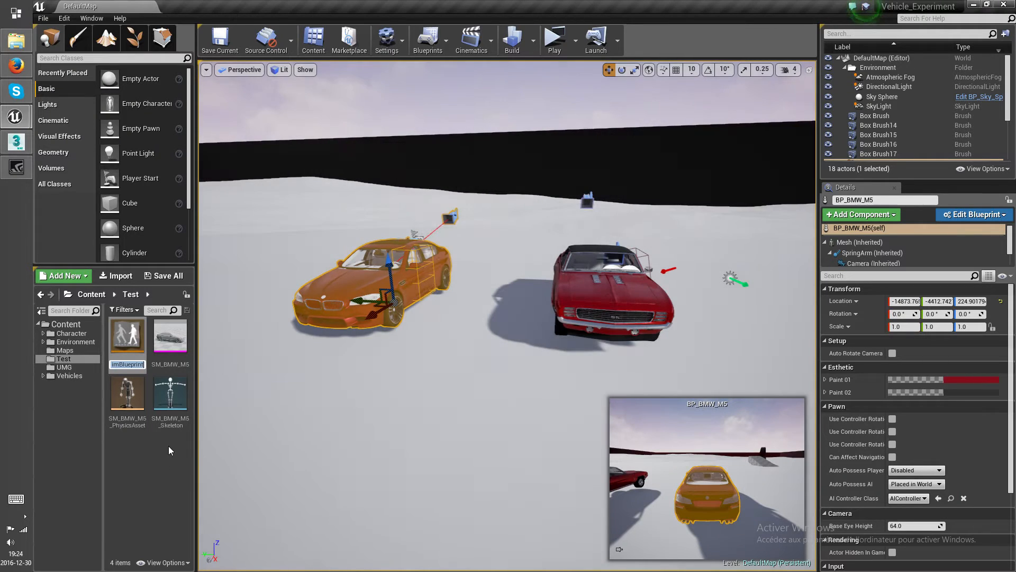
key("Return")
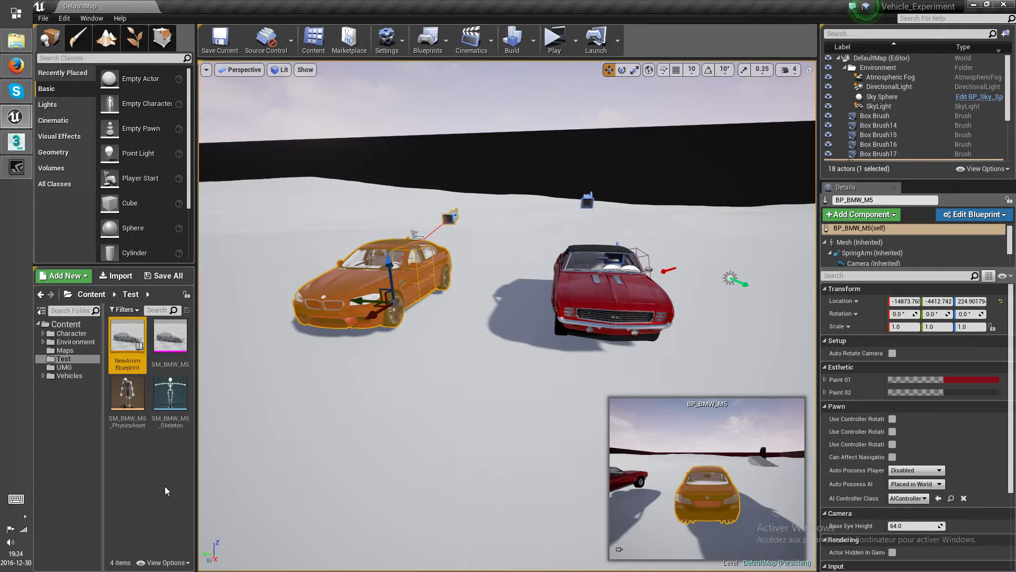
- Open NewAnimBlueprint and add a Mesh Space Ref Pose node to the Anim Graph, to the left of Final Animation Pose
double_click(127, 337)
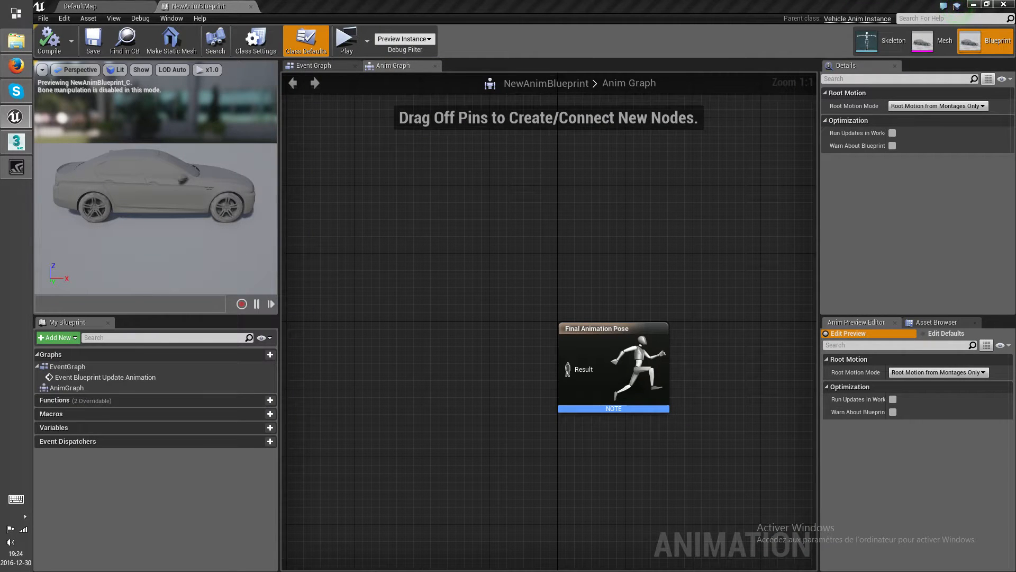
scroll(694, 297, "down", 2)
right_click_drag(537, 333, 721, 291)
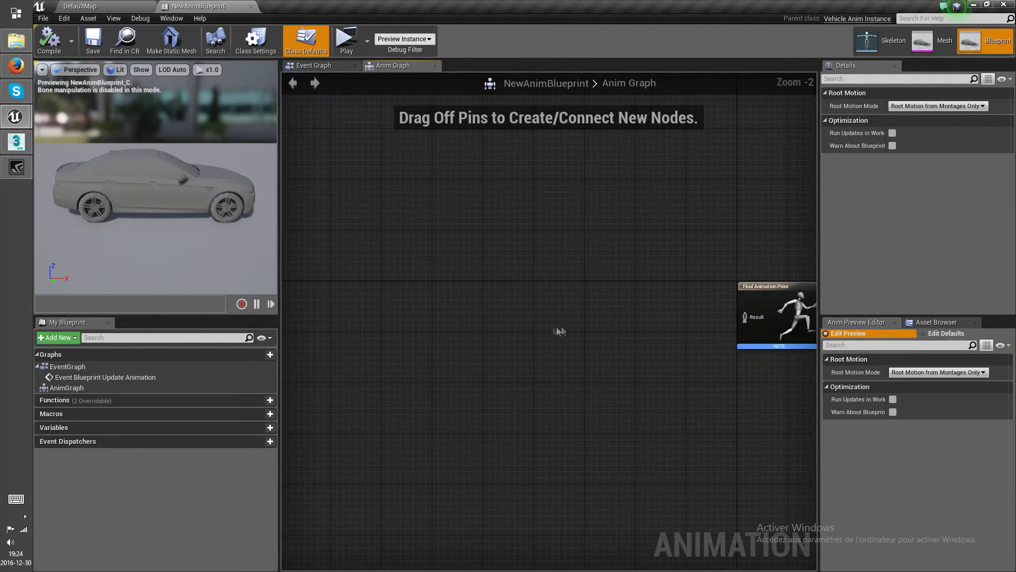
right_click(545, 353)
type("mesh")
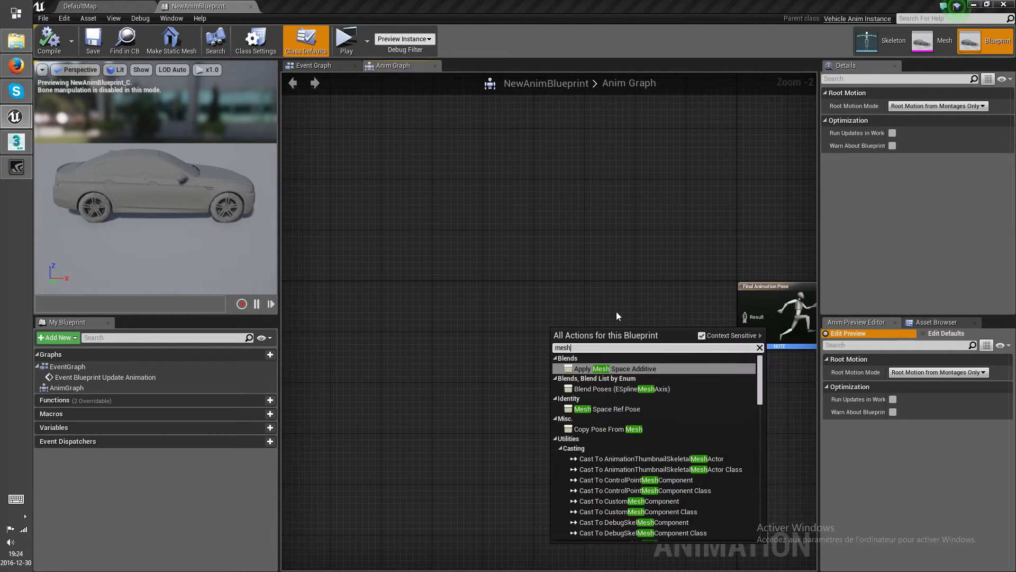
left_click(607, 408)
left_click_drag(588, 332, 522, 290)
scroll(568, 329, "up", 2)
right_click_drag(568, 330, 584, 333)
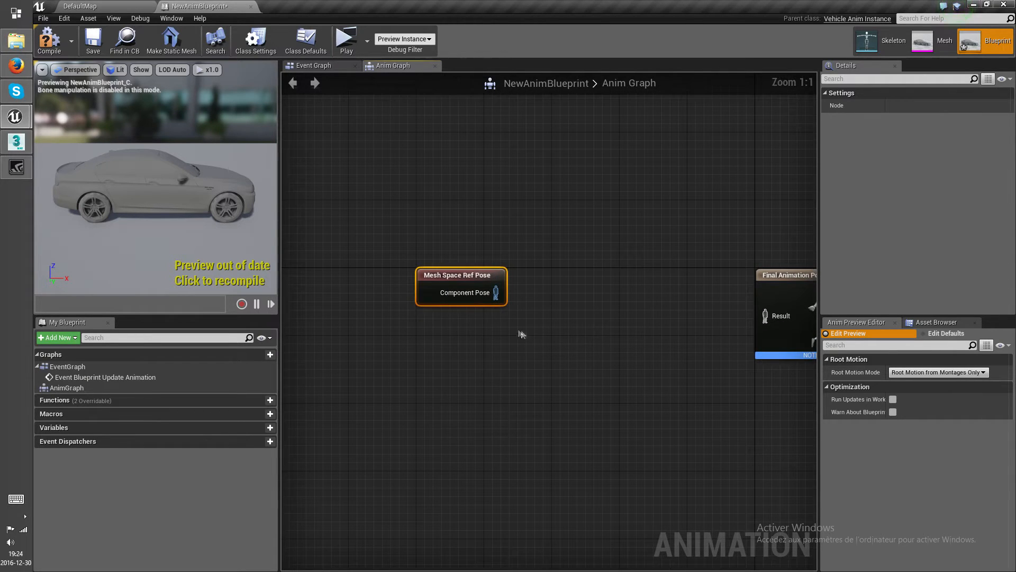
- Add a Wheel Handler for WheeledVehicle node fed by the Mesh Space Ref Pose and connect its output to the Final Animation Pose result
left_click_drag(496, 293, 574, 345)
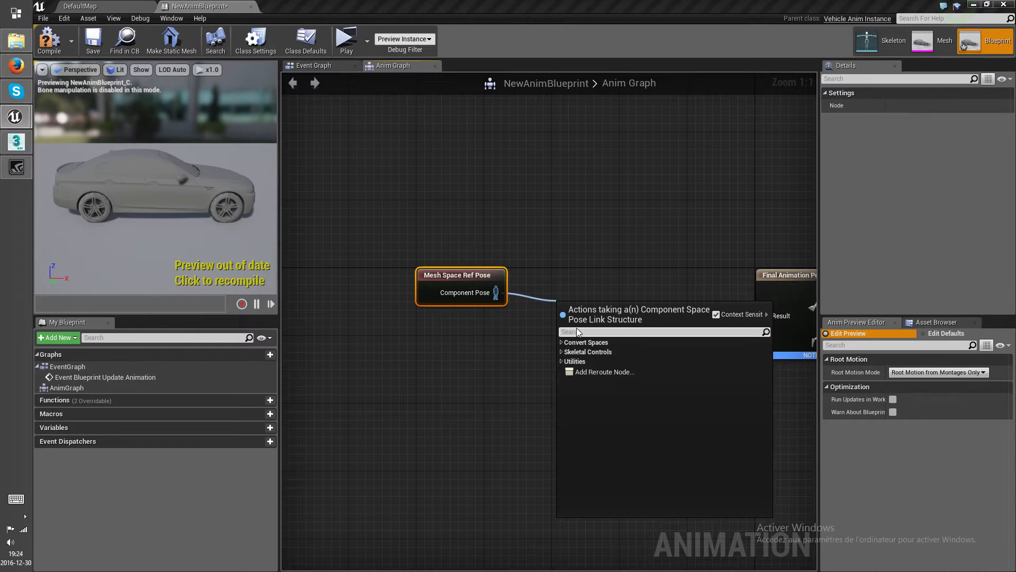
type("wheel")
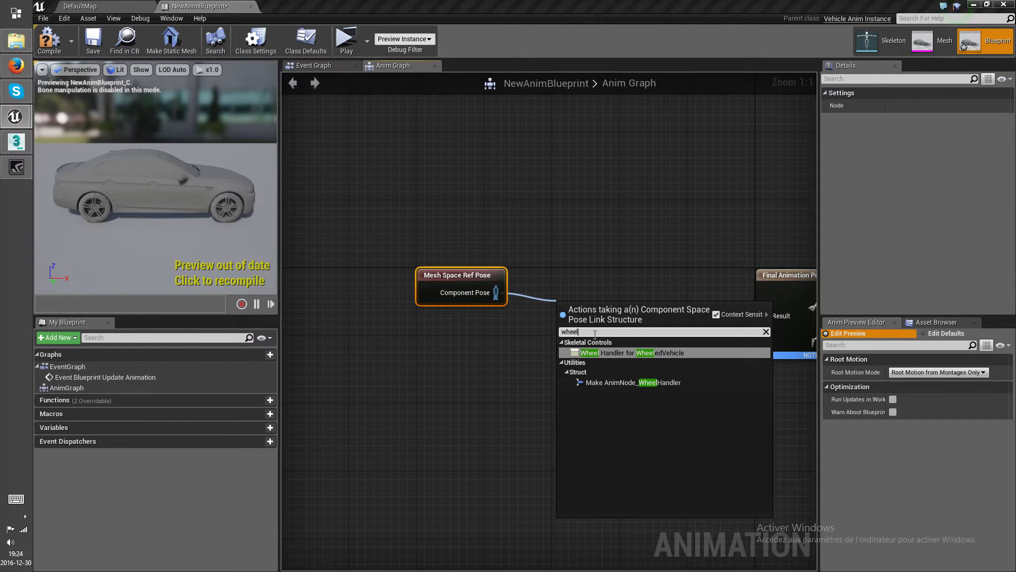
left_click(629, 354)
left_click_drag(602, 312, 764, 316)
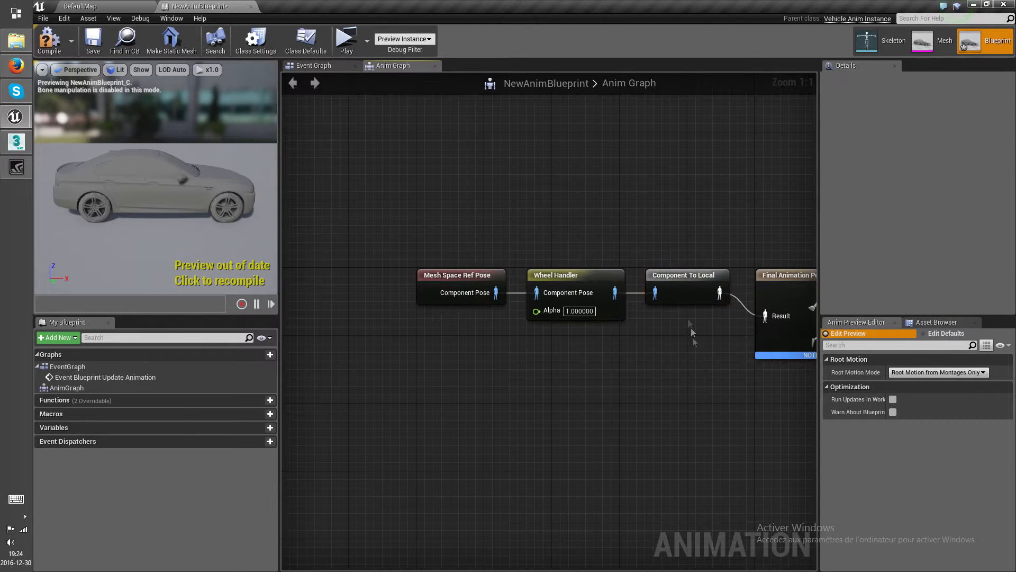
- Hide the Wheel Handler's Alpha pin and move it with the Mesh Space Ref Pose node further left of Component To Local
left_click(682, 287)
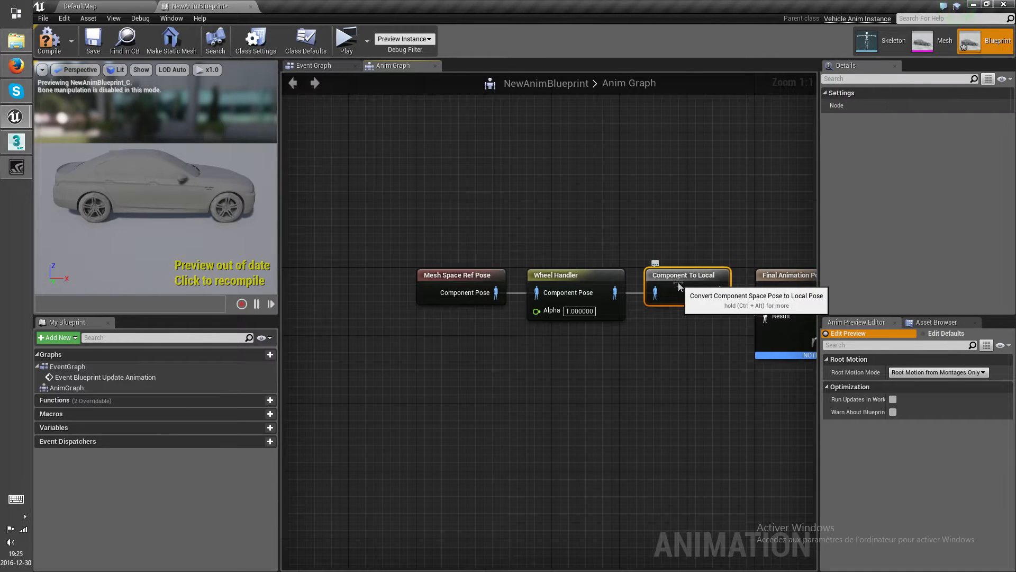
left_click(669, 360)
scroll(668, 361, "down", 2)
left_click(642, 268)
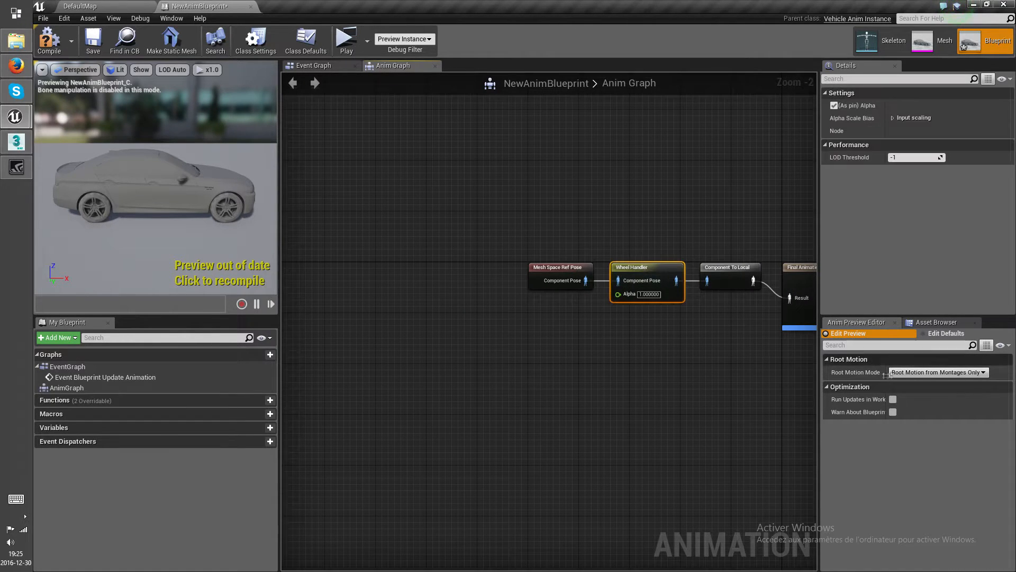
left_click(831, 104)
left_click(675, 351)
right_click_drag(675, 351, 627, 353)
scroll(626, 353, "down", 2)
left_click_drag(621, 353, 438, 296)
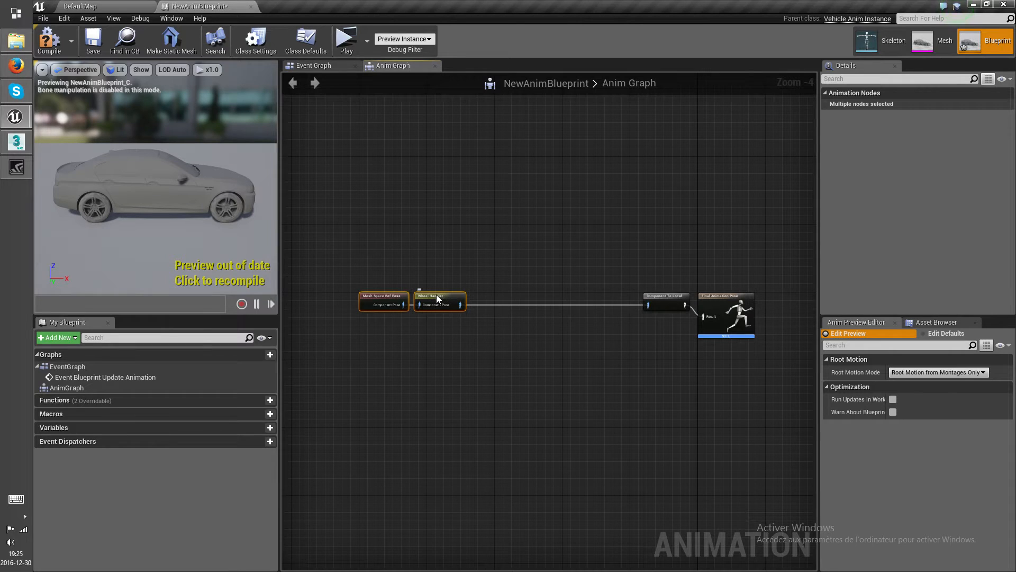
- Compile and save the Animation Blueprint, and close its editor
left_click(376, 223)
left_click(49, 40)
left_click(93, 40)
left_click(251, 6)
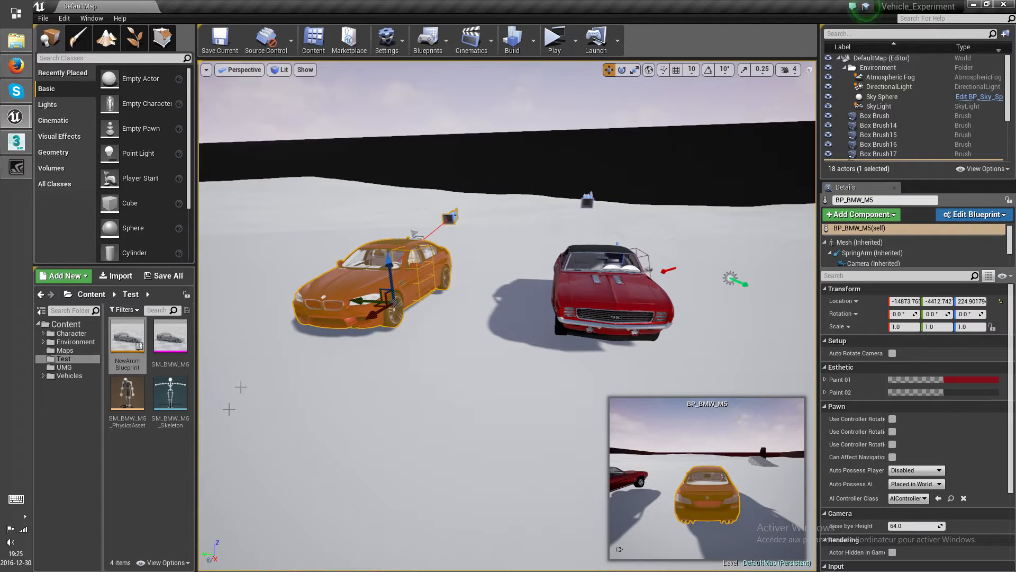
- Create a Blueprint Class in the Test folder with parent class WheeledVehicle and name it BMW
right_click(142, 445)
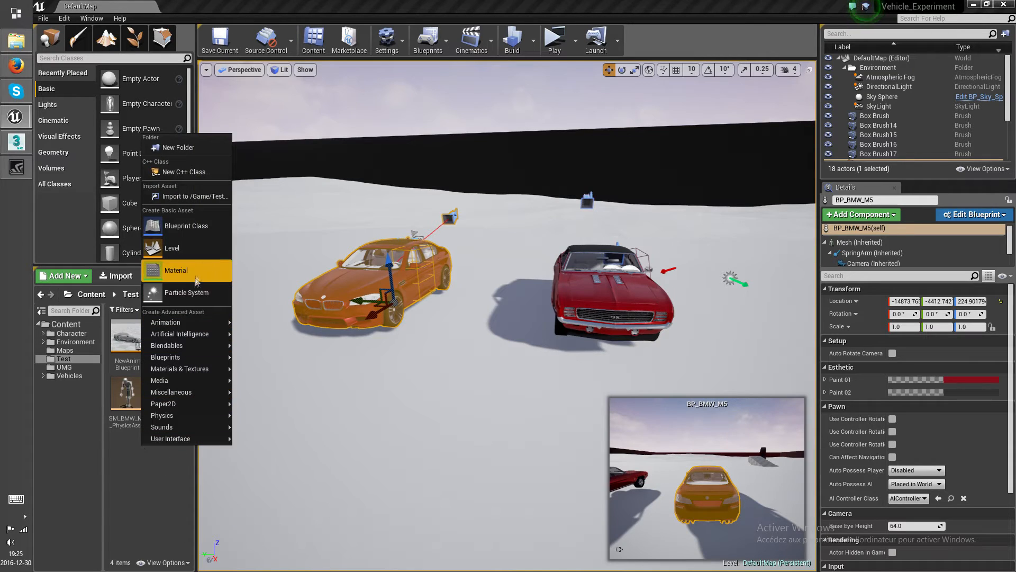
left_click(202, 225)
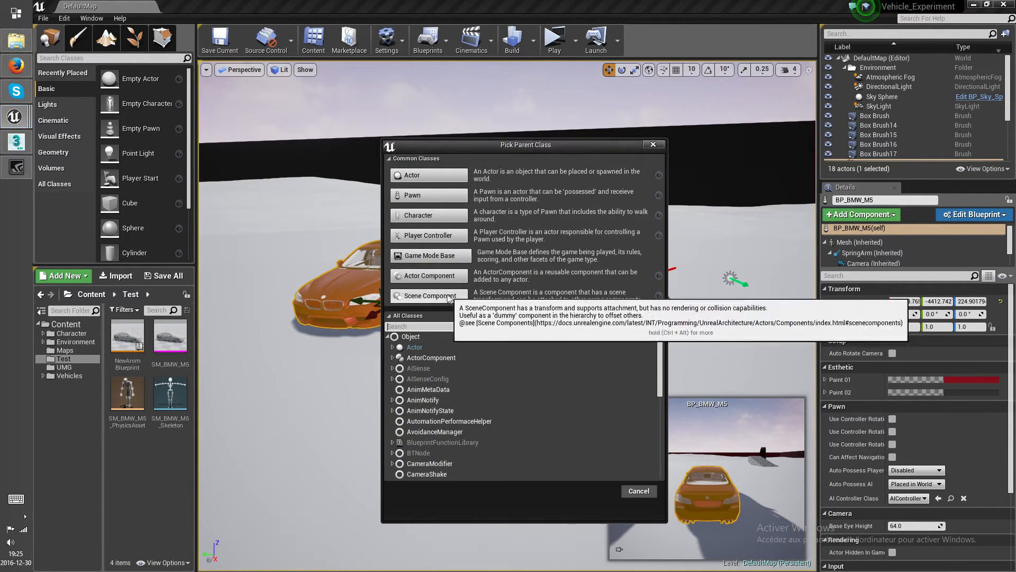
type("whel")
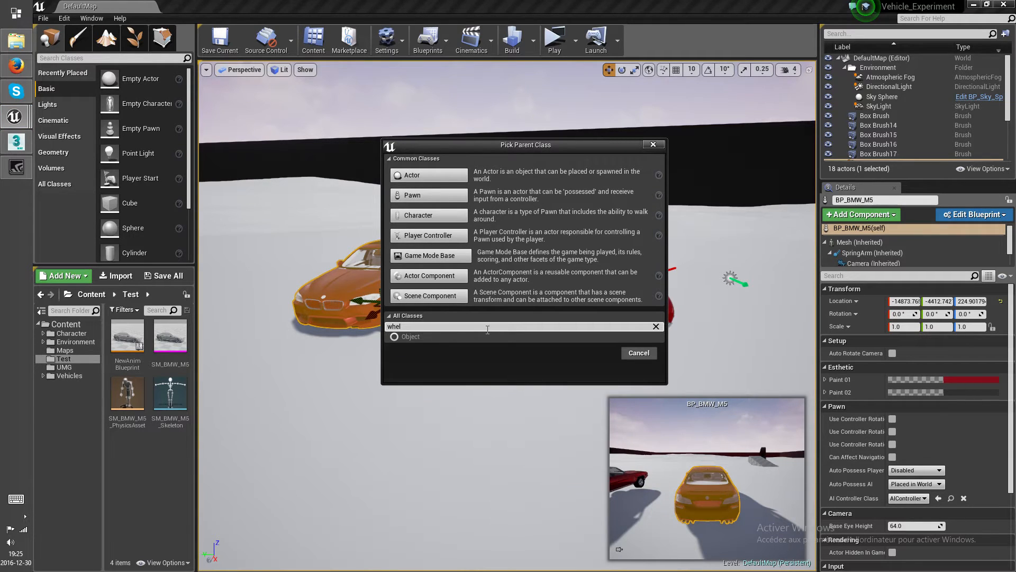
key("BackSpace")
type("el")
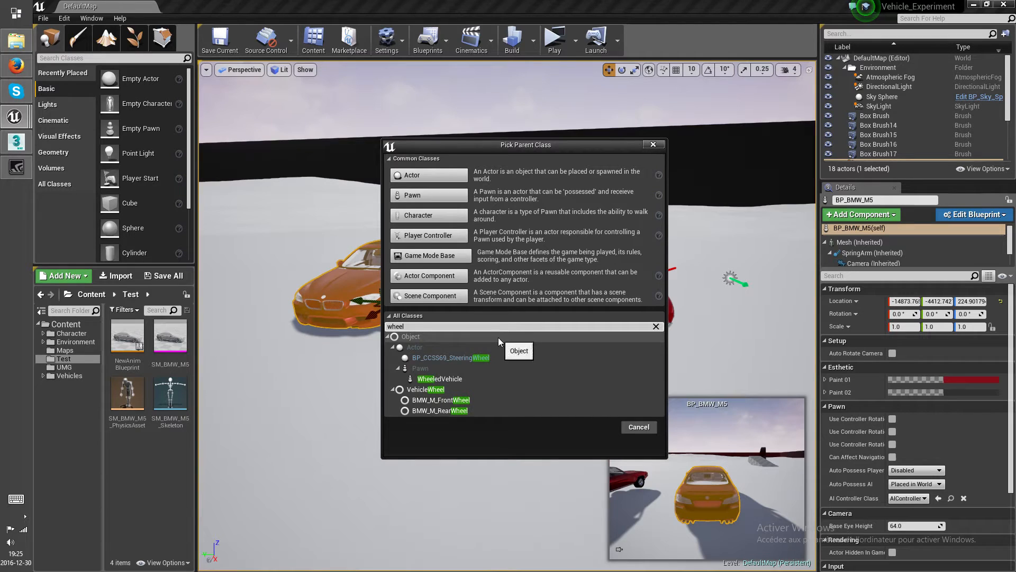
left_click(439, 379)
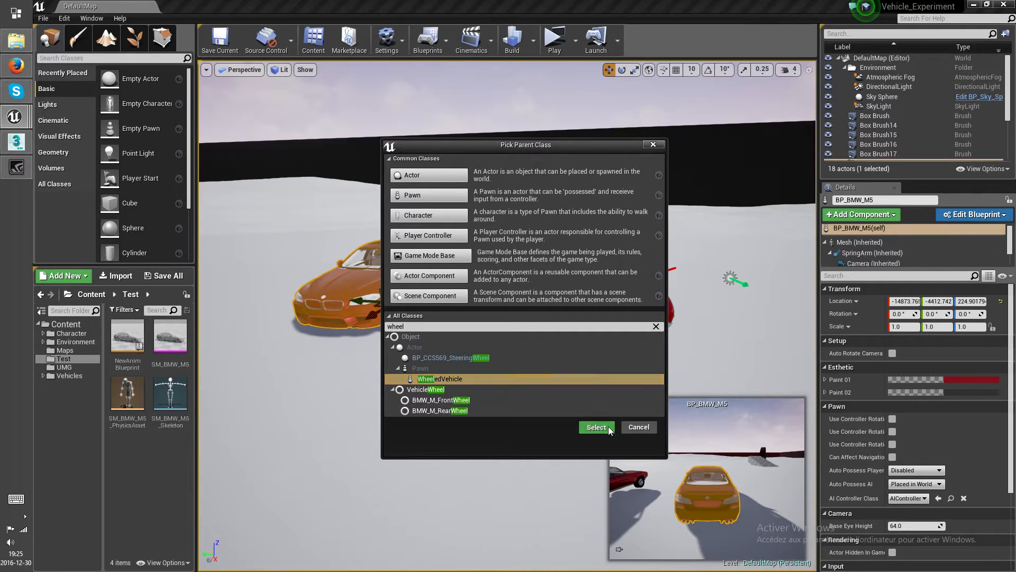
left_click(597, 427)
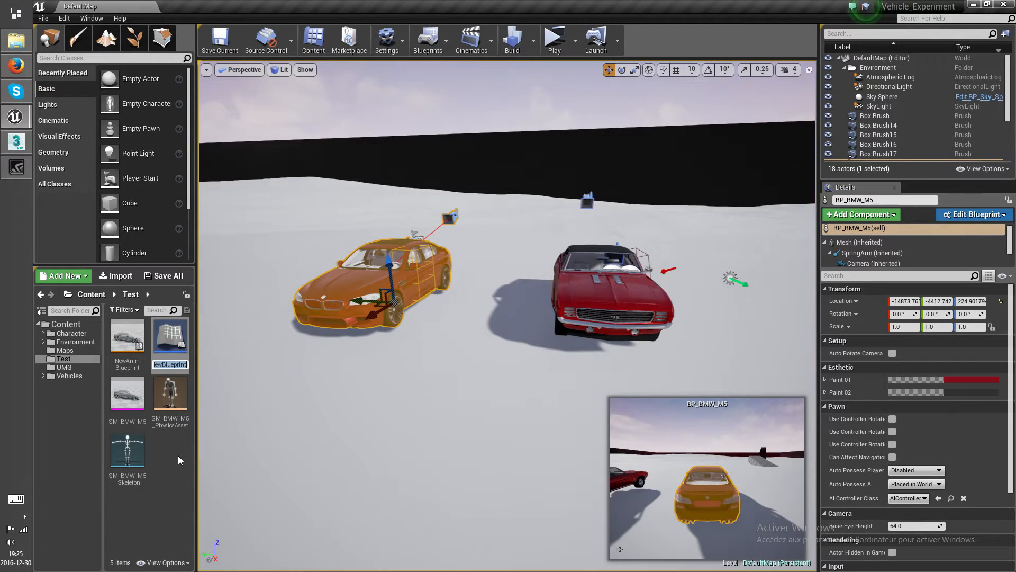
type("BMW")
key("Return")
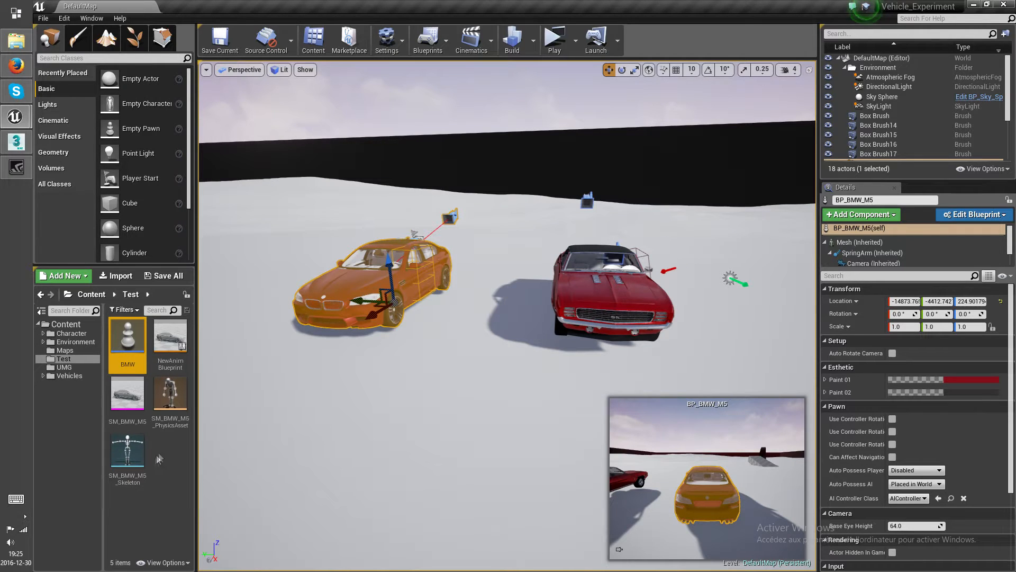
- Open the BMW blueprint and set the Mesh component's skeletal mesh to the second listed SM_BMW_M5
double_click(125, 344)
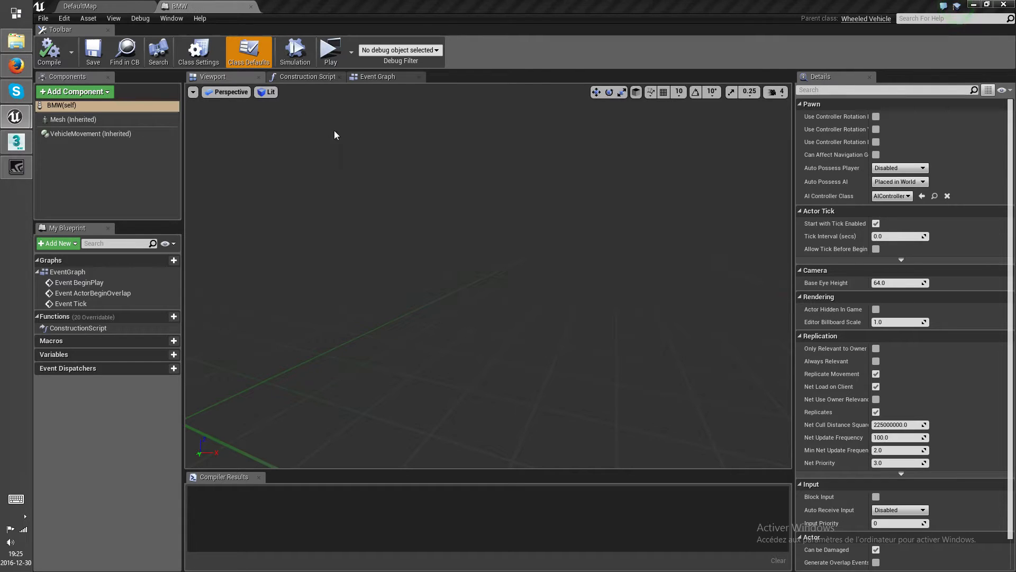
left_click(71, 119)
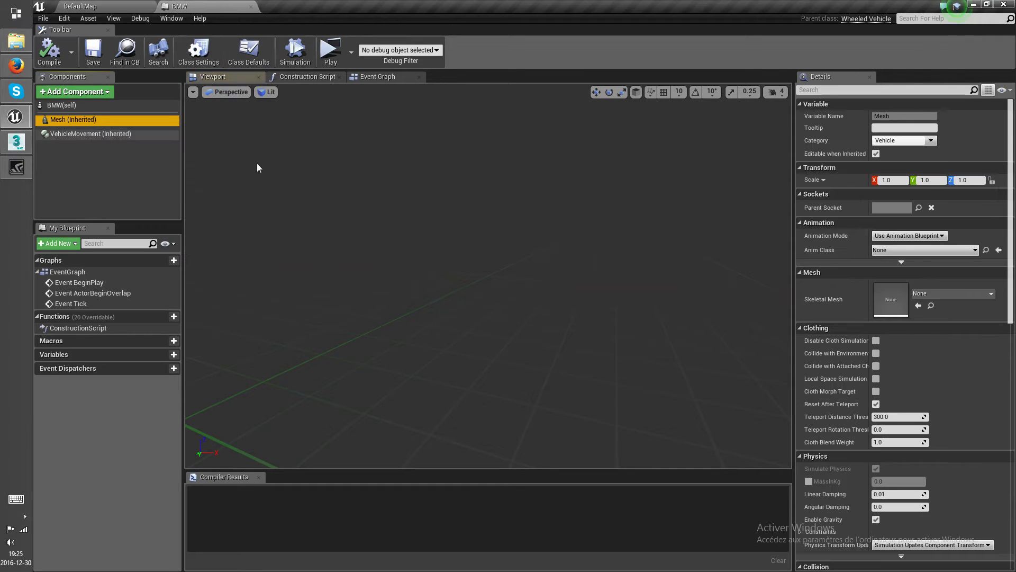
left_click(931, 292)
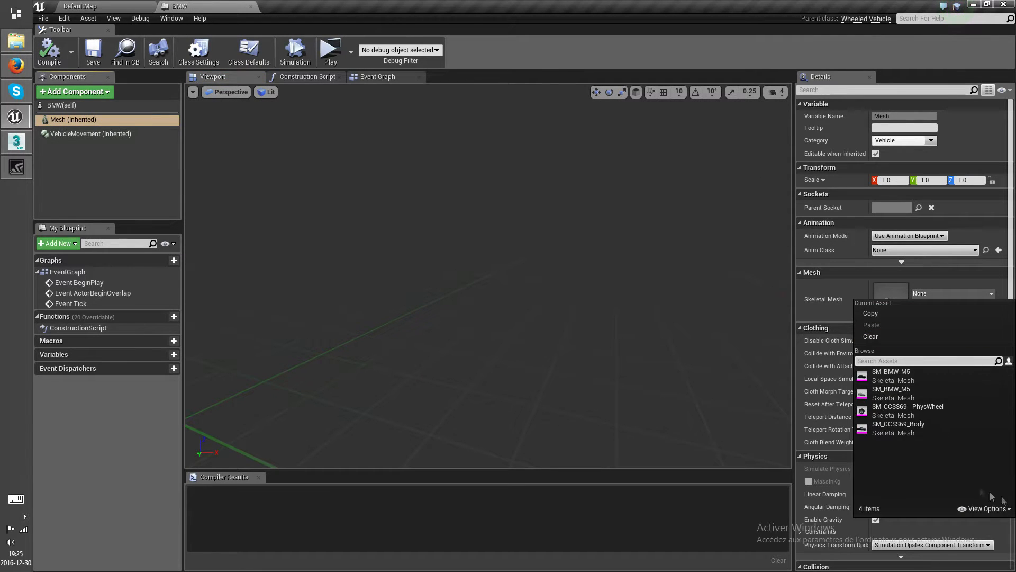
left_click(883, 396)
right_click_drag(518, 304, 657, 294)
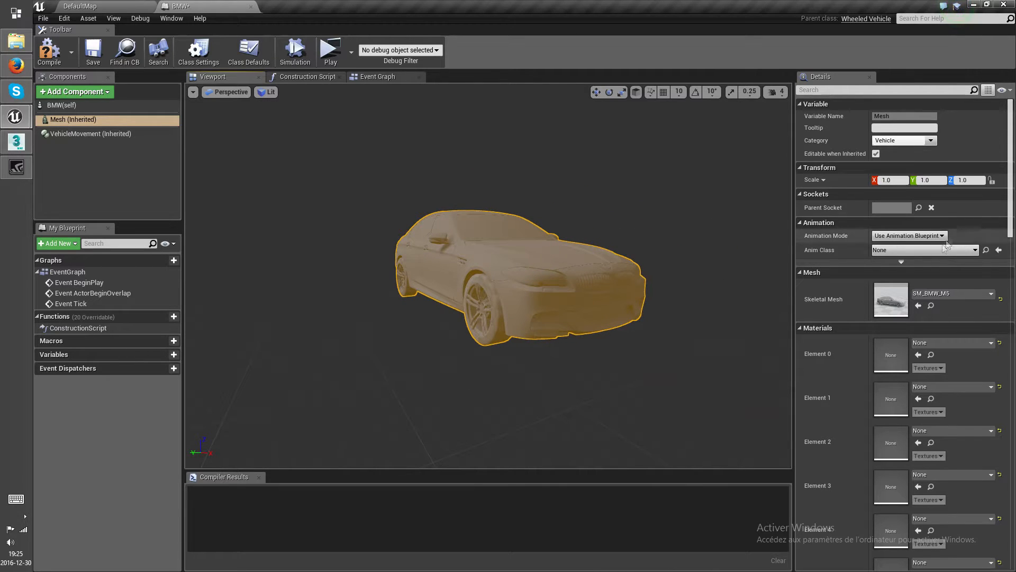
- Set the Mesh component's Anim Class to NewAnimBlueprint, checking its name in the Test folder, and save the BMW blueprint
left_click(912, 250)
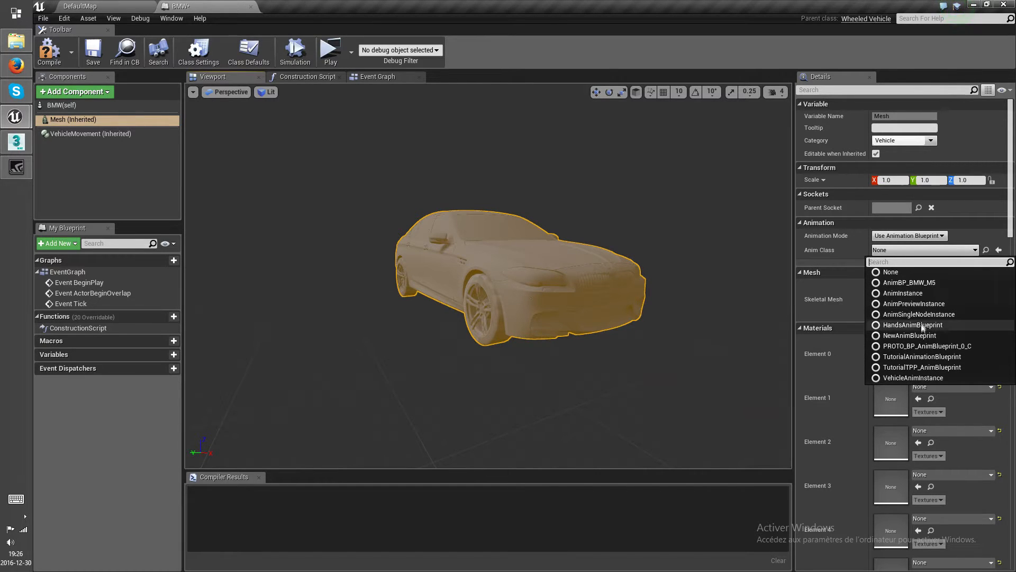
left_click(115, 6)
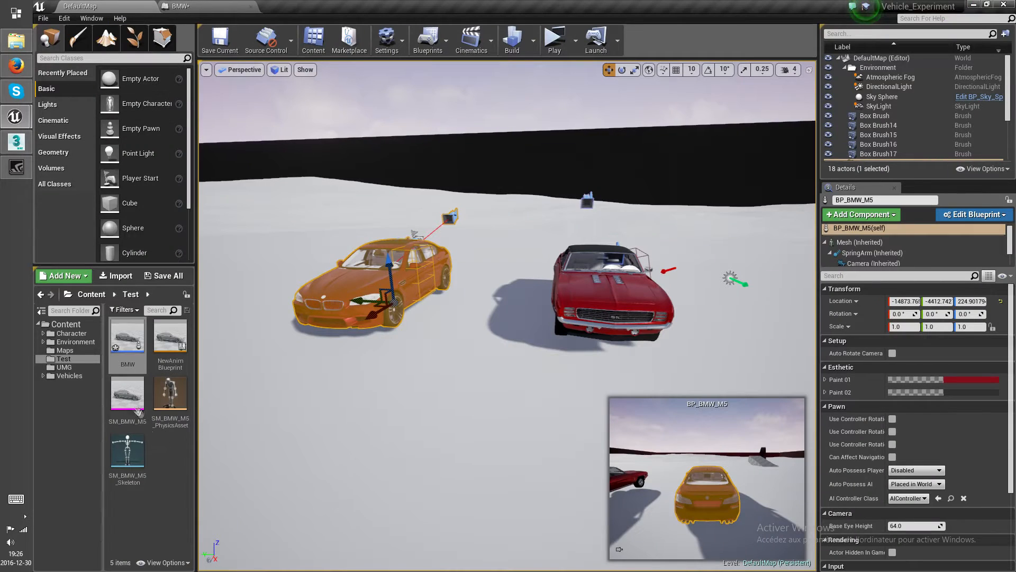
left_click(167, 344)
left_click(212, 7)
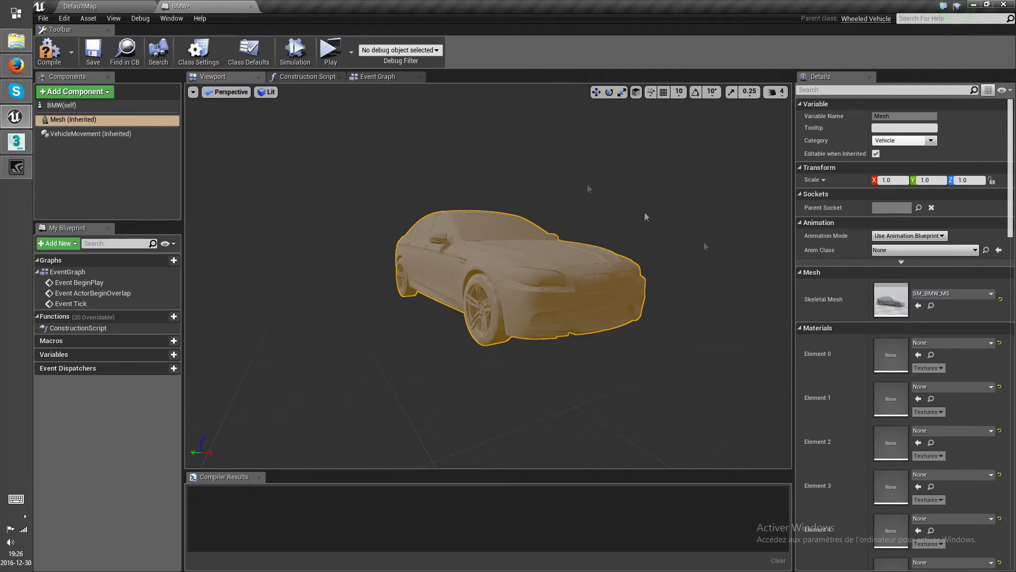
left_click(932, 251)
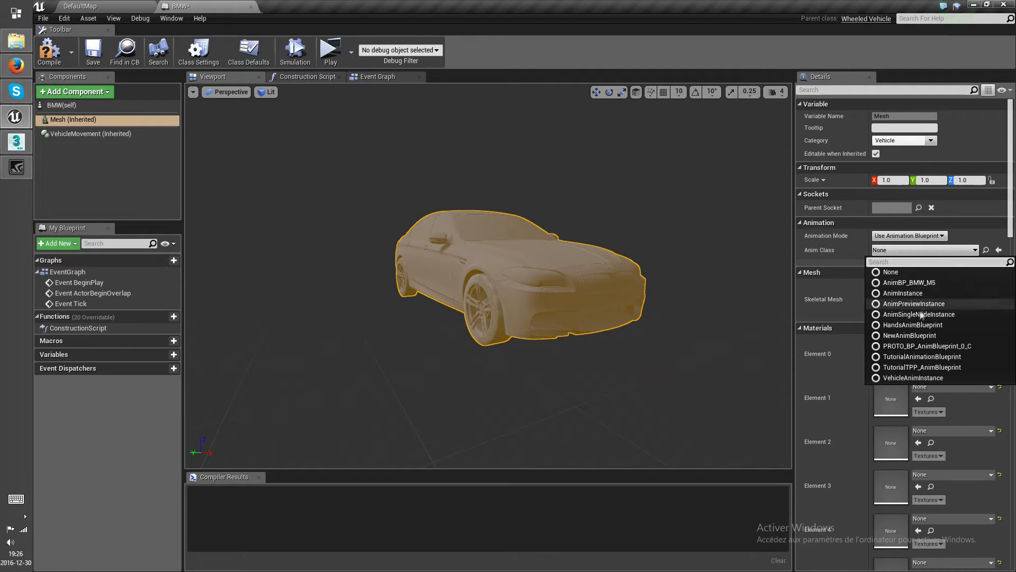
left_click(912, 335)
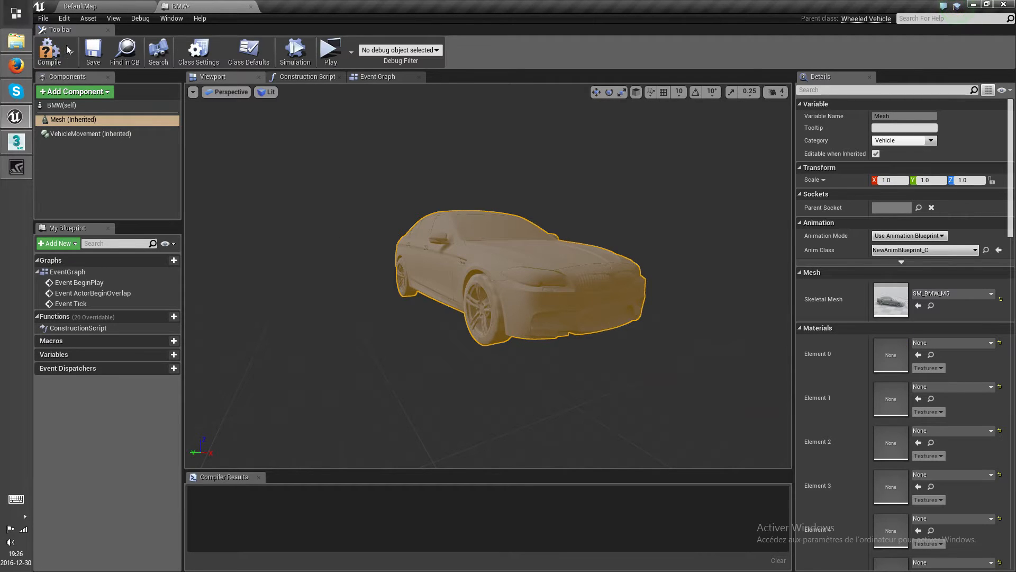
left_click(92, 55)
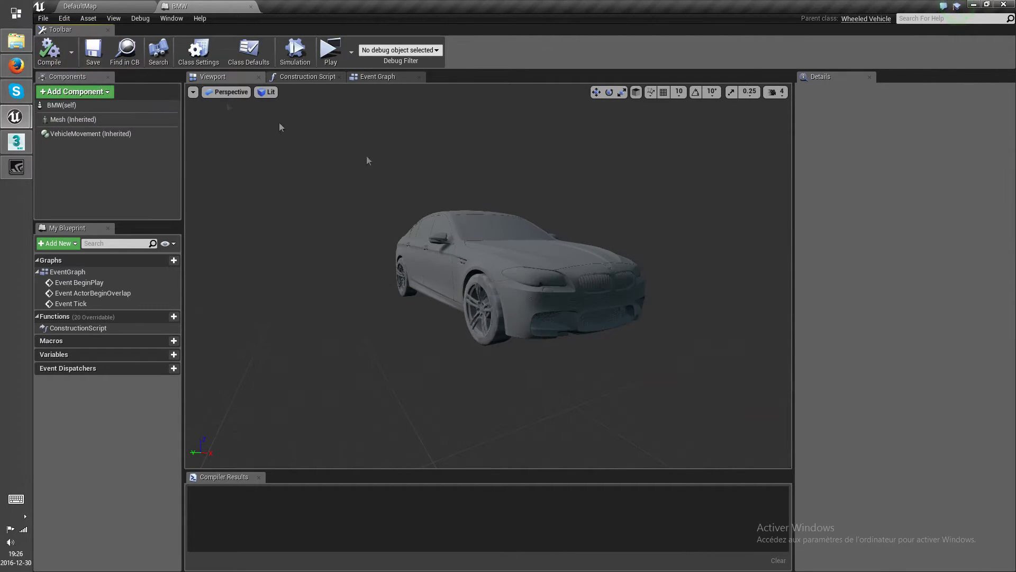
- In the VehicleMovement component's Wheel Setups, set the bone name of element 0 to B_FR_Wheel, leaving its class as VehicleWheel
left_click(74, 135)
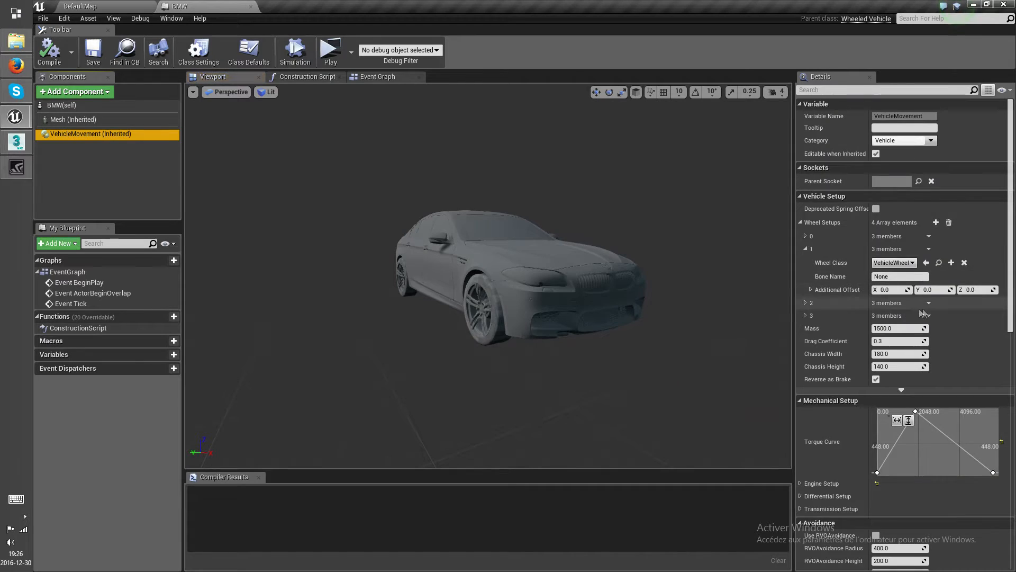
scroll(958, 318, "down", 10)
scroll(825, 238, "up", 8)
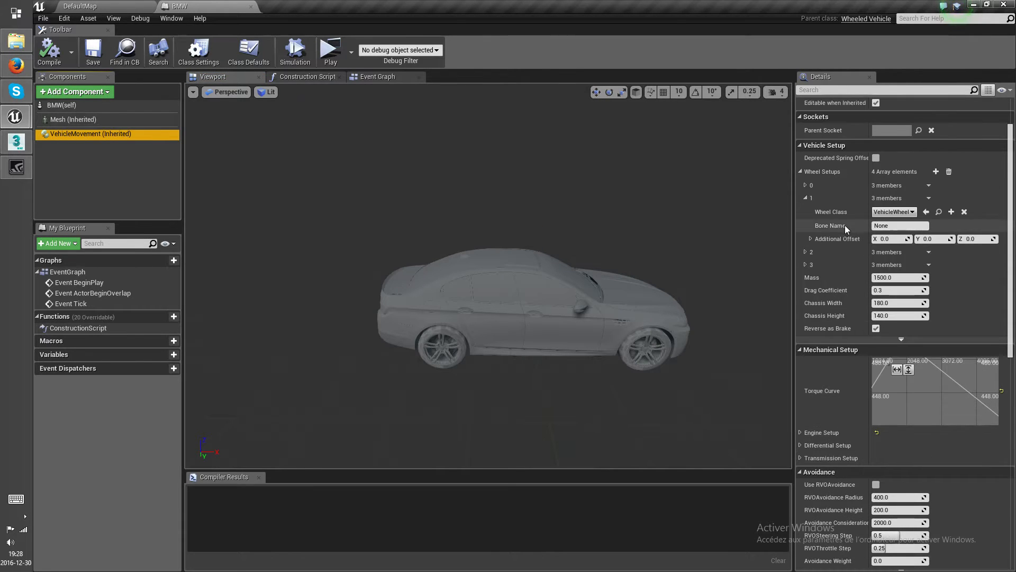
left_click(805, 202)
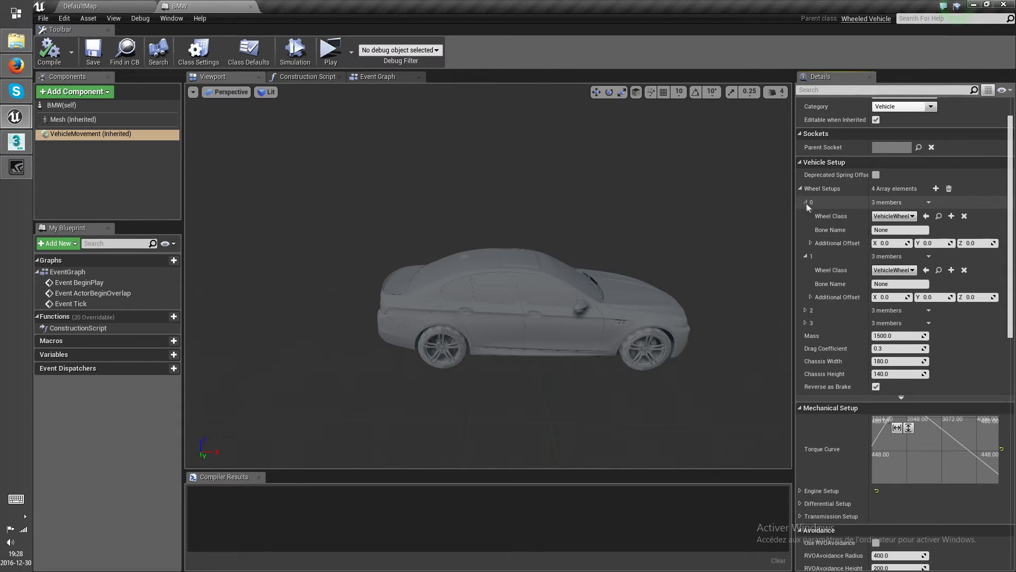
left_click(898, 216)
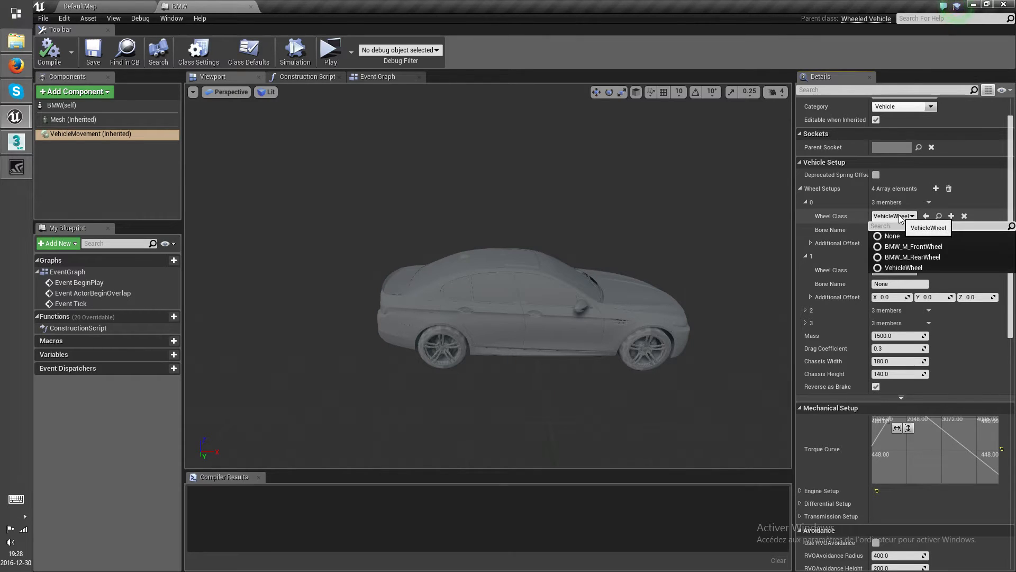
left_click(899, 216)
left_click(918, 230)
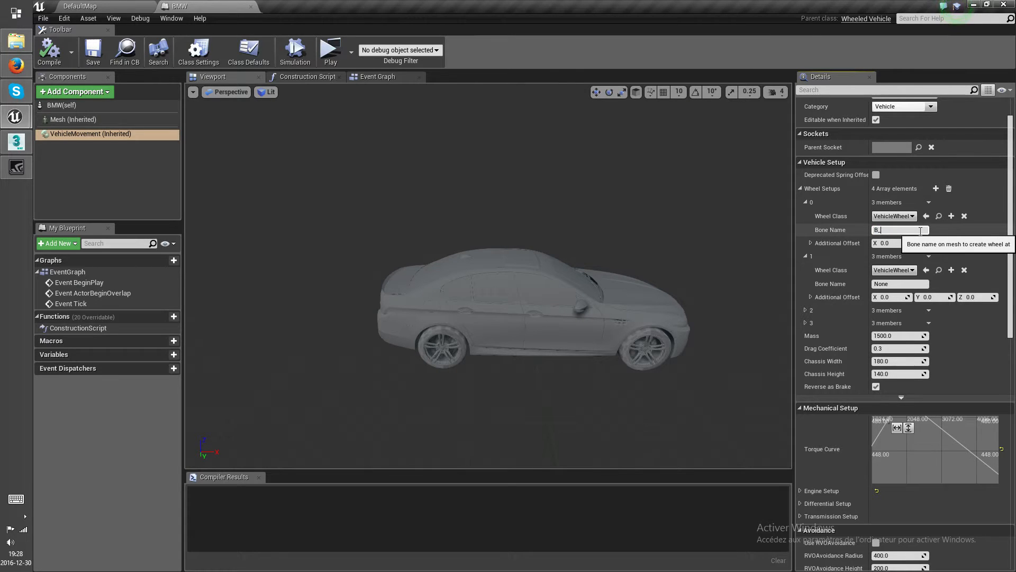
type("B_FR_Wheel")
key("Return")
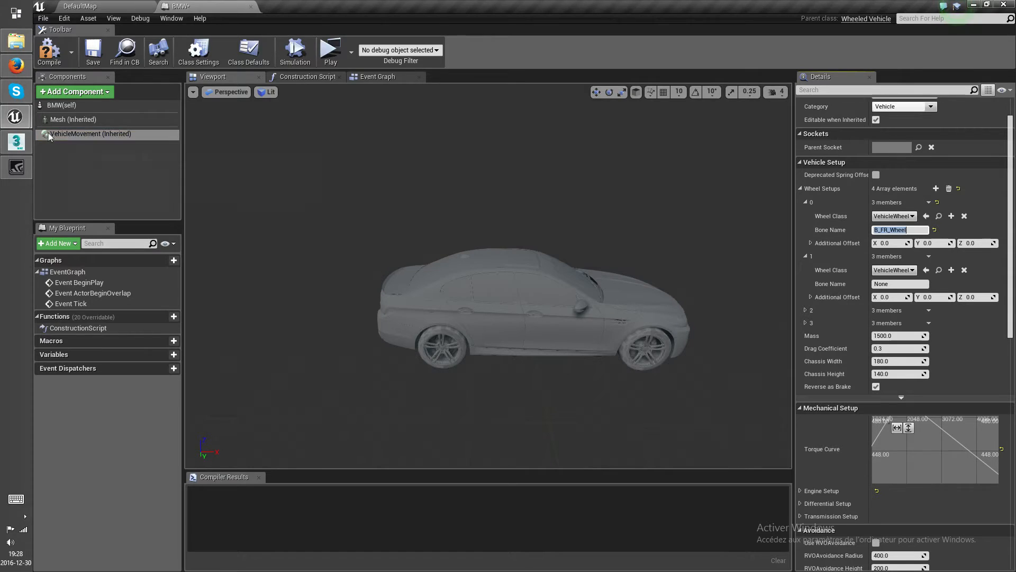
- Check the bone names in 3ds Max, return to the BMW blueprint, and set the bone name of wheel setup element 1 to B_FL_Wheel
left_click(16, 141)
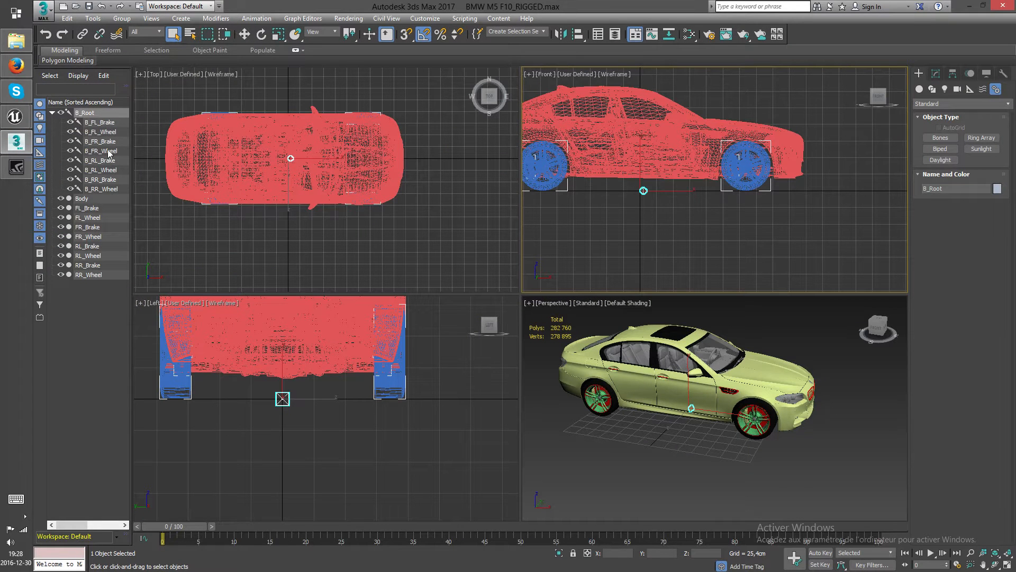
left_click(106, 123)
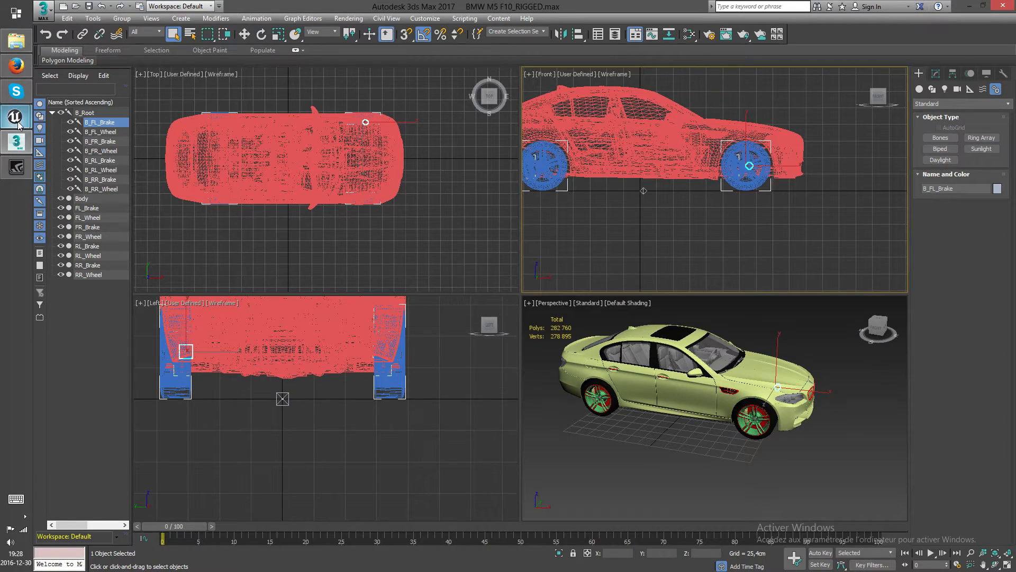
mouse_move(16, 116)
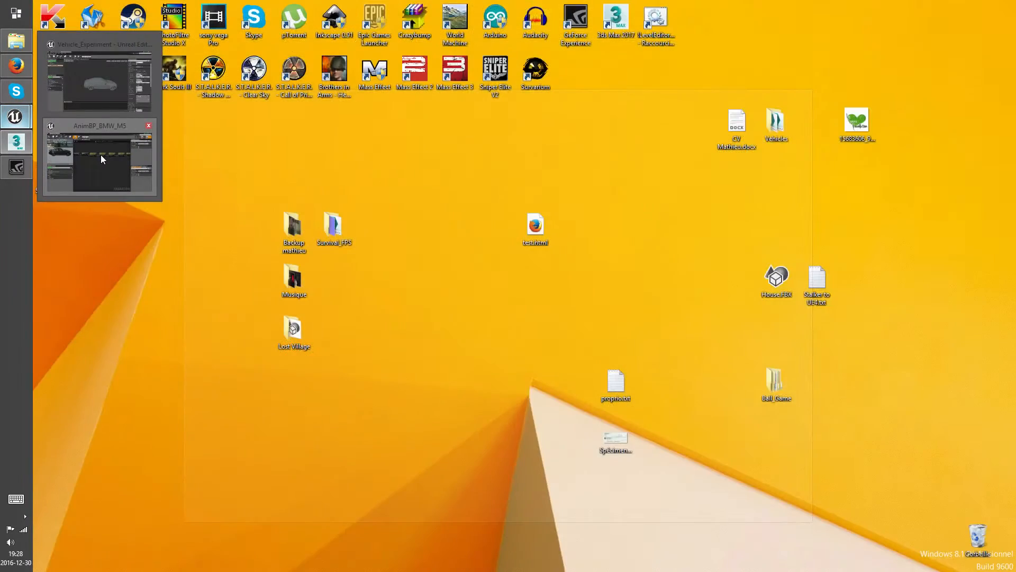
left_click(103, 158)
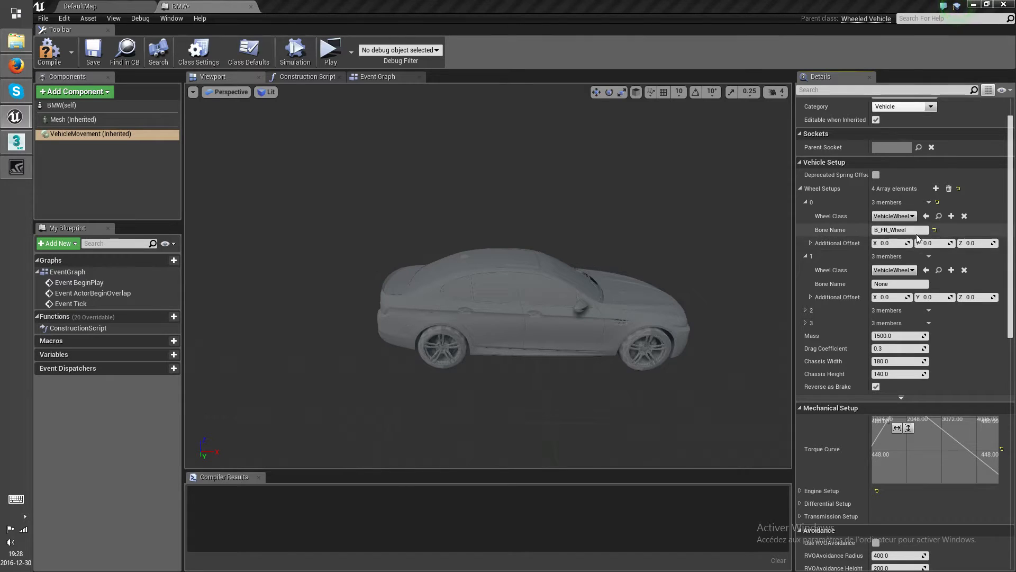
left_click(903, 285)
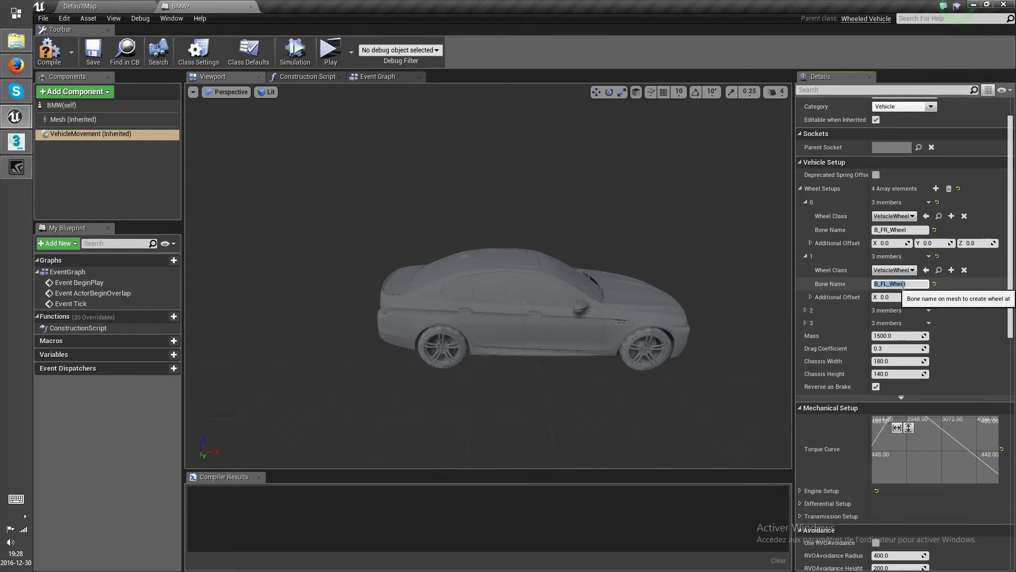
- Set the bone name of wheel setup element 2 to B_RR_Wheel
left_click(805, 311)
scroll(892, 327, "down", 1)
left_click(893, 321)
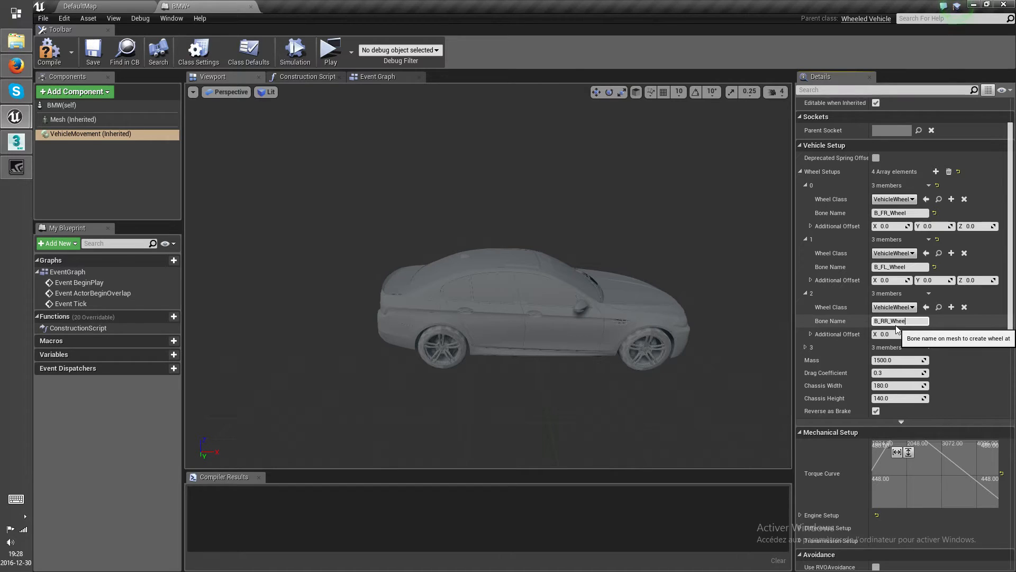
key("Return")
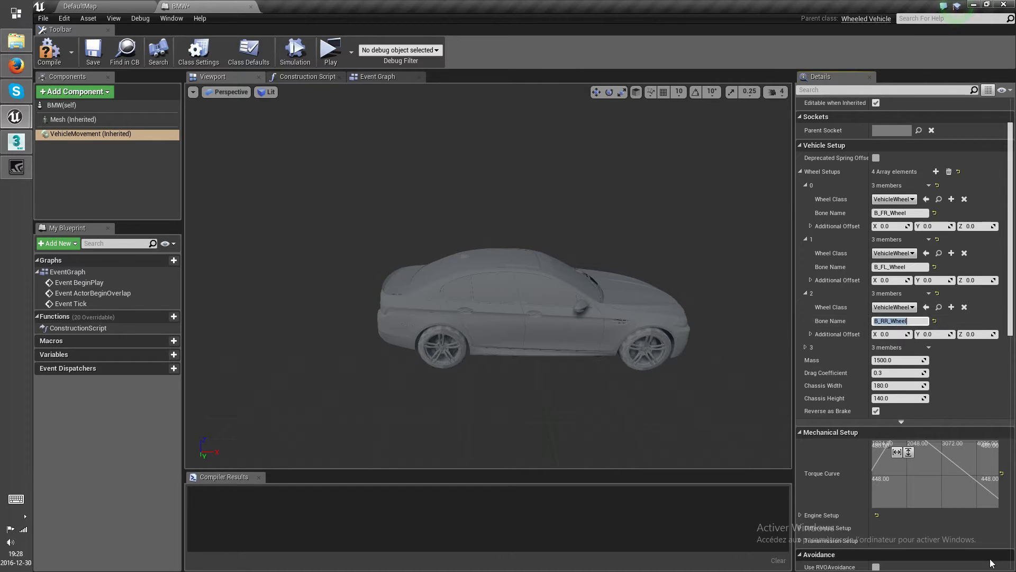
- Set the bone name of wheel setup element 3 to B_RL_Wheel, then compile and save the BMW blueprint
left_click(805, 347)
left_click(900, 375)
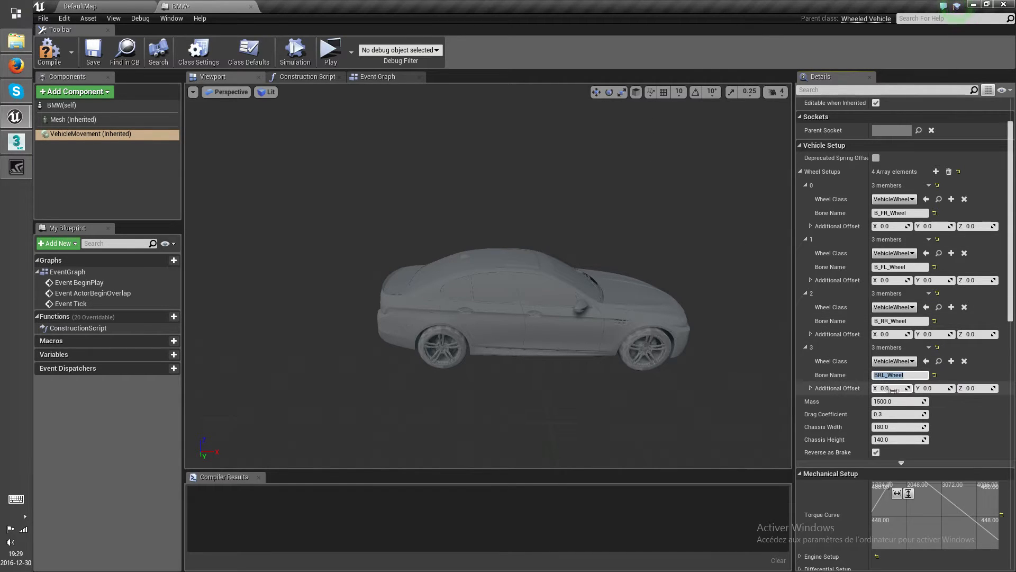
left_click(878, 375)
left_click(56, 55)
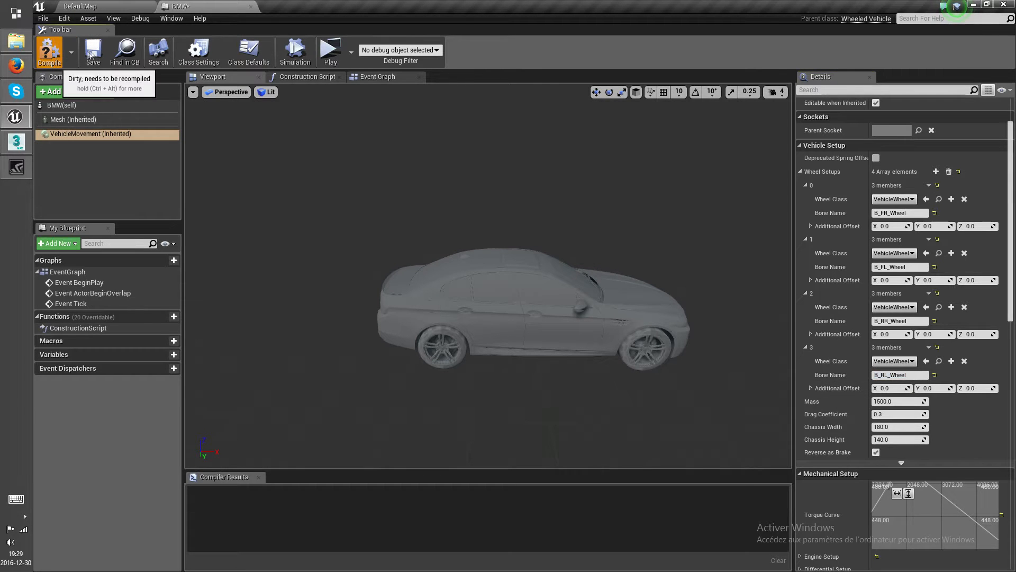
left_click(94, 55)
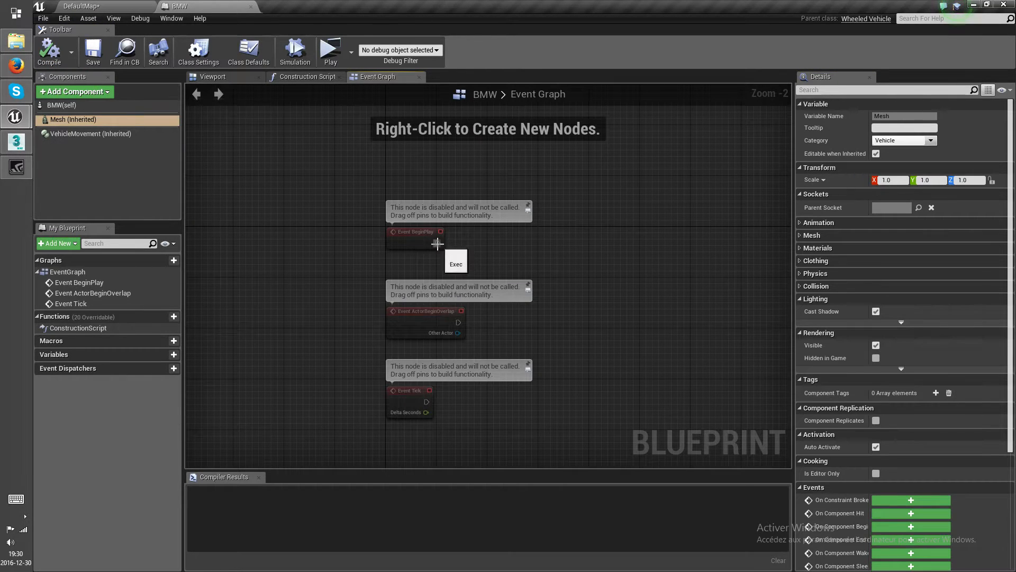
- Add an Execute Console Command node wired to Event BeginPlay in the BMW event graph and place it beside the event
left_click_drag(438, 243, 484, 242)
type("console comman")
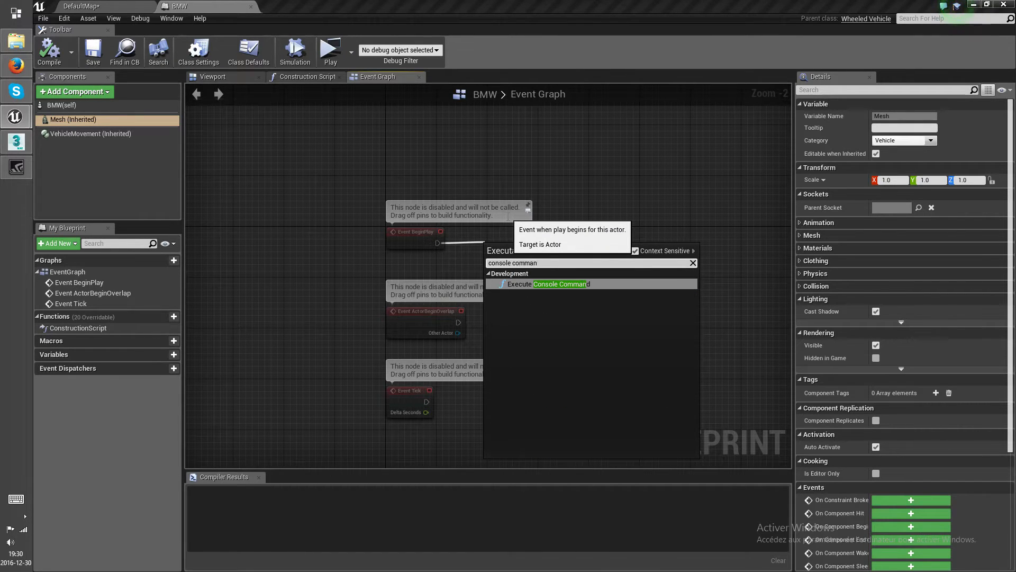
left_click(541, 287)
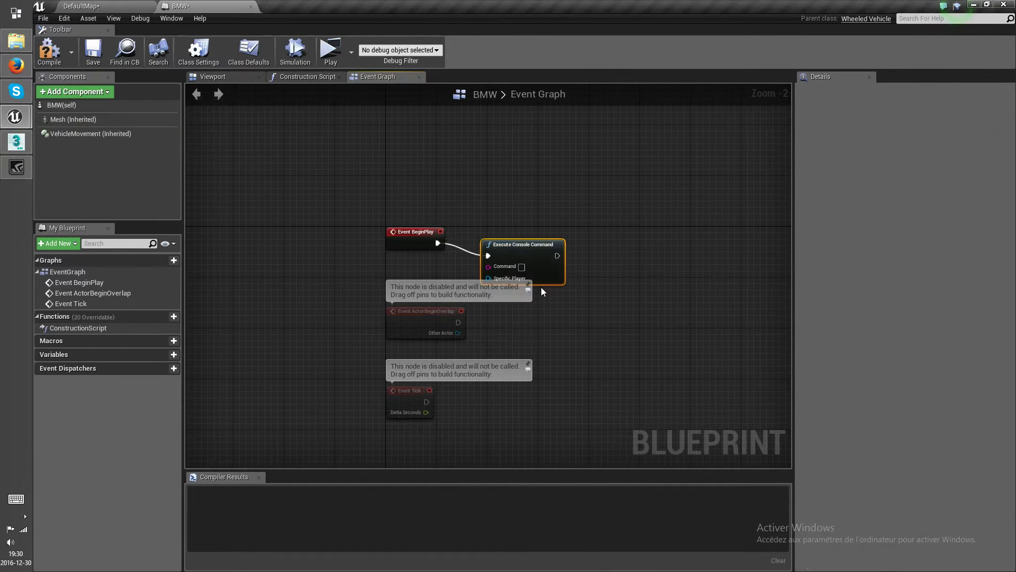
left_click_drag(515, 253, 577, 239)
left_click(569, 191)
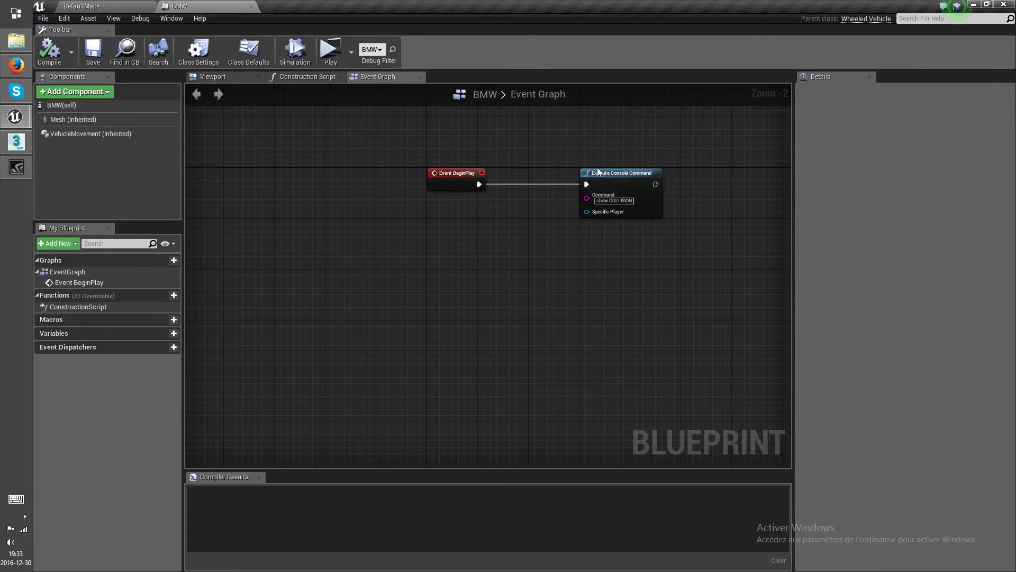
- Set the console command node's command to PXVIS COLLISION, place the node nearer Event BeginPlay, and compile and save the blueprint
scroll(656, 227, "up", 3)
left_click(502, 226)
type("PXVIS COLLISION")
key("Return")
left_click_drag(516, 202, 450, 199)
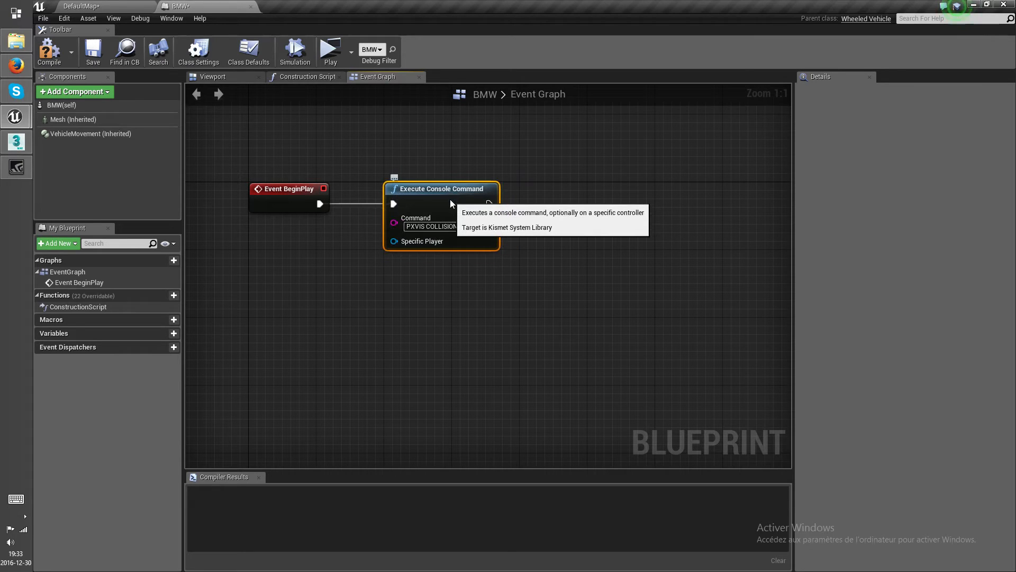
left_click(546, 205)
left_click(49, 53)
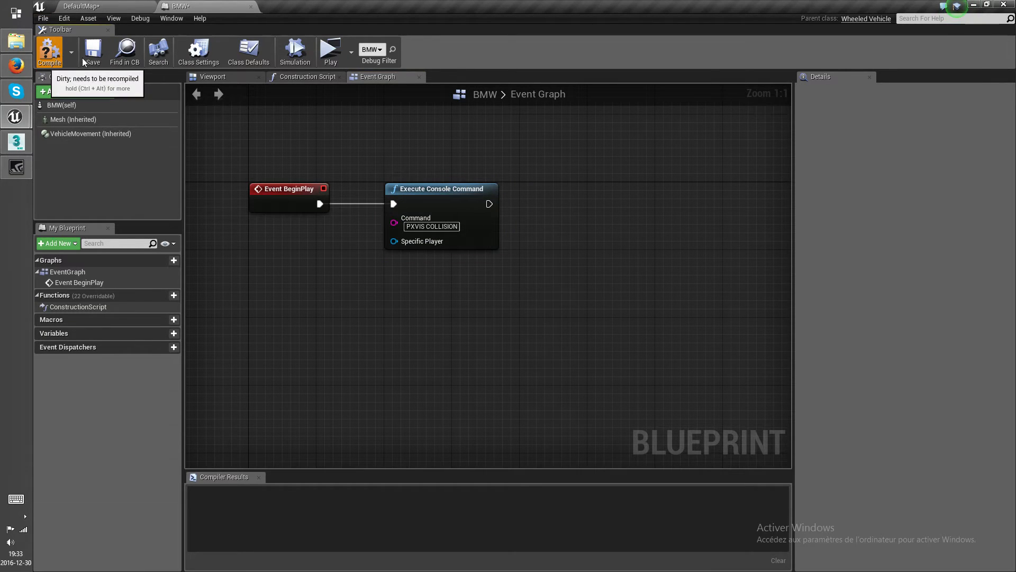
left_click(93, 51)
- Play DefaultMap in the standalone preview, move around the overturned BMW to examine its wheel collision shapes, and end the preview
left_click(85, 7)
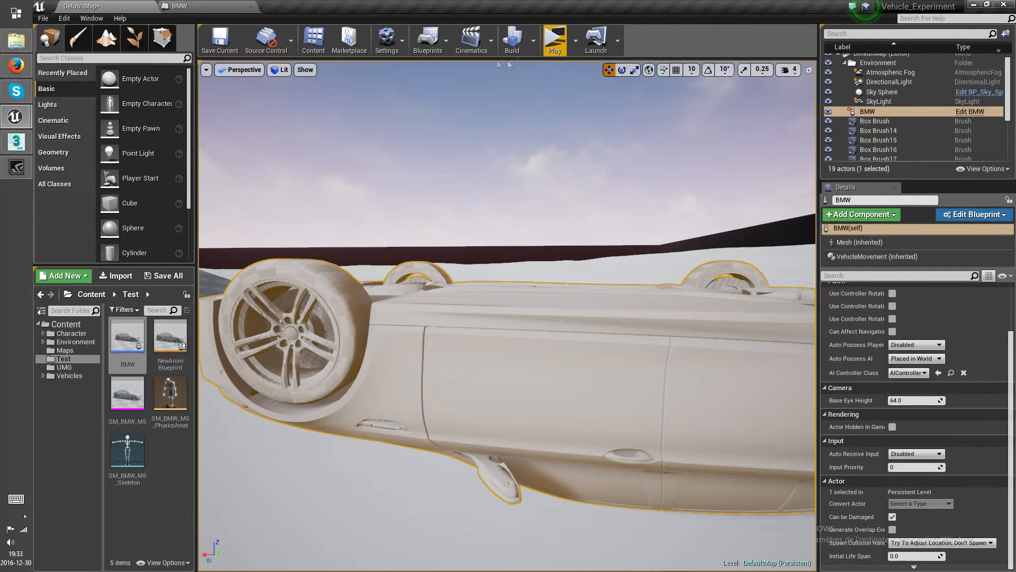
left_click(561, 53)
key("w")
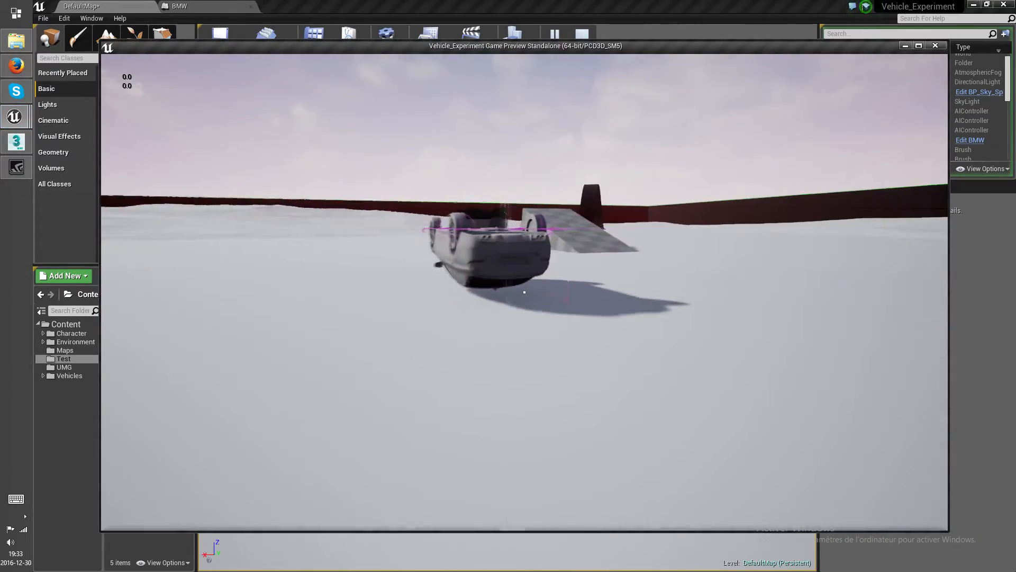
key("w")
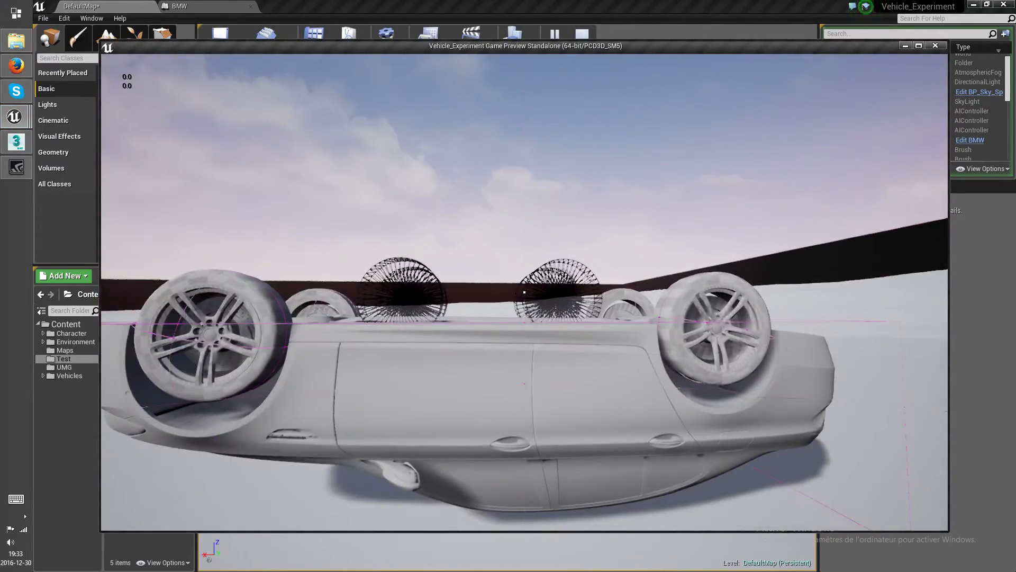
key("d")
key("s")
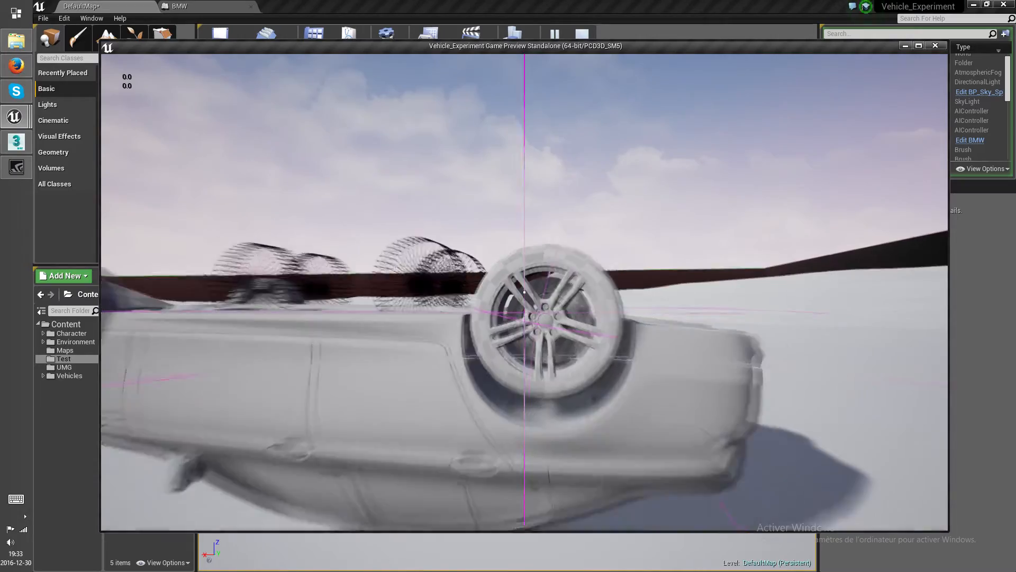
key("a")
key("w")
key("w")
key("a")
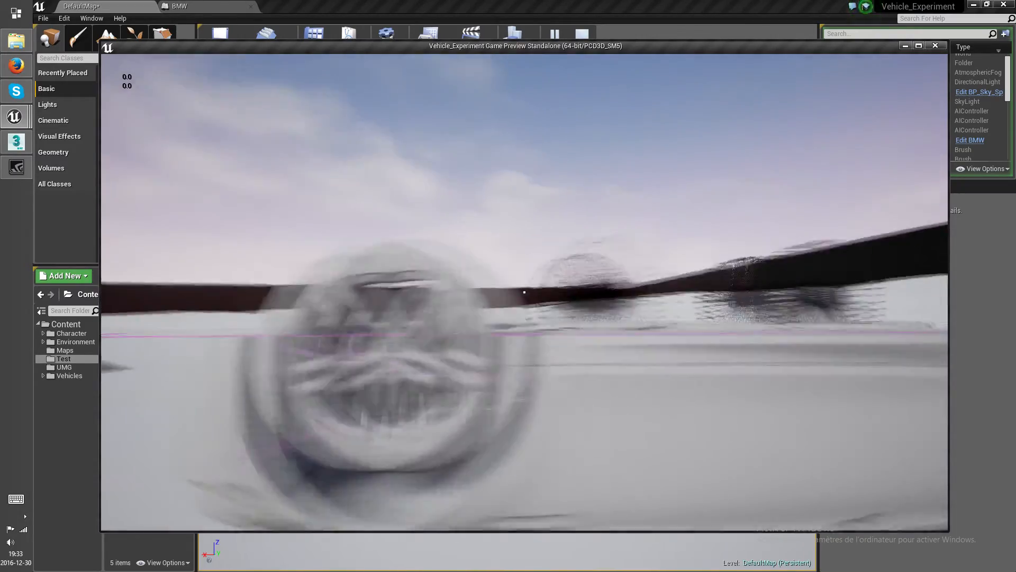
key("d")
key("d")
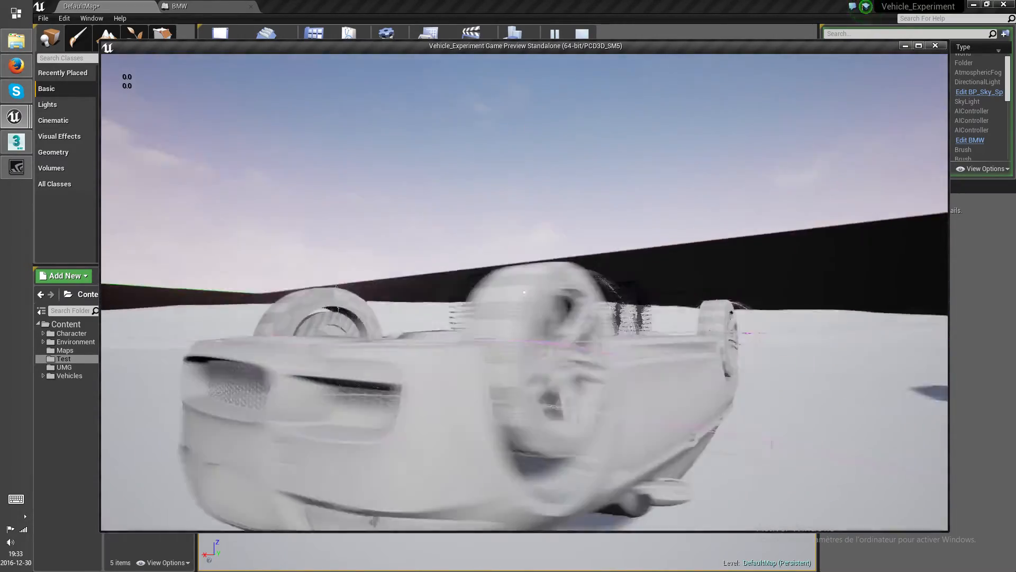
key("w")
key("s")
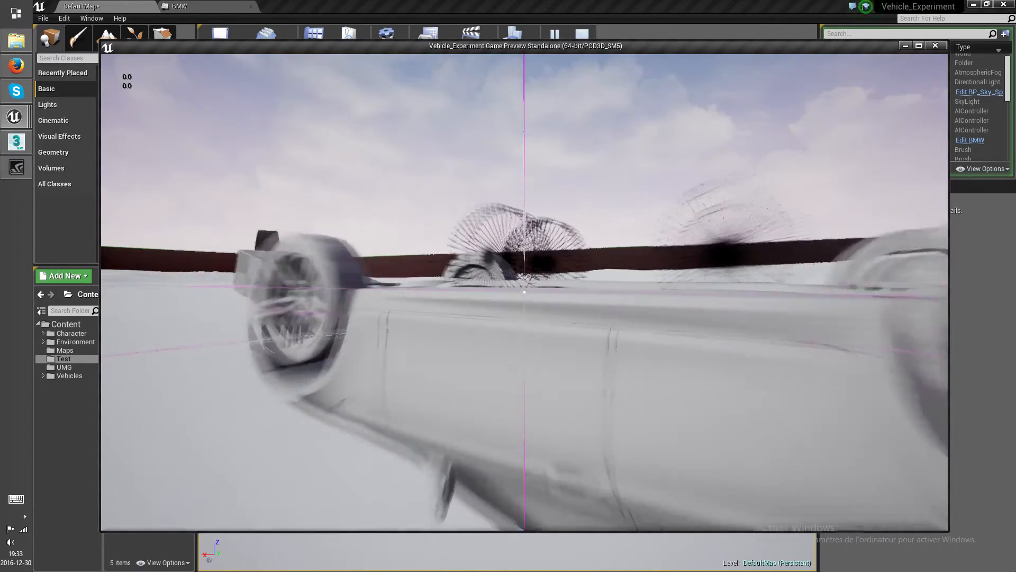
key("shift+F1")
key("Escape")
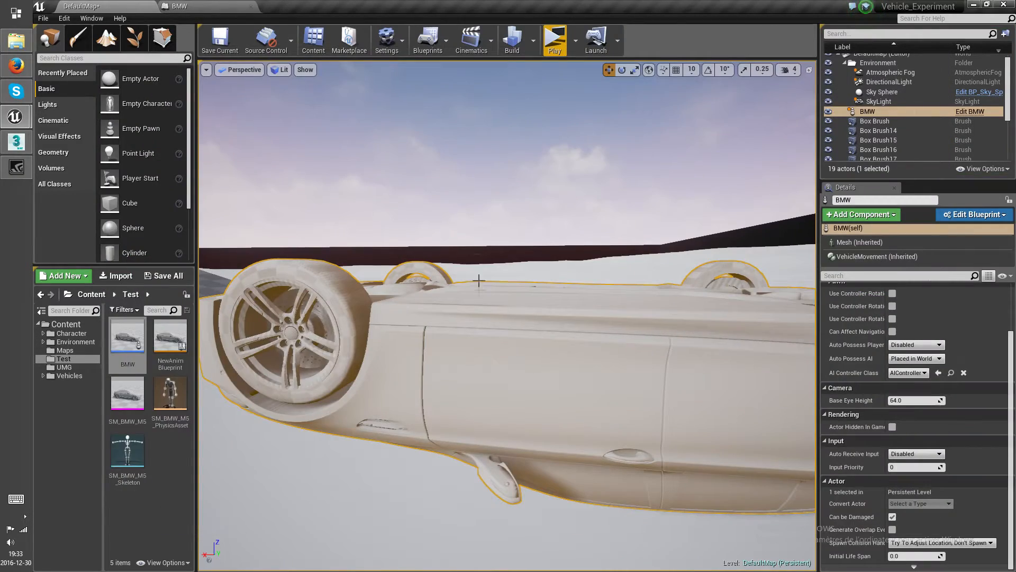
- Open the BMW blueprint's viewport and expand element 0 of the VehicleMovement component's Wheel Setups
double_click(128, 339)
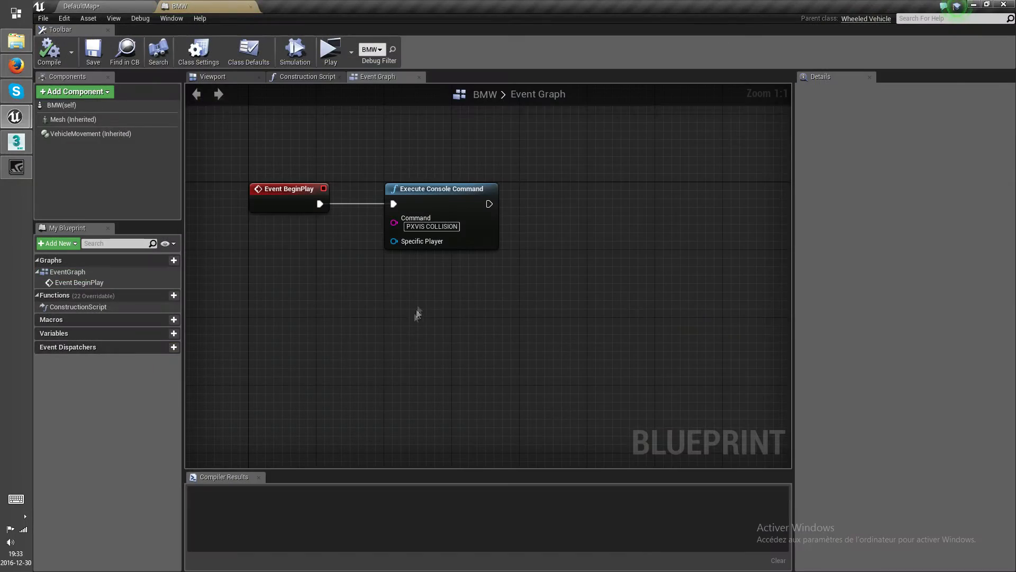
left_click(222, 73)
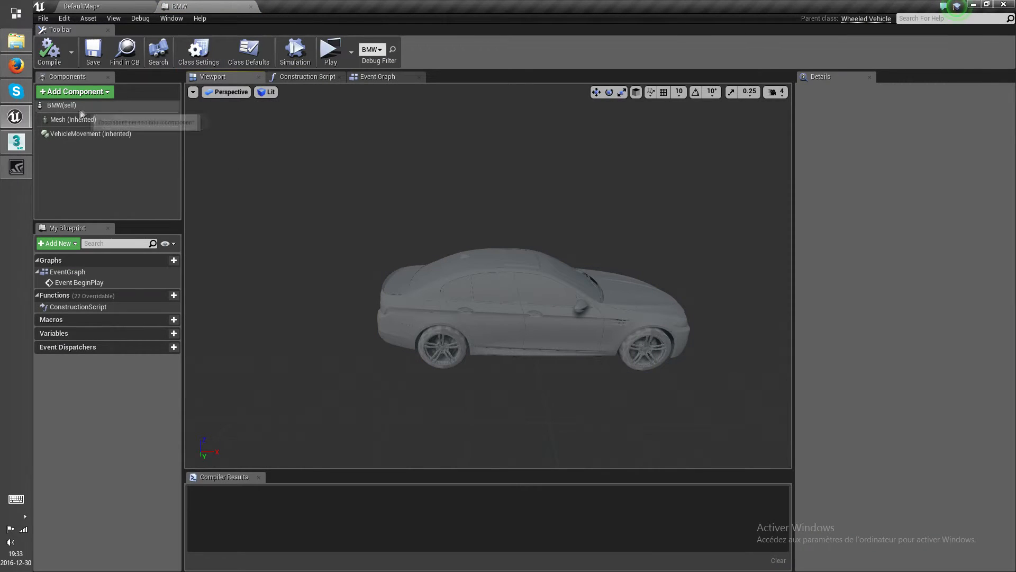
left_click(72, 134)
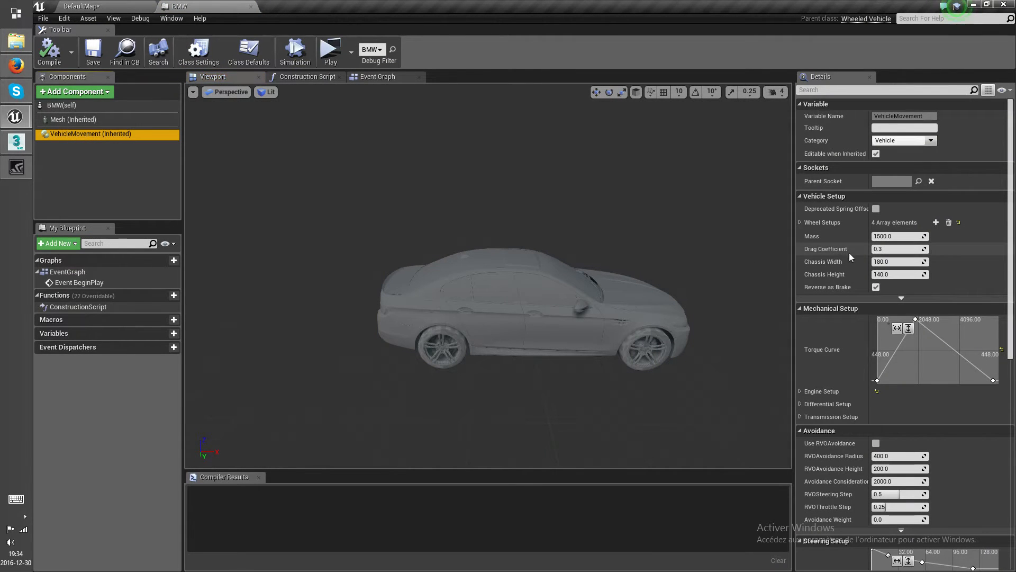
left_click(800, 222)
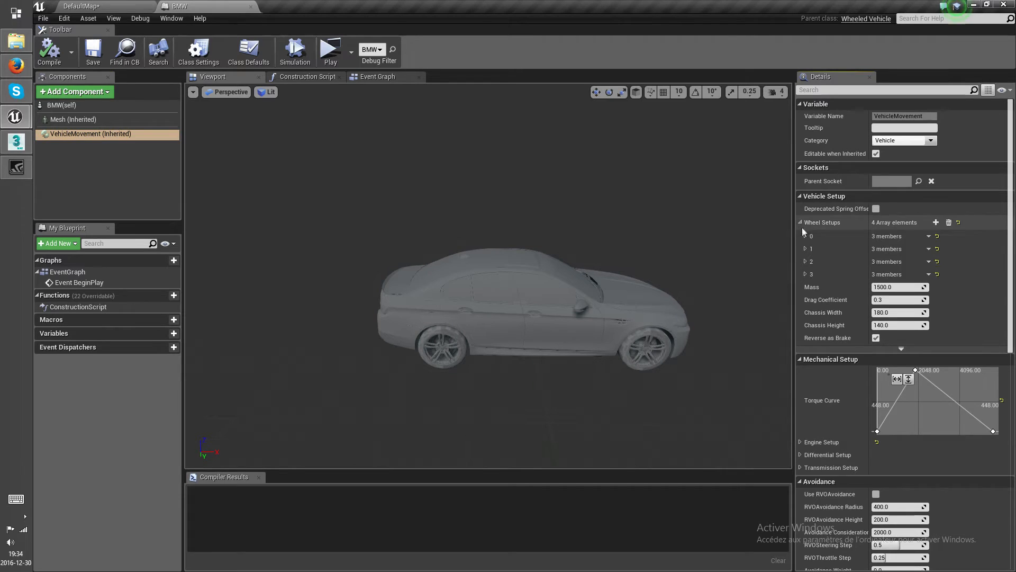
left_click(805, 236)
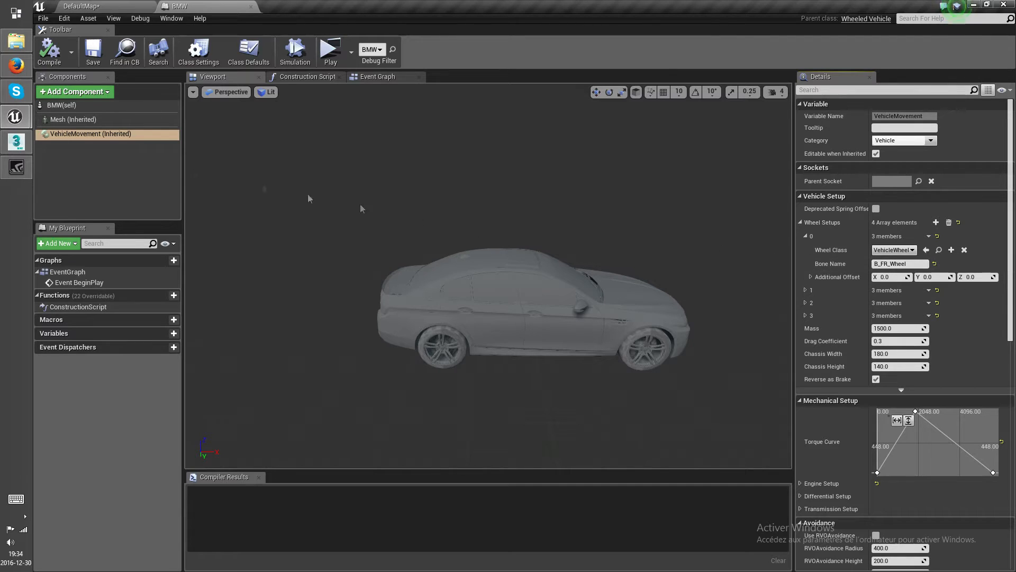
- Switch to 3ds Max, read the position coordinates of FR_Wheel with the Move tool, and return to the BMW blueprint
left_click(16, 142)
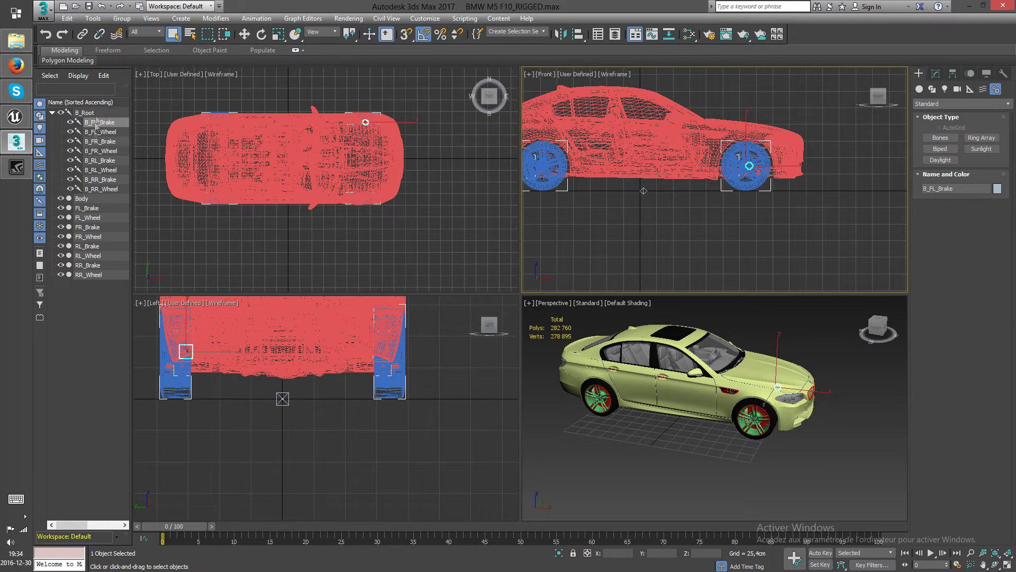
left_click(93, 238)
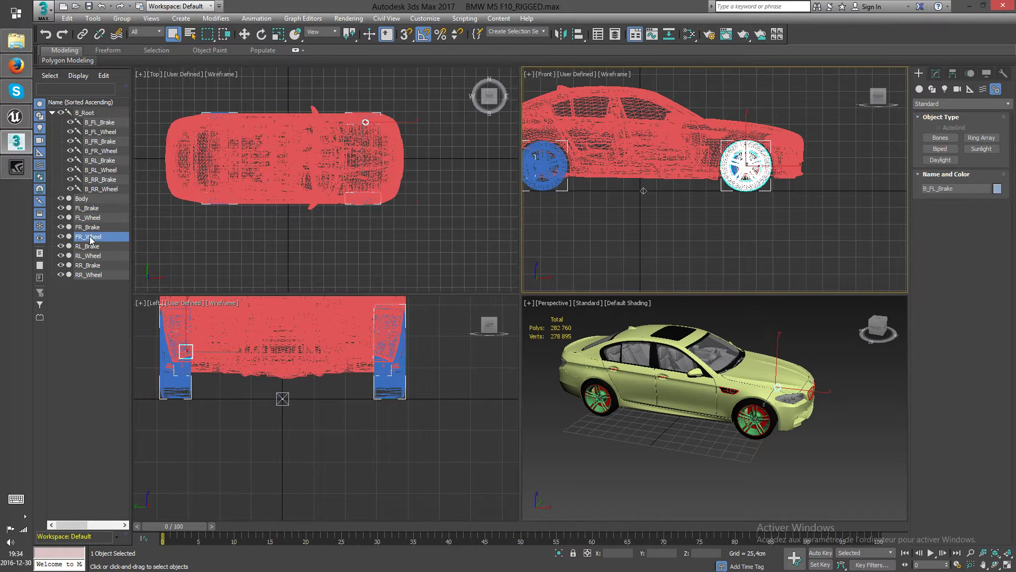
left_click(244, 33)
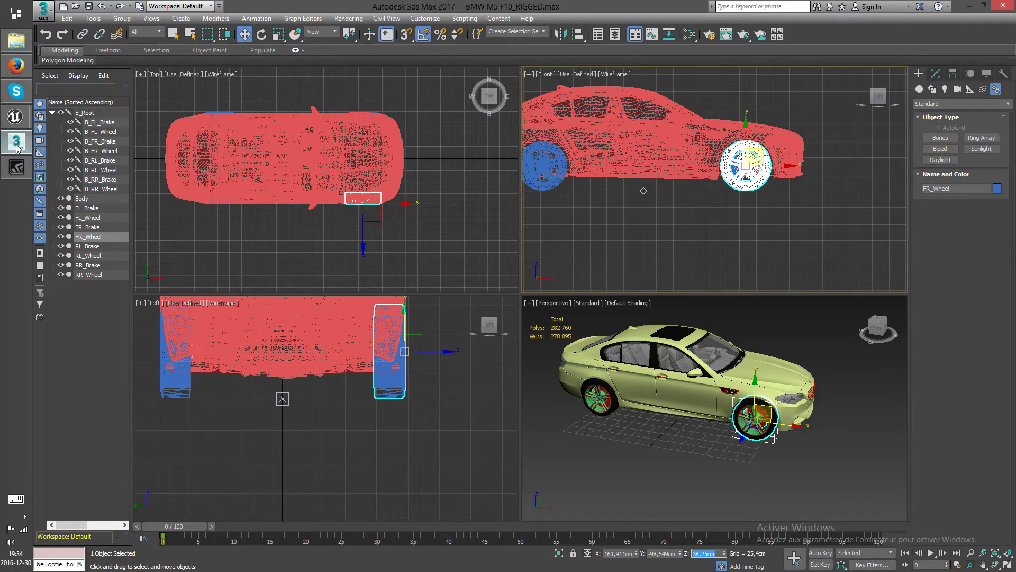
mouse_move(16, 116)
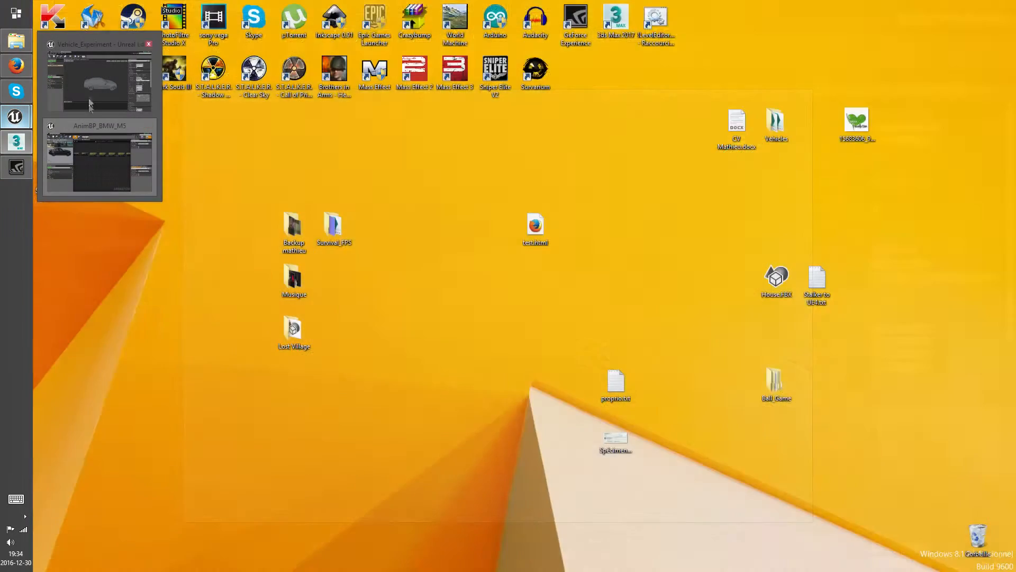
left_click(99, 79)
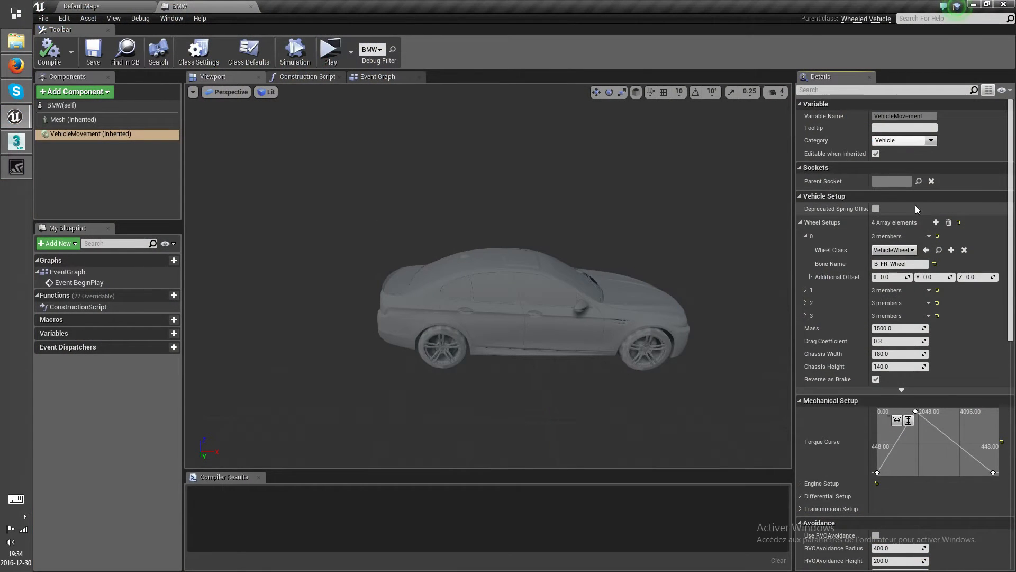
- Set wheel setup 0's Additional Offset Z to 38.25, and recheck FR_Wheel's position coordinates in 3ds Max
right_click_drag(719, 335, 767, 371)
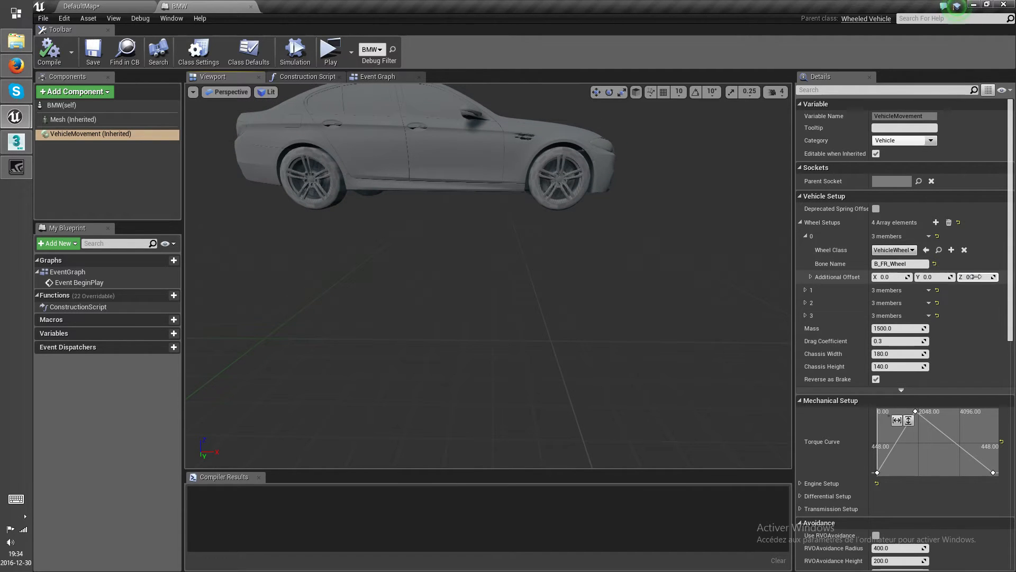
key("Return")
left_click(16, 141)
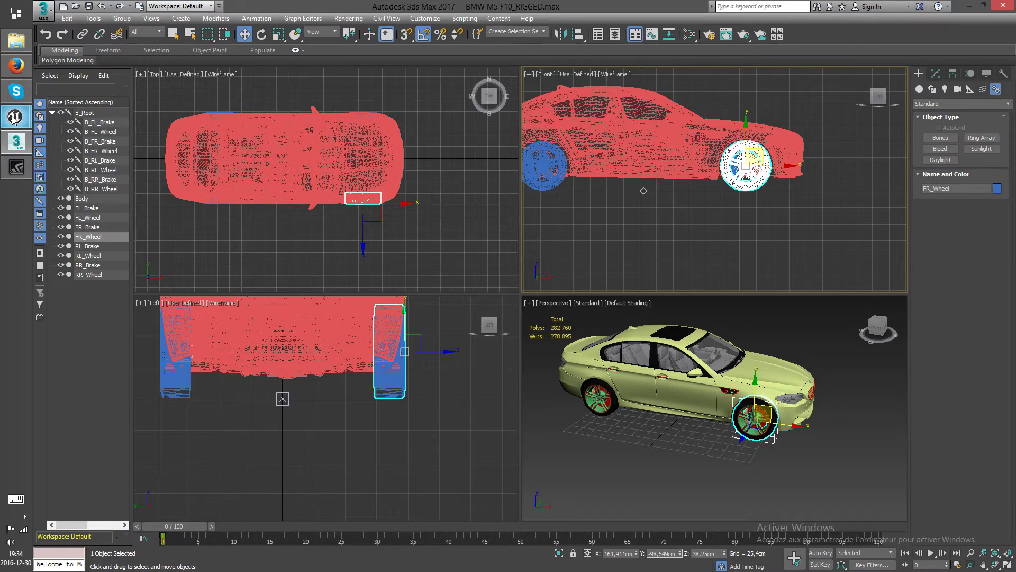
mouse_move(15, 119)
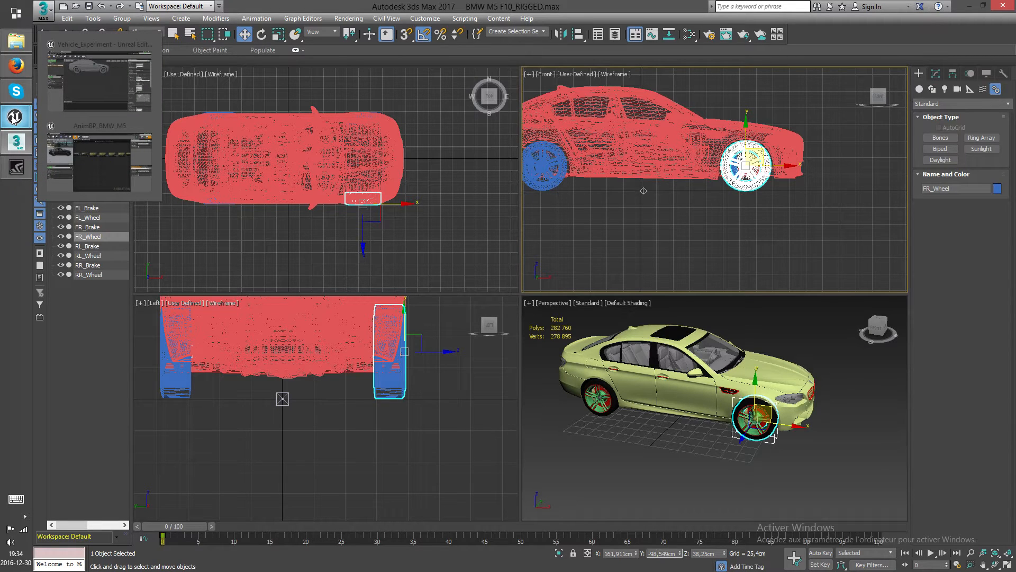
left_click(62, 108)
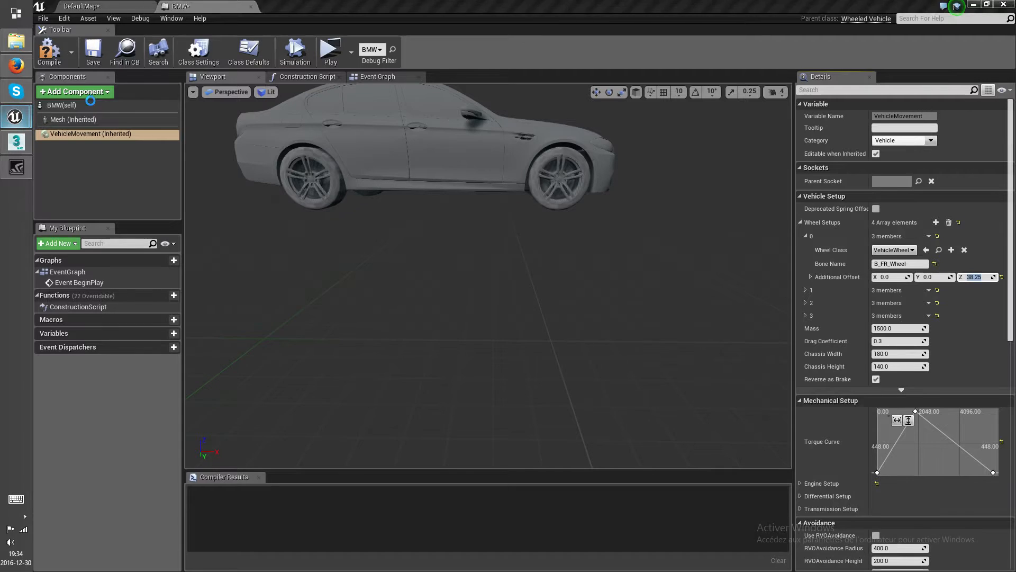
- Set wheel setup 0's Additional Offset X to 161.9109 and Y to 91.0
left_click(889, 277)
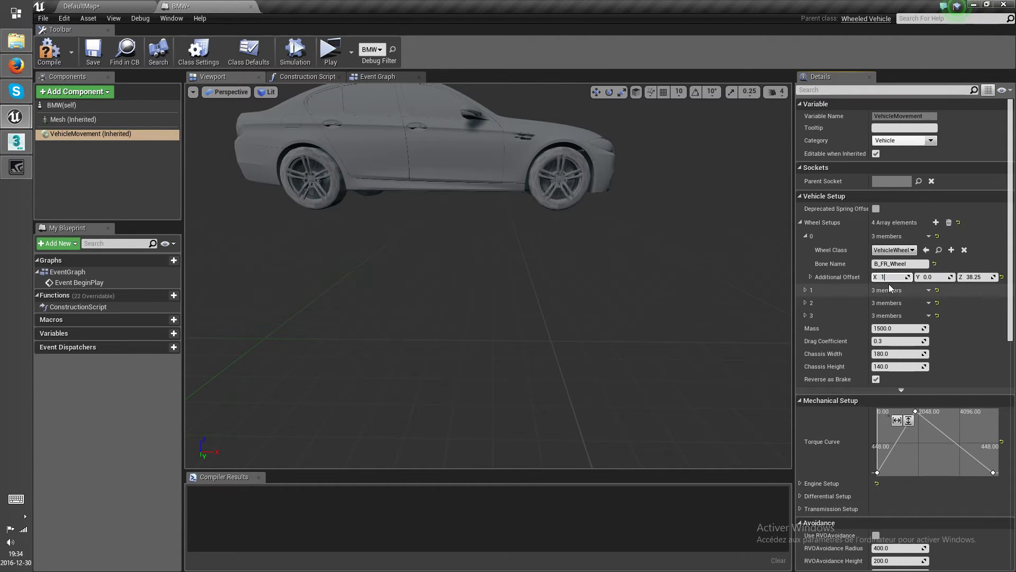
key("Return")
left_click_drag(668, 303, 539, 306)
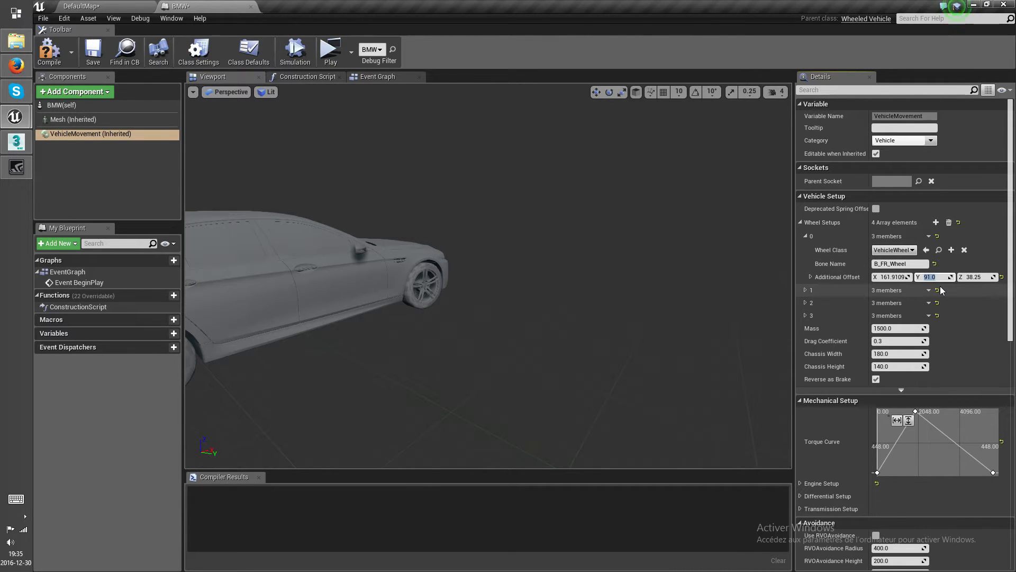
- Compare the Y offset with FR_Wheel's coordinates in 3ds Max, and compile and save the BMW blueprint in Unreal
left_click(16, 141)
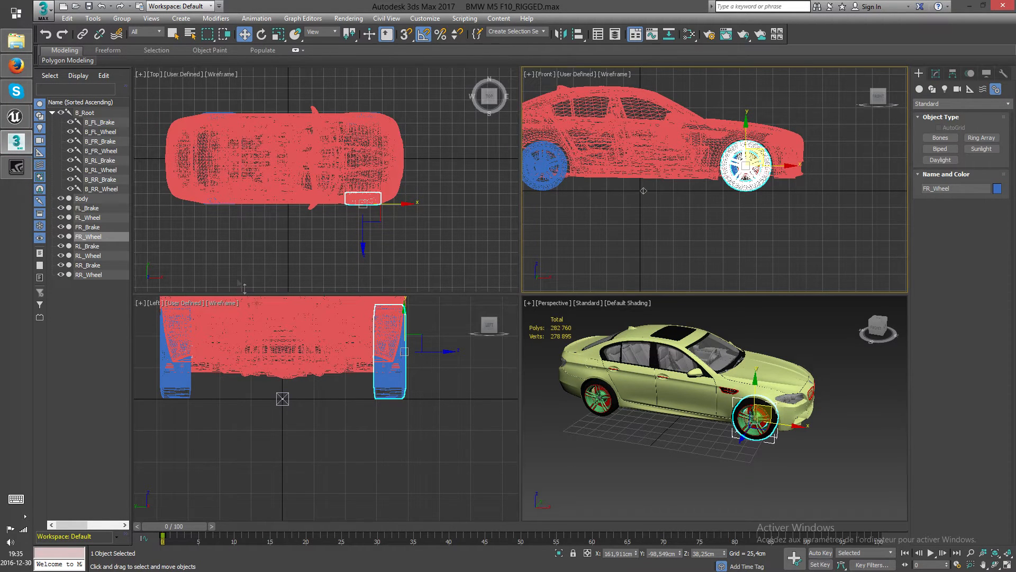
mouse_move(11, 114)
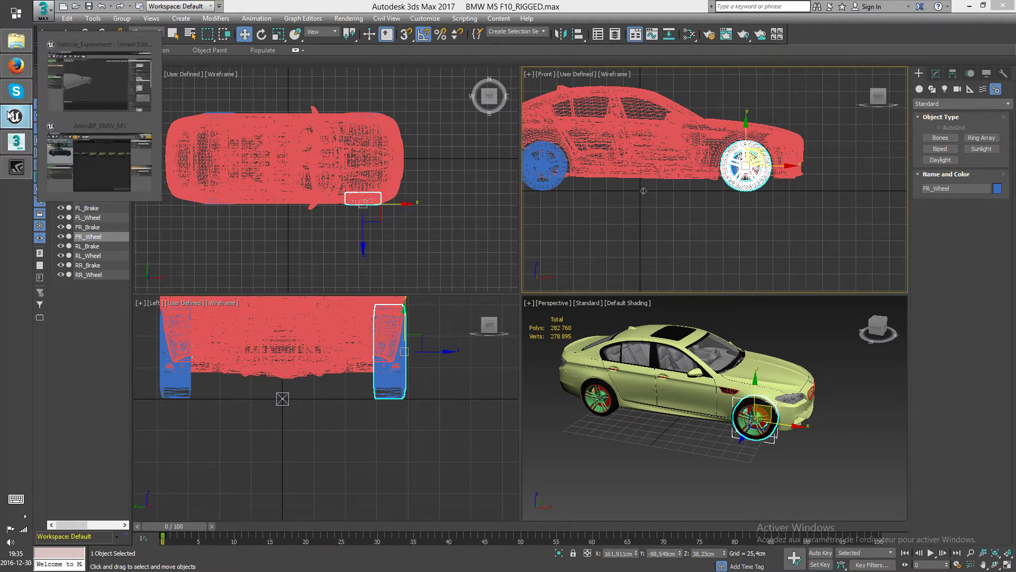
left_click(73, 142)
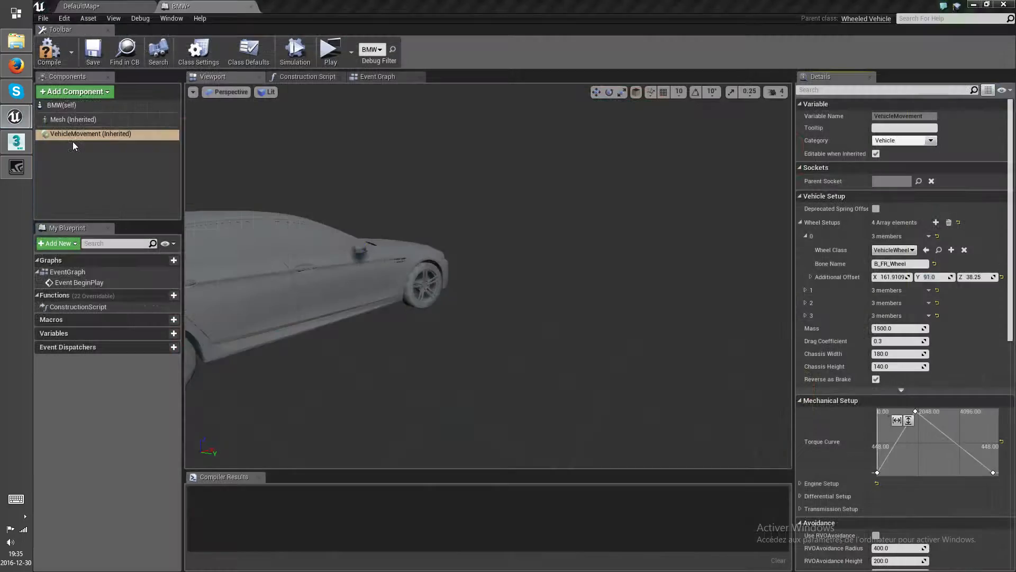
left_click(53, 57)
left_click(92, 51)
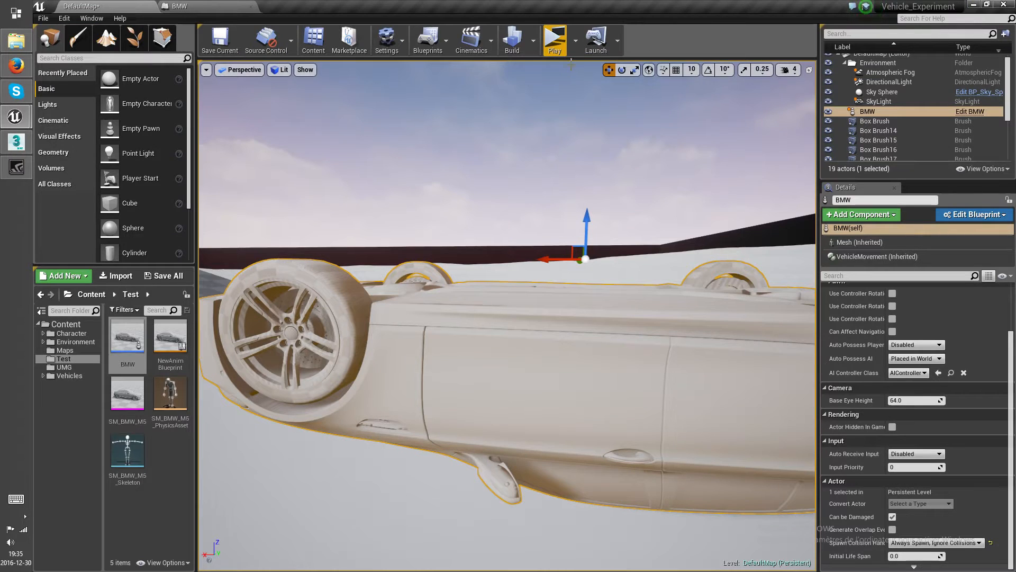
- Play DefaultMap in the standalone preview, move around the overturned BMW to compare the front-right collision wheel with the car's wheel, and end the preview
left_click(554, 40)
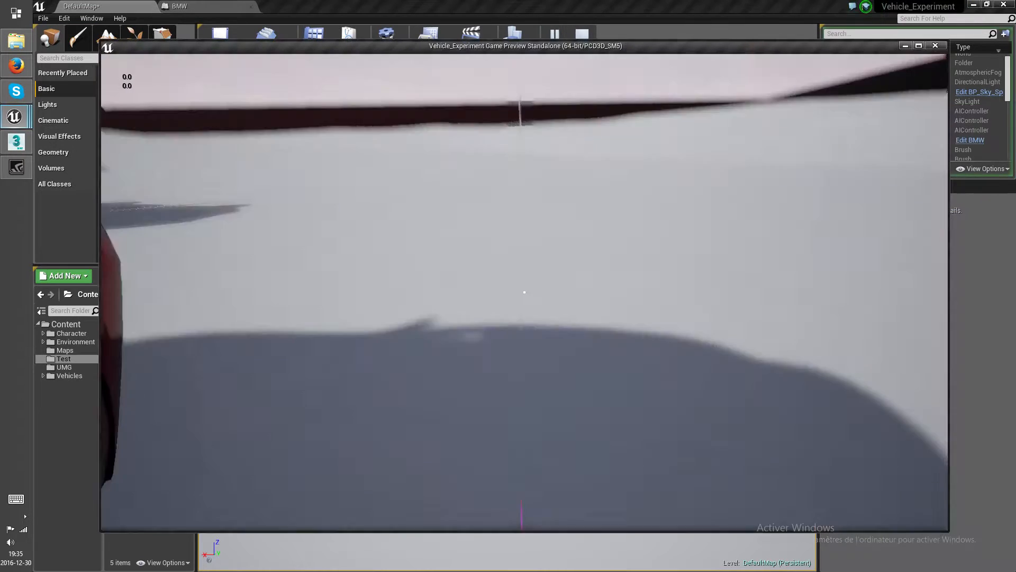
key("w")
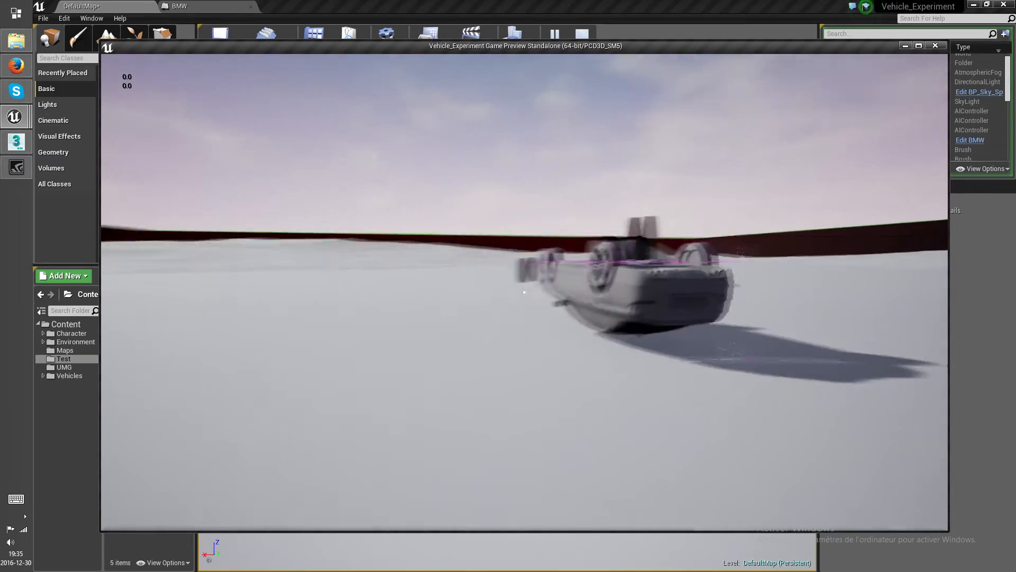
key("a")
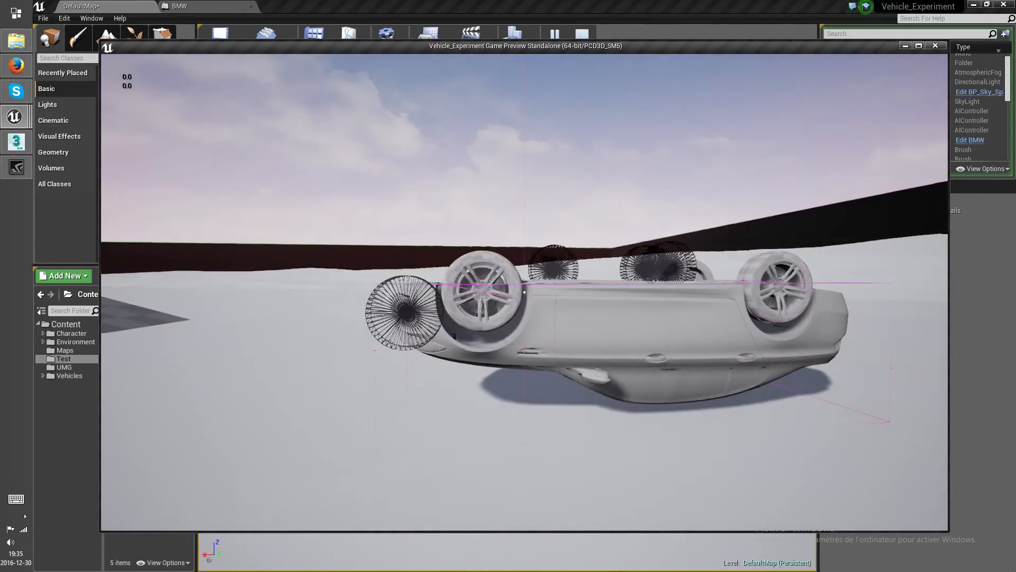
key("w")
key("w")
key("a")
key("a")
key("d")
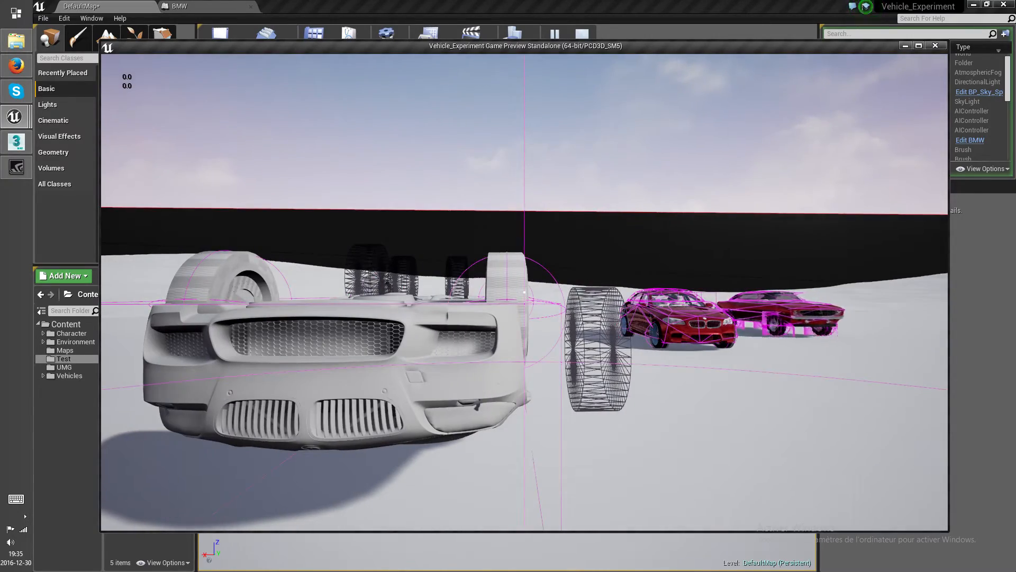
key("d")
key("w")
key("s")
key("w")
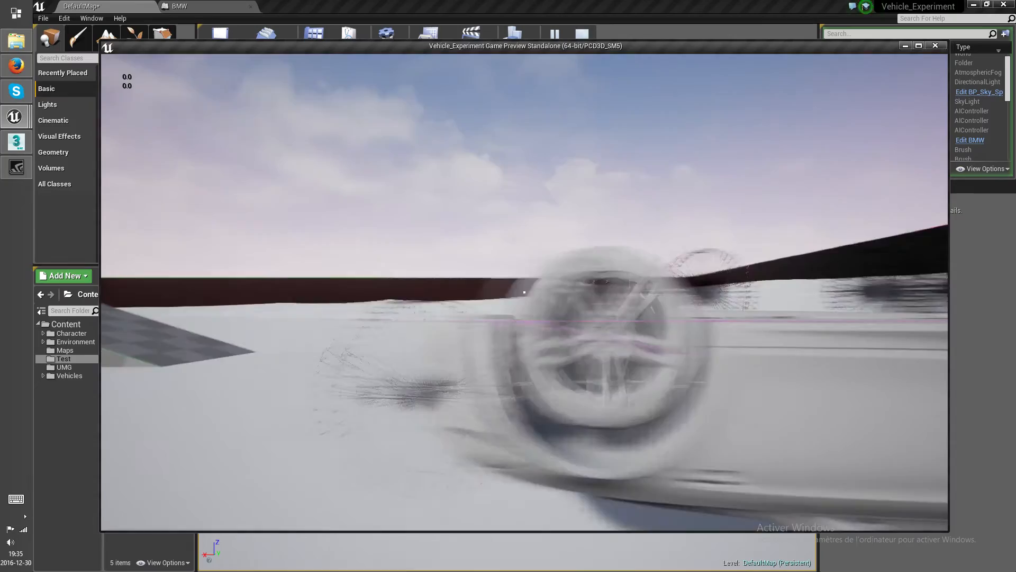
key("a")
key("s")
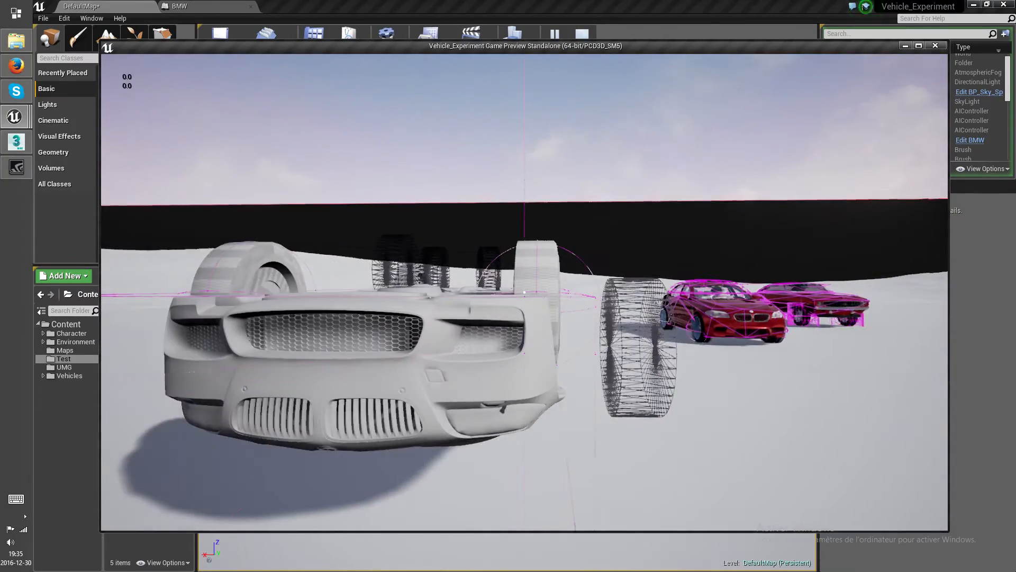
key("w")
key("d")
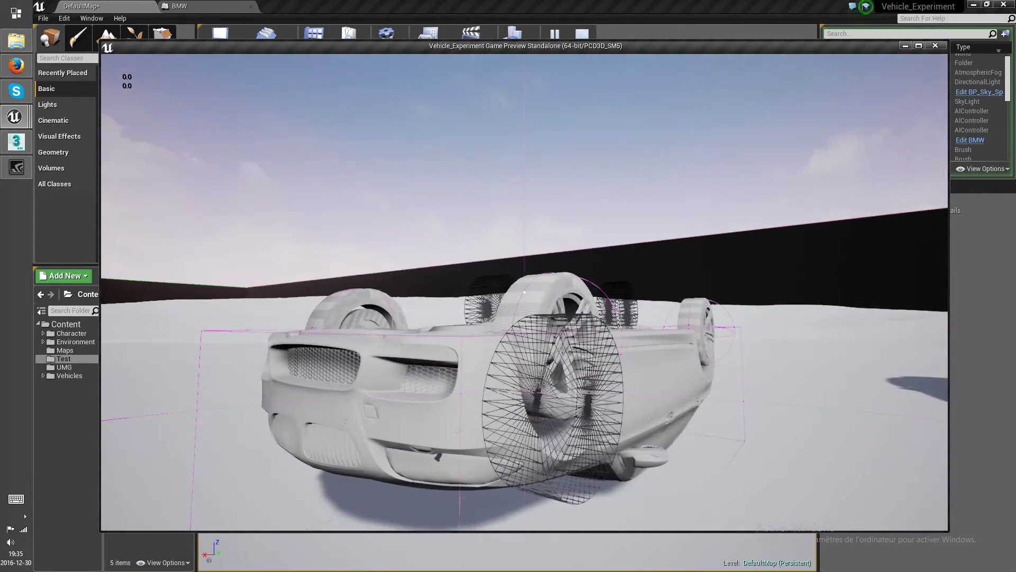
key("a")
key("w")
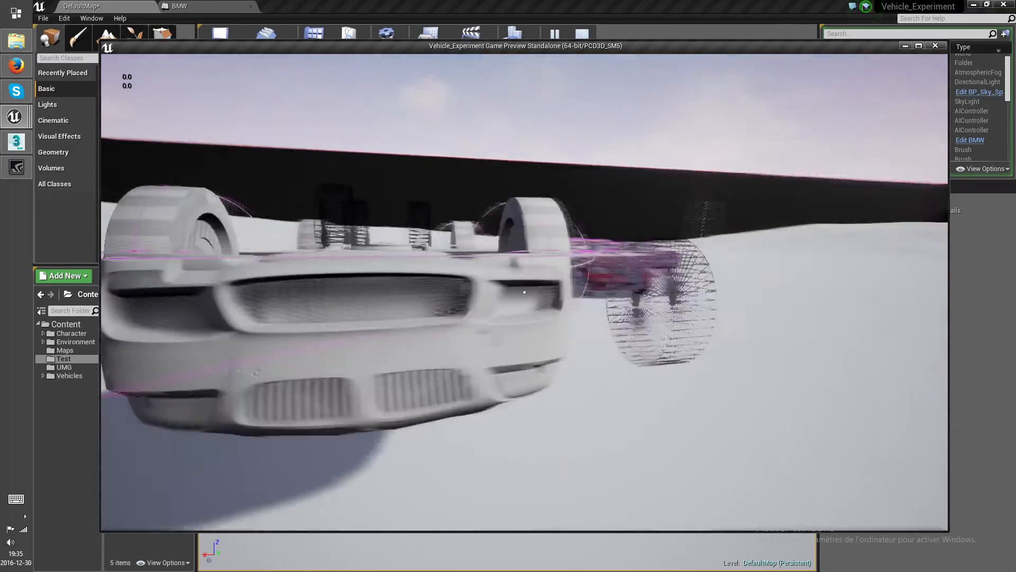
key("w")
key("s")
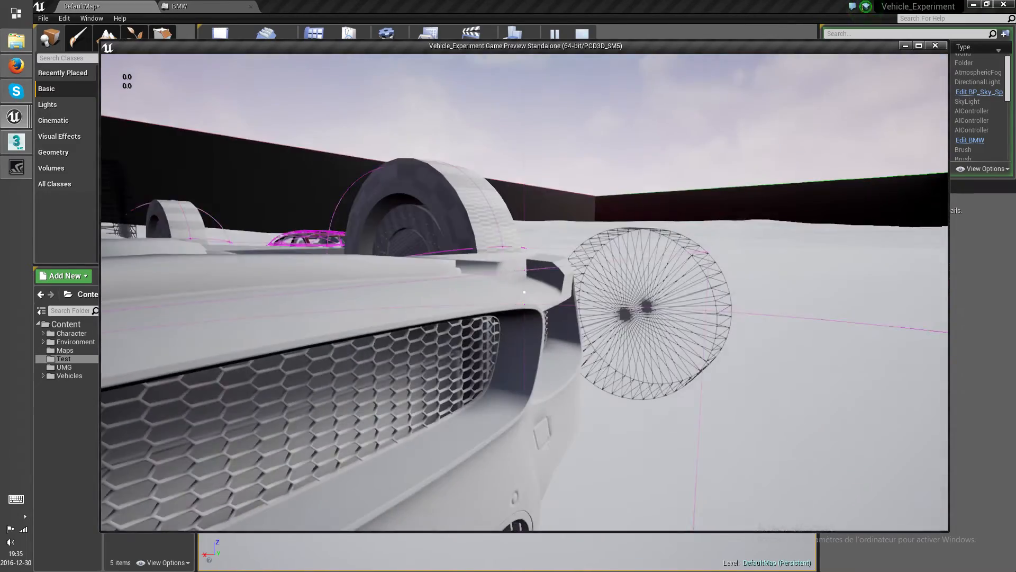
key("s")
key("d")
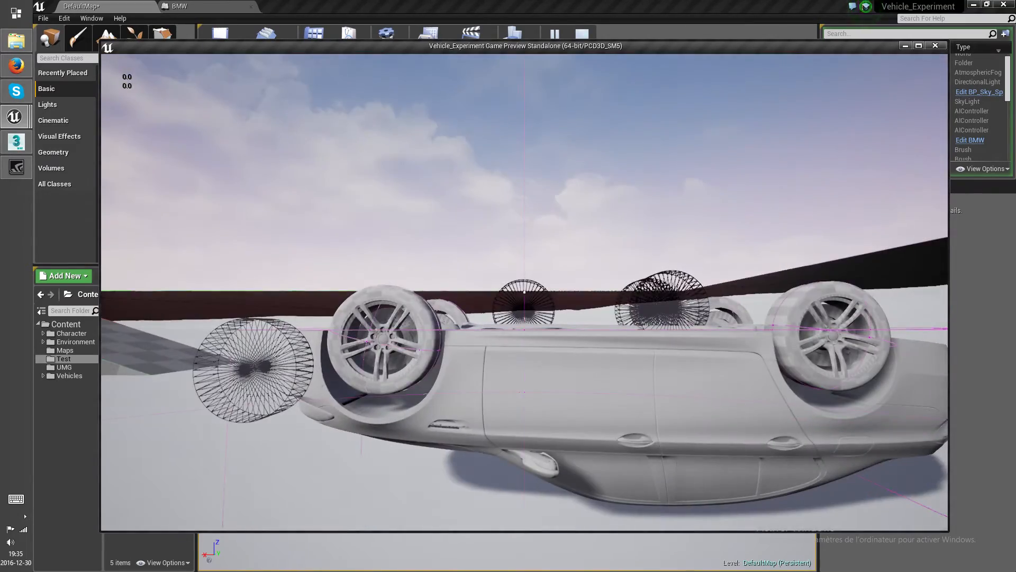
key("Escape")
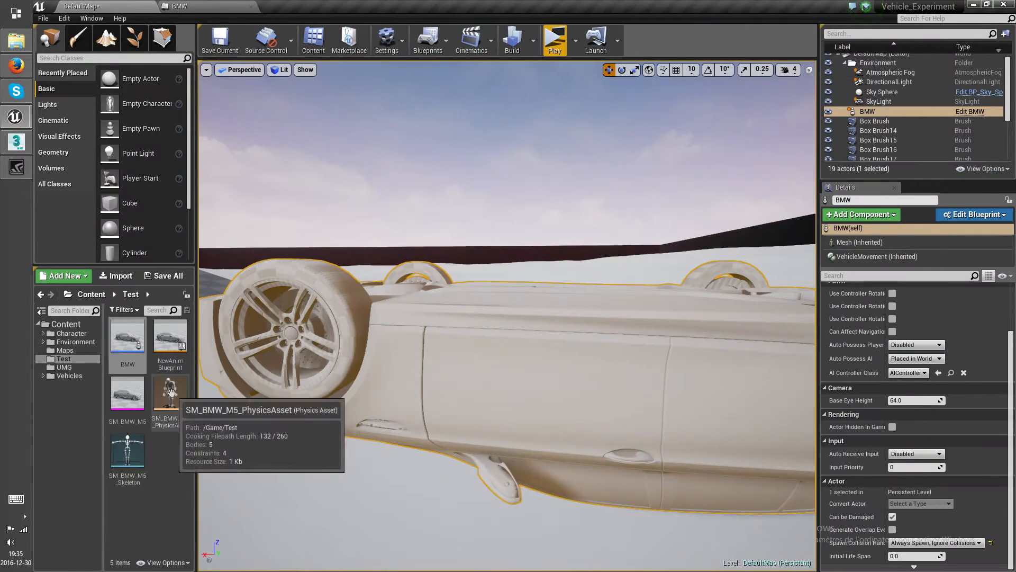
- Reopen the BMW blueprint and expand element 0 of the VehicleMovement component's Wheel Setups to check its Additional Offset
double_click(122, 332)
left_click(90, 134)
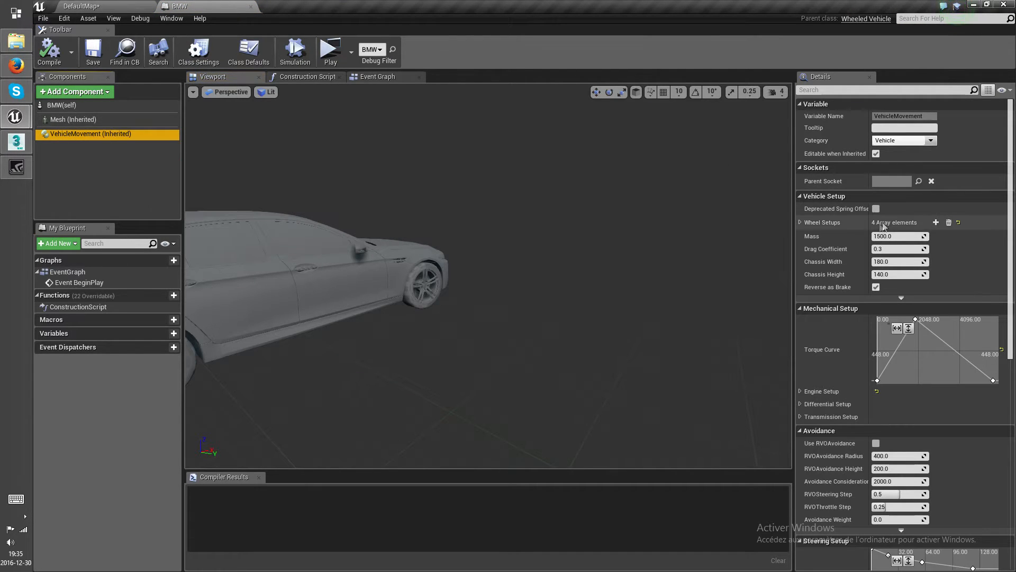
left_click(800, 222)
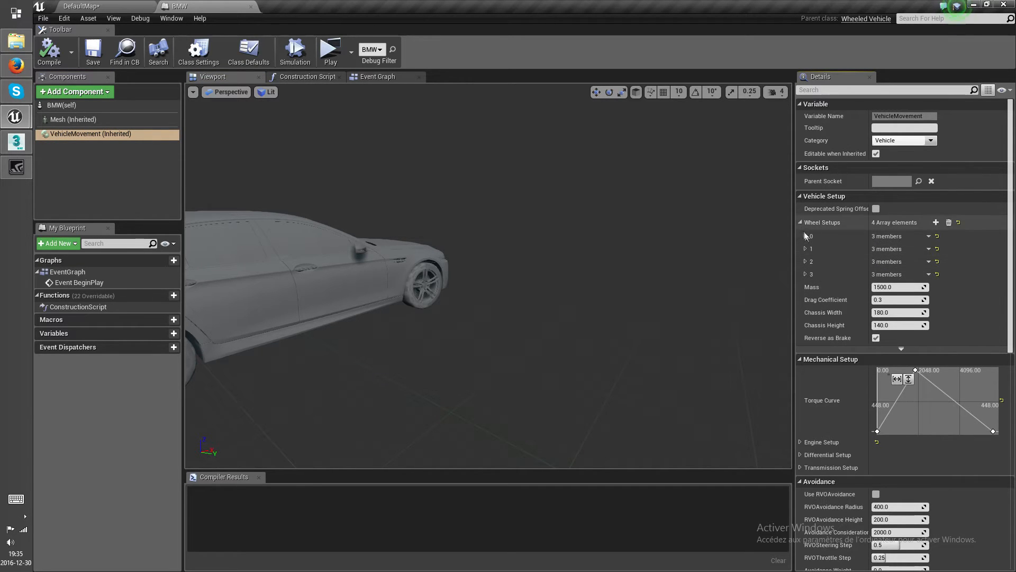
left_click(805, 236)
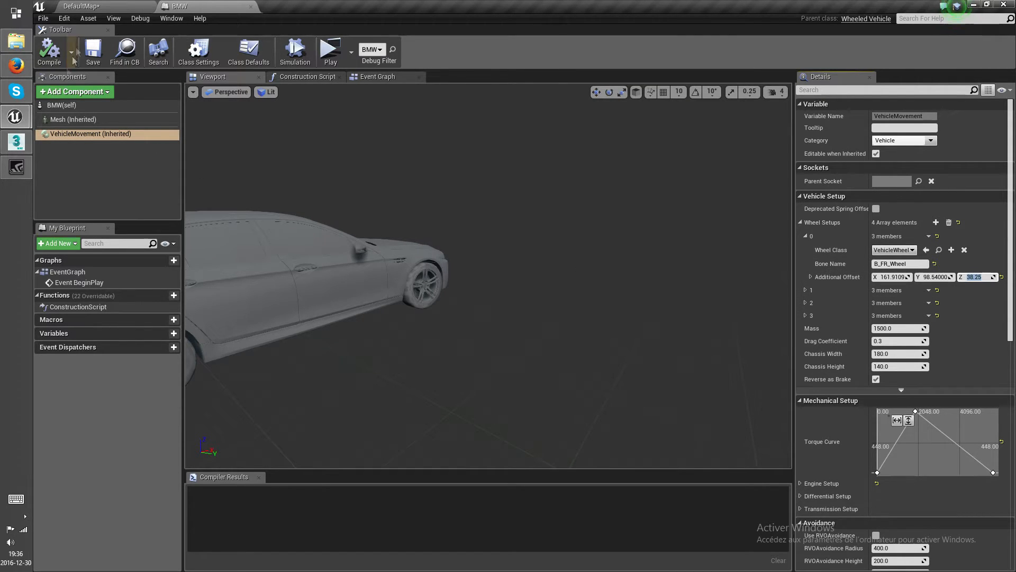
- Open BP_BMW_M5 from the Vehicles/BMW_M5 folder and expand element 0 of its VehicleMovement Wheel Setups for reference
left_click(119, 6)
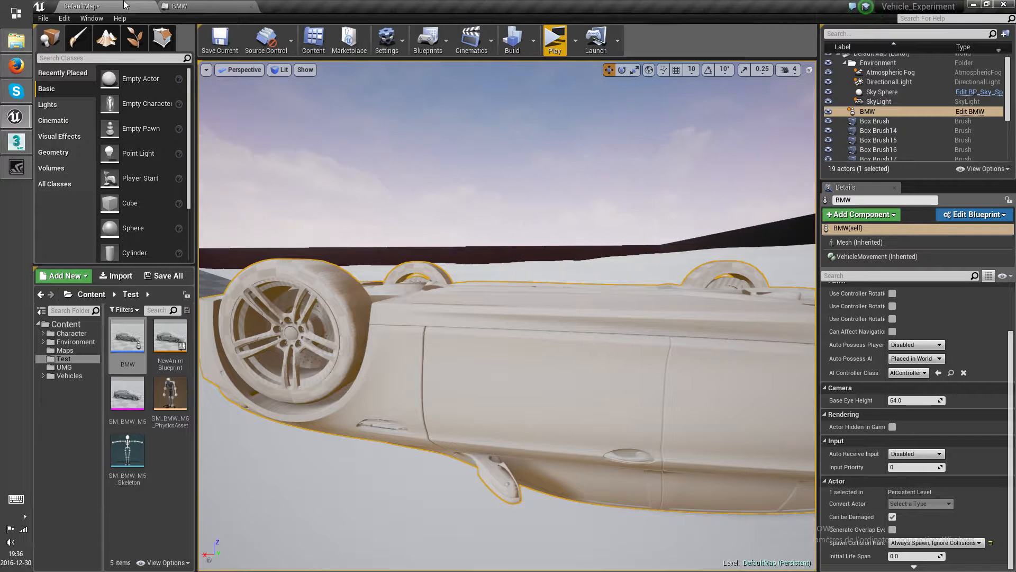
left_click(66, 376)
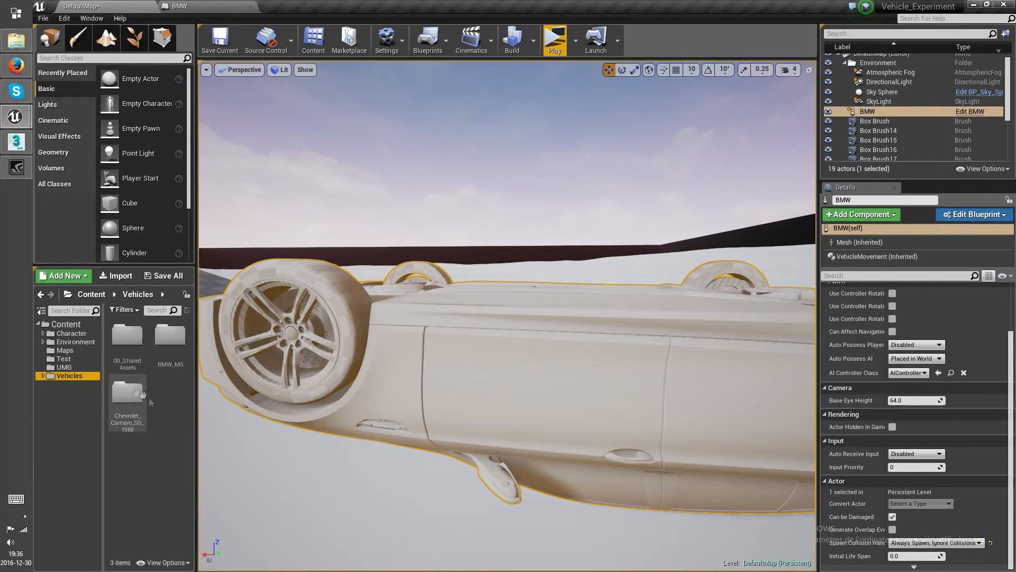
double_click(174, 342)
double_click(127, 393)
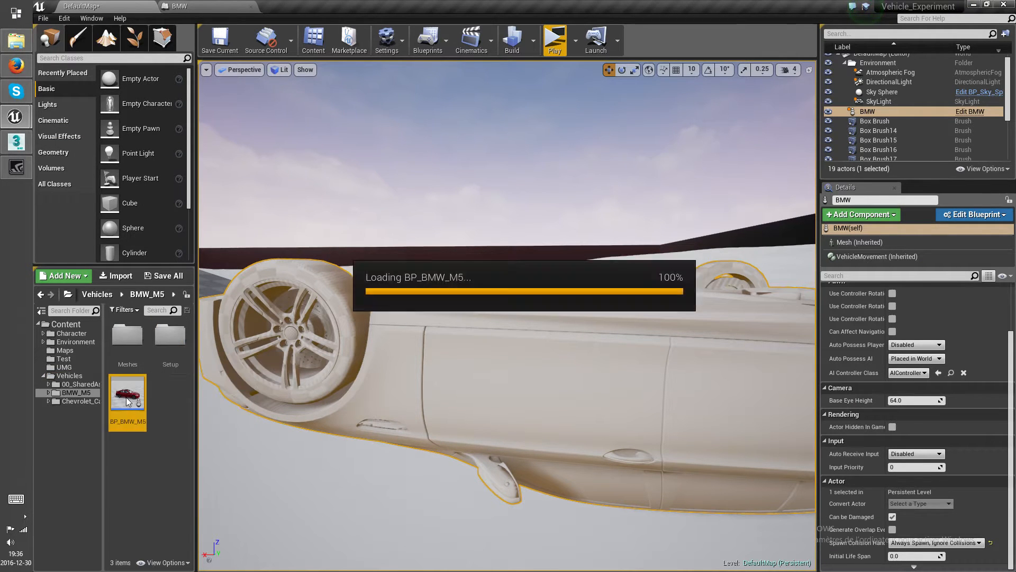
left_click(213, 76)
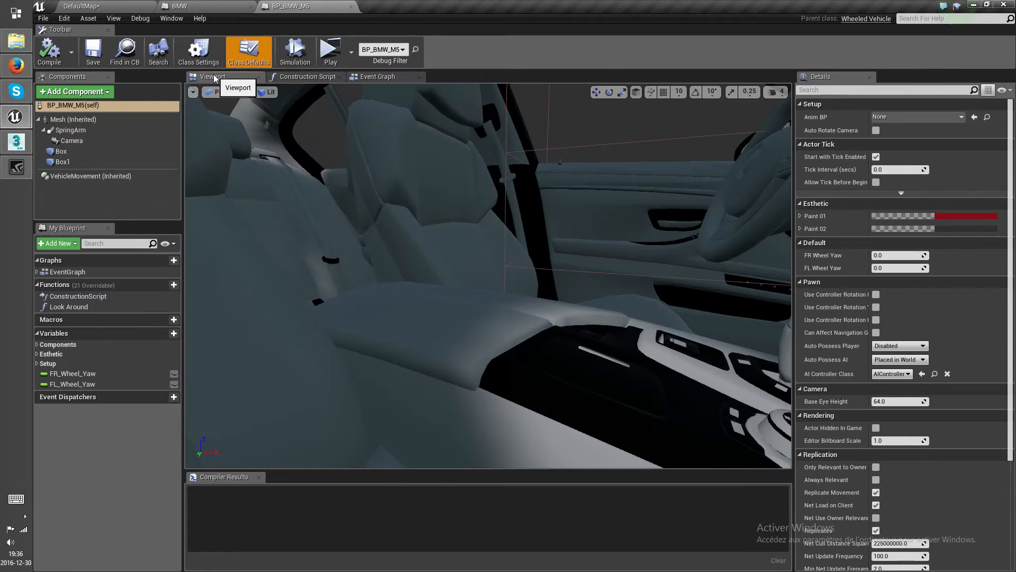
left_click(86, 177)
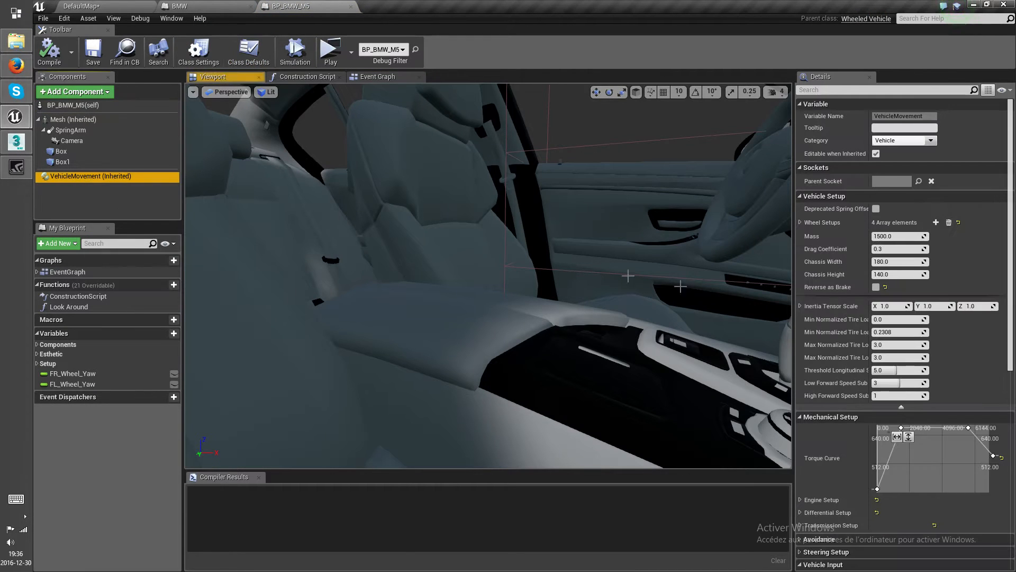
left_click(802, 223)
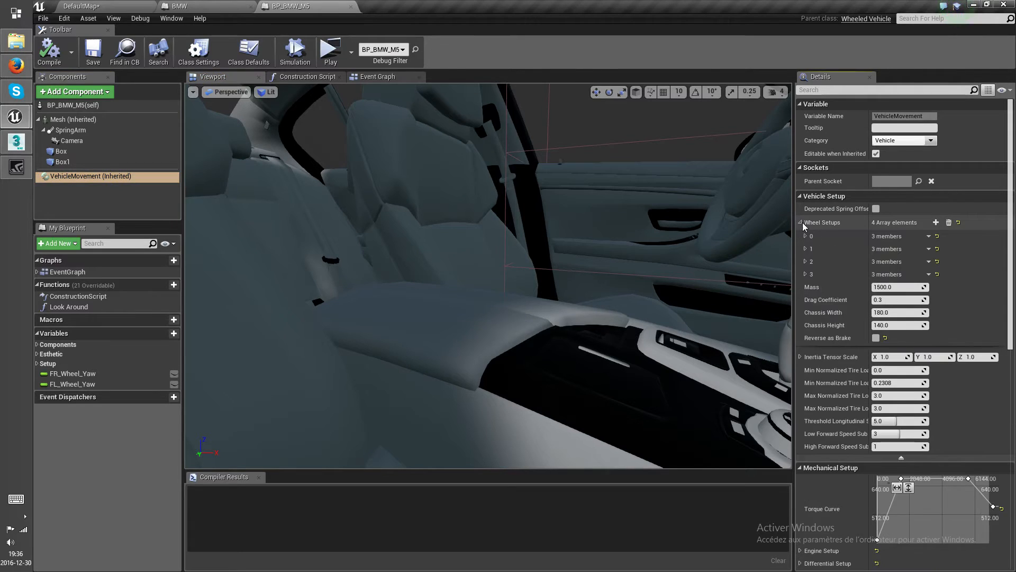
left_click(806, 236)
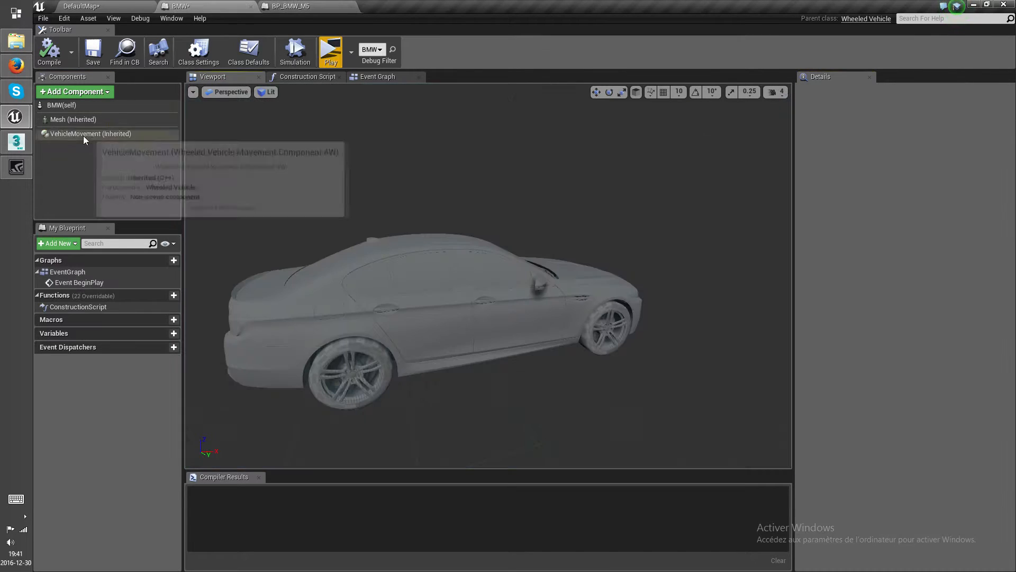
- Review the Additional Offsets of the BMW blueprint's four wheel setups, and check the wheel collision alignment in a standalone preview
left_click(85, 134)
scroll(859, 308, "down", 1)
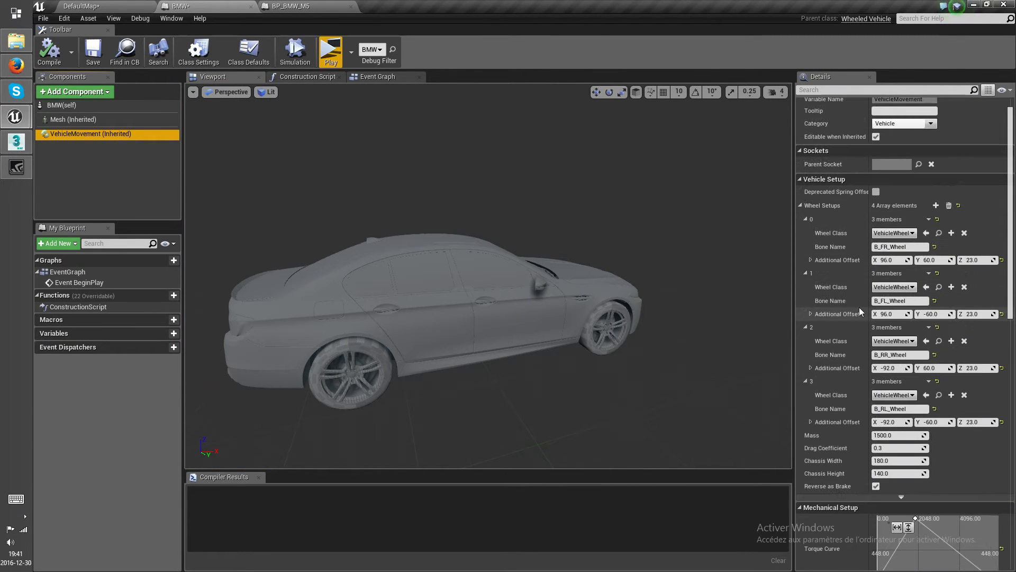
scroll(859, 306, "down", 1)
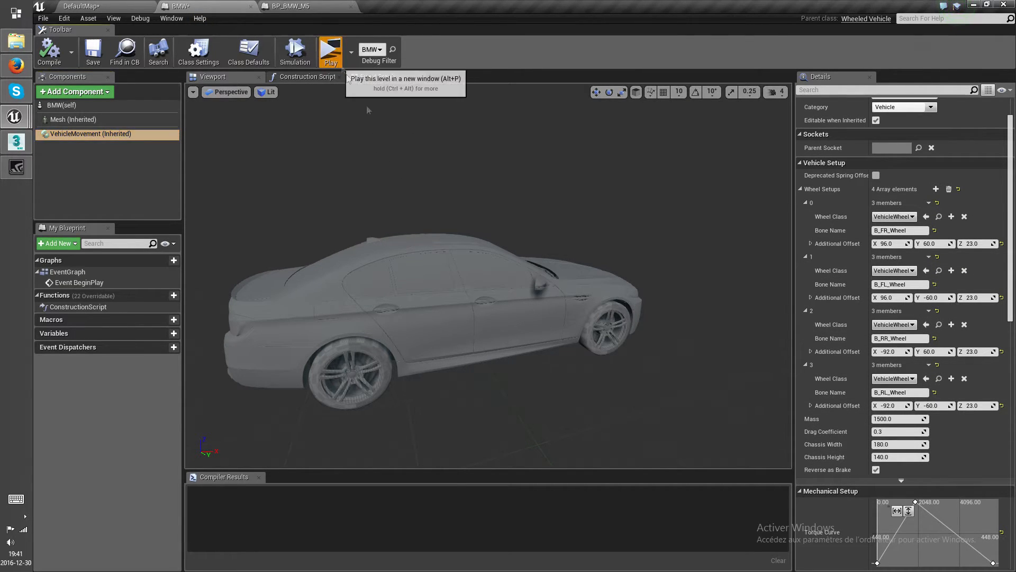
left_click(330, 50)
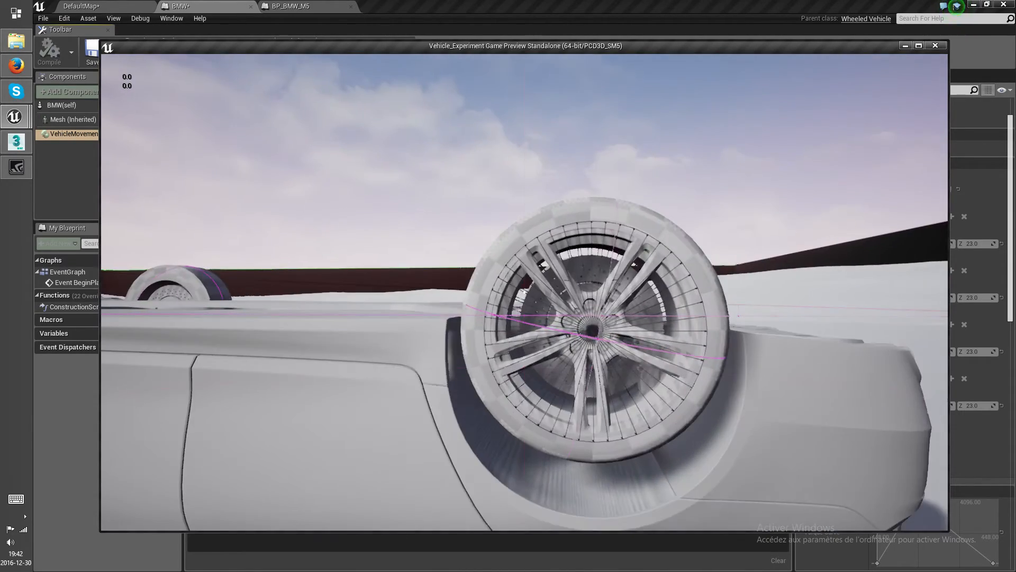
key("Escape")
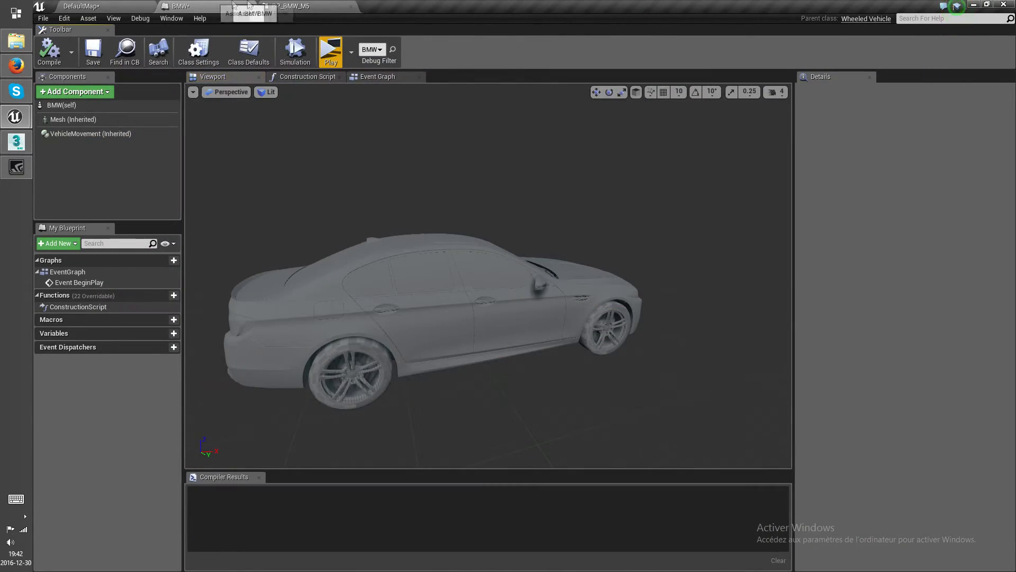
- In the Test folder of DefaultMap's project content, create a blueprint class with VehicleWheel as parent and name it FrontTire
left_click(87, 5)
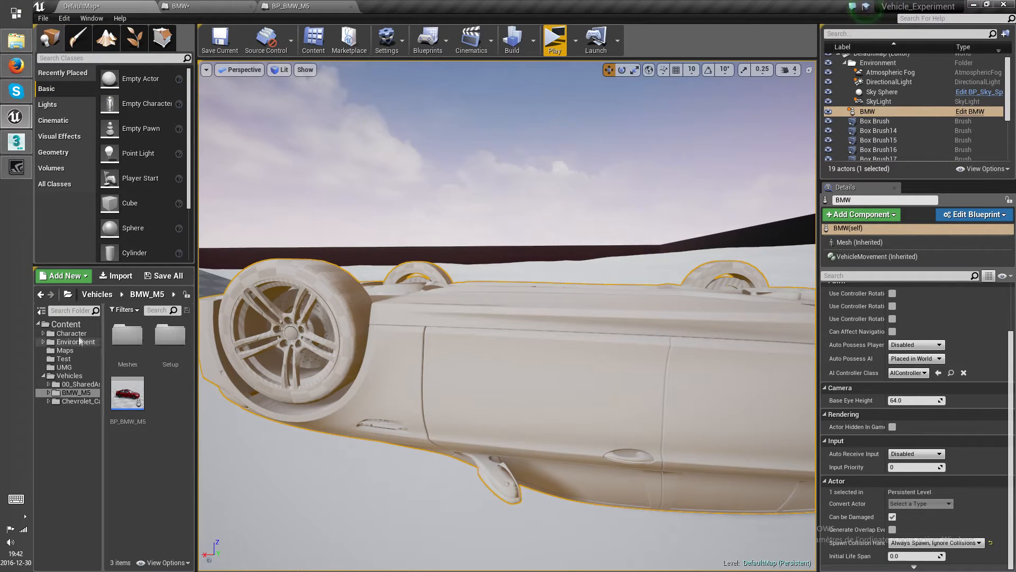
left_click(63, 359)
right_click(163, 473)
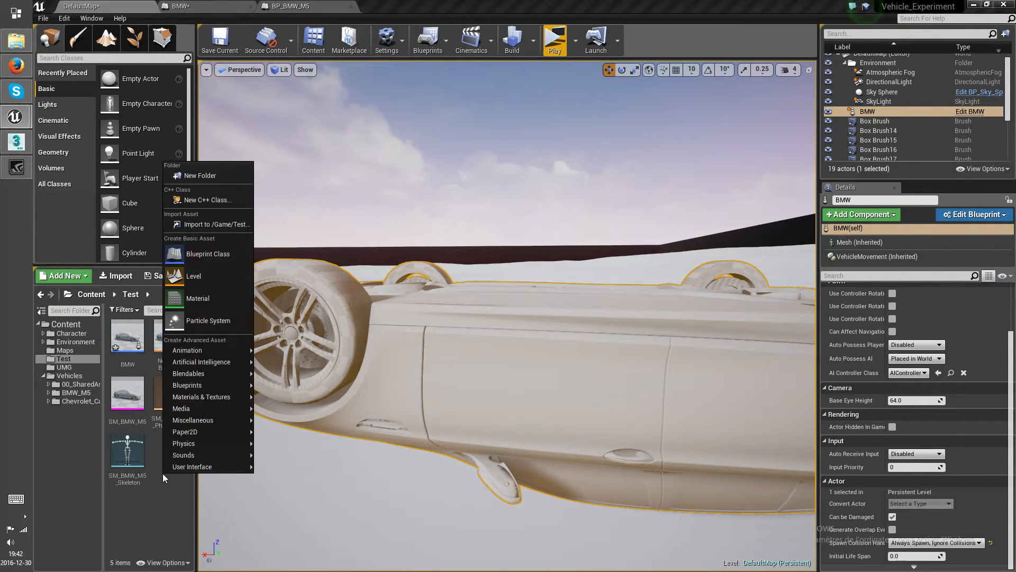
left_click(200, 254)
left_click(401, 317)
type("tire")
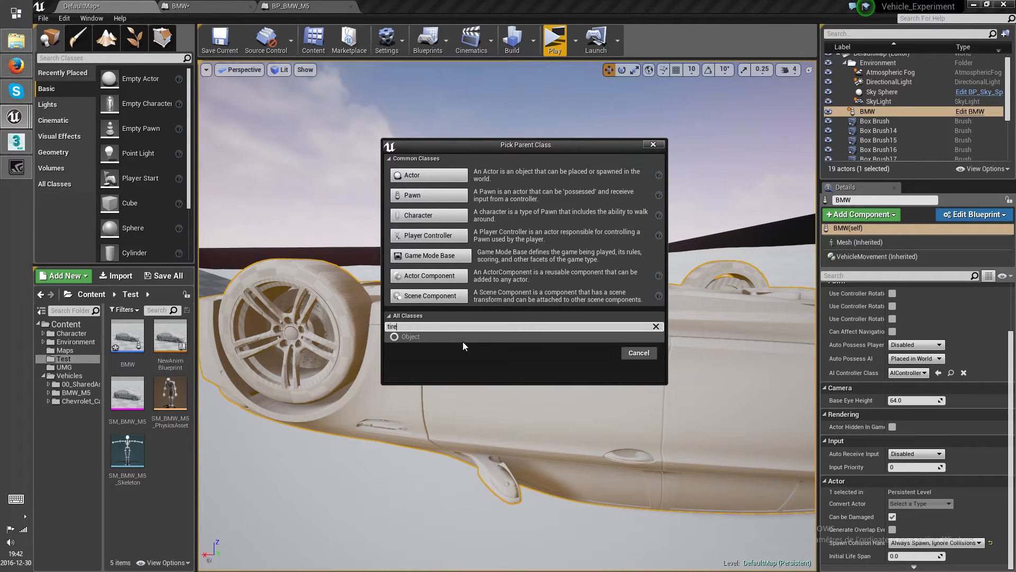
key("BackSpace")
key("BackSpace")
key("BackSpace")
key("BackSpace")
type("whe")
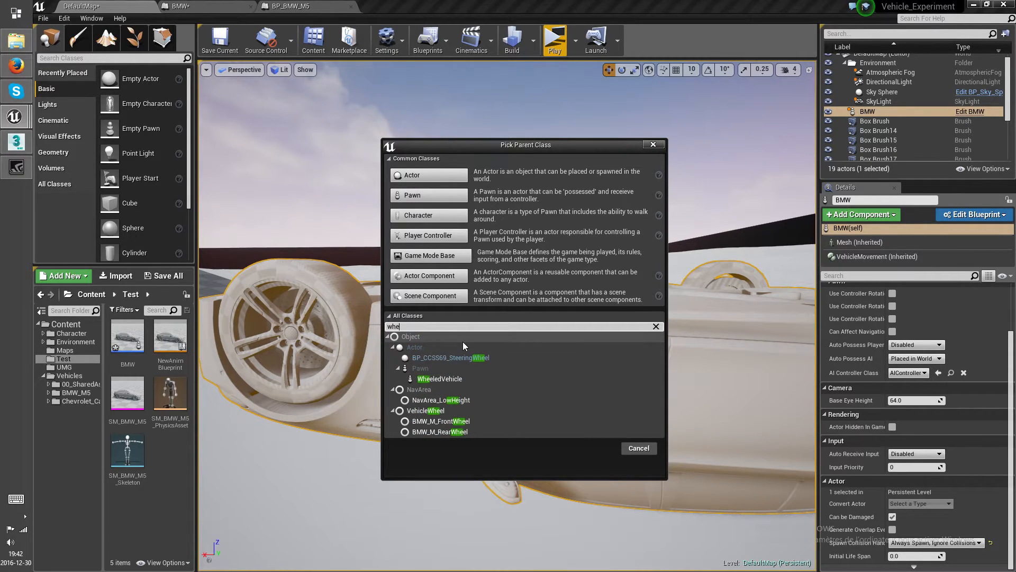
left_click(431, 410)
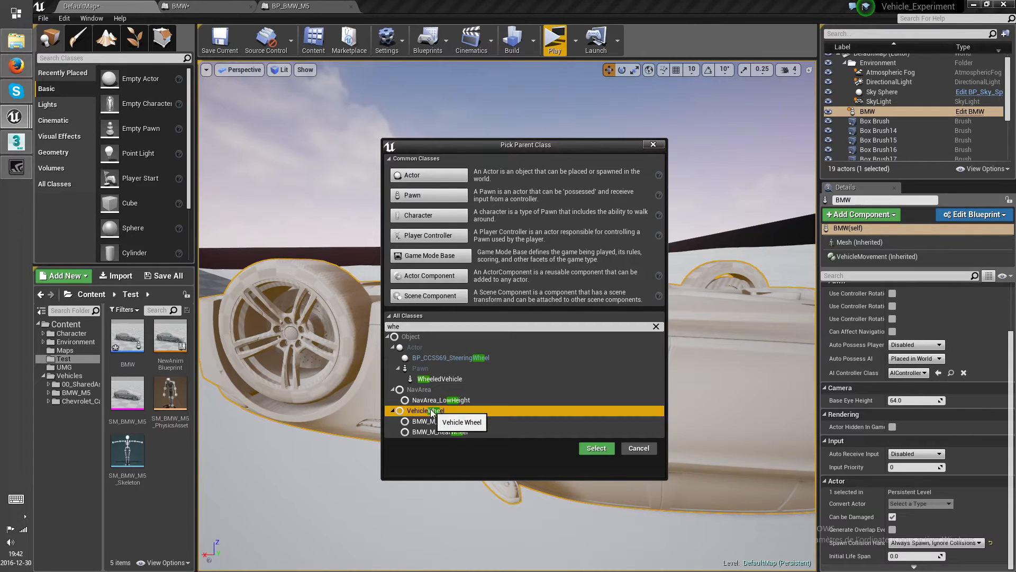
left_click(594, 450)
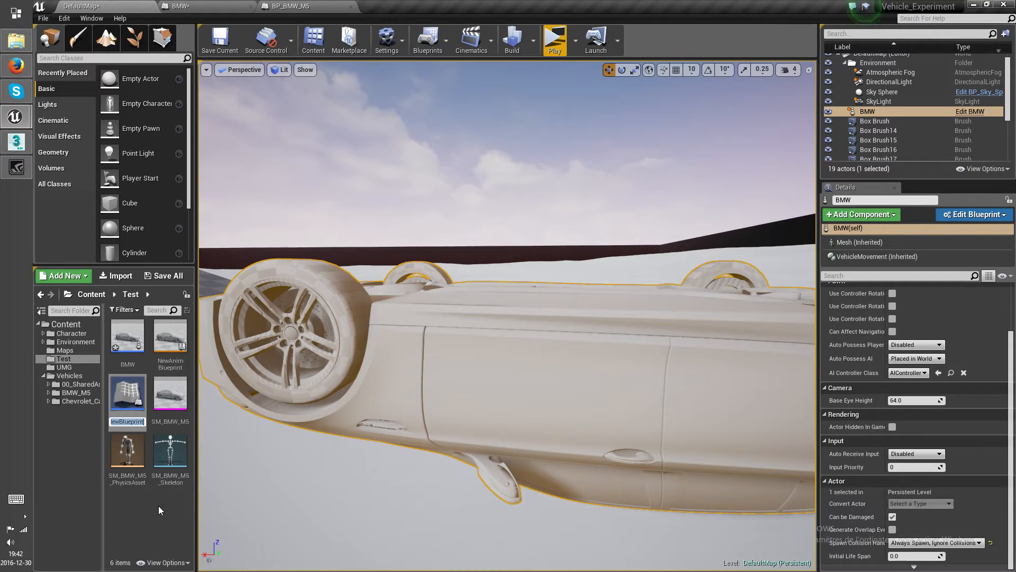
type("Front")
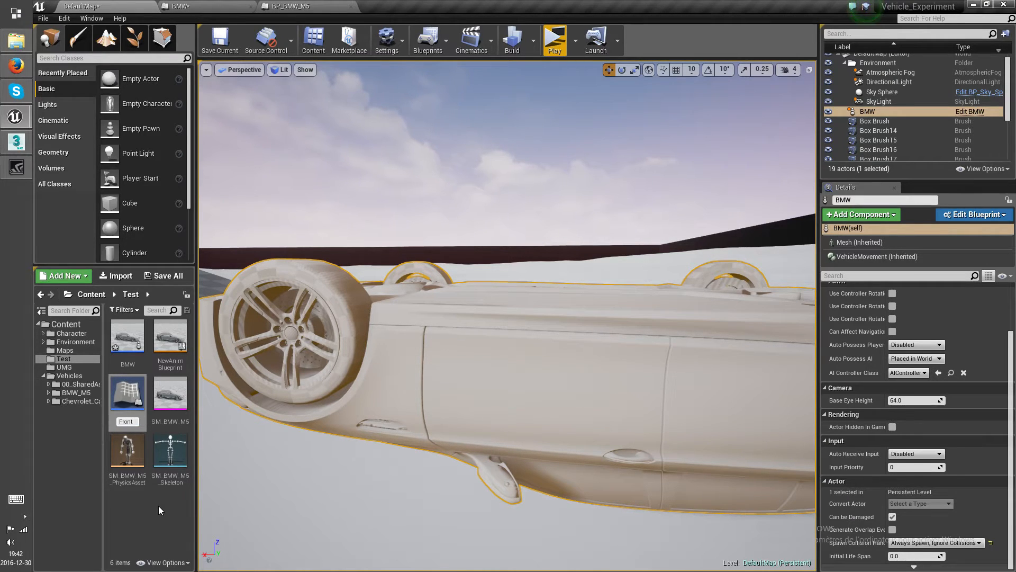
type("Tire")
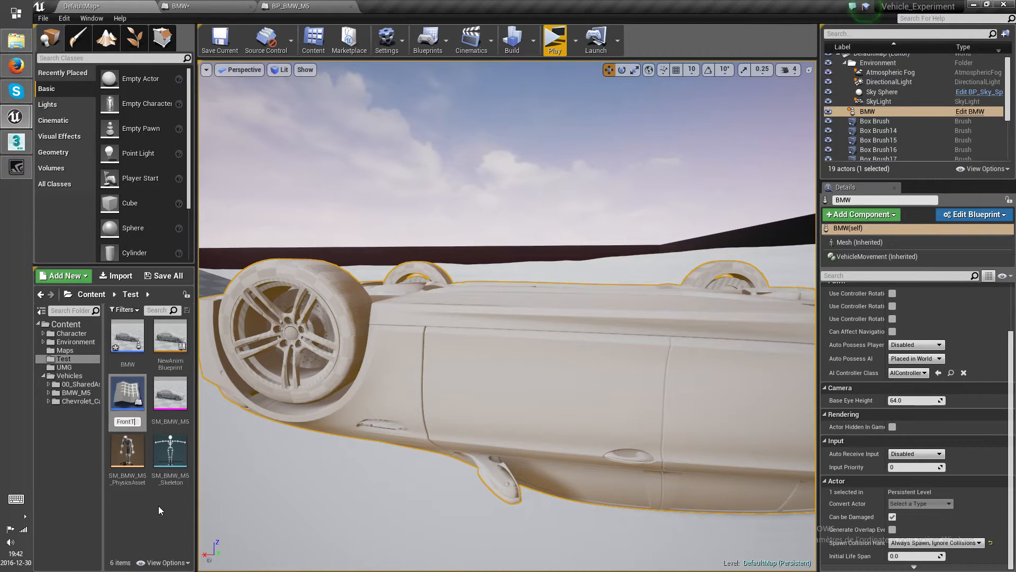
key("Return")
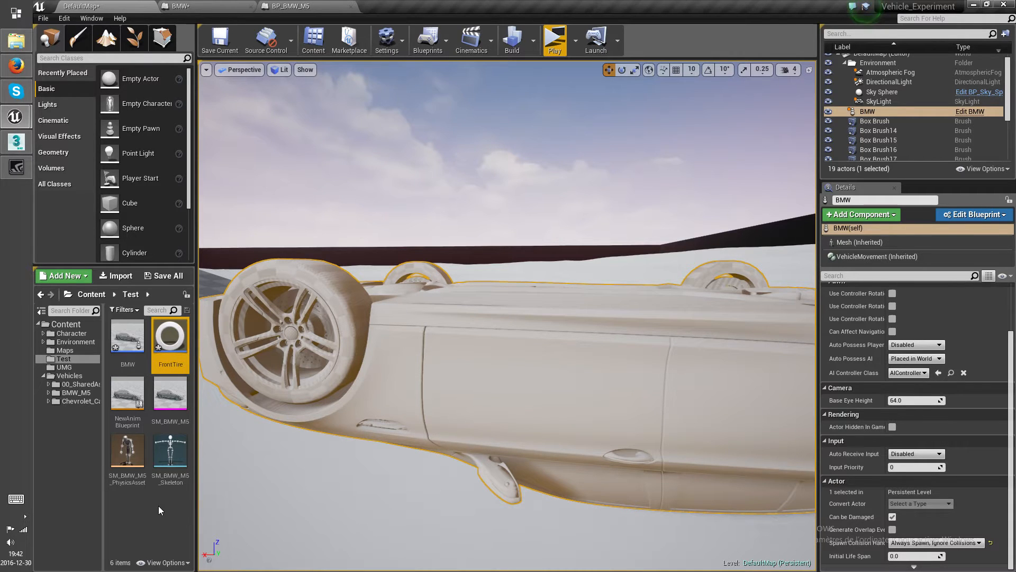
- Duplicate the FrontTire blueprint and name the copy RearTire
right_click(171, 358)
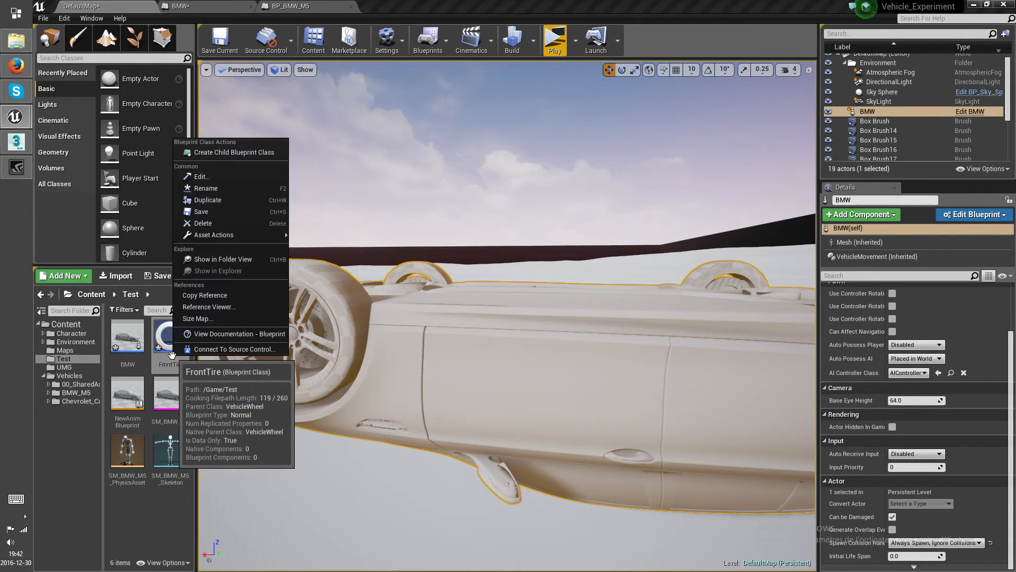
left_click(224, 200)
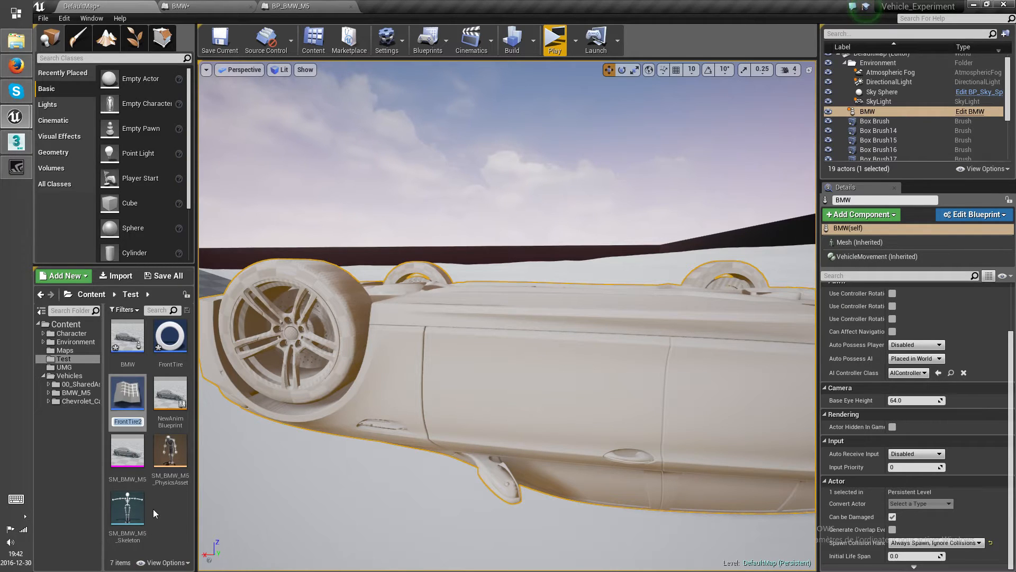
type("Rea")
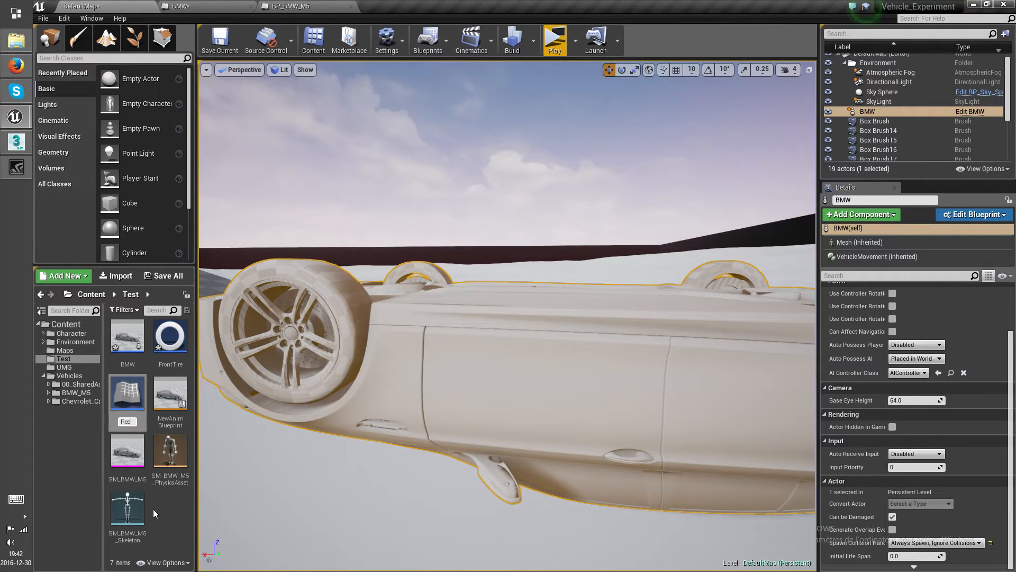
type("rTire")
key("Return")
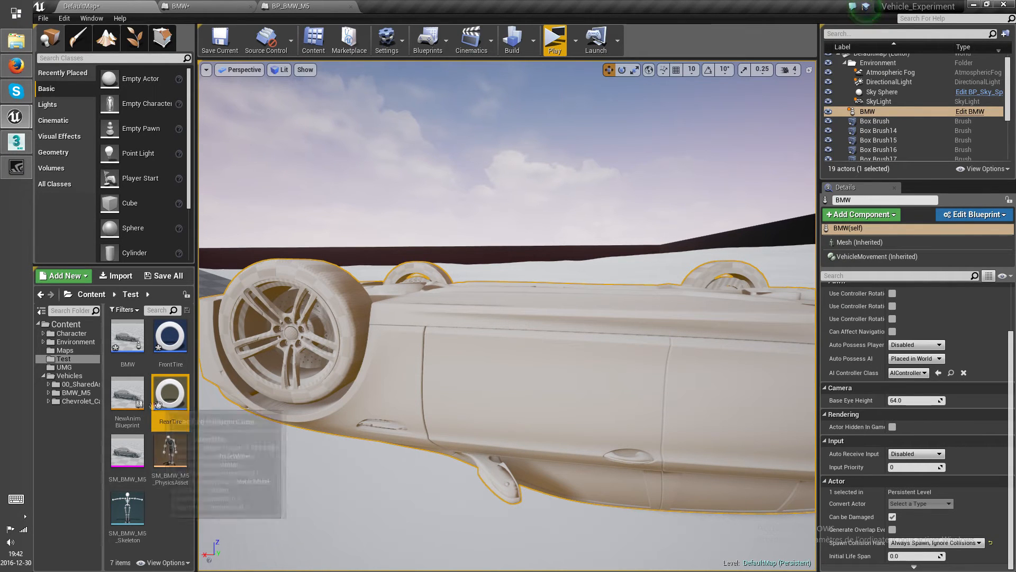
- In the BMW blueprint's VehicleMovement component, set the Wheel Class of Wheel Setups 0 and 1 to FrontTire
double_click(132, 343)
left_click(79, 134)
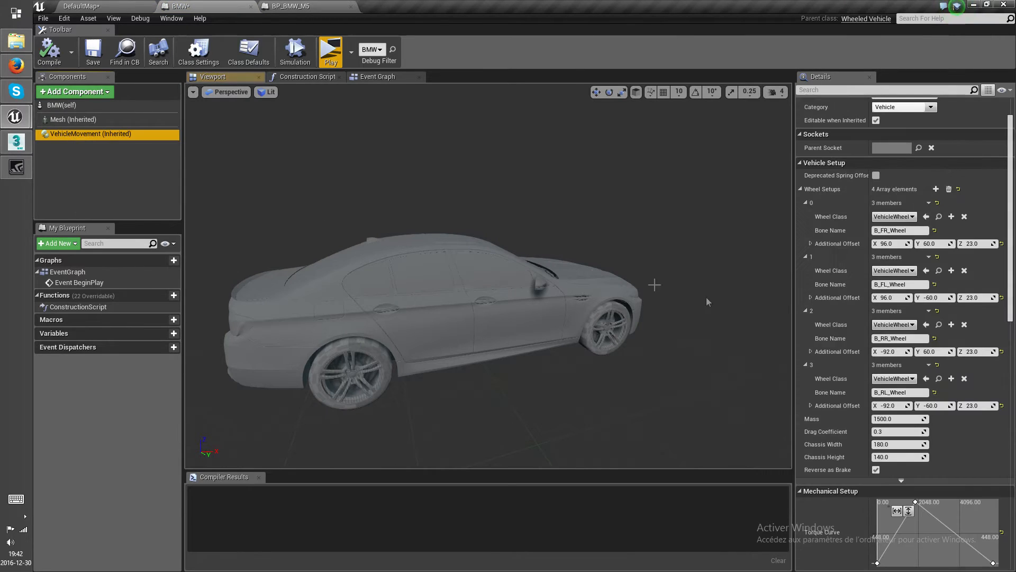
left_click(894, 217)
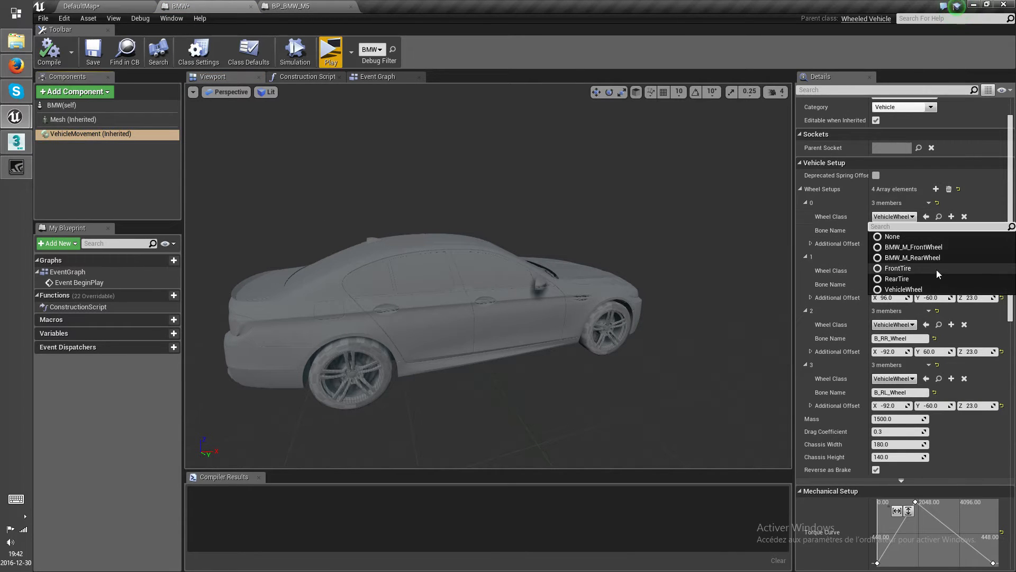
left_click(911, 269)
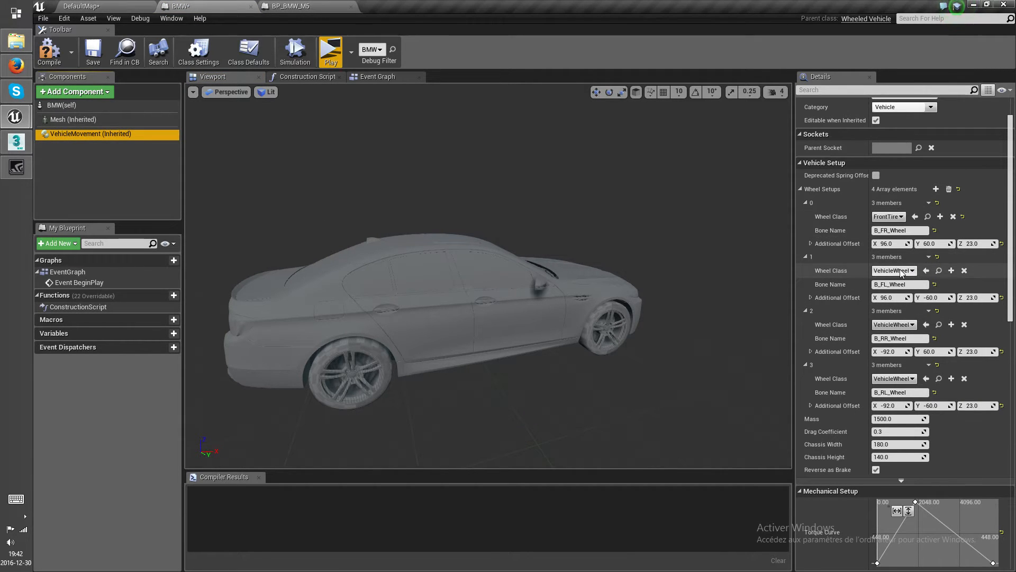
left_click(900, 270)
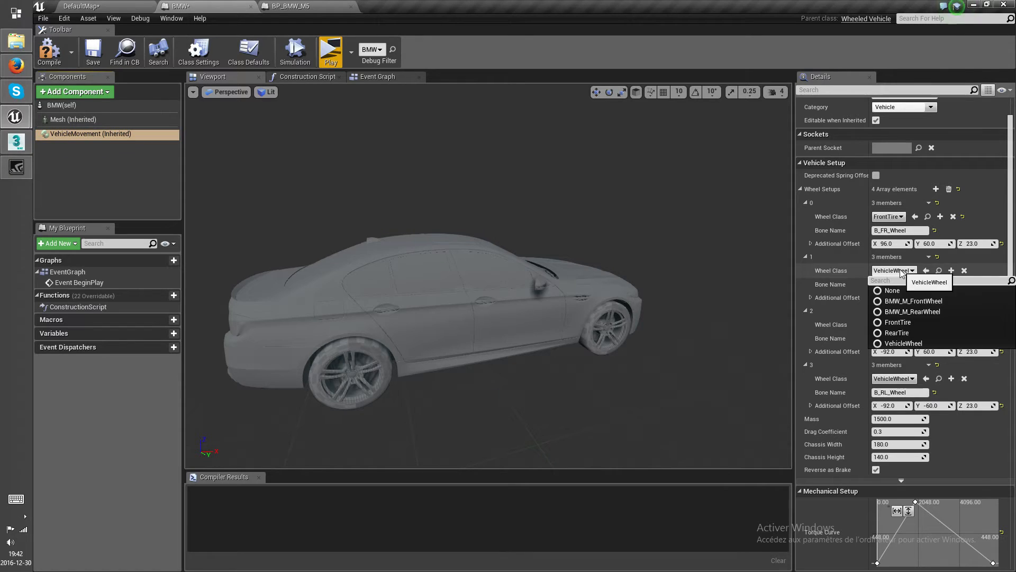
left_click(911, 325)
- Set the Wheel Class of Wheel Setups 2 and 3 to RearTire, and save the BMW blueprint and DefaultMap
left_click(911, 324)
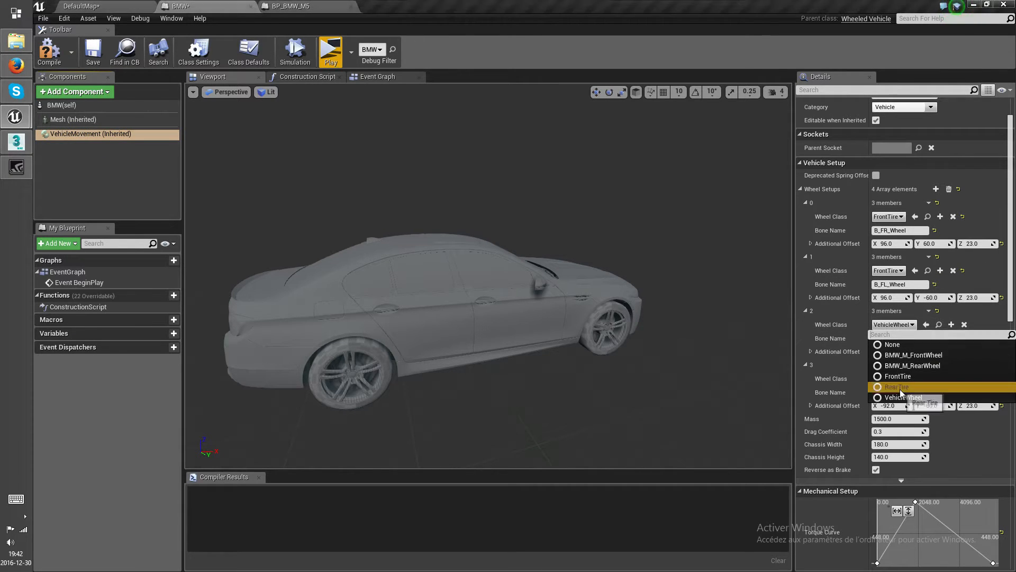
left_click(902, 390)
left_click(895, 379)
left_click(900, 439)
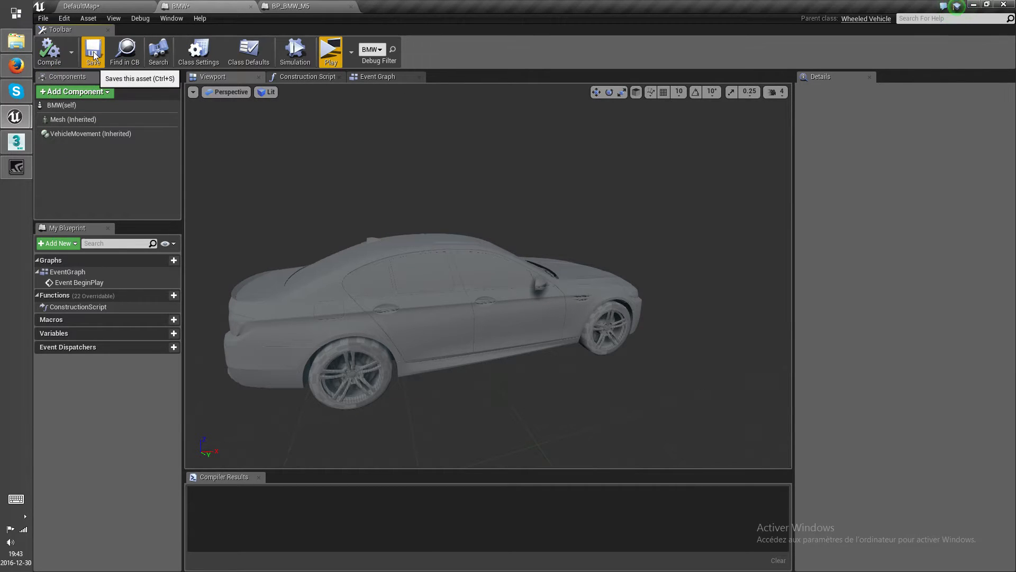
left_click(84, 6)
key("ctrl+s")
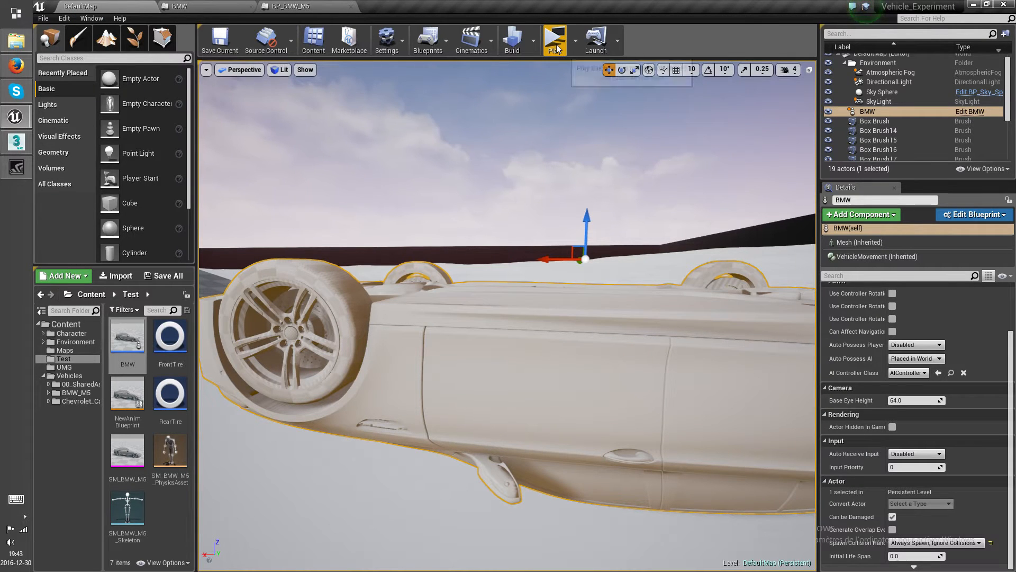
- Open FrontTire, edit its wheel Shape Radius, compile it, and close the BP_BMW_M5 blueprint
left_click(180, 336)
double_click(170, 338)
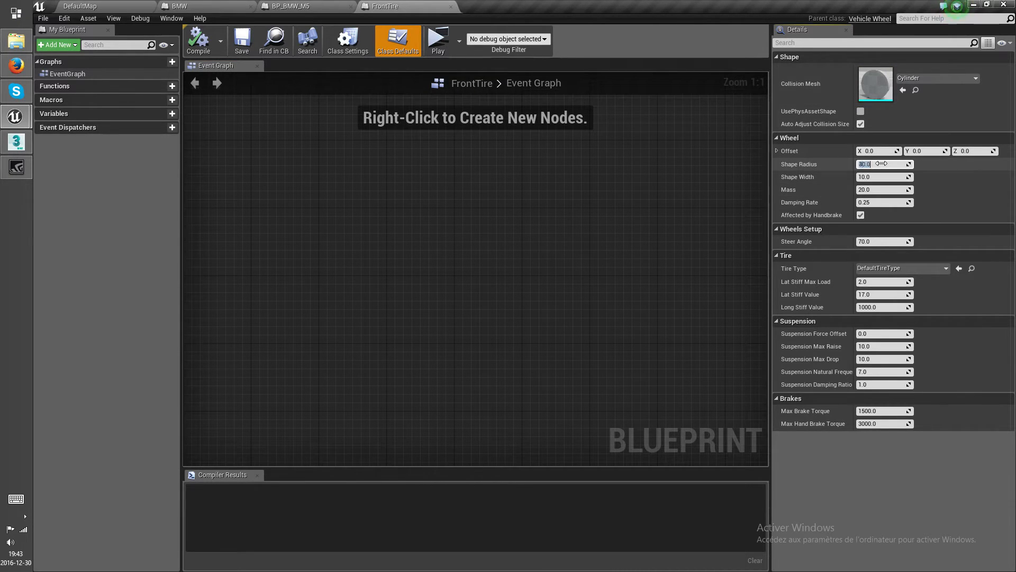
left_click(206, 49)
left_click(351, 7)
left_click(220, 9)
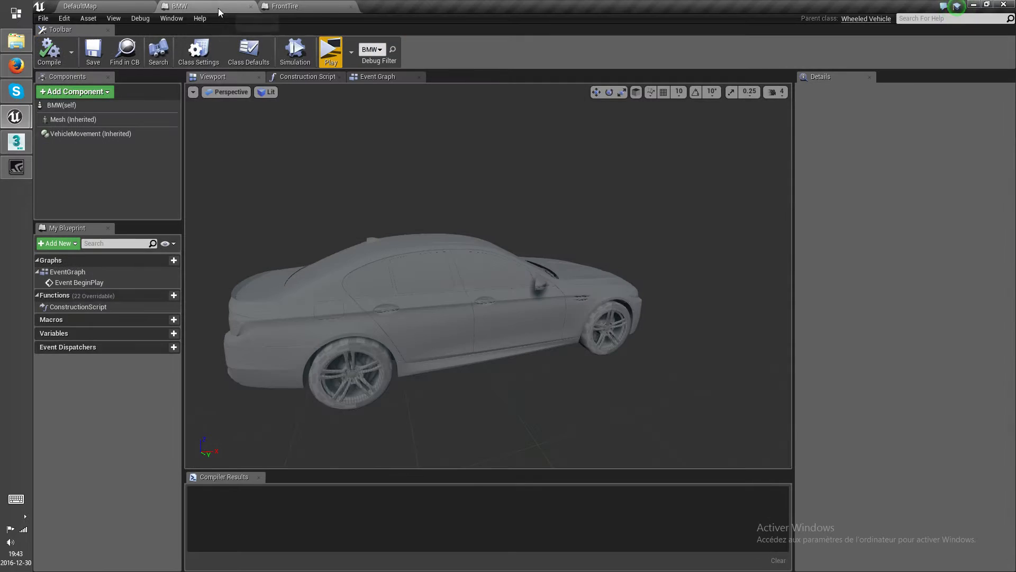
- Open RearTire from the Test folder, edit its wheel Shape Radius, and compile it
left_click(131, 7)
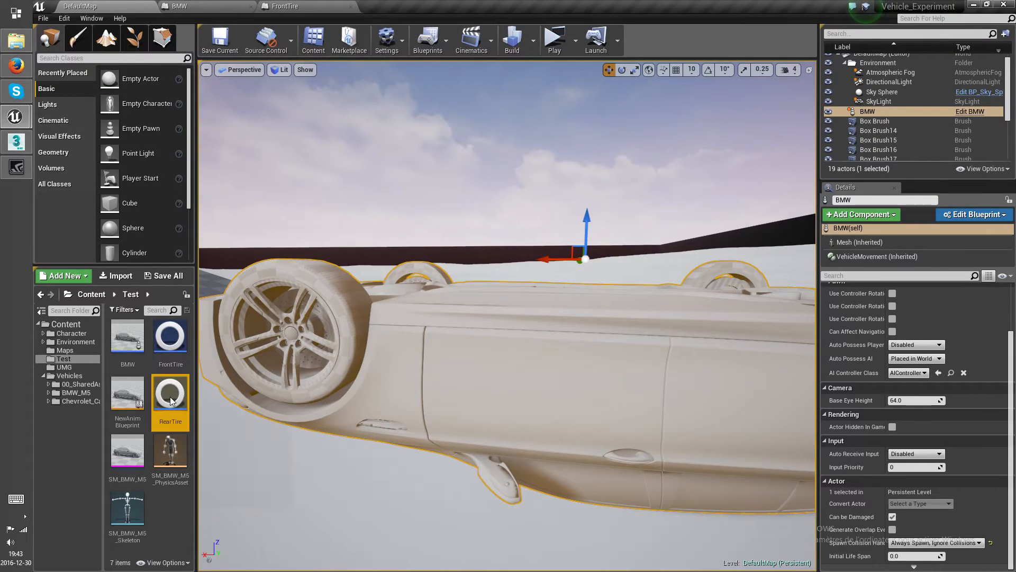
double_click(169, 396)
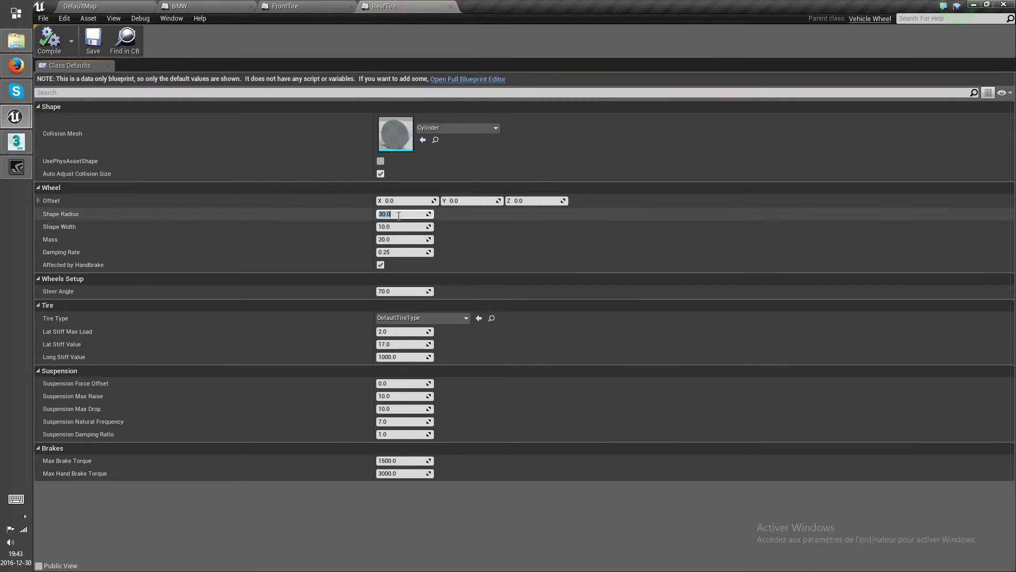
key("Return")
left_click(51, 46)
- Play DefaultMap in the standalone preview to compare the tire collision with the overturned BMW's wheel, and end the preview
left_click(100, 6)
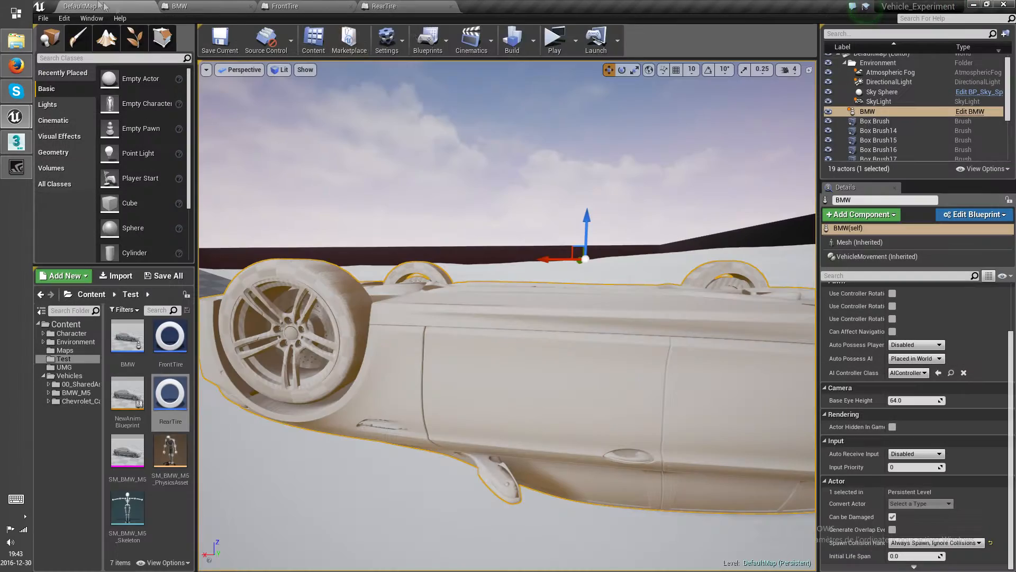
left_click(552, 44)
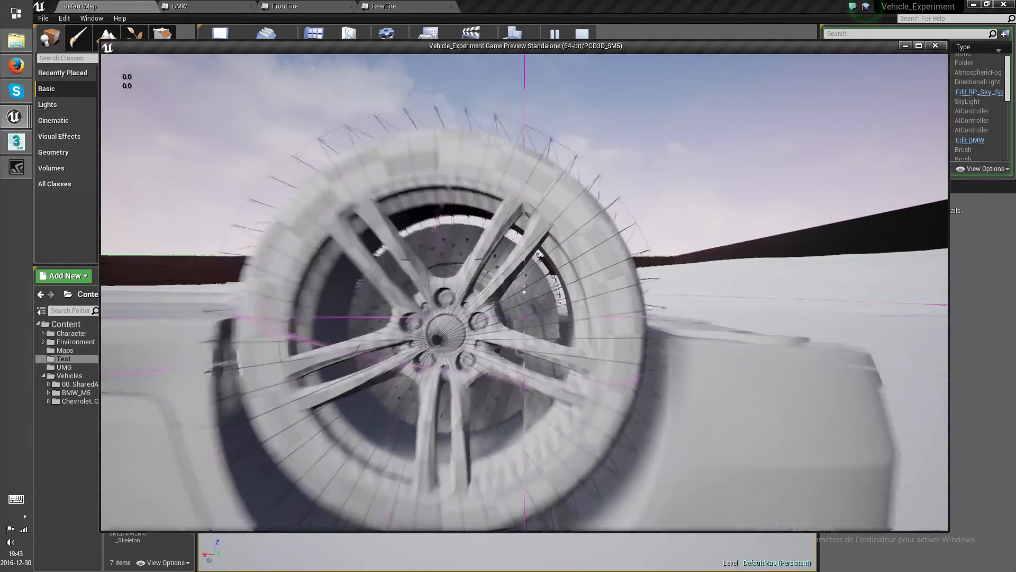
key("Escape")
- Turn the BMW actor upright in DefaultMap by setting its X rotation to 0
key("f")
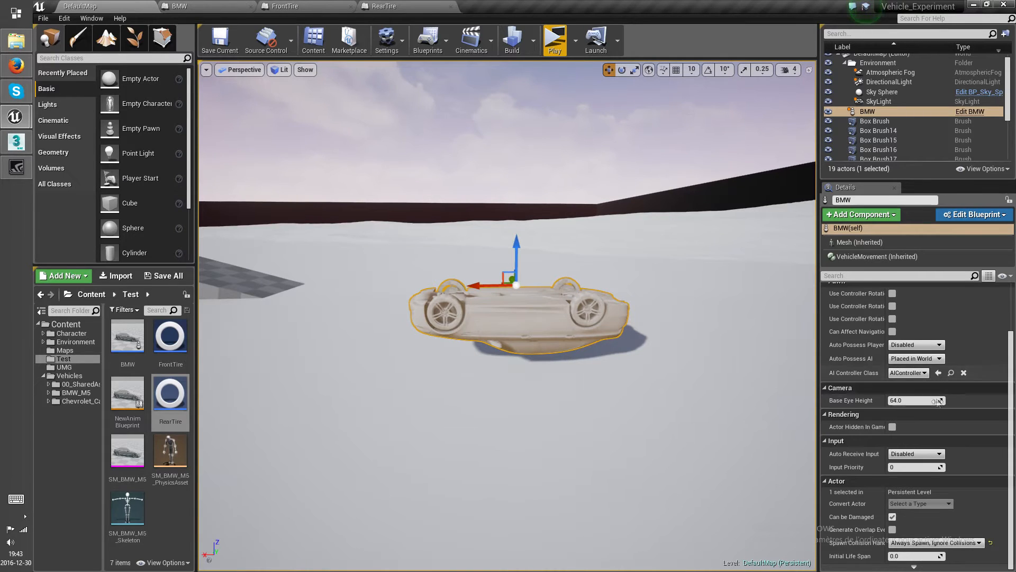
scroll(933, 395, "up", 3)
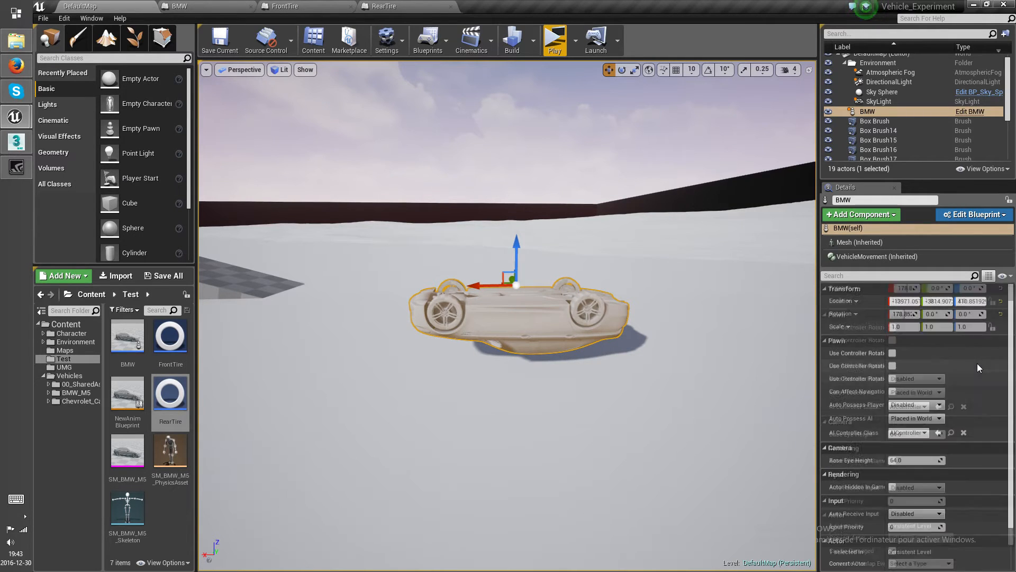
left_click(901, 313)
type("0")
key("a")
right_click_drag(546, 209, 640, 209)
key("w")
- Play the standalone preview, move around the upright BMW to check its wheel collisions on the ground, and end the preview
left_click(555, 35)
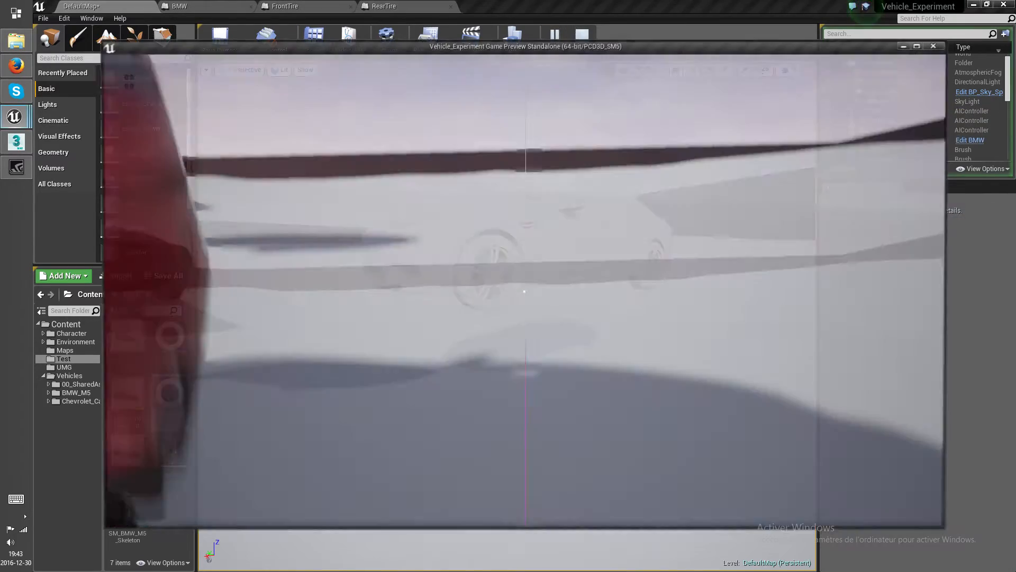
key("w")
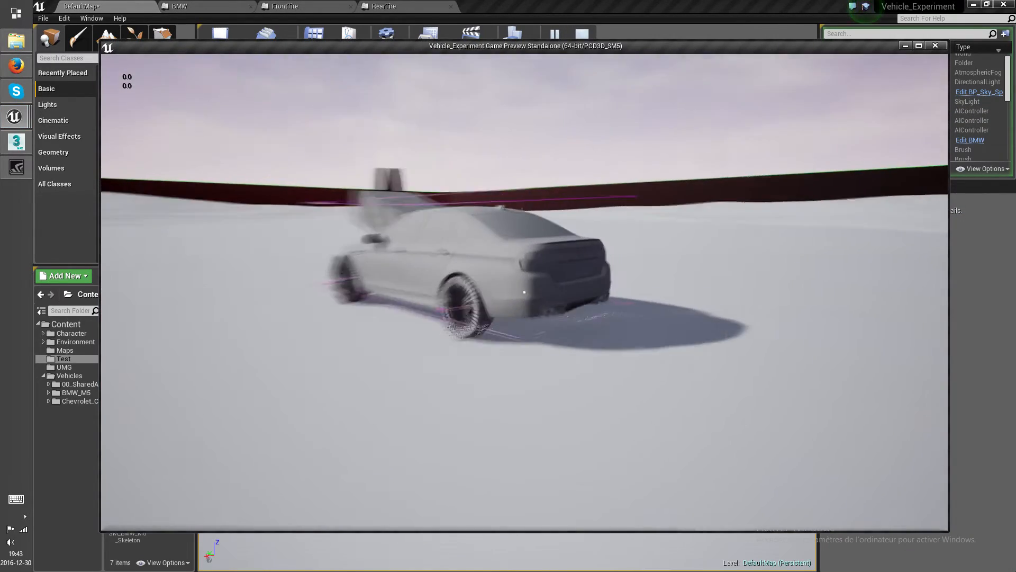
key("s")
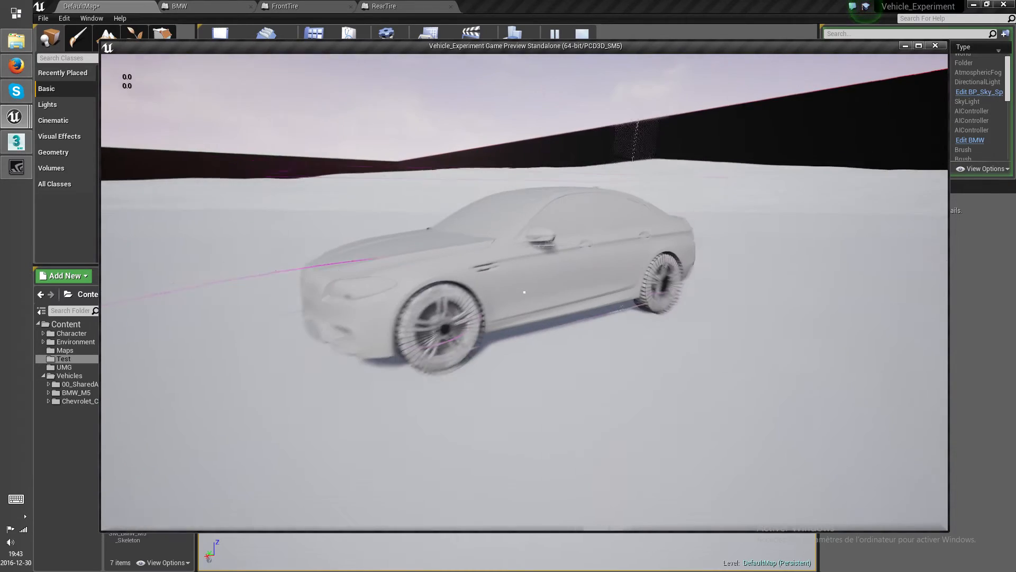
key("a")
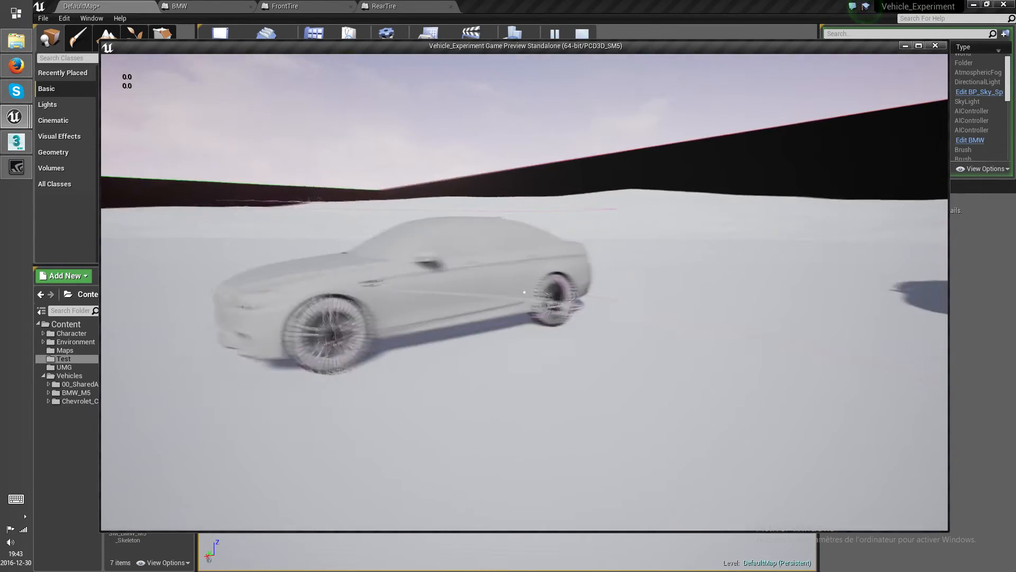
key("Escape")
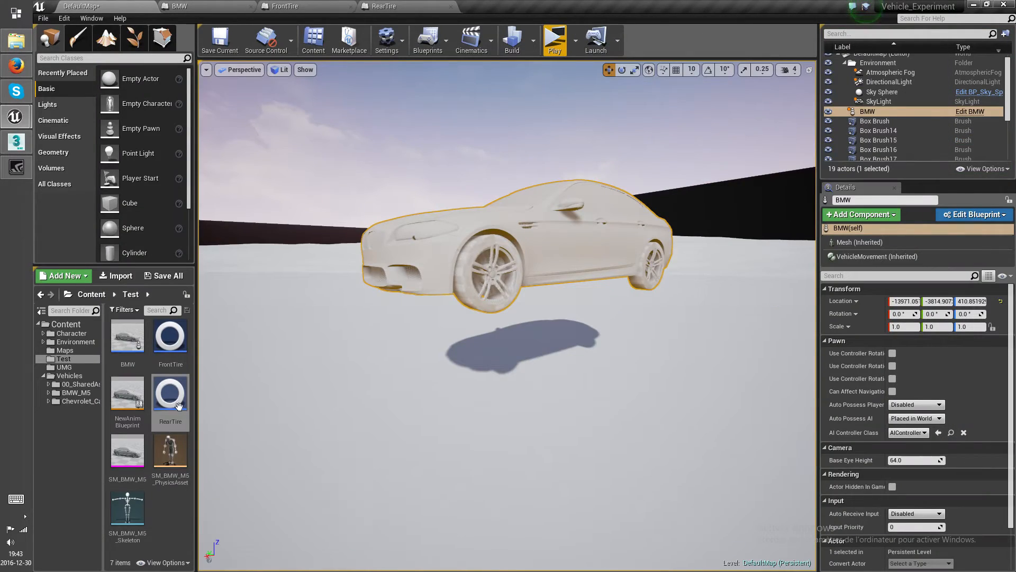
- Disconnect and delete the PXVIS COLLISION console command node in BMW's Event Graph, compile and save the blueprint, and save DefaultMap
double_click(127, 344)
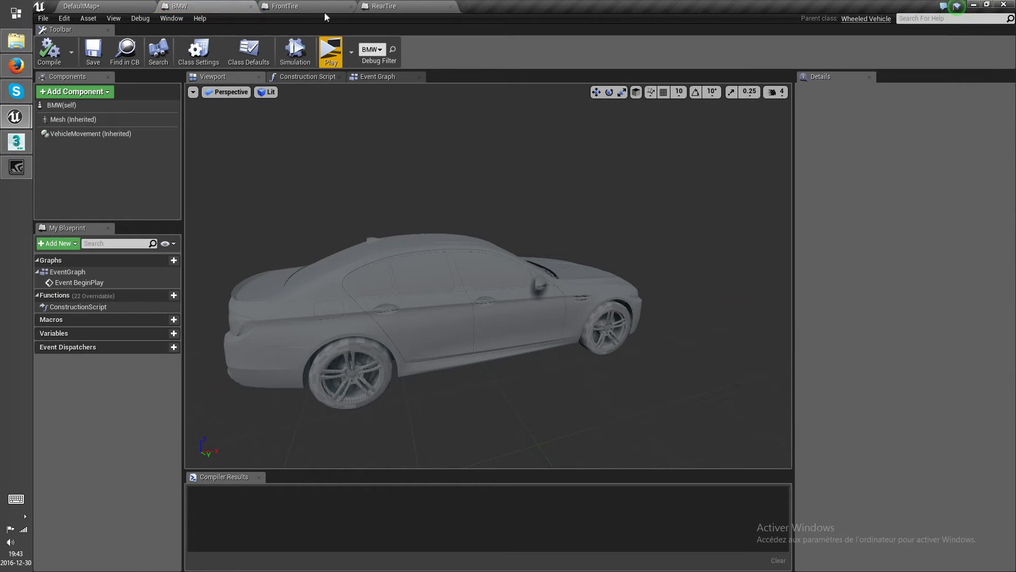
left_click(376, 76)
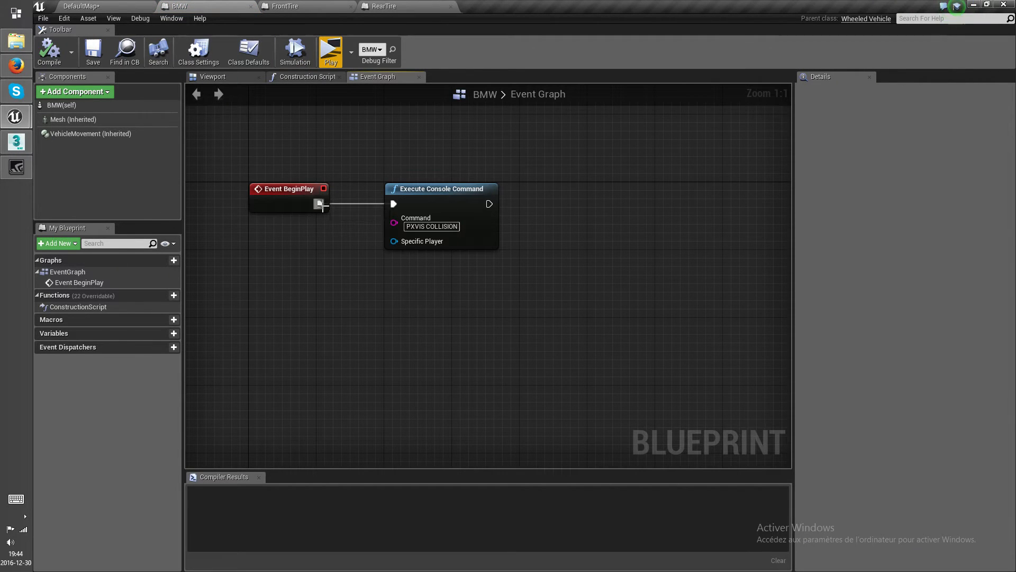
right_click_drag(364, 267, 437, 280)
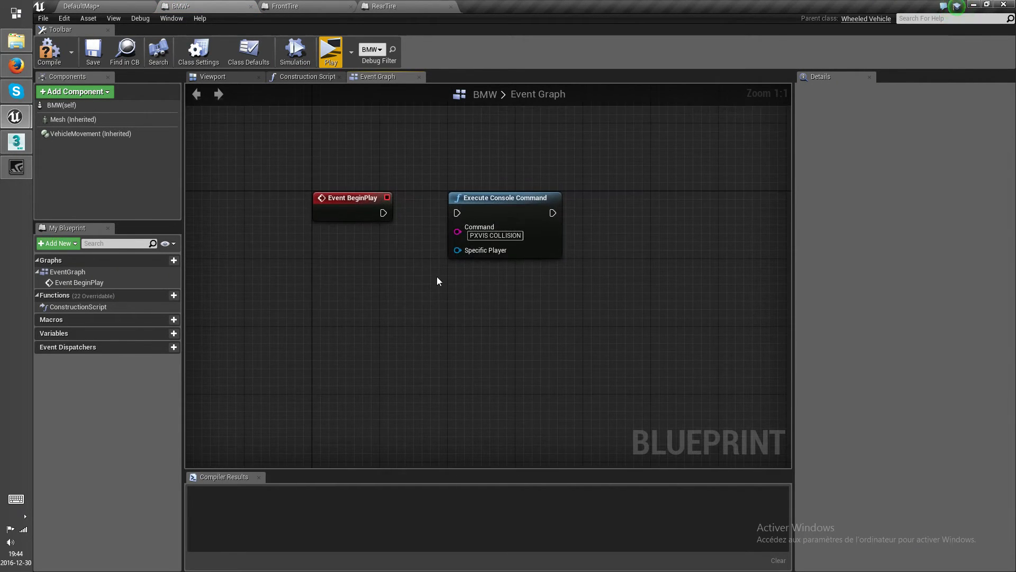
left_click(49, 50)
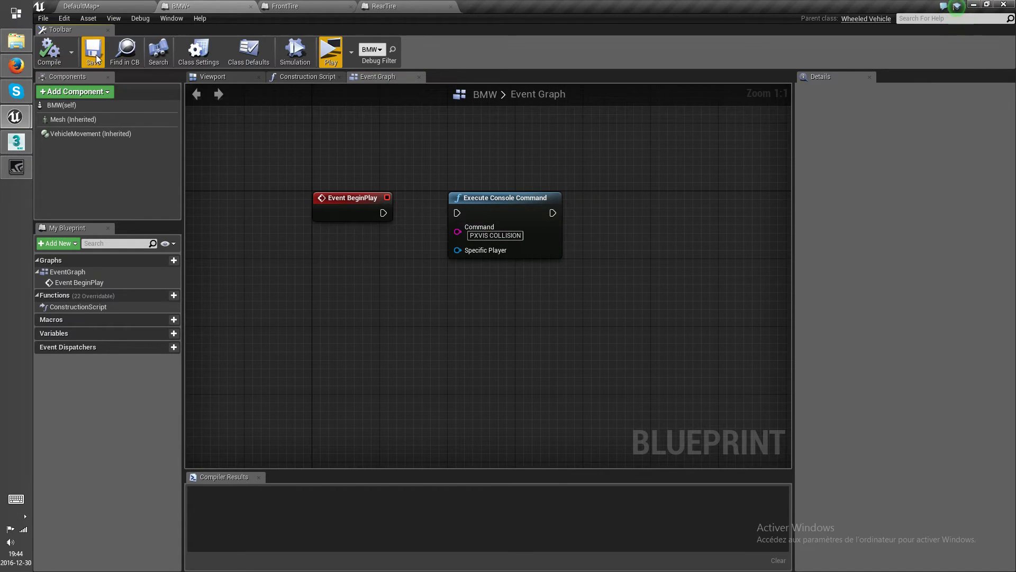
left_click(525, 213)
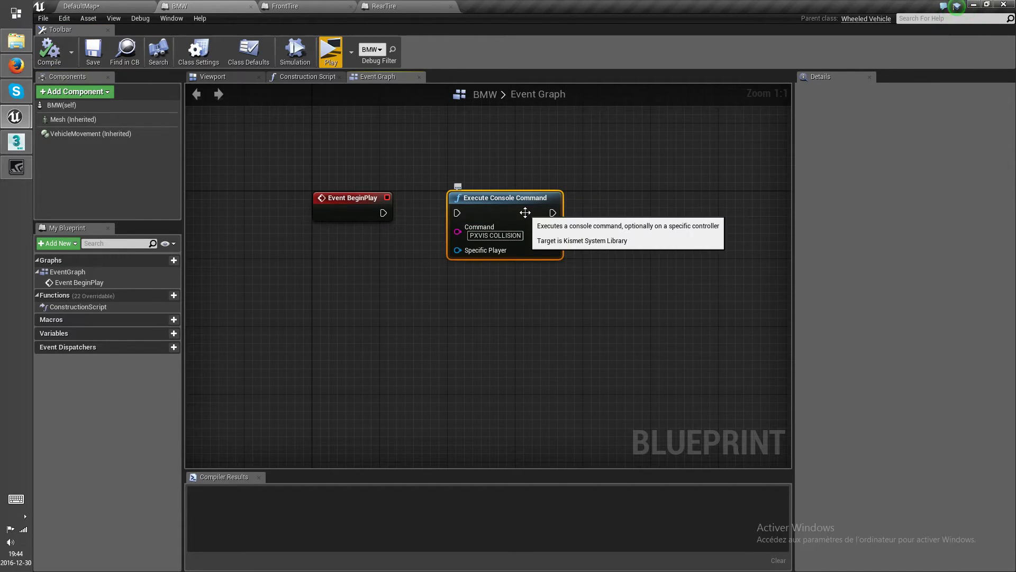
key("Delete")
left_click(61, 60)
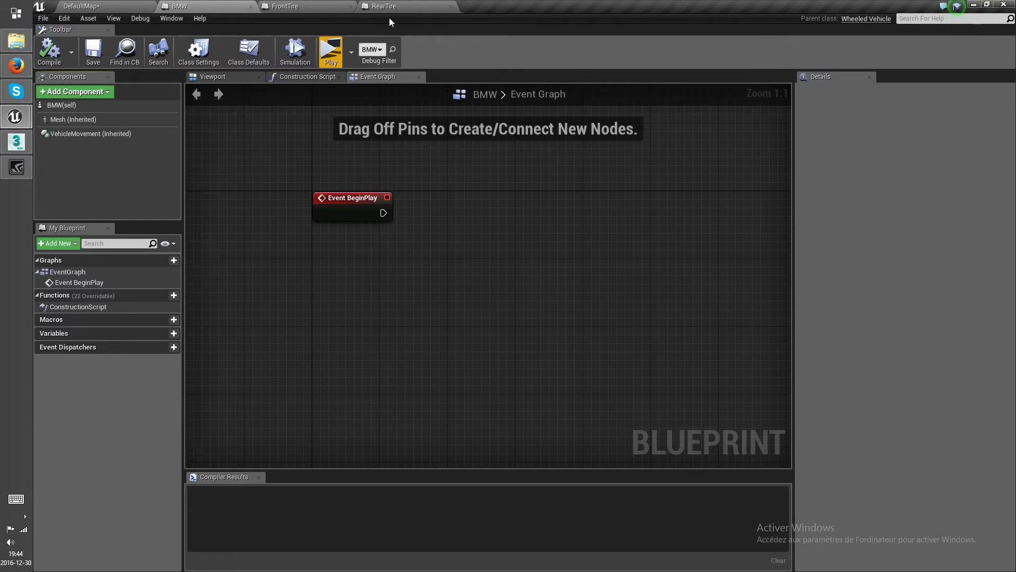
left_click(102, 6)
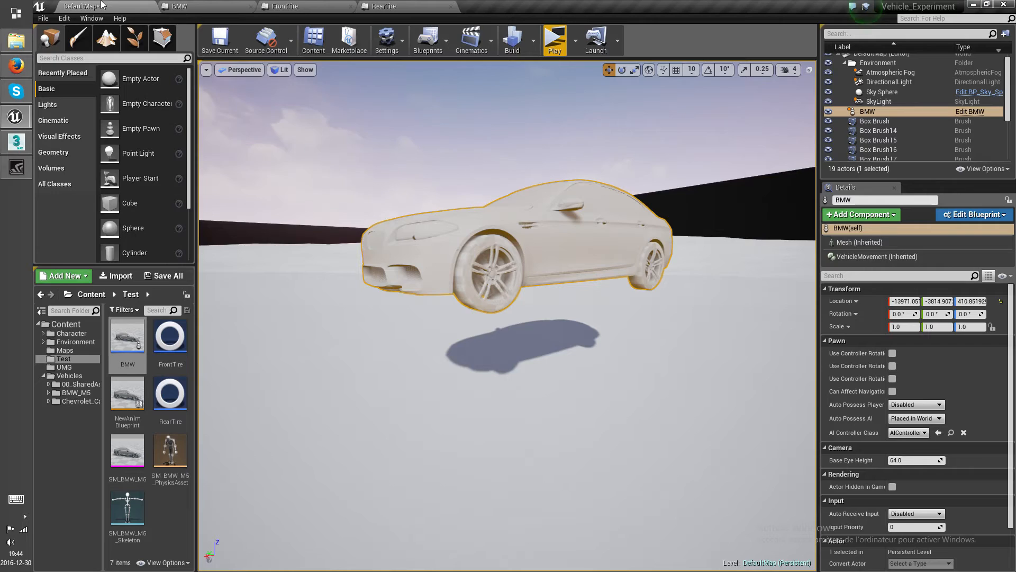
left_click(219, 48)
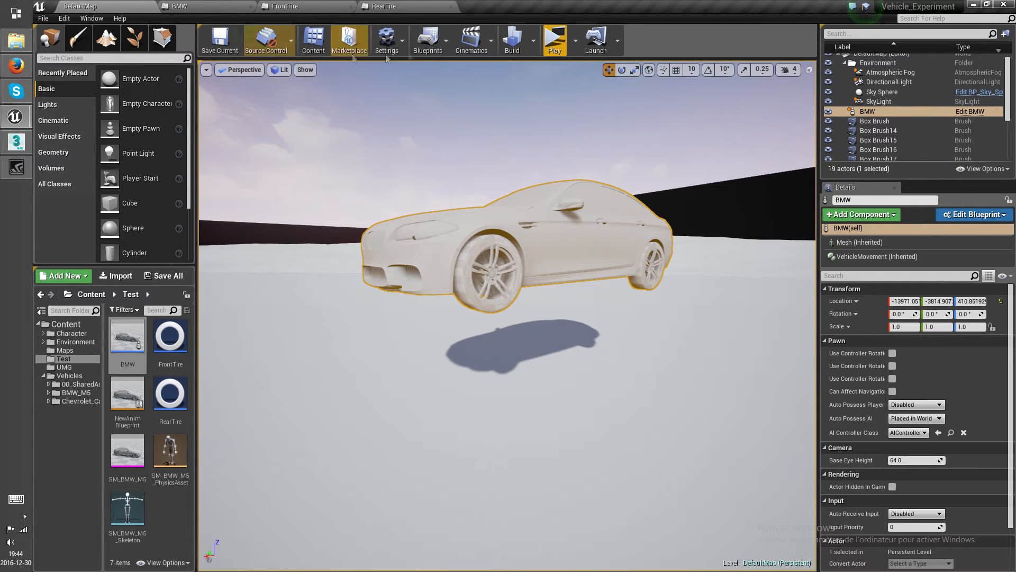
- Play the standalone preview, walk around the grey BMW to check it without the collision display, and end the preview
left_click(560, 47)
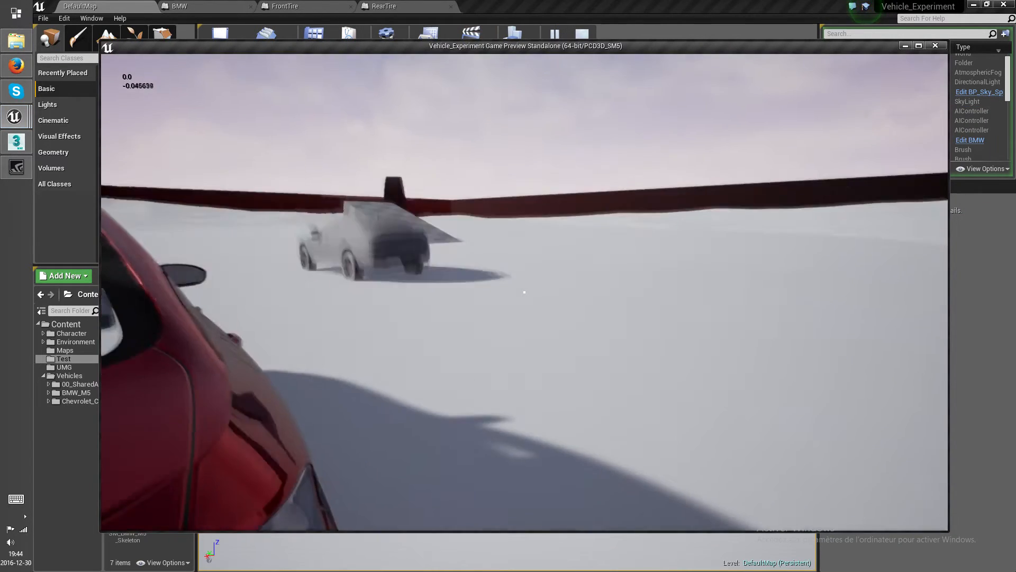
key("w")
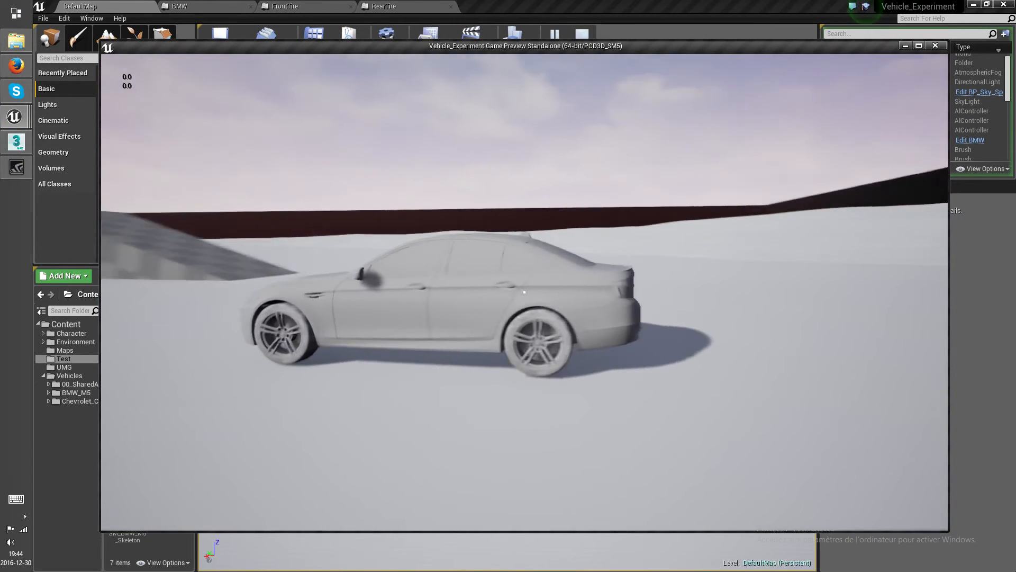
key("w")
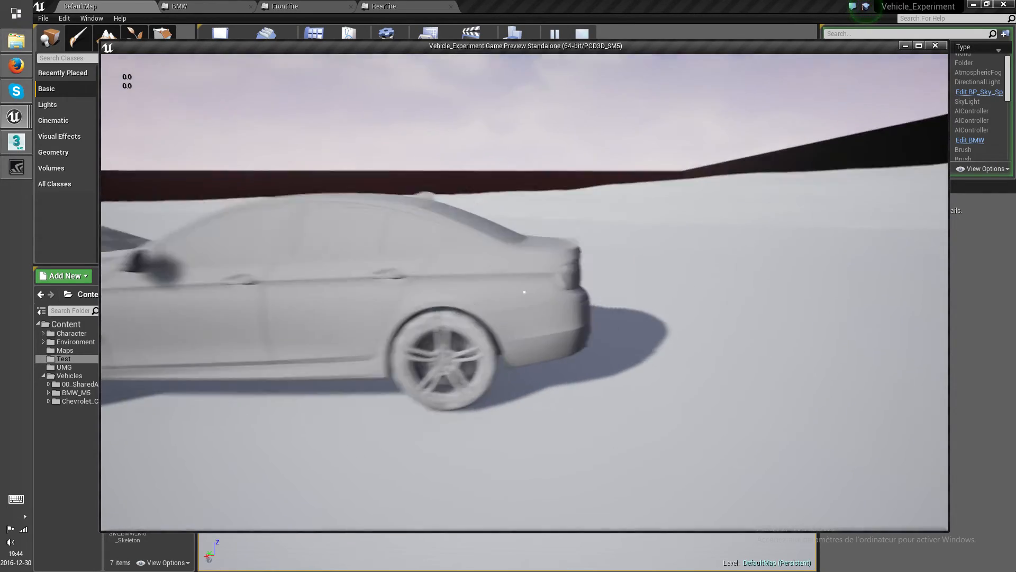
key("a")
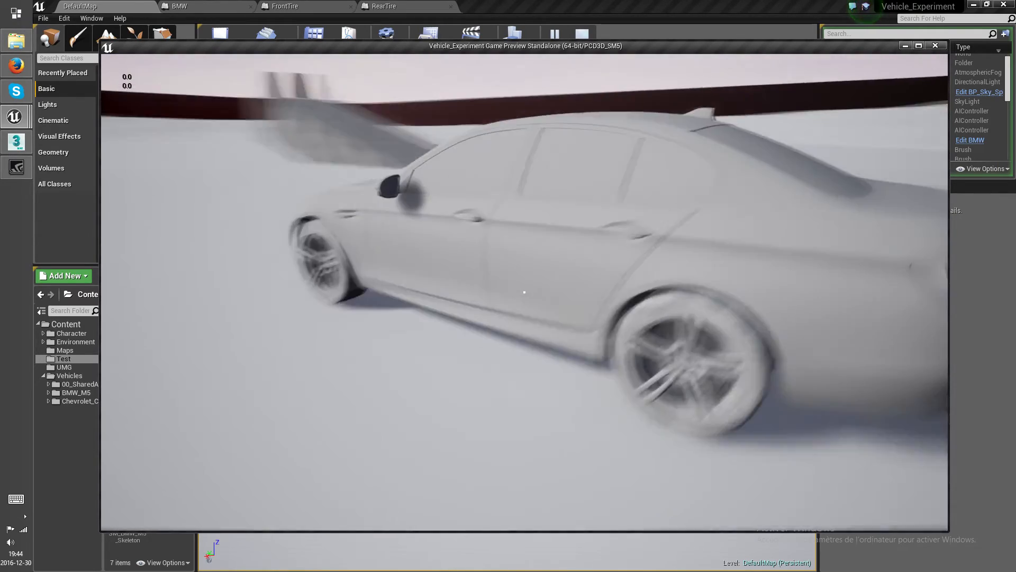
key("d")
key("d")
key("w")
key("a")
key("a")
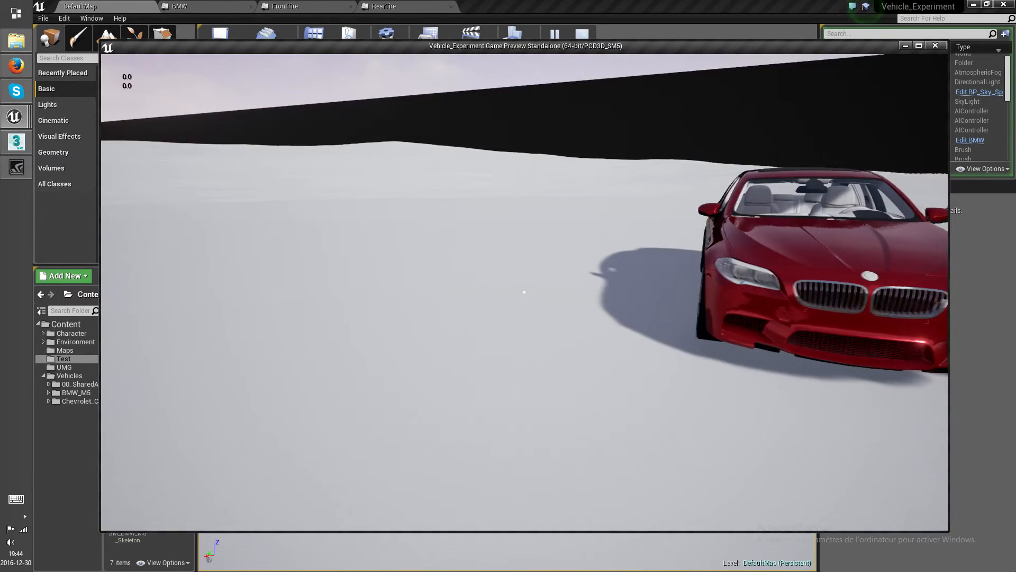
key("w")
key("s")
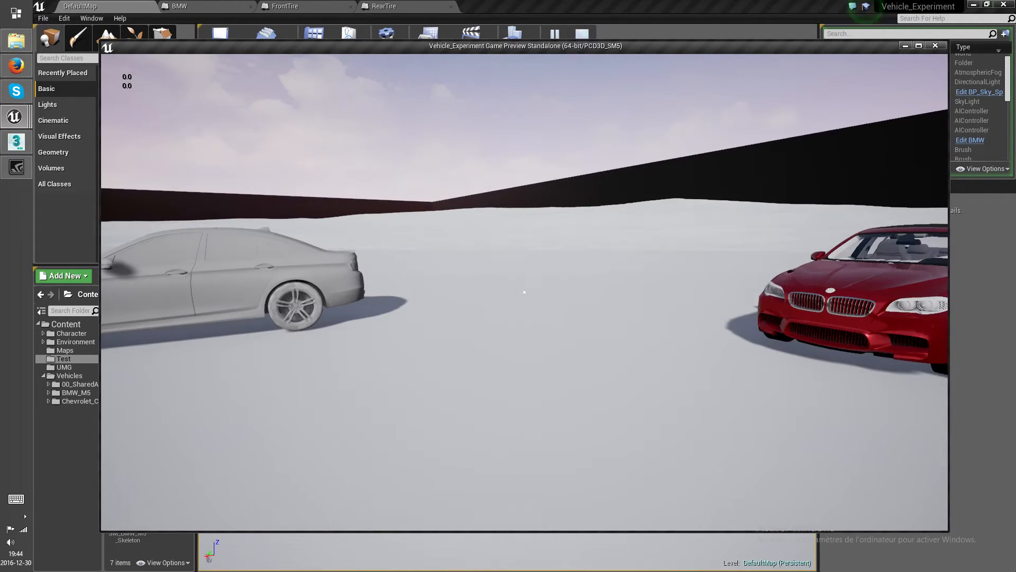
key("shift+F1")
key("Escape")
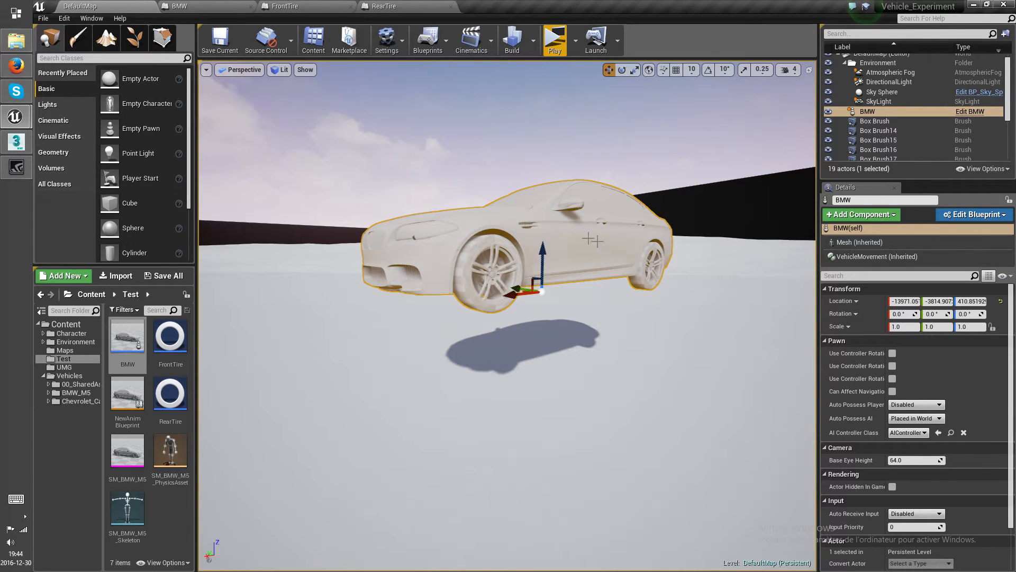
- Set the BMW actor's Auto Possess Player to Player 0, play the standalone preview, and end it
left_click(916, 405)
left_click(915, 421)
left_click(555, 41)
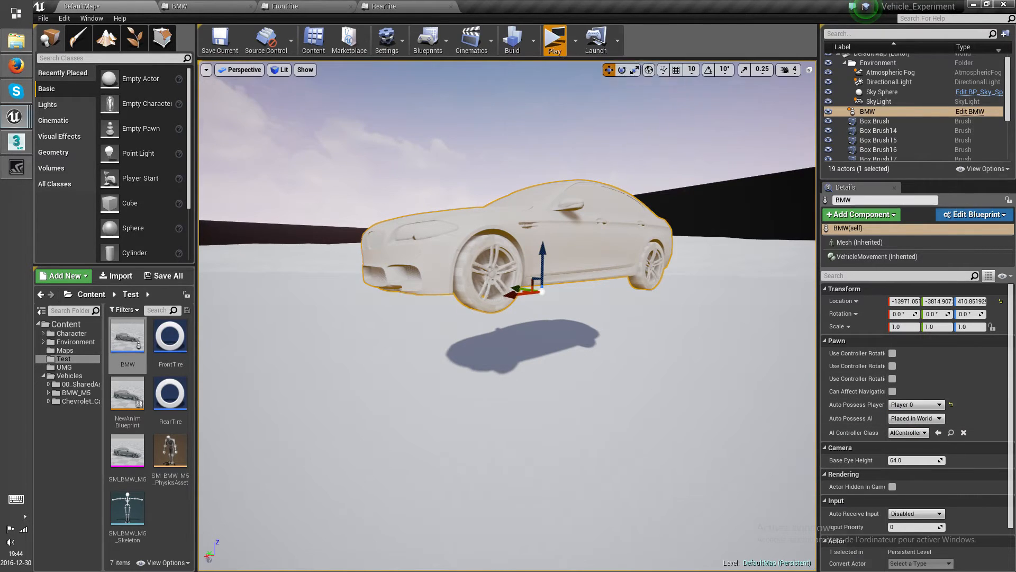
key("Escape")
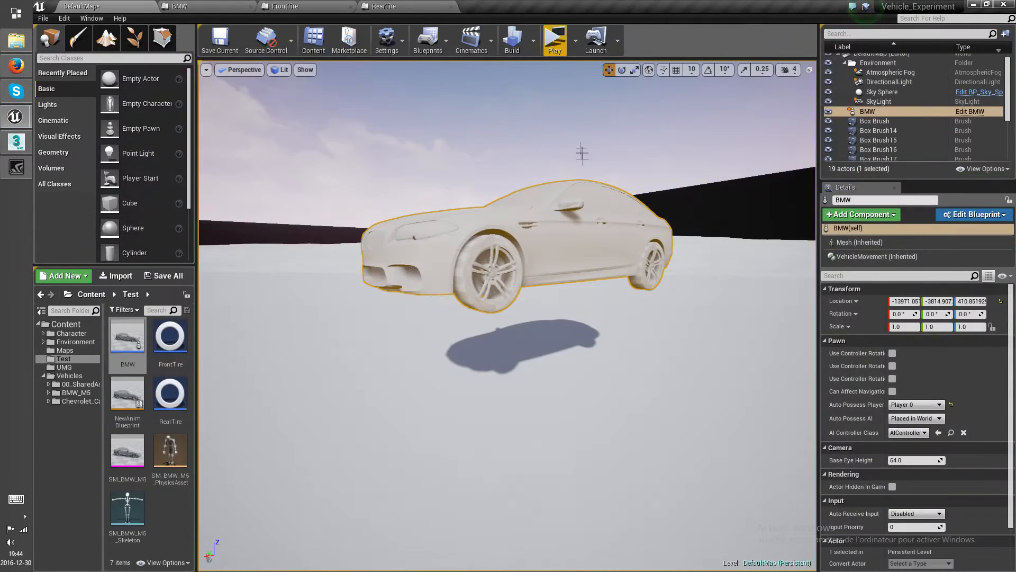
- Add a Camera component under the Mesh in the BMW blueprint
double_click(137, 352)
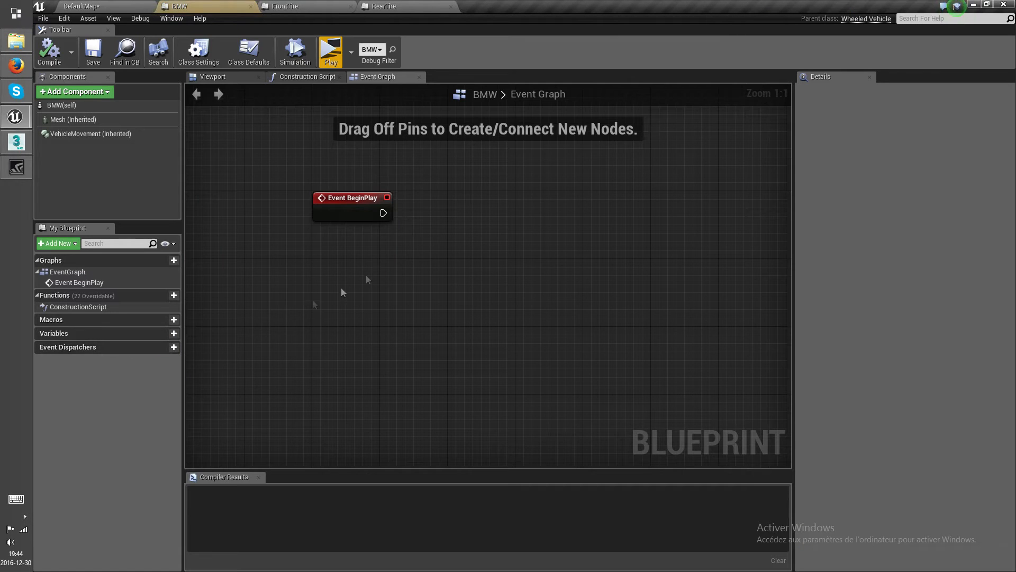
left_click(212, 76)
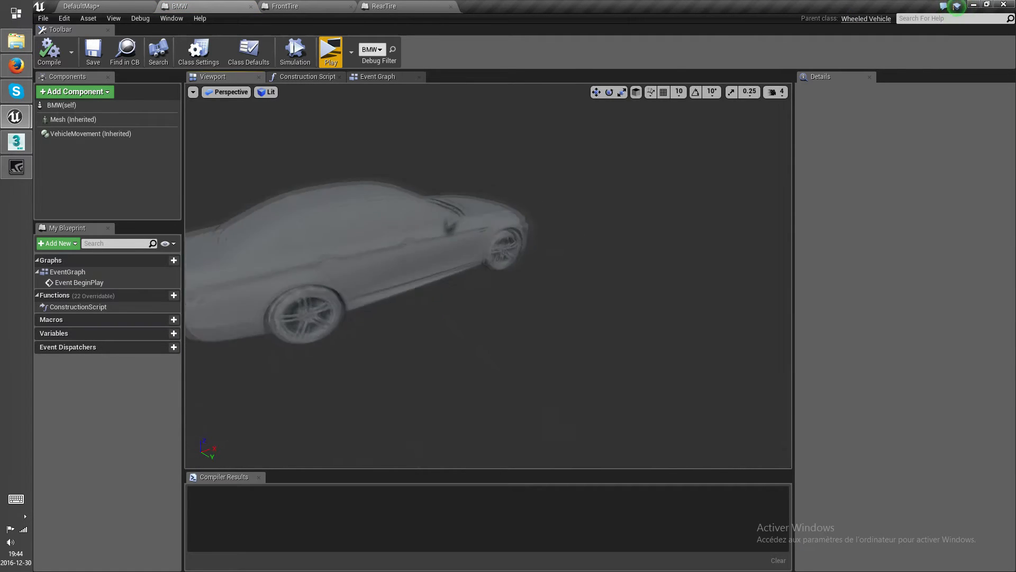
left_click_drag(402, 307, 497, 291, "alt")
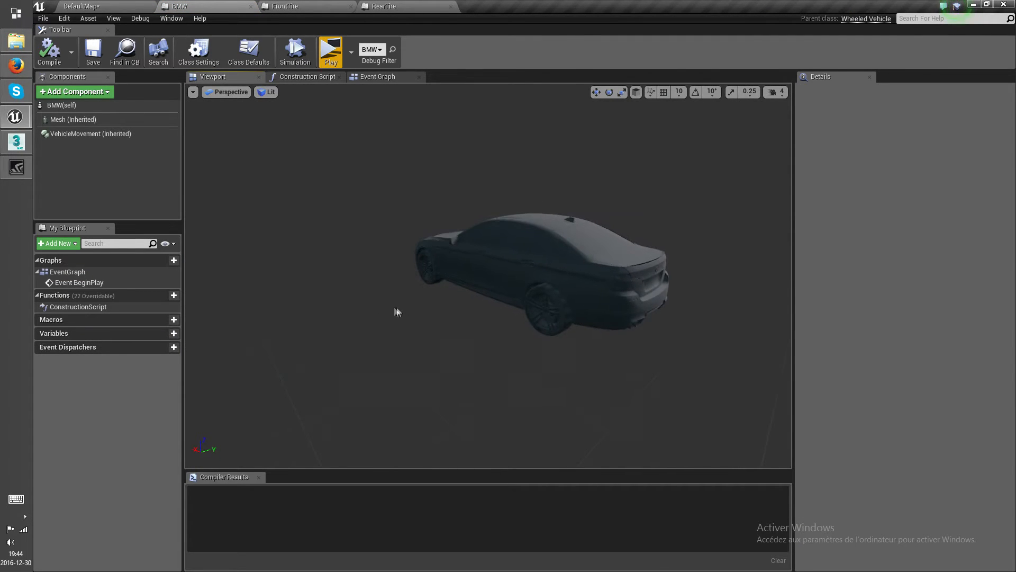
left_click(82, 93)
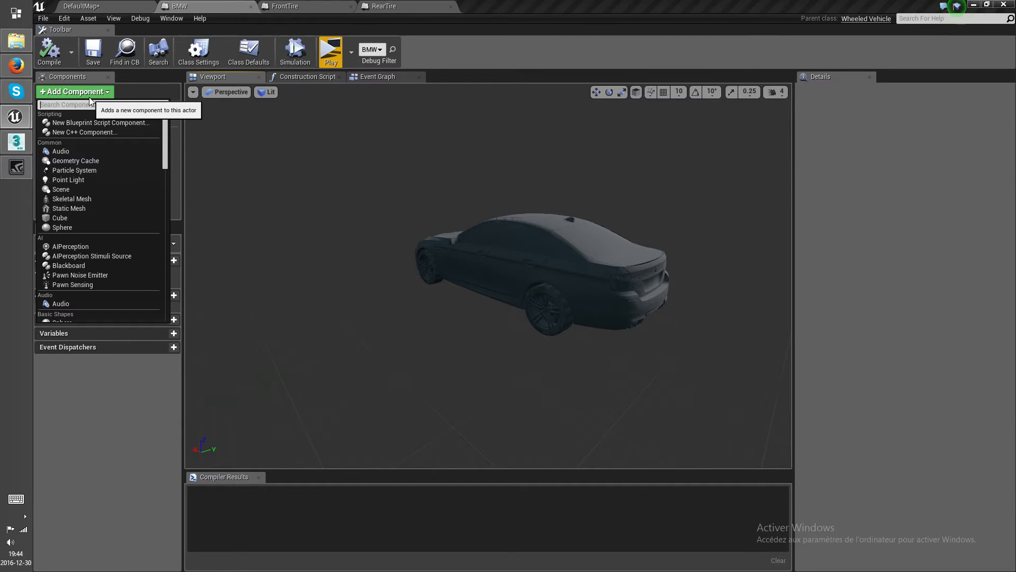
type("camera")
left_click(71, 124)
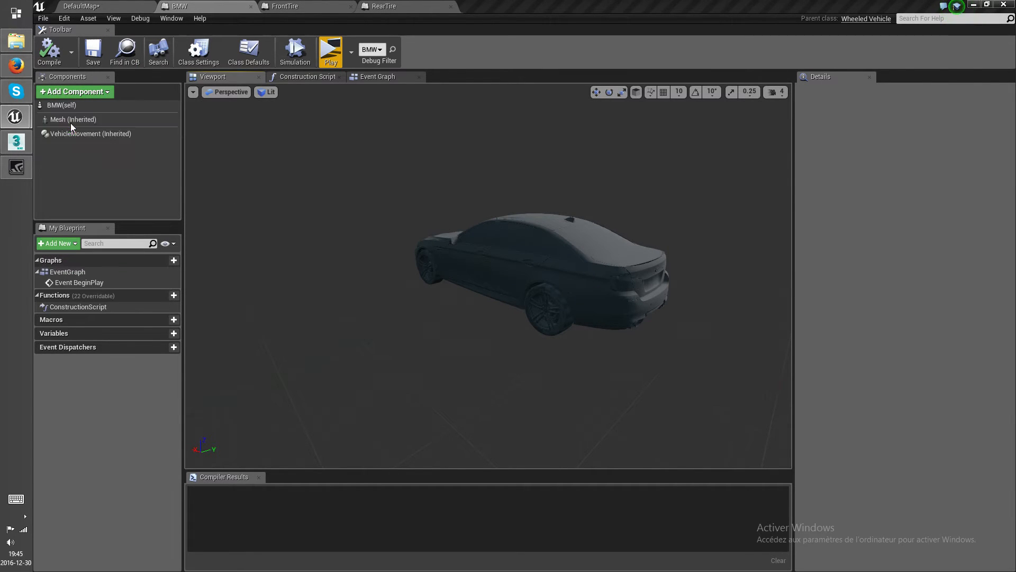
- Place the camera beside the BMW at about X -105, Y -255, Z 96, rotated about Y -20.6° and Z 50.4°, and compile and save
left_click_drag(539, 283, 526, 261)
left_click(609, 93)
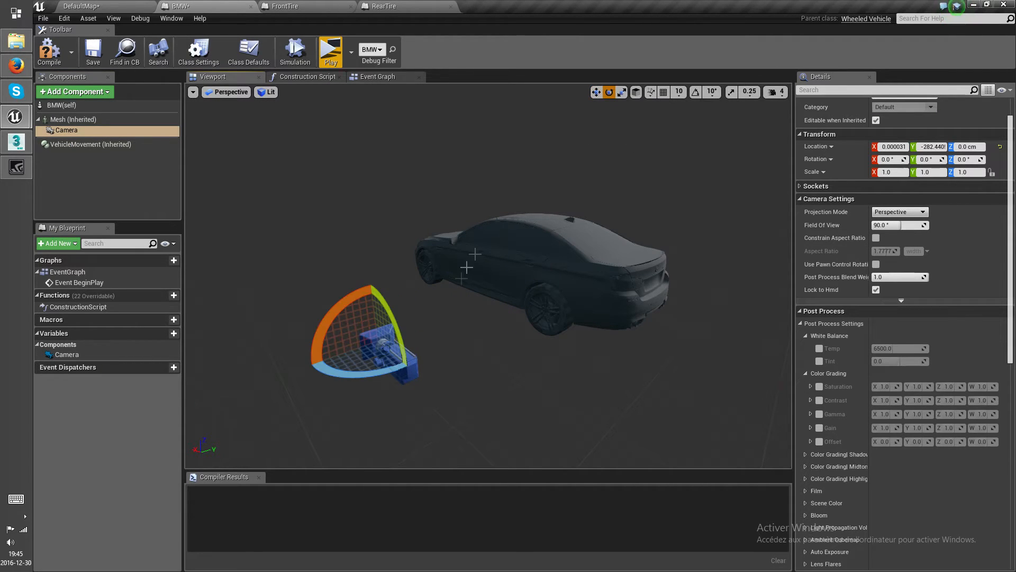
right_click_drag(392, 368, 365, 369)
left_click_drag(411, 364, 408, 284)
left_click(595, 92)
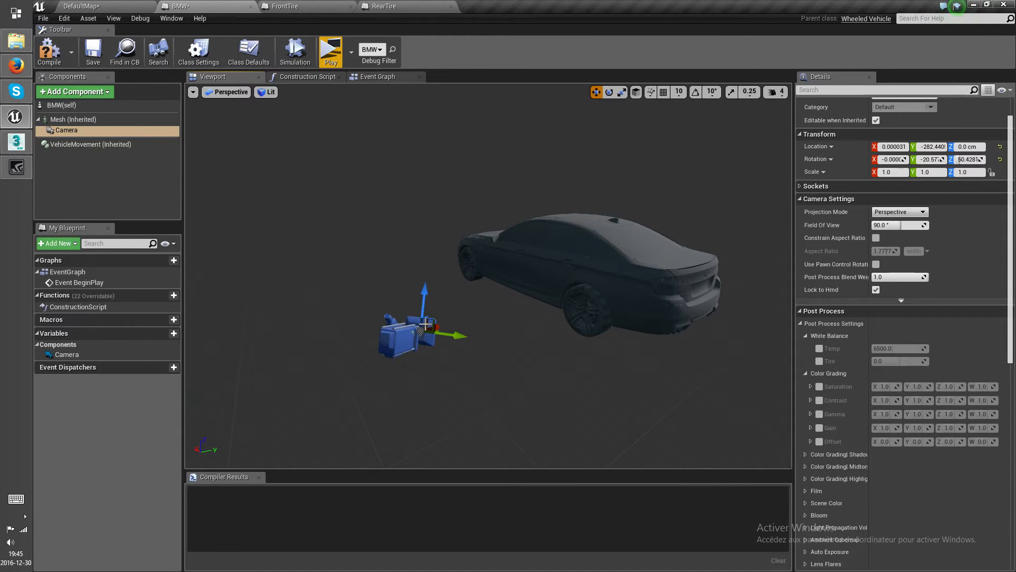
right_click_drag(472, 301, 437, 304)
left_click_drag(431, 295, 413, 269)
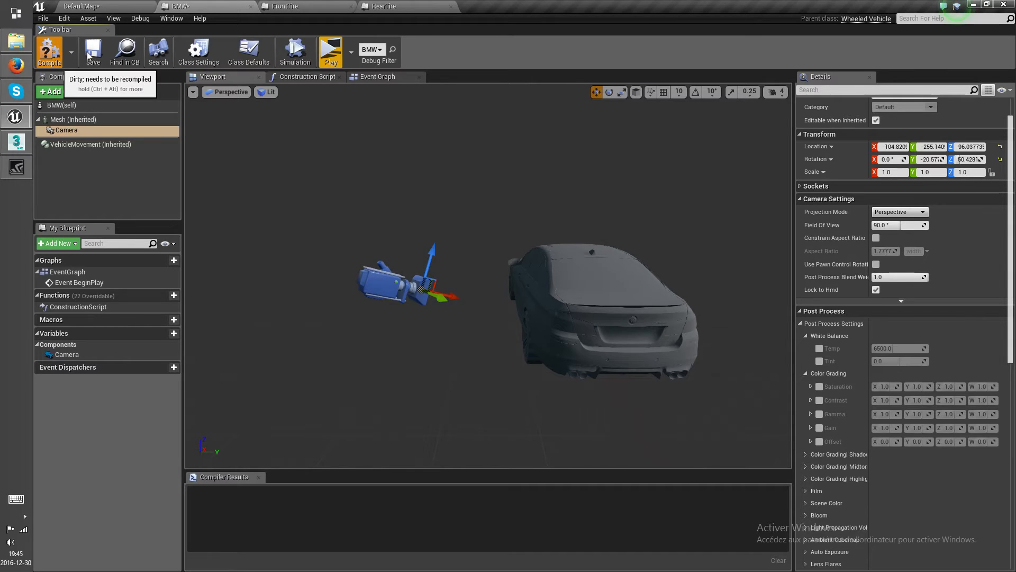
left_click(96, 54)
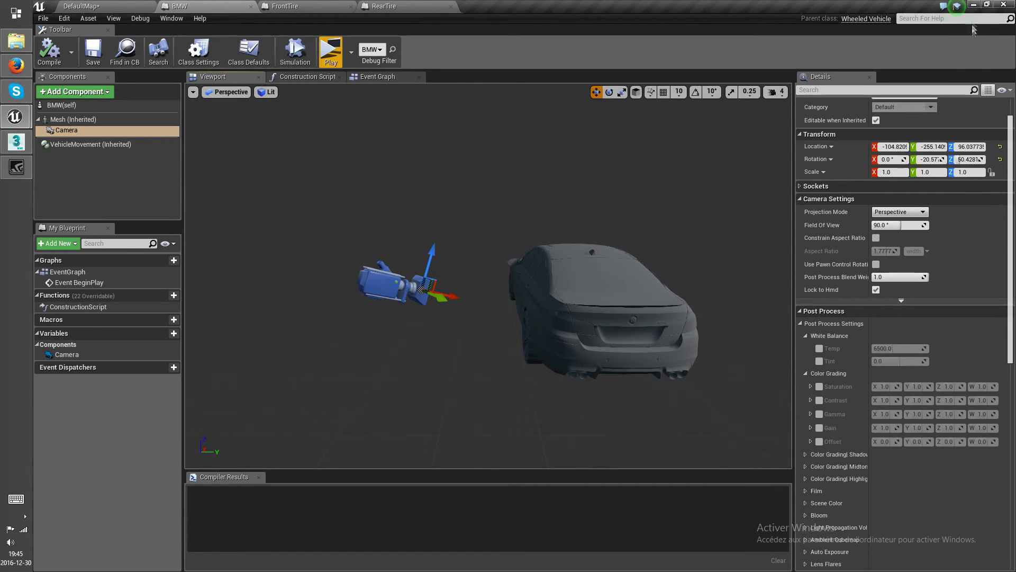
- Check the view of the BMW through its new camera in the standalone preview, and end the preview
left_click(974, 6)
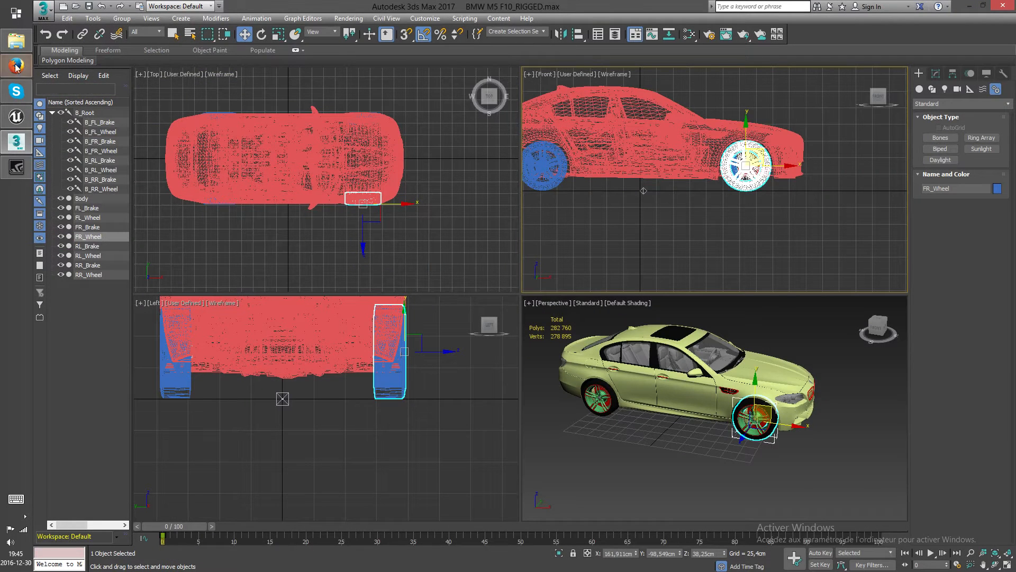
left_click(16, 116)
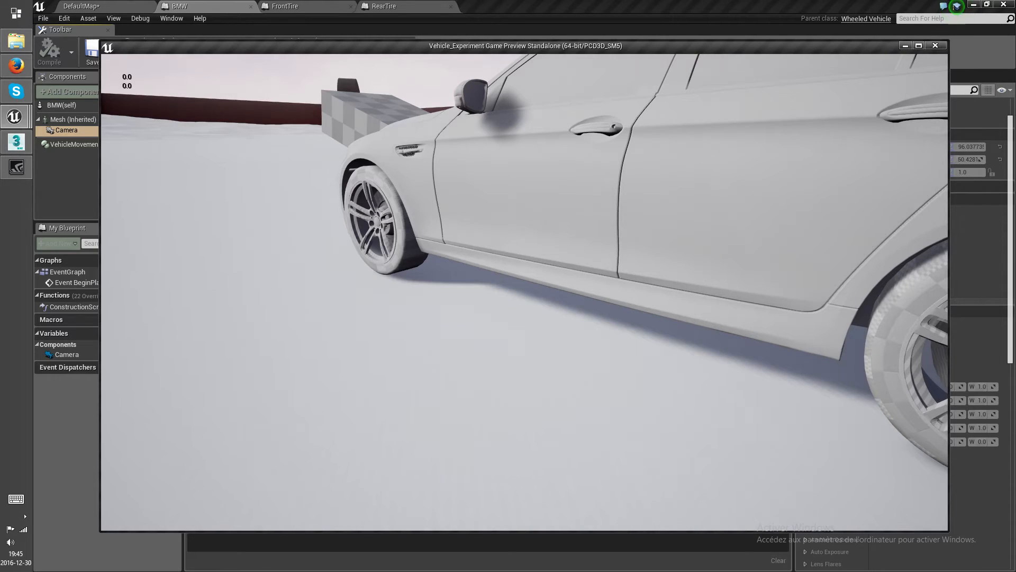
key("Escape")
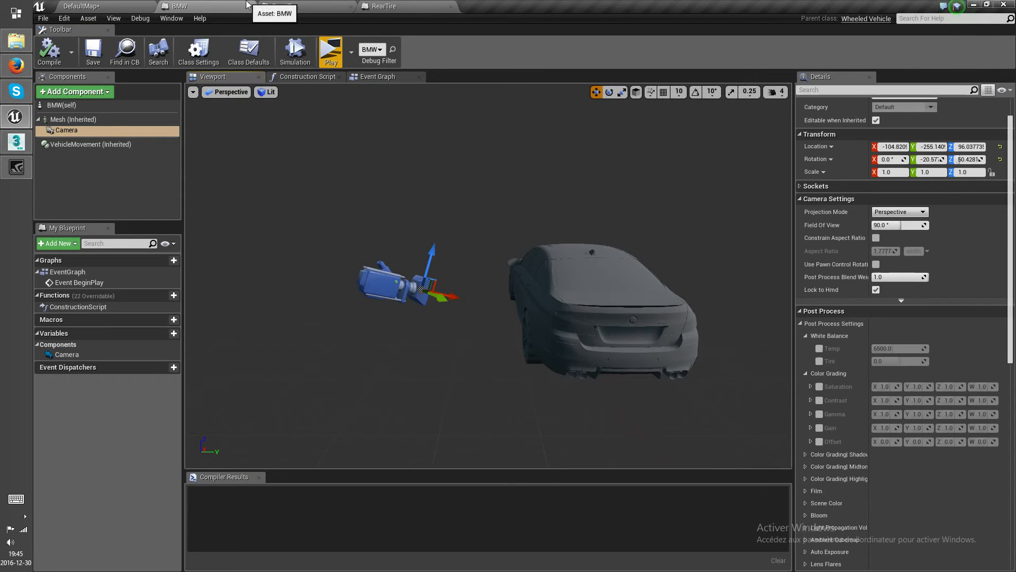
- Open FrontTire's Steer Angle for editing, and compile and save the class
left_click(85, 6)
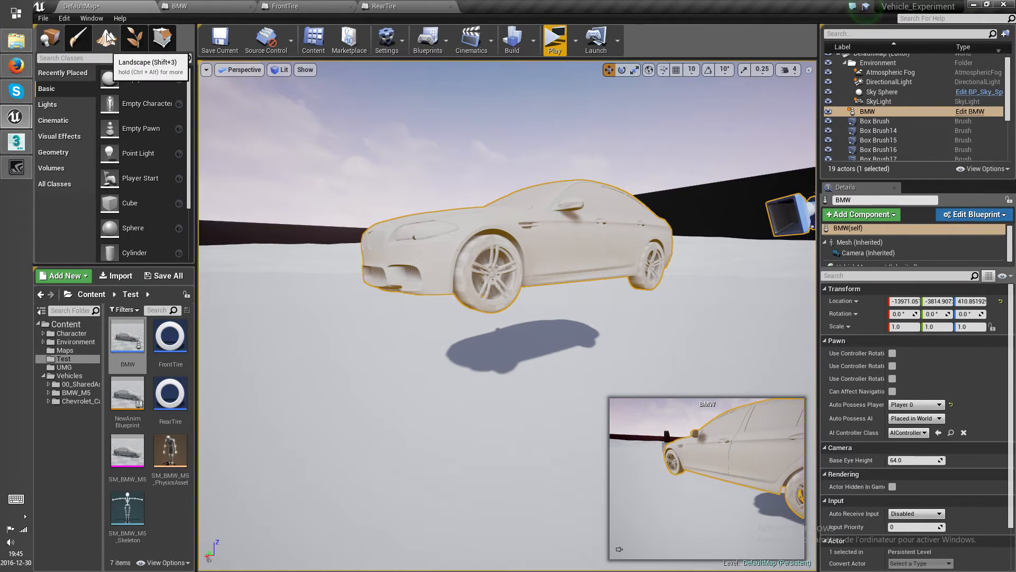
left_click(291, 5)
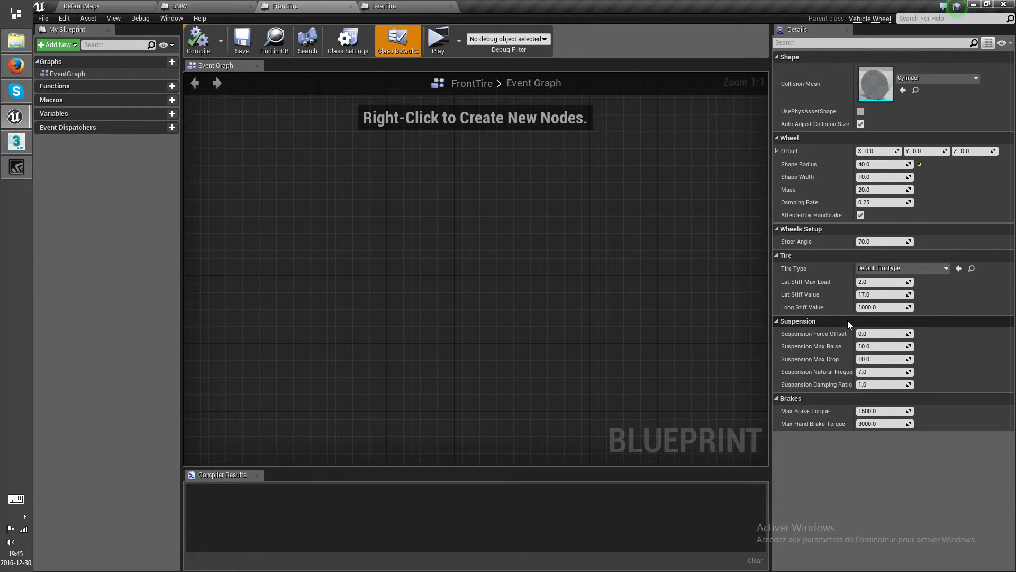
left_click(877, 242)
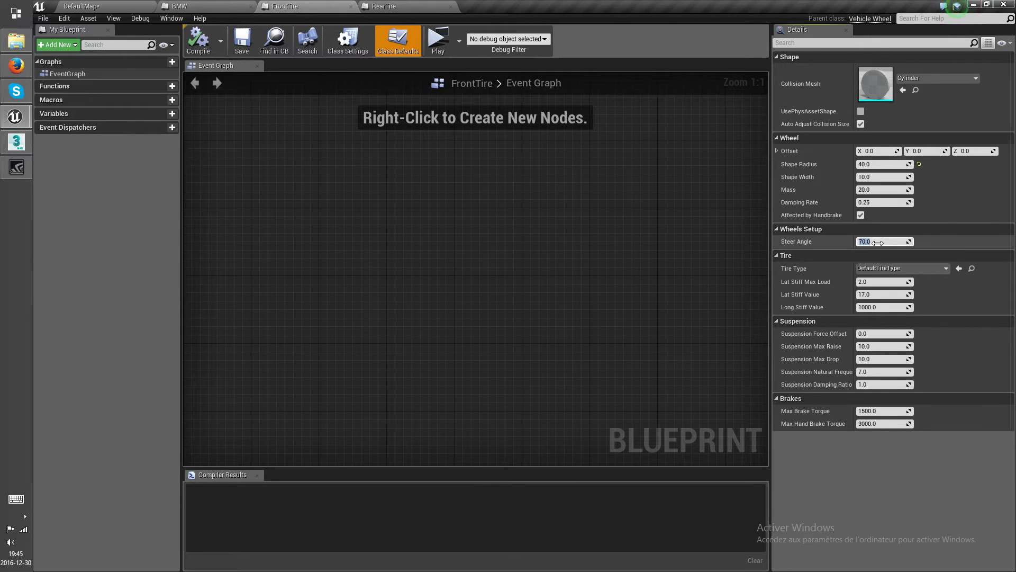
left_click(201, 42)
left_click(242, 39)
- Set RearTire's Steer Angle to 0, and compile and save the class
left_click(386, 6)
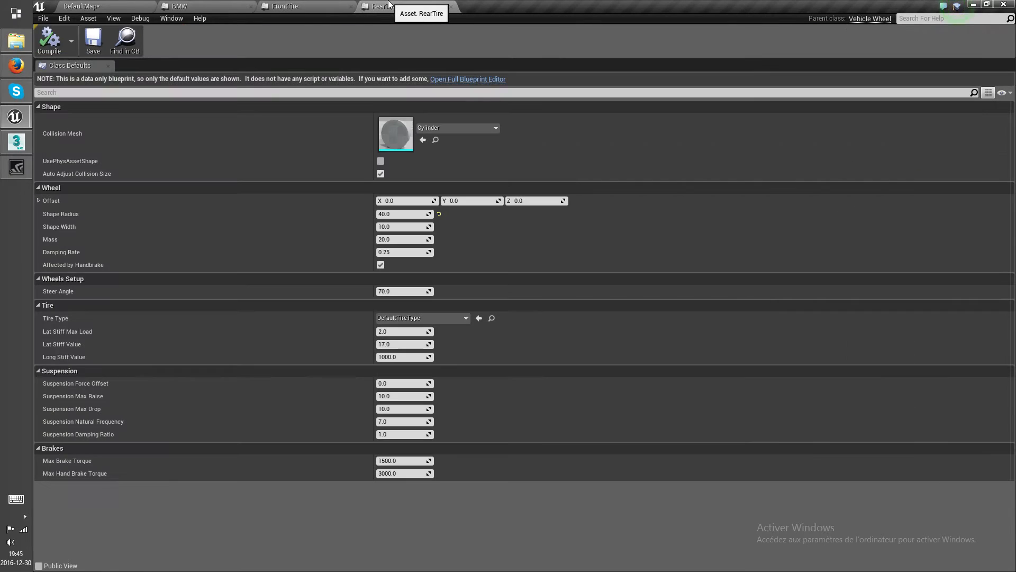
left_click(400, 290)
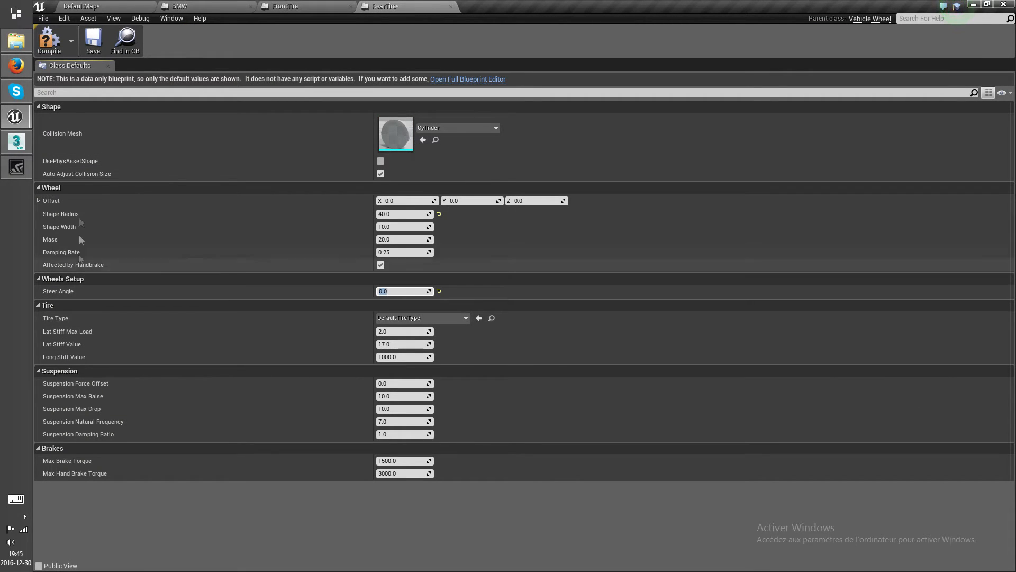
left_click(91, 46)
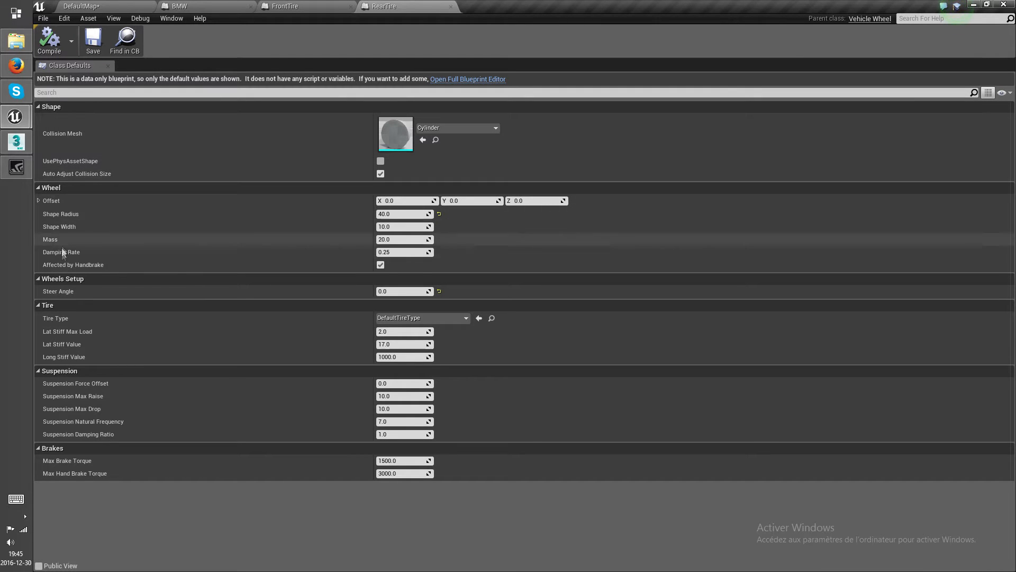
- Turn off Affected by Handbrake in the FrontTire class, and compile and save it
left_click(294, 6)
left_click(860, 215)
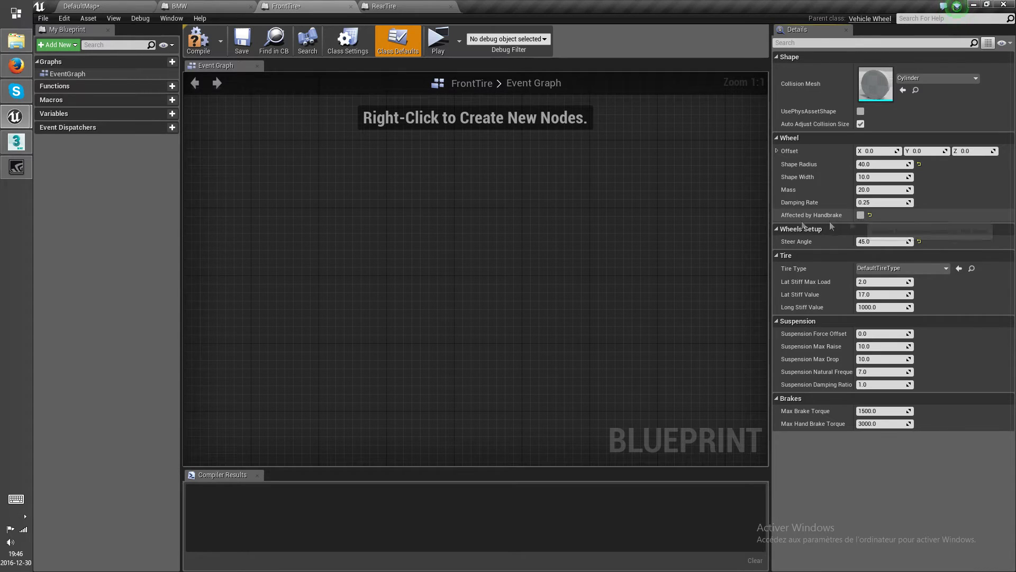
left_click(199, 40)
left_click(242, 40)
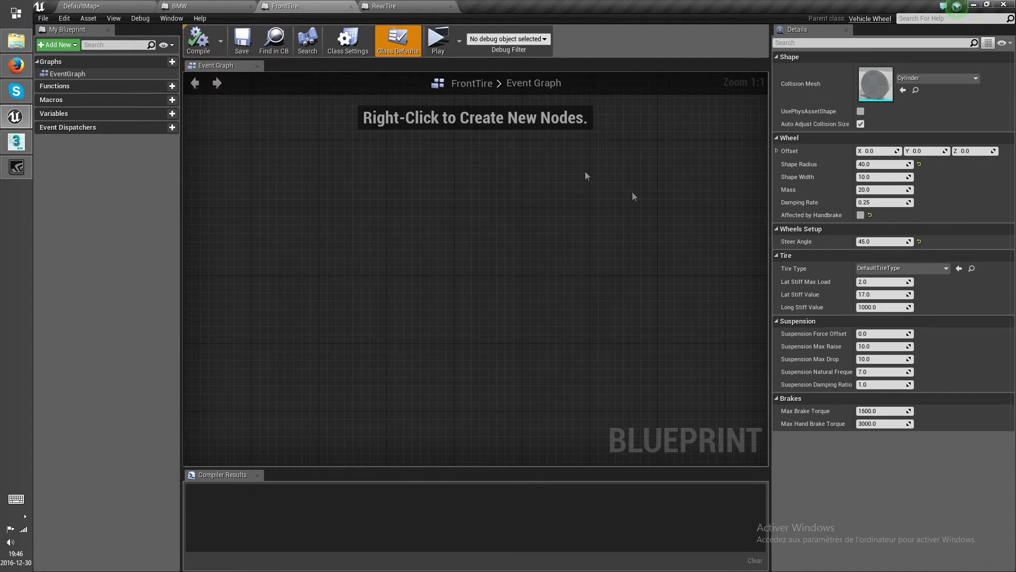
right_click_drag(586, 214, 431, 221)
scroll(442, 253, "down", 2)
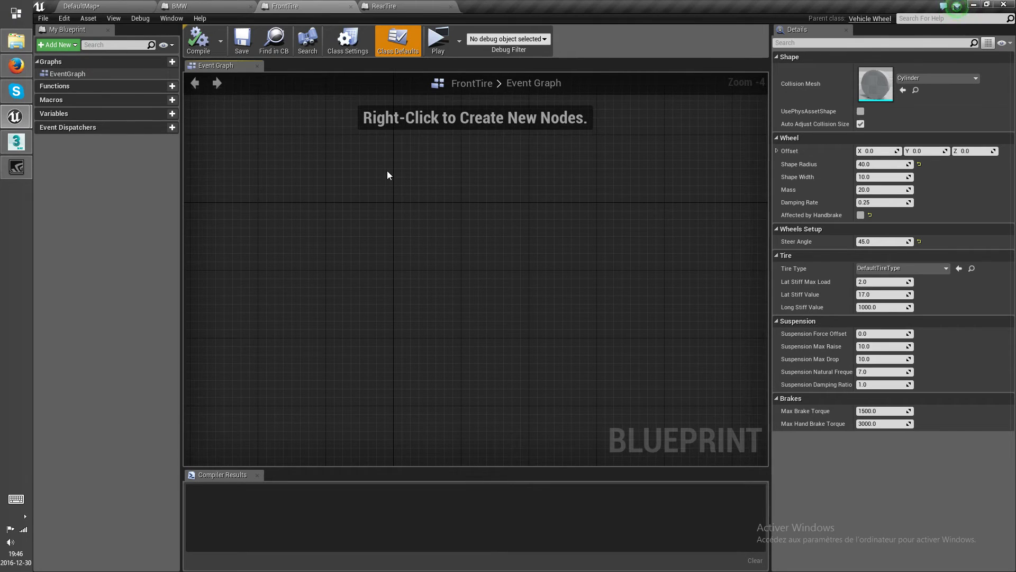
- Open the BMW blueprint's Event Graph and bring up the actions available below Event BeginPlay
left_click(225, 6)
left_click(367, 78)
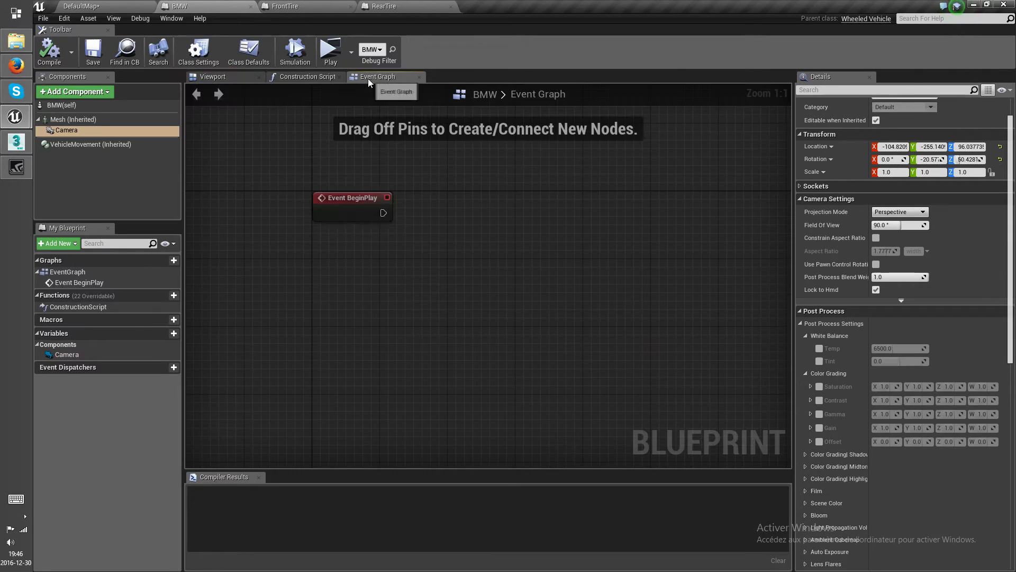
right_click_drag(324, 265, 345, 245)
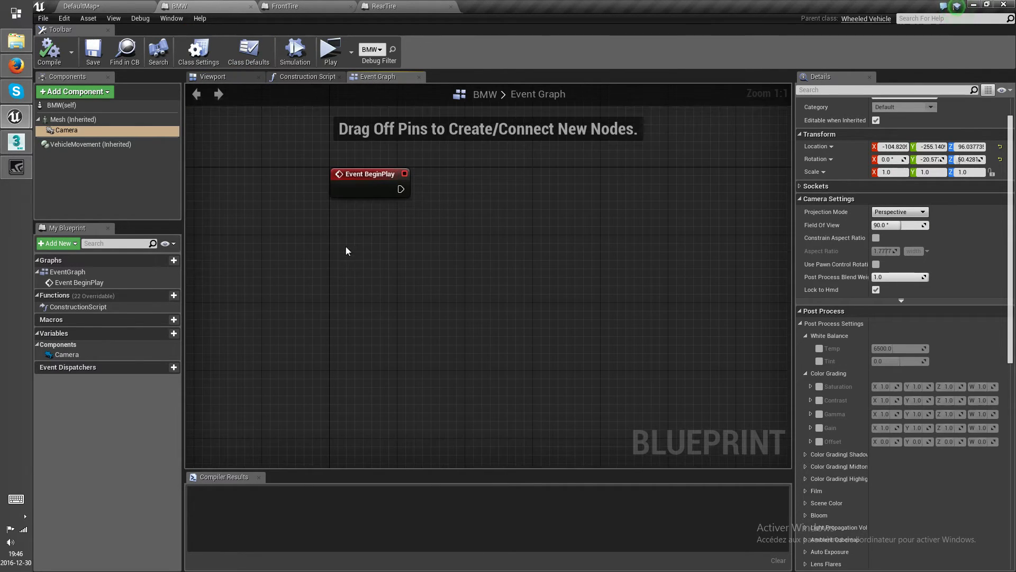
right_click(345, 246)
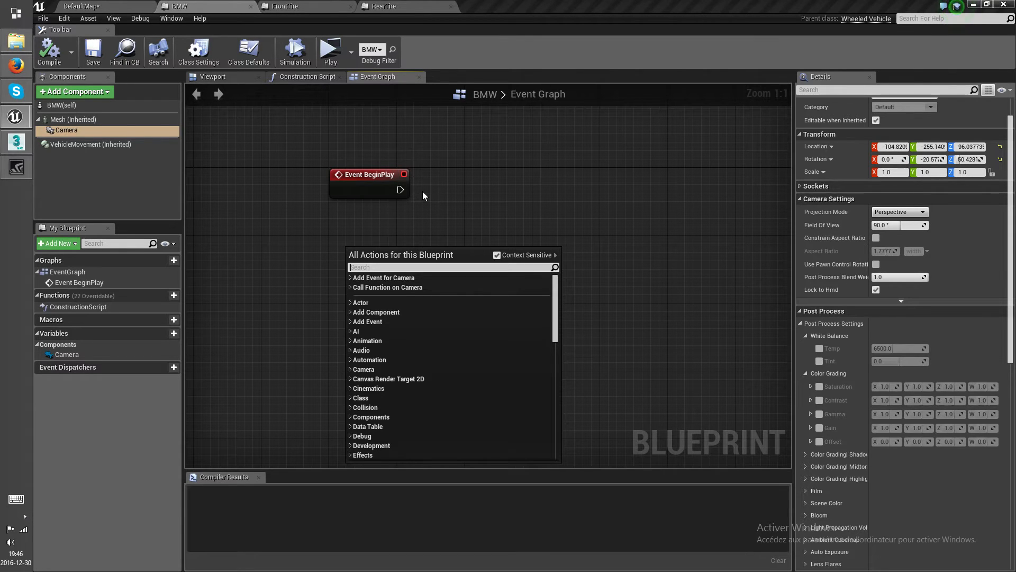
type("move")
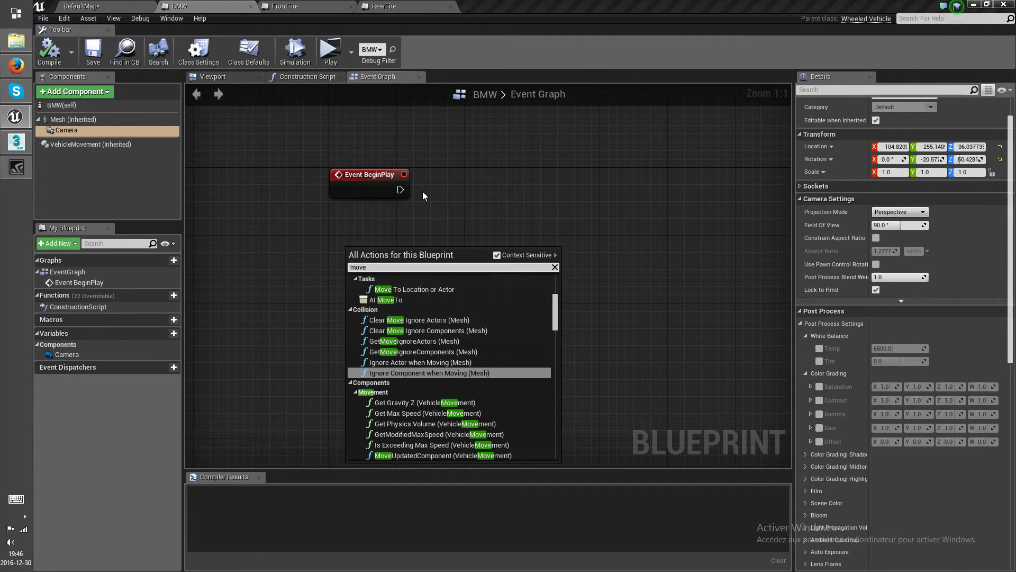
key("BackSpace")
key("BackSpace")
key("BackSpace")
key("BackSpace")
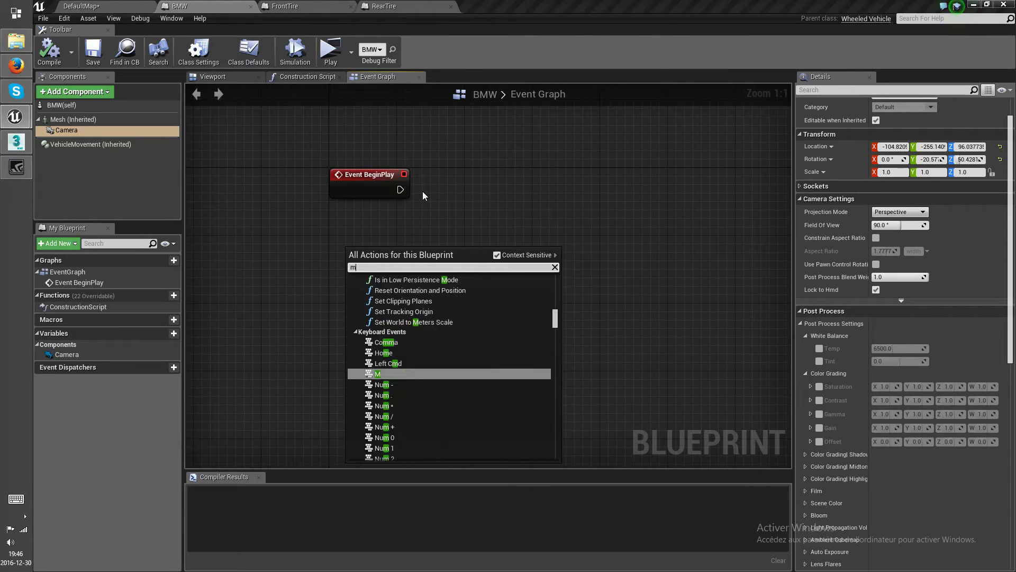
- Add a Throttle axis event to the graph and align it beneath Event BeginPlay
type("throt")
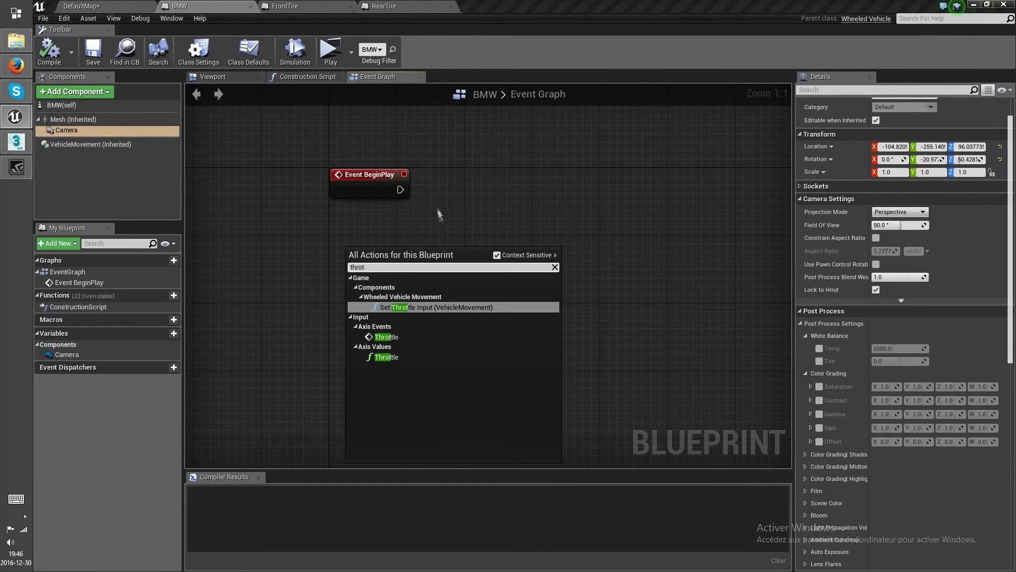
left_click(399, 338)
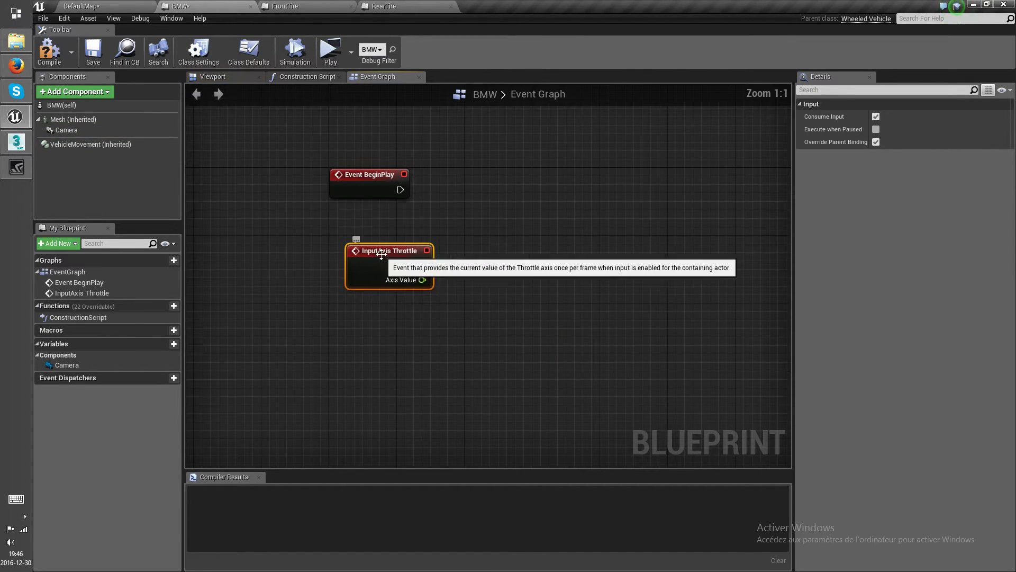
left_click_drag(381, 254, 363, 249)
left_click(389, 331)
- Add a Set Throttle Input (VehicleMovement) node executed by the InputAxis Throttle event
right_click_drag(391, 336, 349, 303)
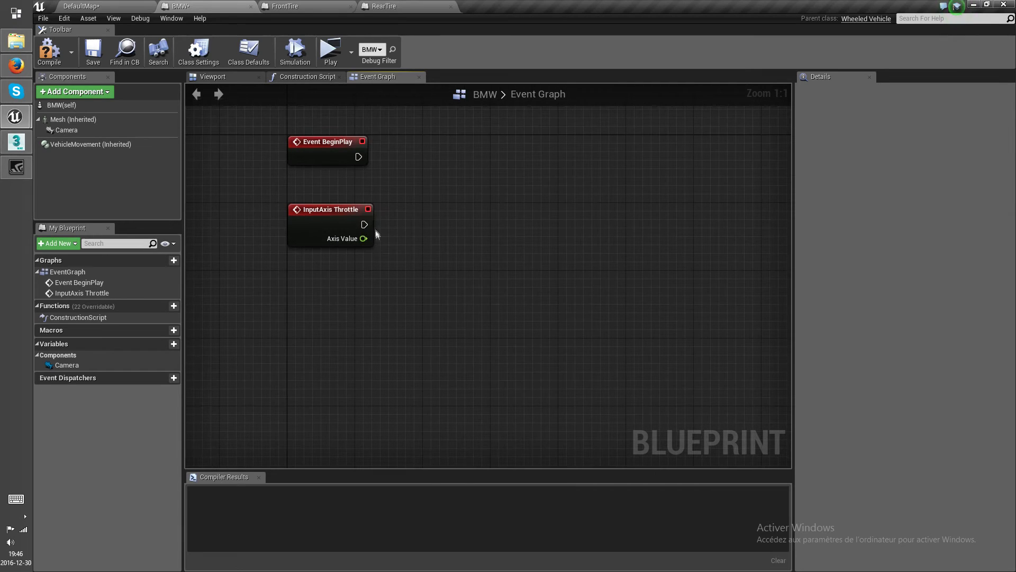
left_click_drag(364, 225, 433, 231)
type("set thro")
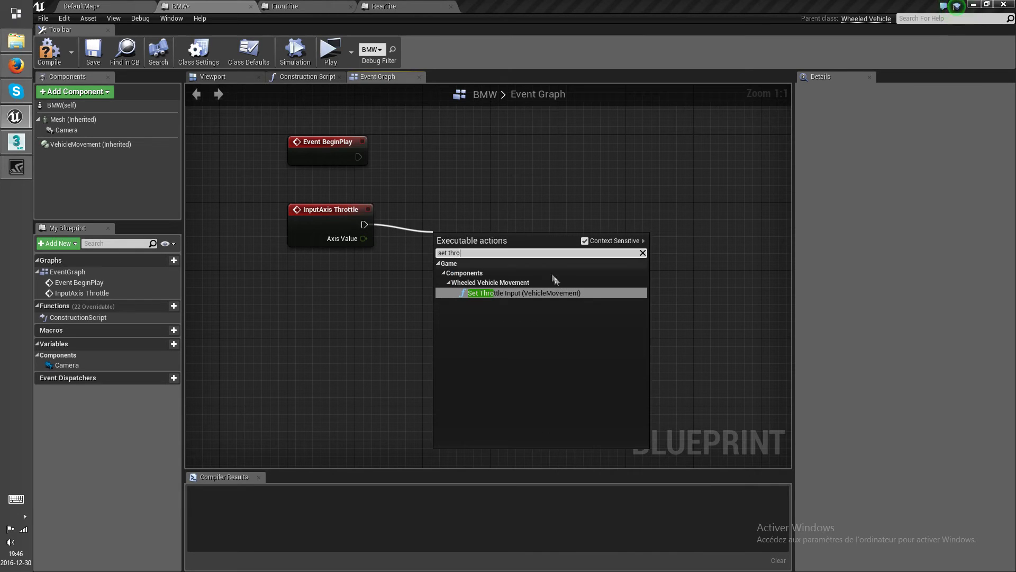
left_click(546, 294)
- Tidy the throttle nodes, connect Axis Value to the Throttle input, and compile and save the BMW blueprint
left_click_drag(380, 225, 363, 266)
left_click(440, 287)
left_click_drag(441, 287, 451, 216)
left_click(488, 285)
left_click_drag(364, 238, 433, 262)
left_click(58, 54)
left_click(93, 50)
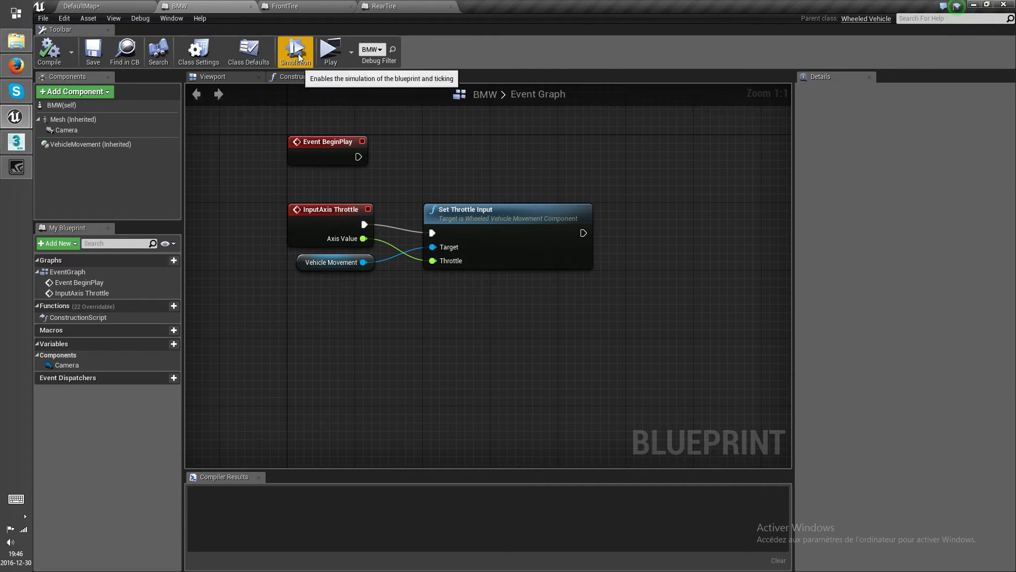
- Test the BMW's throttle in the standalone preview, and end the preview
left_click(330, 50)
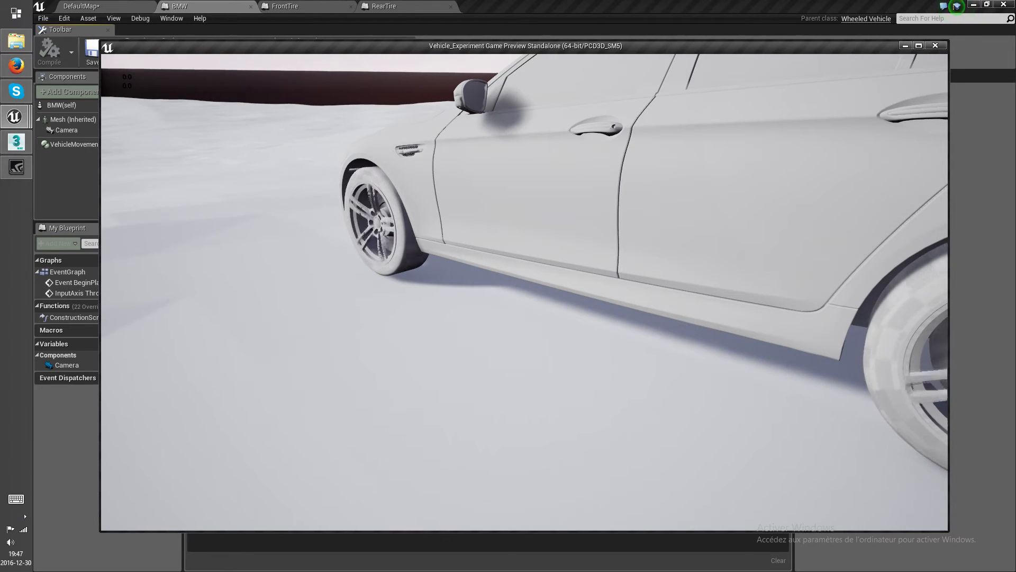
key("Escape")
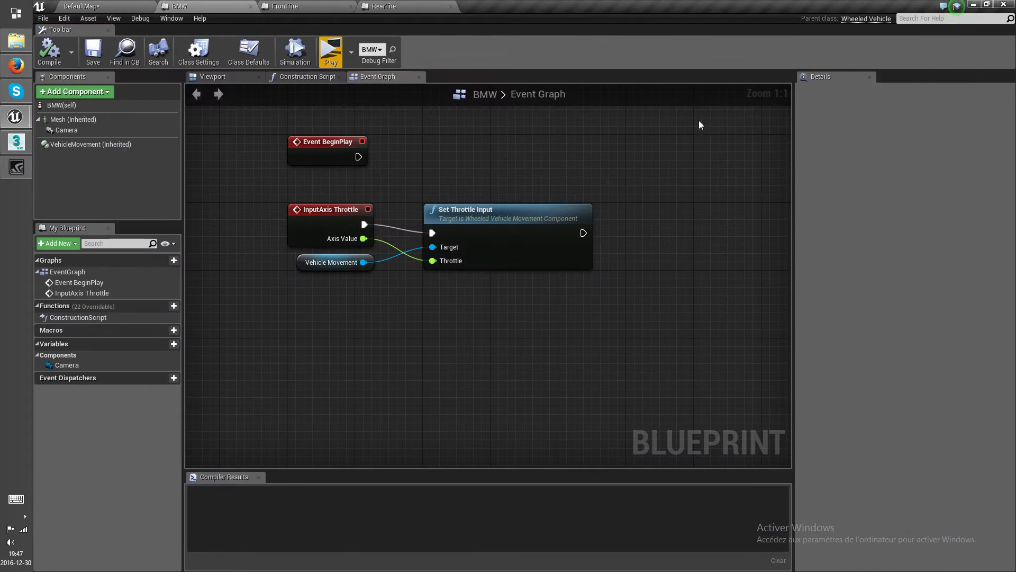
- Add a Set Steering Input (VehicleMovement) node below the throttle nodes, with its Vehicle Movement reference placed beside it
mouse_move(429, 300)
right_mouse_down()
mouse_move(453, 281)
mouse_move(441, 287)
right_mouse_up()
right_click(311, 272)
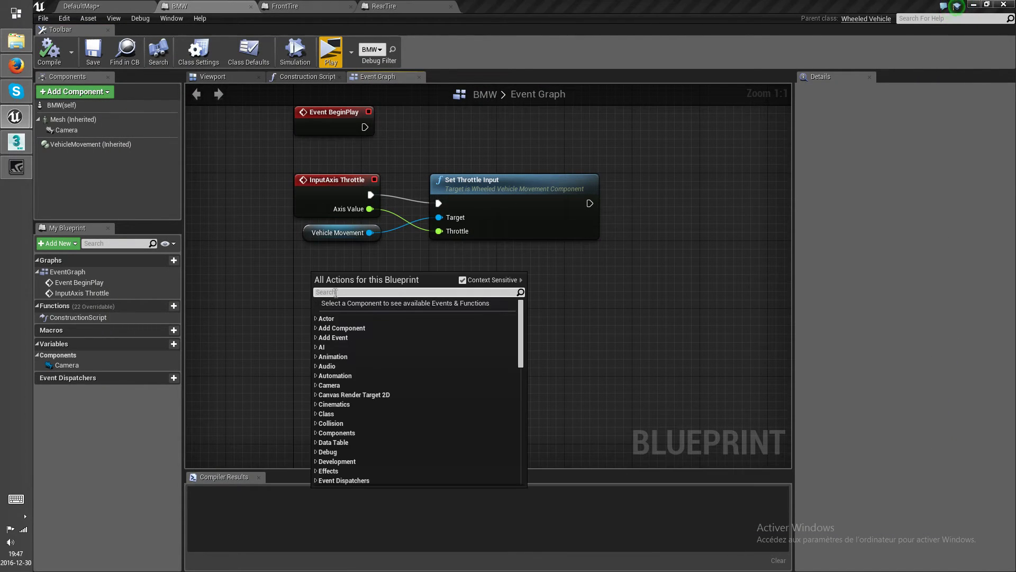
type("steering")
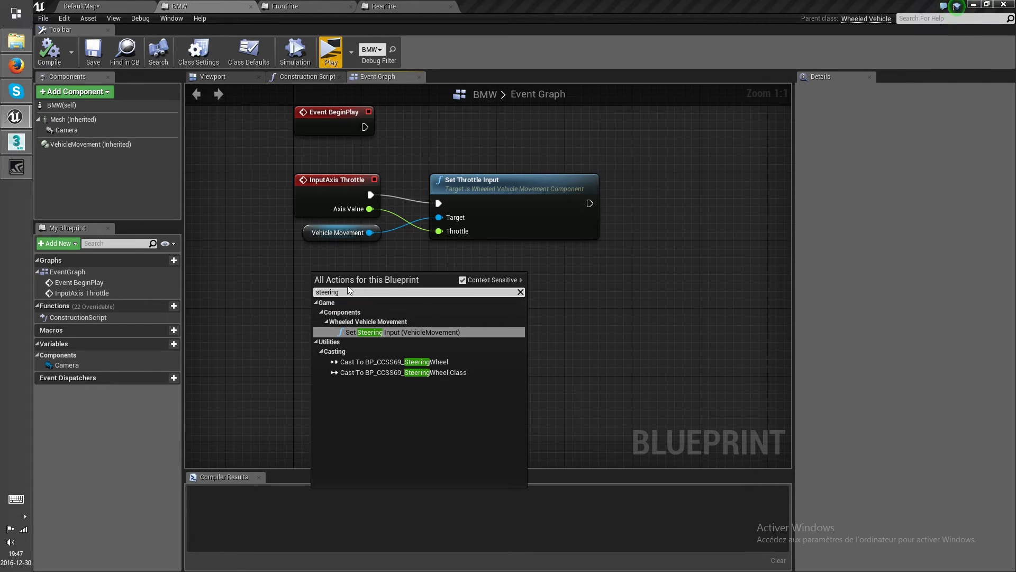
left_click(399, 330)
left_click_drag(364, 298, 483, 331)
left_click(316, 296)
left_click_drag(316, 297, 333, 366)
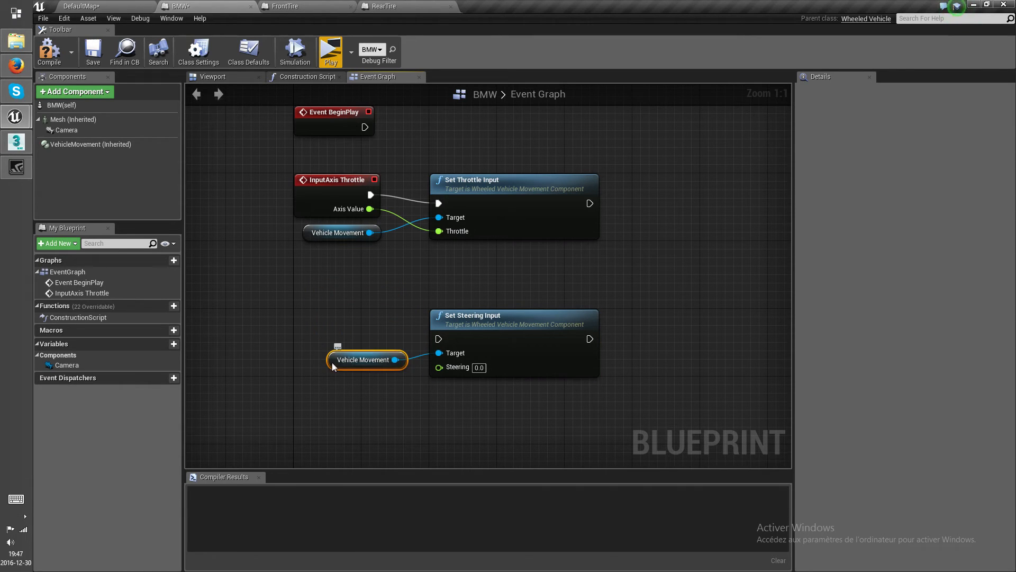
- Add a Steer axis event, connect its execution and Axis Value to Set Steering Input, and compile the blueprint
right_click(318, 319)
type("steer")
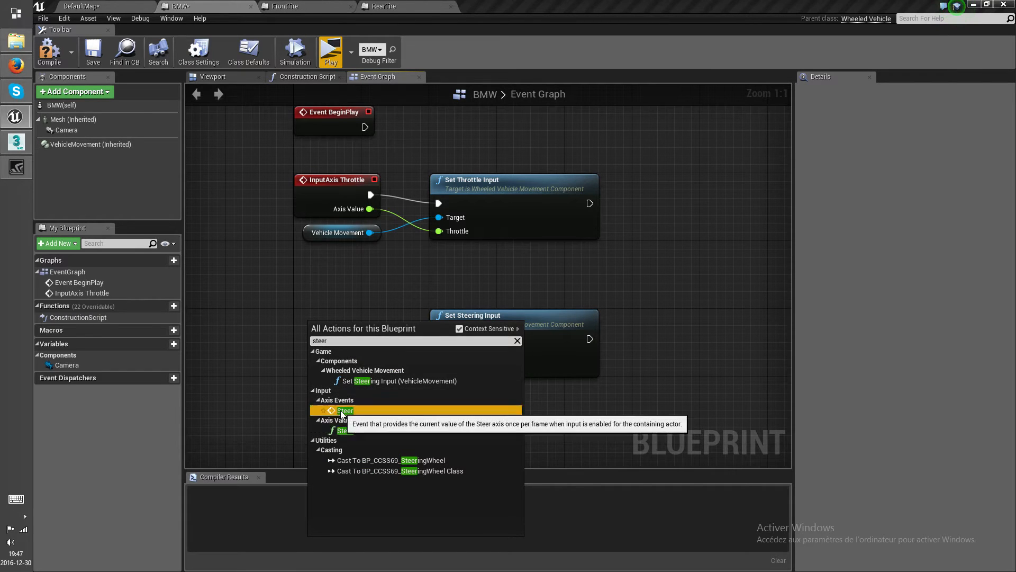
left_click(345, 410)
left_click_drag(341, 329, 433, 343)
left_click_drag(362, 344, 440, 366)
left_click_drag(337, 369, 301, 372)
left_click(455, 426)
scroll(455, 427, "down", 4)
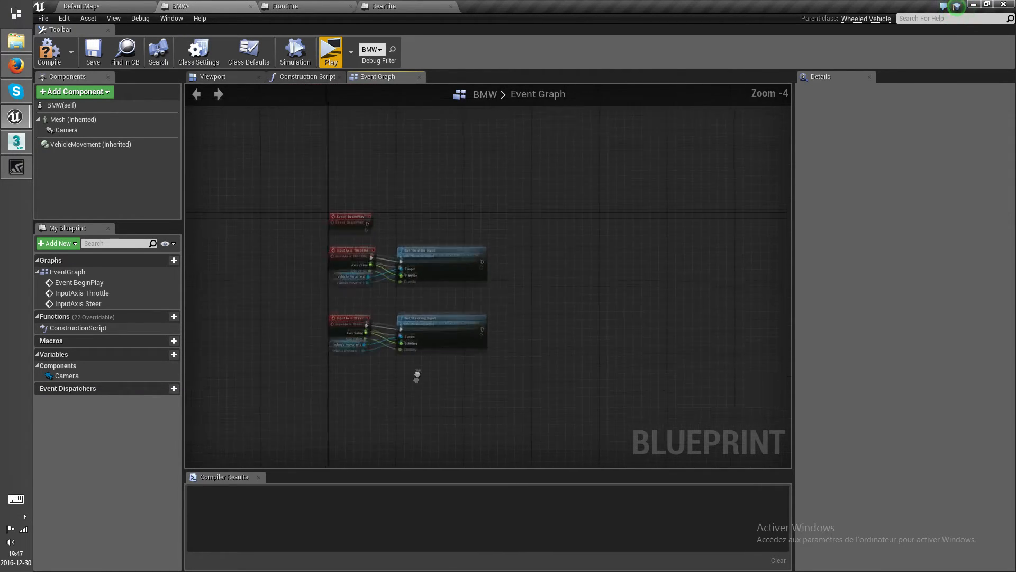
left_click(48, 50)
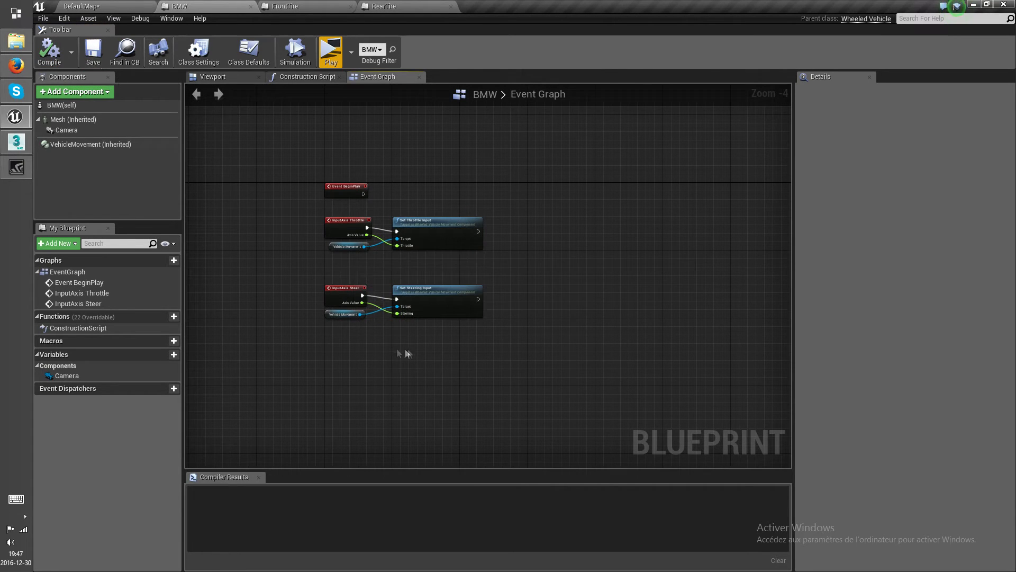
- Add a Set Handbrake Input (VehicleMovement) node below the steering nodes, with its Vehicle Movement reference beside it
right_click_drag(383, 361, 392, 318)
scroll(389, 325, "up", 3)
right_click(423, 360)
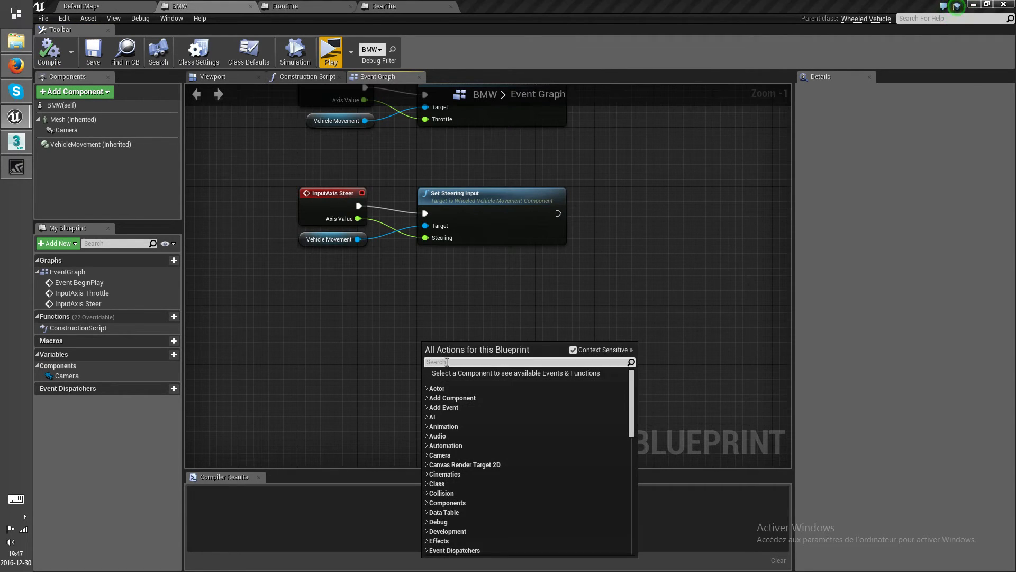
type("handbrake")
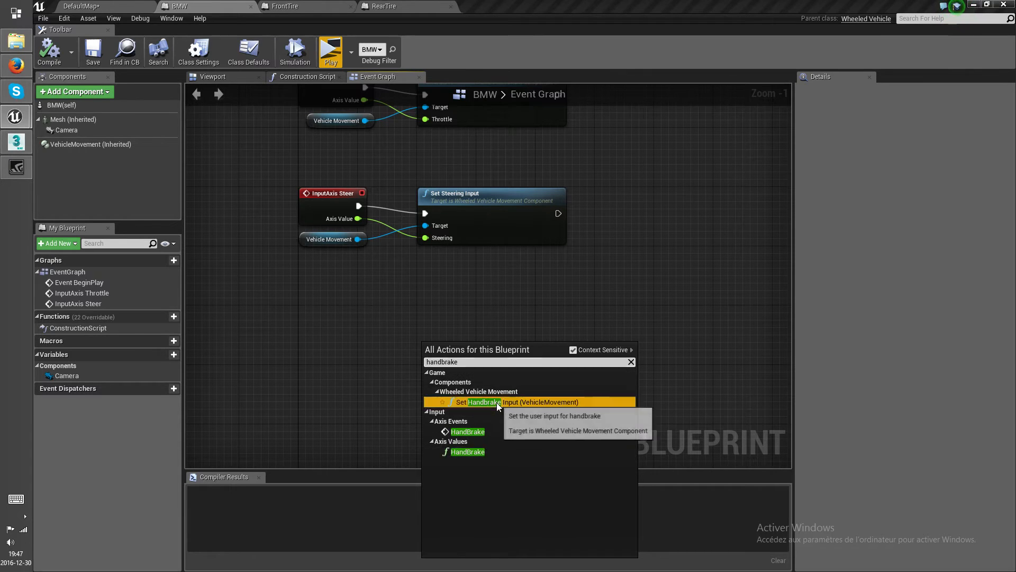
left_click(466, 401)
left_click_drag(475, 362, 466, 329)
left_click_drag(318, 290, 309, 365)
- Try to trigger Set Handbrake Input from a HandBrake axis event, and delete that event
left_click(305, 328)
right_click(305, 328)
type("hand")
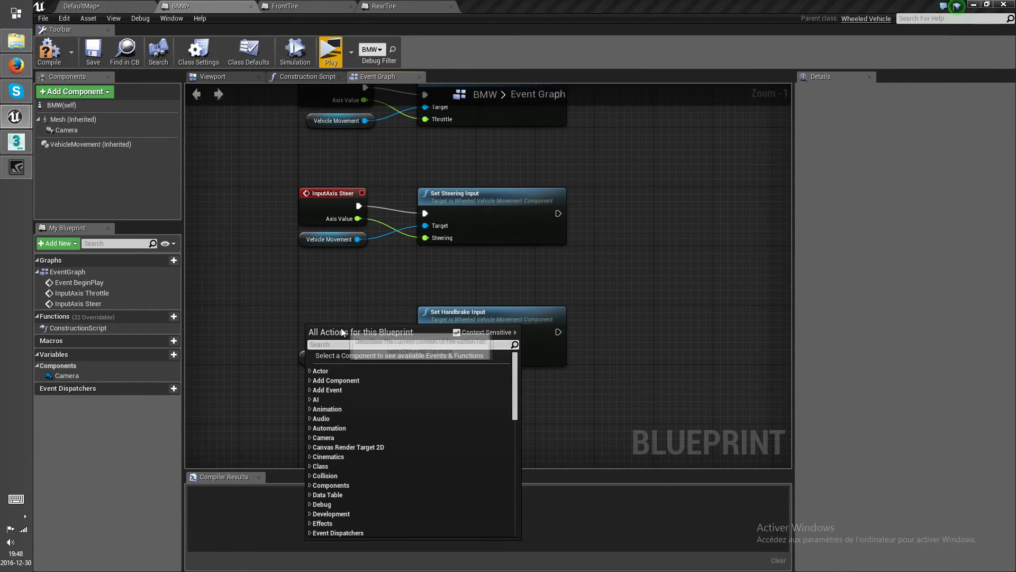
type("brake")
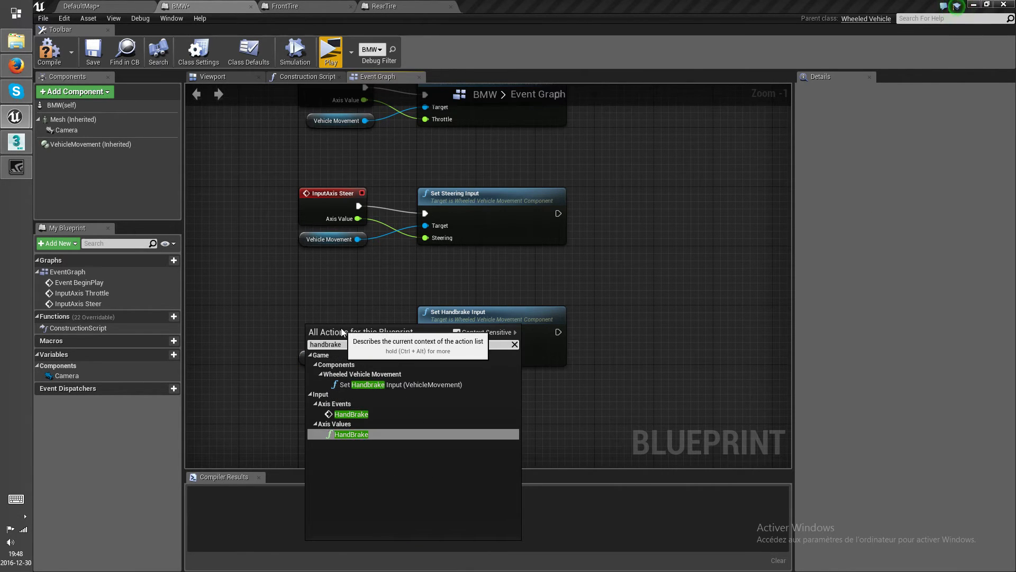
left_click(367, 414)
left_click_drag(330, 329, 428, 333)
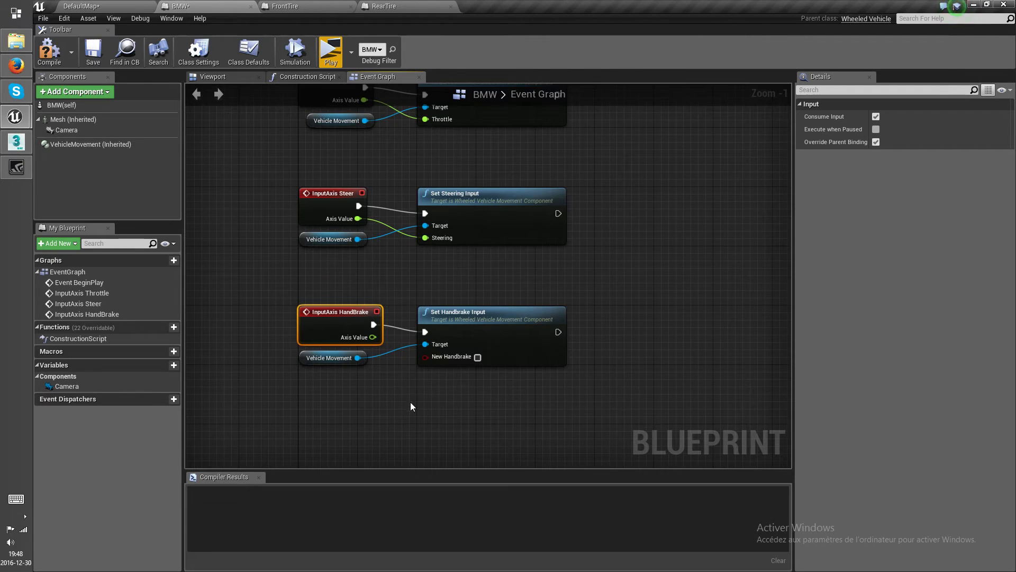
right_click_drag(374, 375, 414, 375)
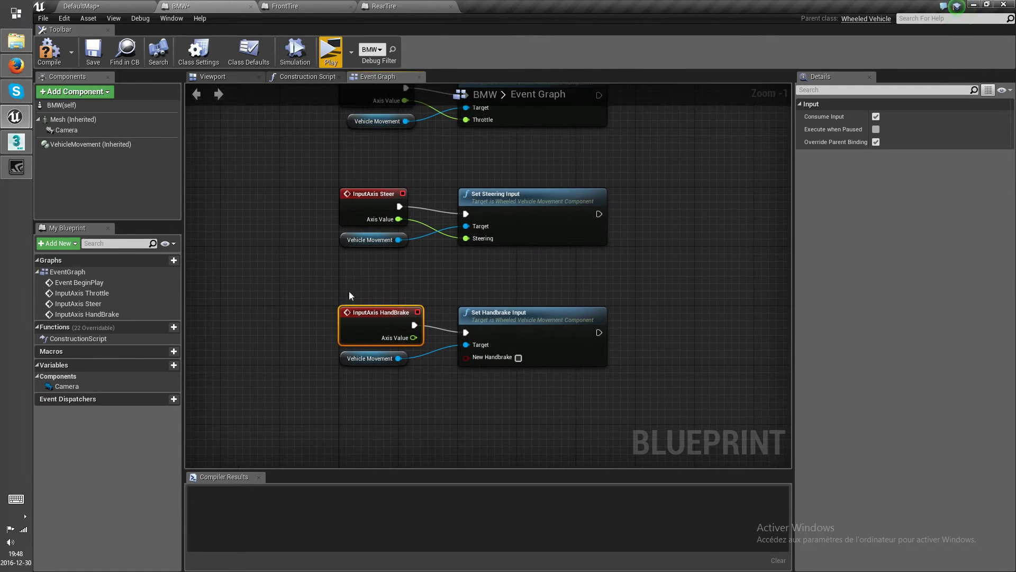
key("Delete")
- Add a Space Bar keyboard event and connect its Pressed output to Set Handbrake Input
right_click(350, 329)
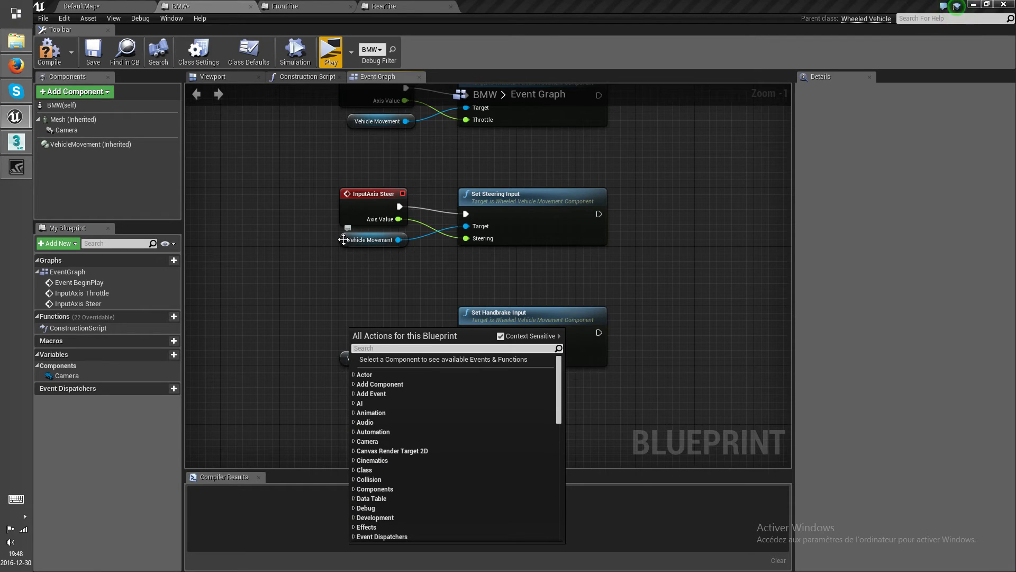
type("spacebar")
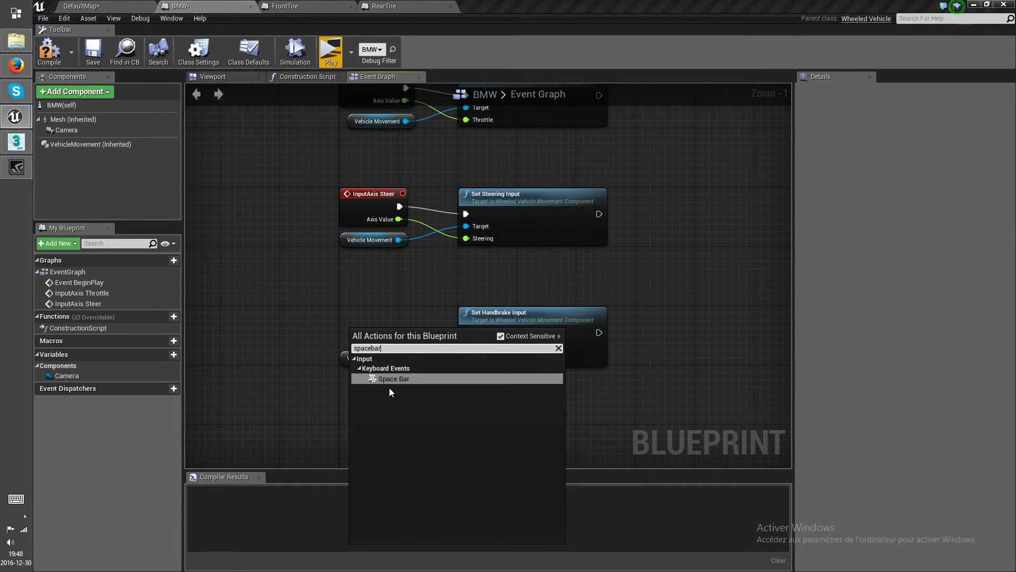
left_click(391, 379)
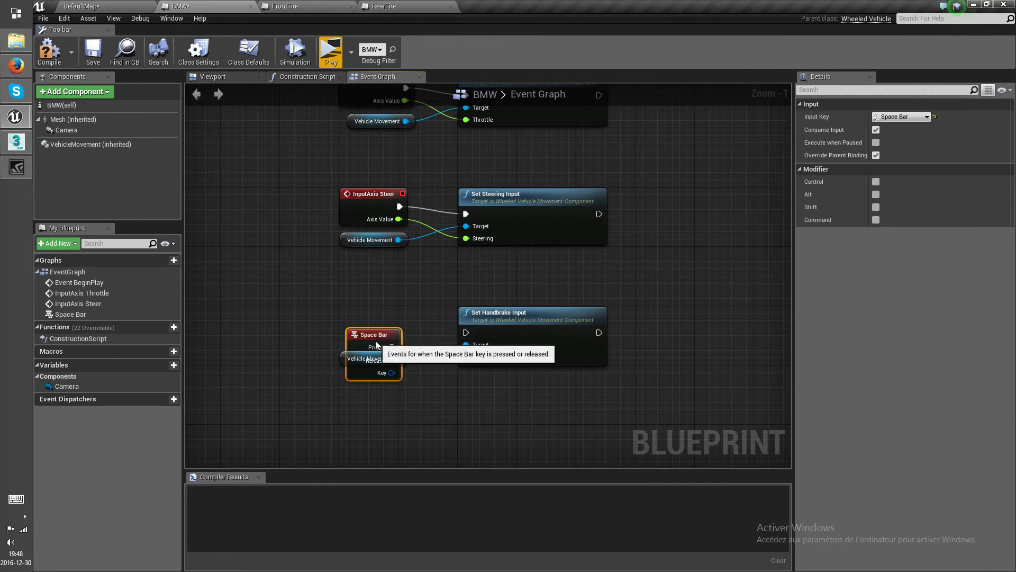
left_click_drag(385, 318, 402, 318)
left_click_drag(469, 332, 467, 332)
- Duplicate Set Handbrake Input, enable New Handbrake on the original, and connect the Space Bar's Released output to the copy
left_click(514, 322)
key("ctrl+c")
key("ctrl+v")
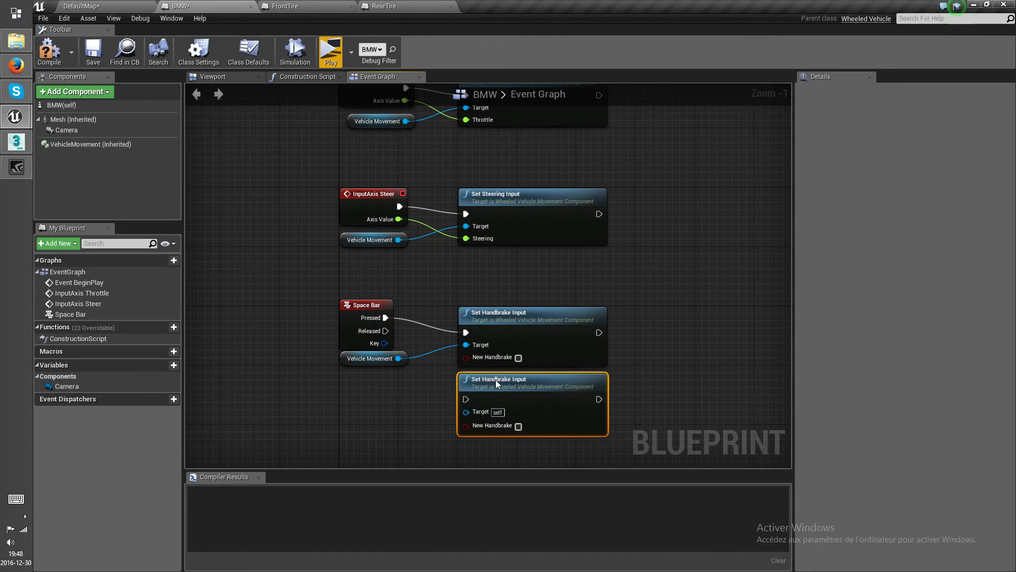
left_click(518, 357)
left_click_drag(385, 331, 467, 398)
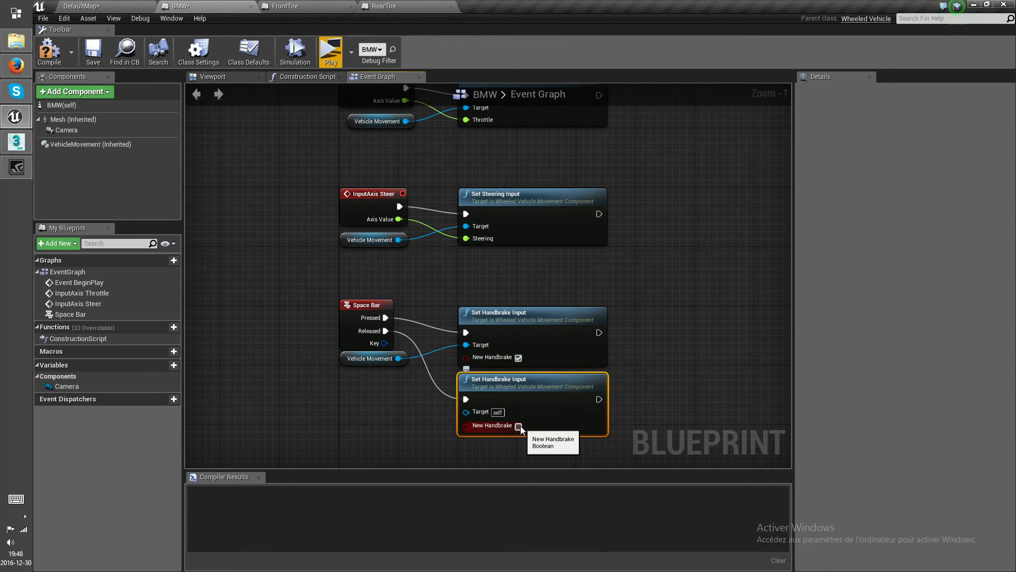
- Connect Vehicle Movement to the second Set Handbrake Input's Target, and compile and save the blueprint
scroll(596, 375, "down", 3)
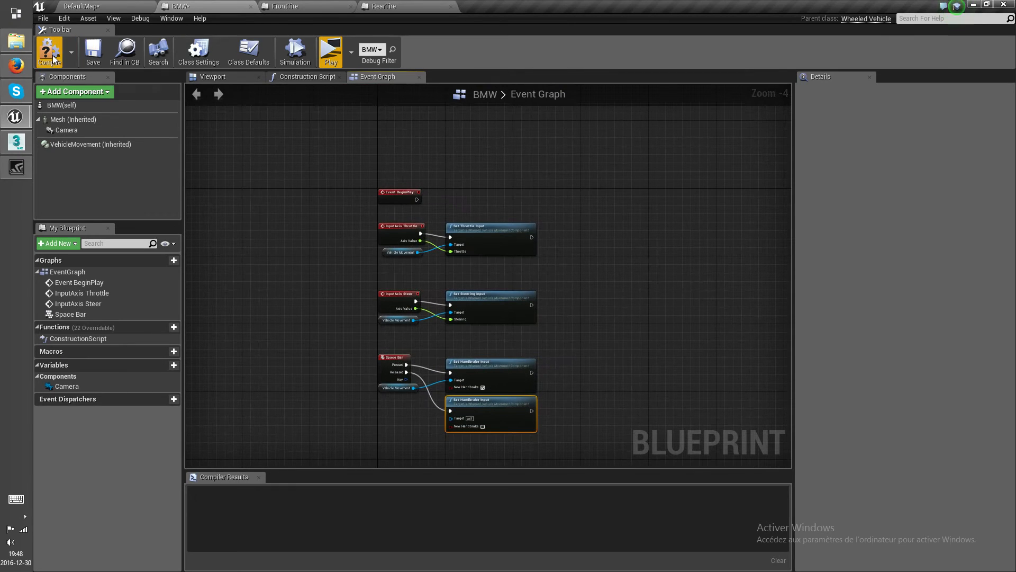
left_click(51, 57)
left_click(92, 58)
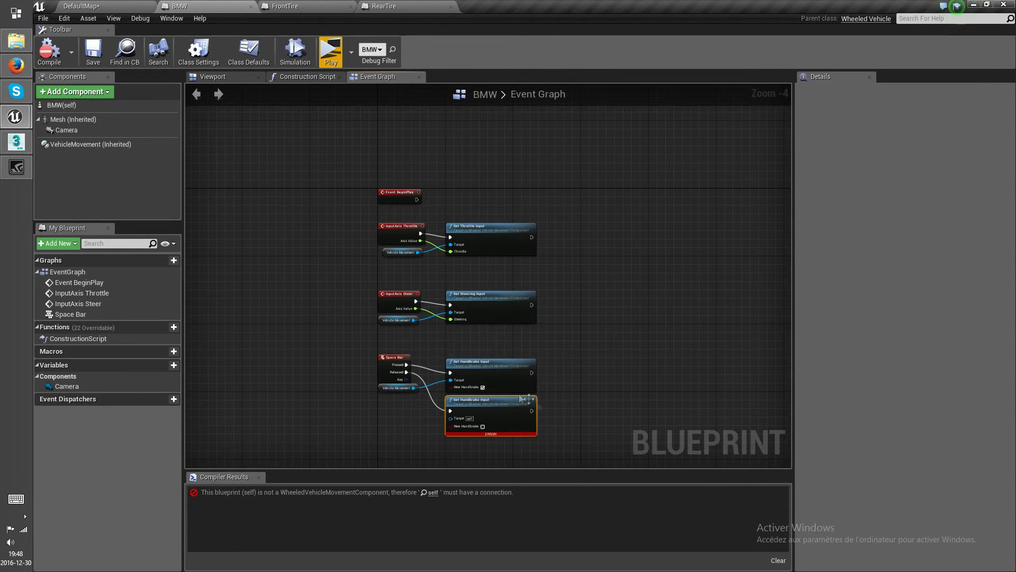
scroll(549, 421, "up", 5)
left_click_drag(353, 416, 276, 354)
left_click(49, 50)
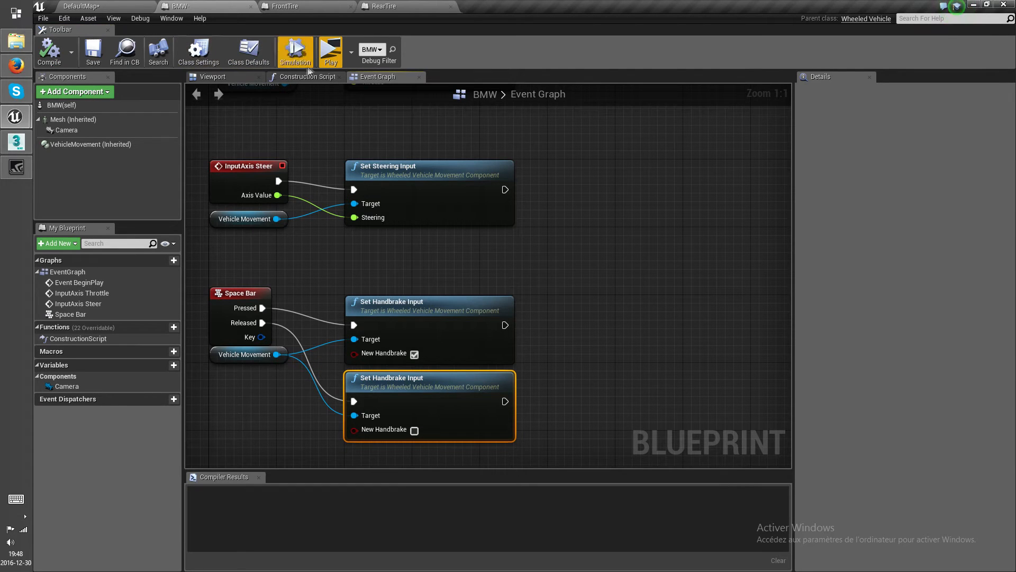
- Test-drive the car in a standalone game preview and end the session
left_click(330, 52)
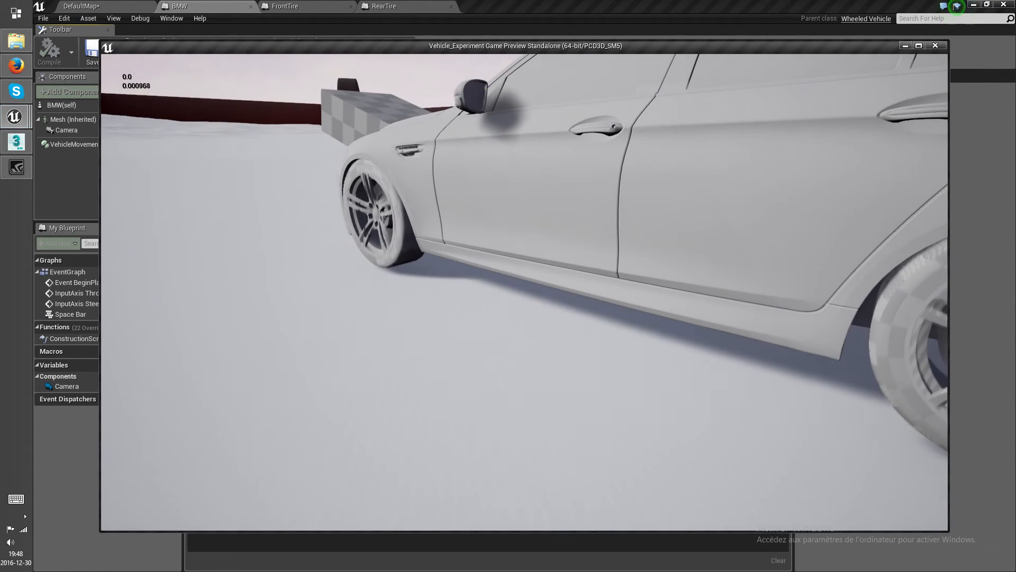
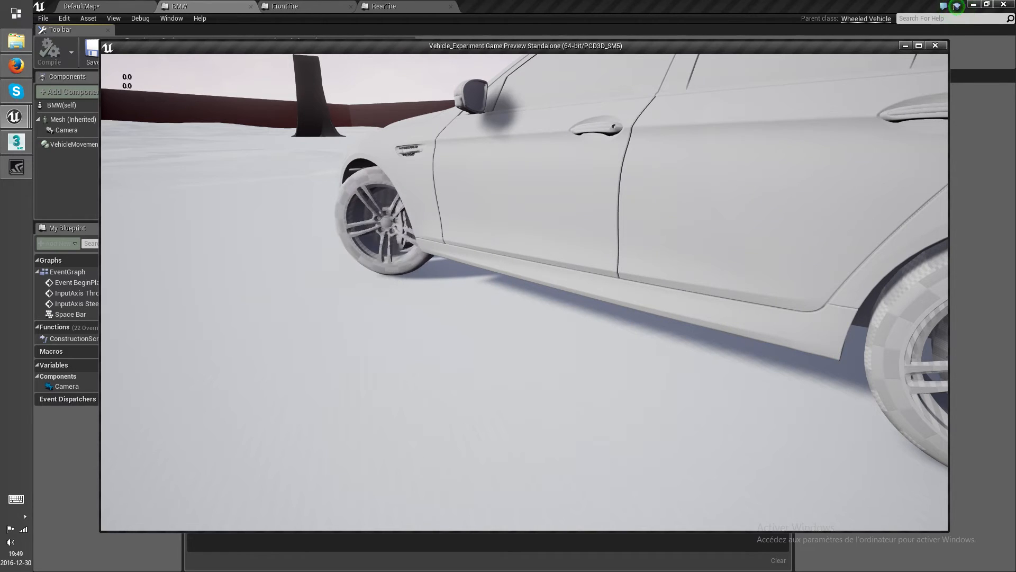
key("Escape")
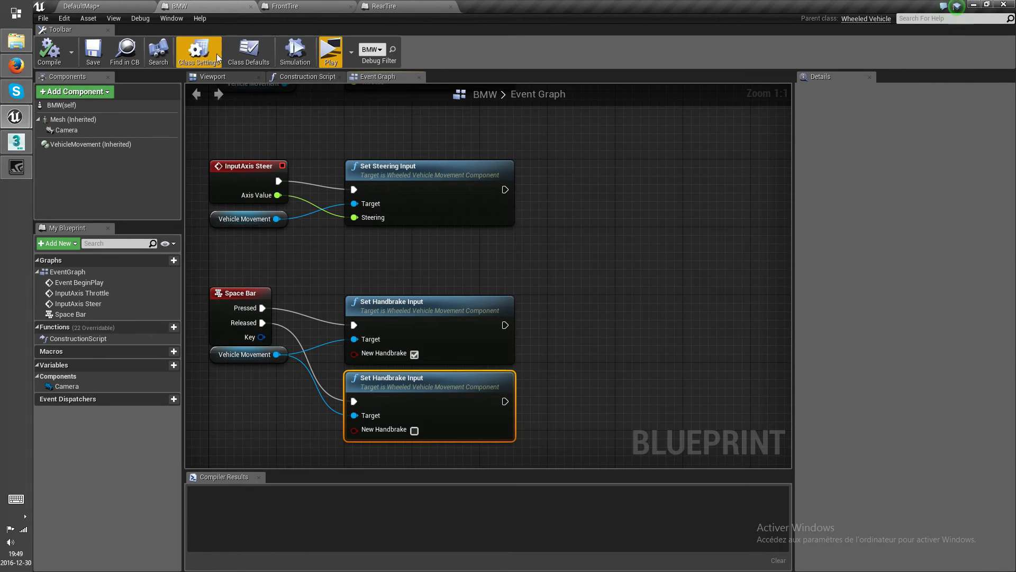
- Move the blueprint's camera beside the car's front end, to about X 149 and Y -257, and set its Z rotation to 120°
left_click(211, 77)
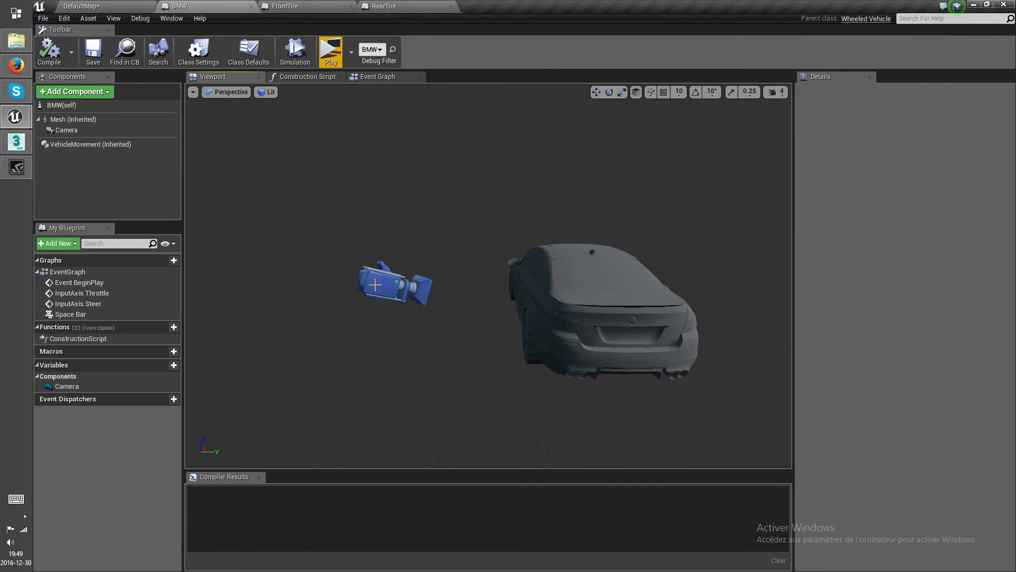
left_click(374, 286)
right_click_drag(374, 286, 524, 296)
right_click_drag(376, 318, 368, 317)
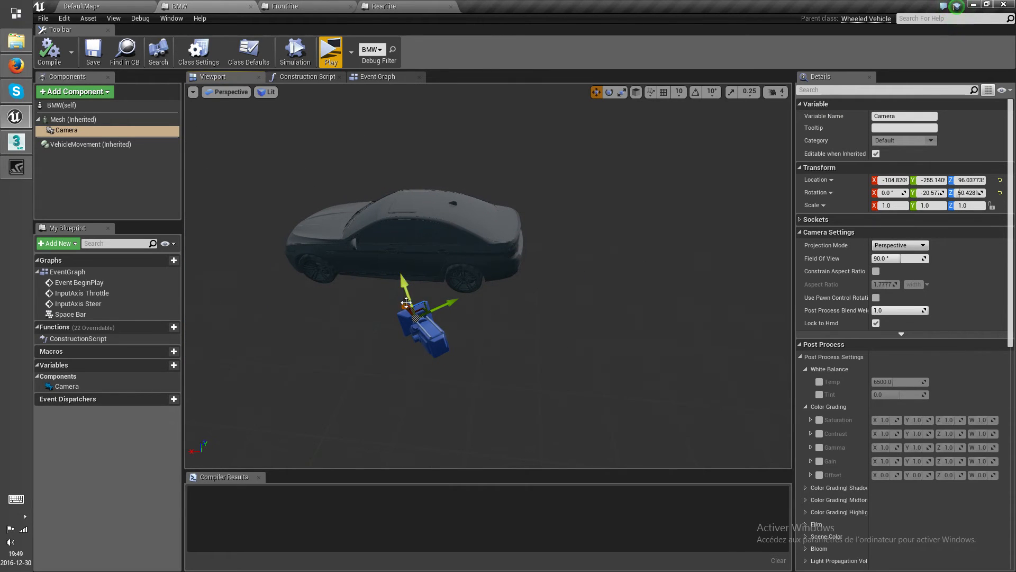
left_click_drag(446, 305, 377, 314)
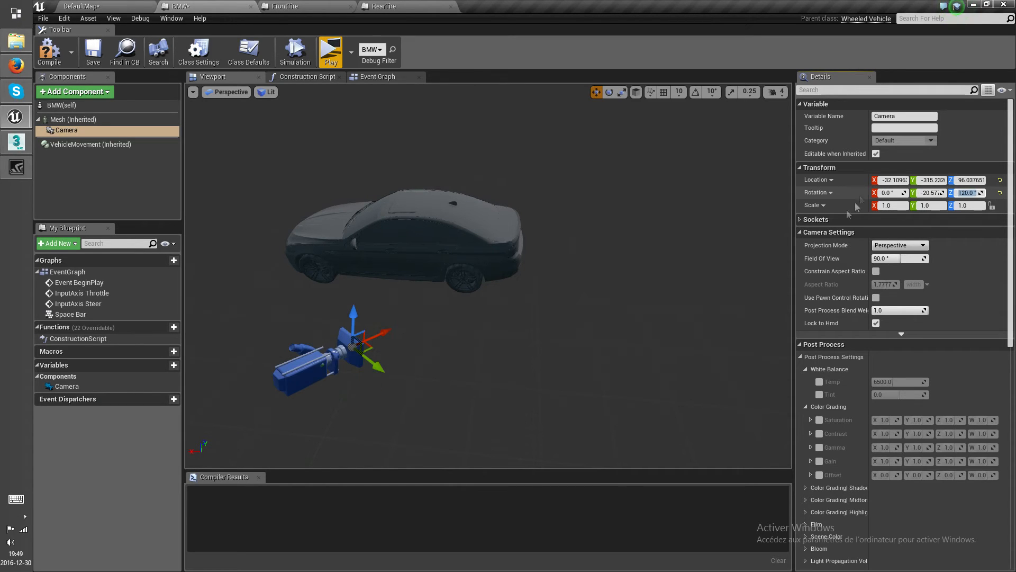
left_click_drag(371, 347, 278, 297)
right_click_drag(339, 321, 420, 320)
- Set the camera's Z location to 90 cm and its Z rotation to 90°
left_click(609, 92)
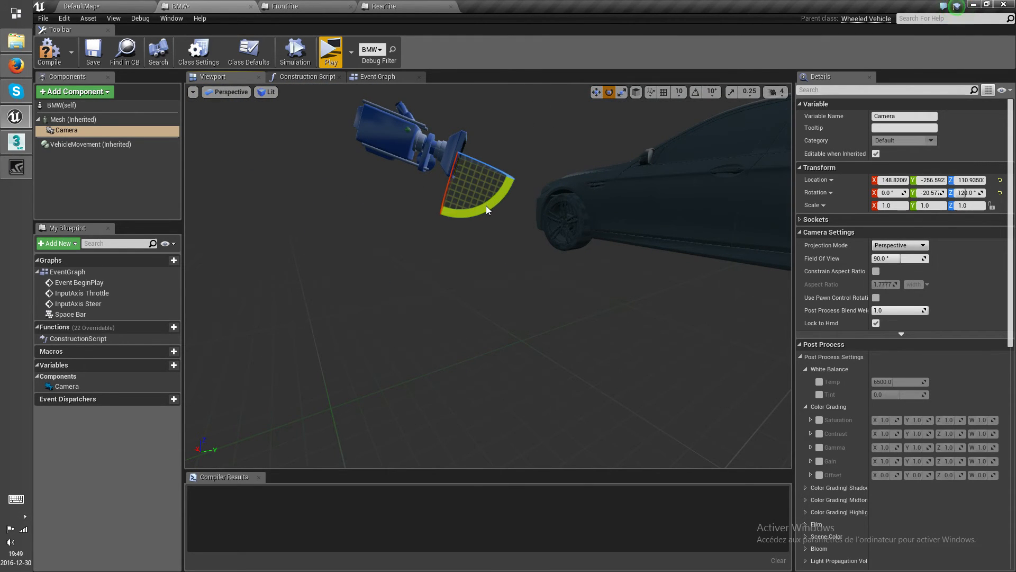
right_click_drag(496, 219, 461, 227)
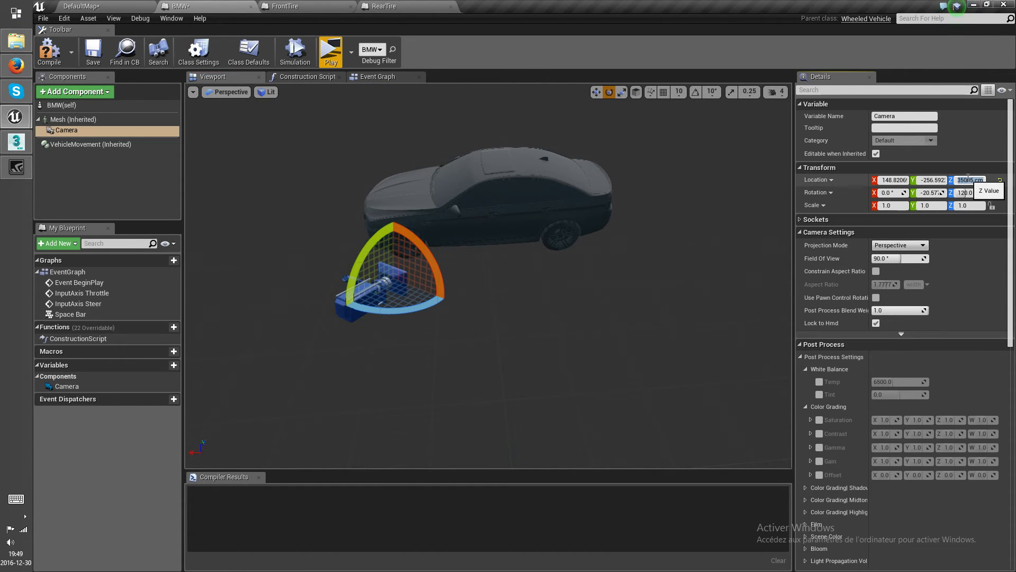
type("0")
key("Return")
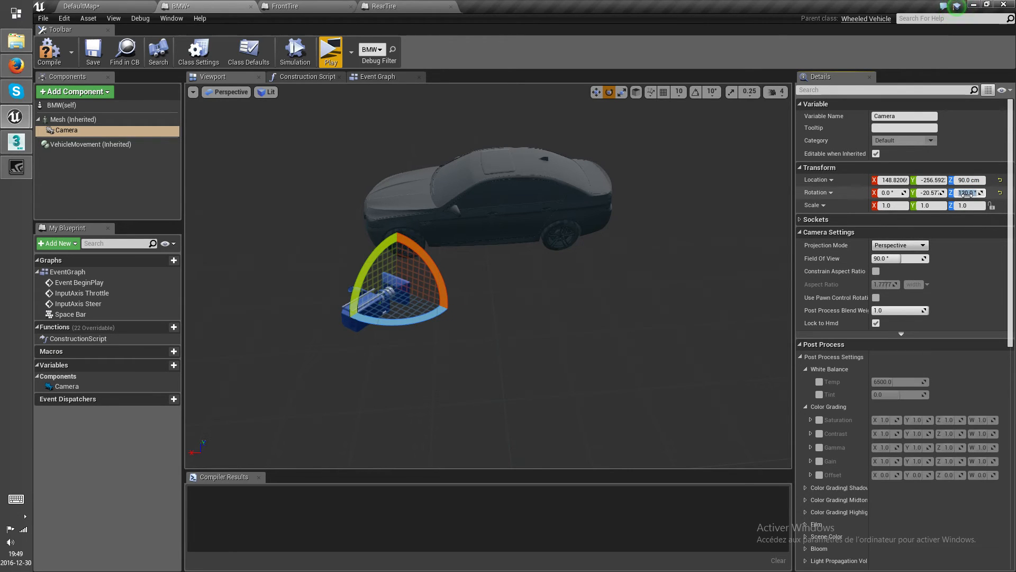
key("Return")
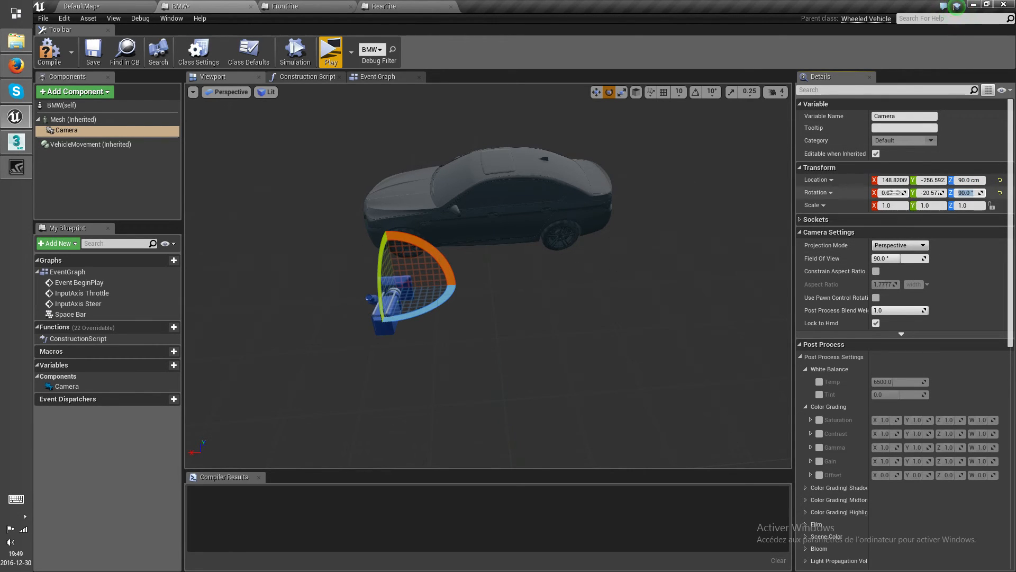
- Level the camera with a Y rotation of 0°, shift it to about X 166 and Z 80, and compile the blueprint
mouse_move(668, 295)
right_mouse_down()
mouse_move(593, 281)
mouse_move(683, 291)
mouse_move(657, 286)
right_mouse_up()
key("w")
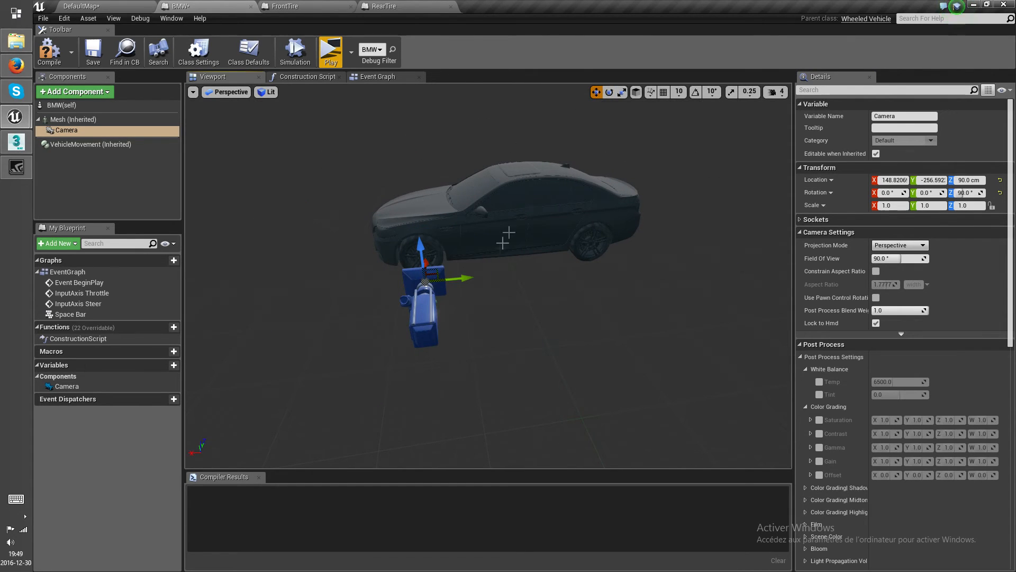
left_click_drag(468, 276, 452, 277)
left_click_drag(405, 248, 406, 254)
left_click(50, 55)
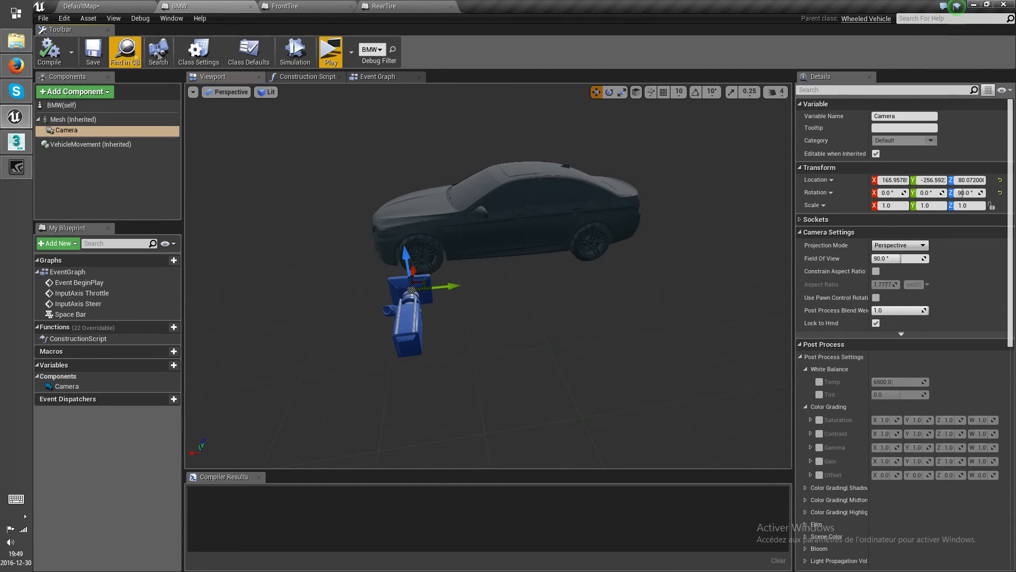
left_click(973, 5)
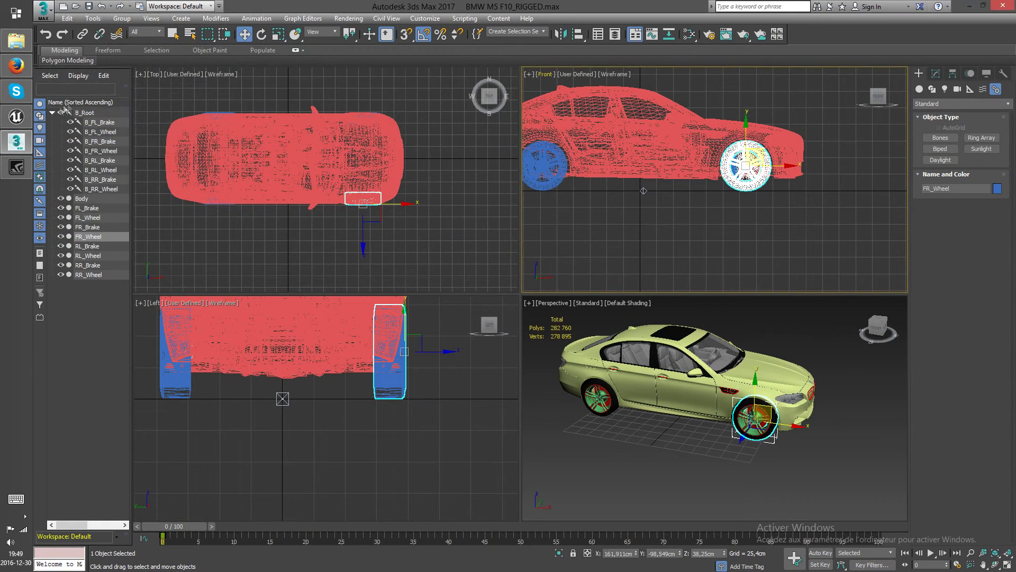
left_click(16, 117)
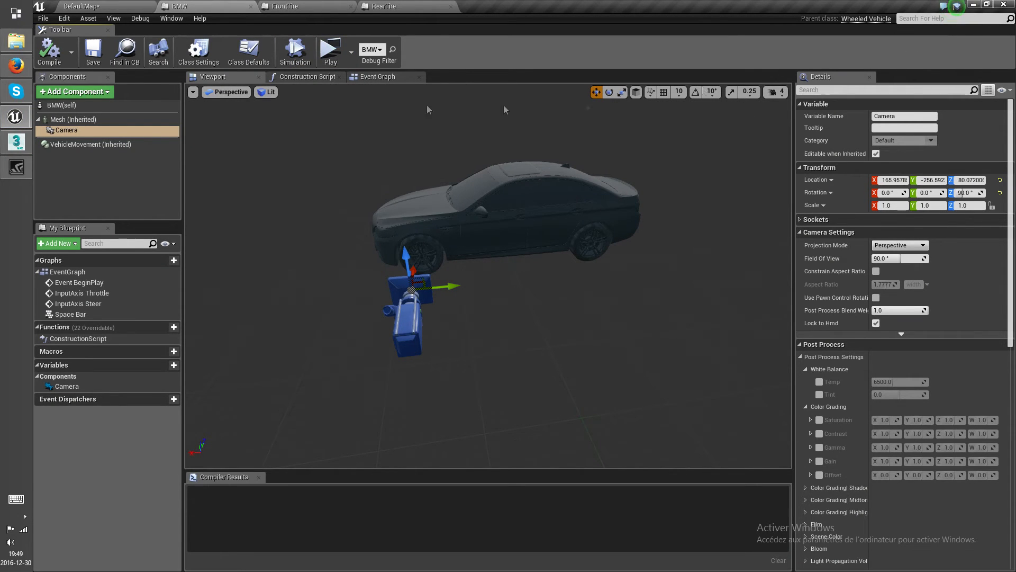
- Play the DefaultMap level and steer the car both ways to examine how the front wheel and brake move
left_click(104, 10)
left_click(550, 39)
key("a")
key("d")
key("a")
key("d")
key("a")
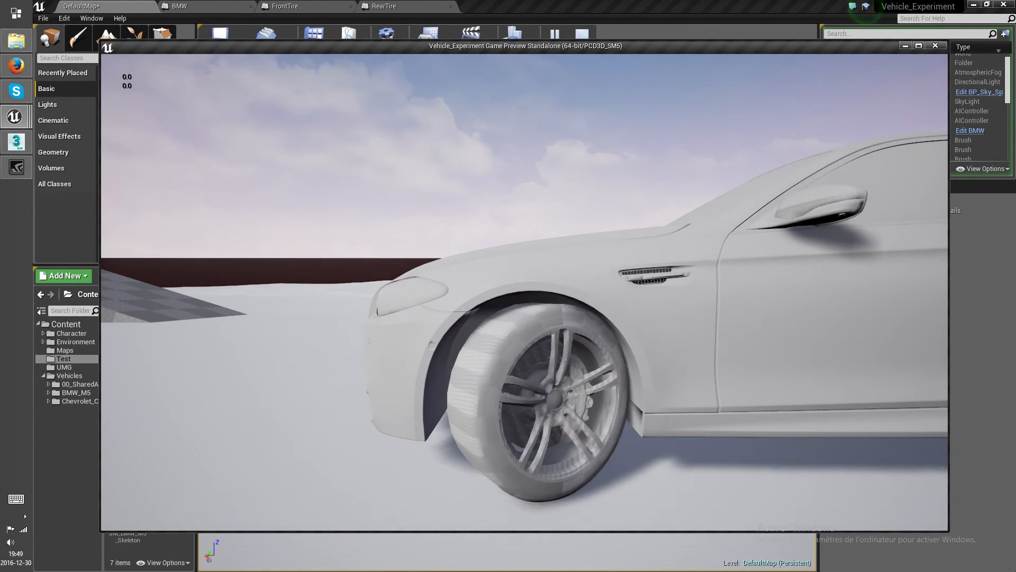
key("d")
key("a")
key("Escape")
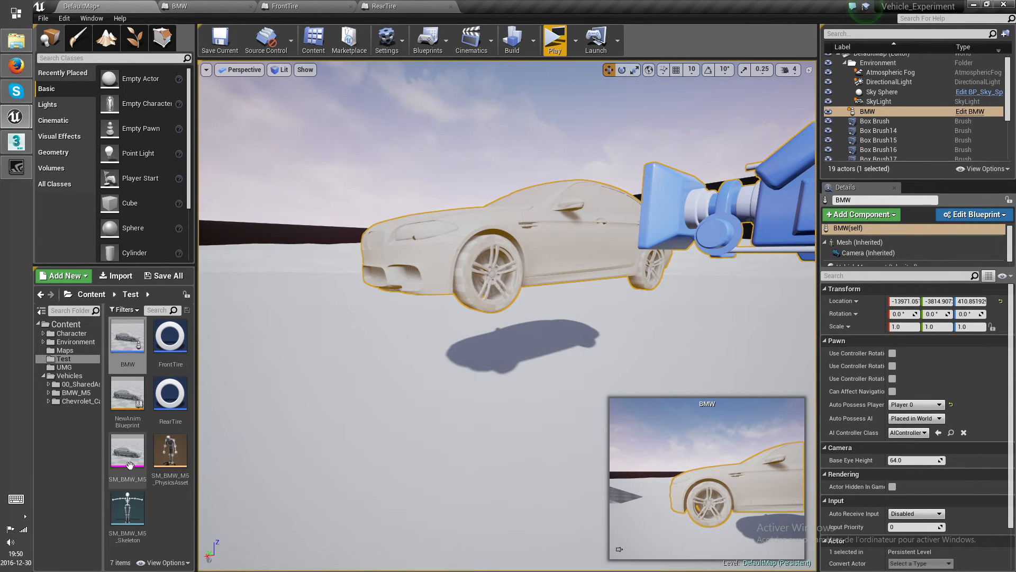
- Open NewAnimBlueprint's Anim Graph and add a Copy Bone node beside the Wheel Handler
double_click(128, 401)
scroll(460, 356, "up", 4)
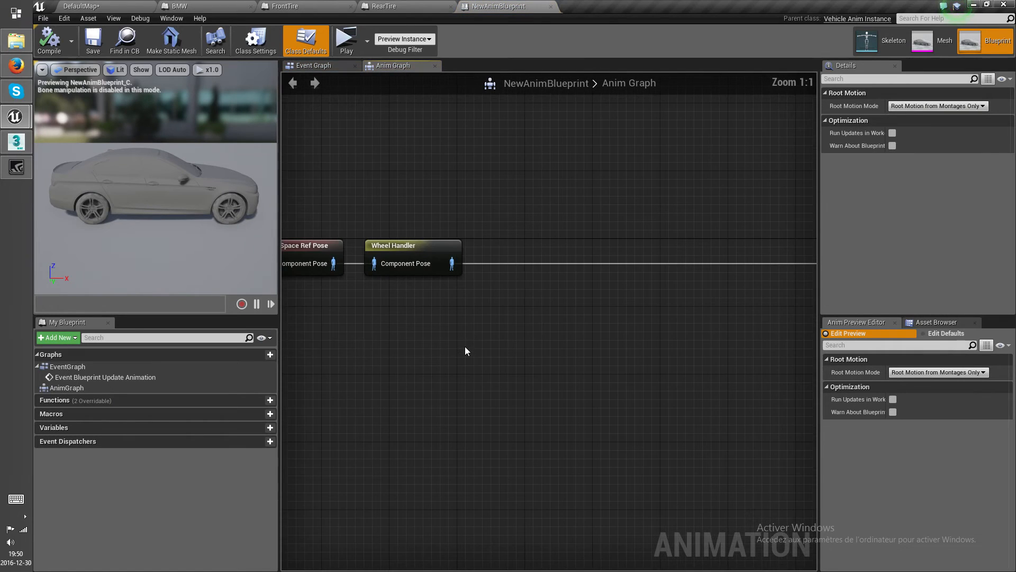
left_click_drag(453, 259, 491, 284)
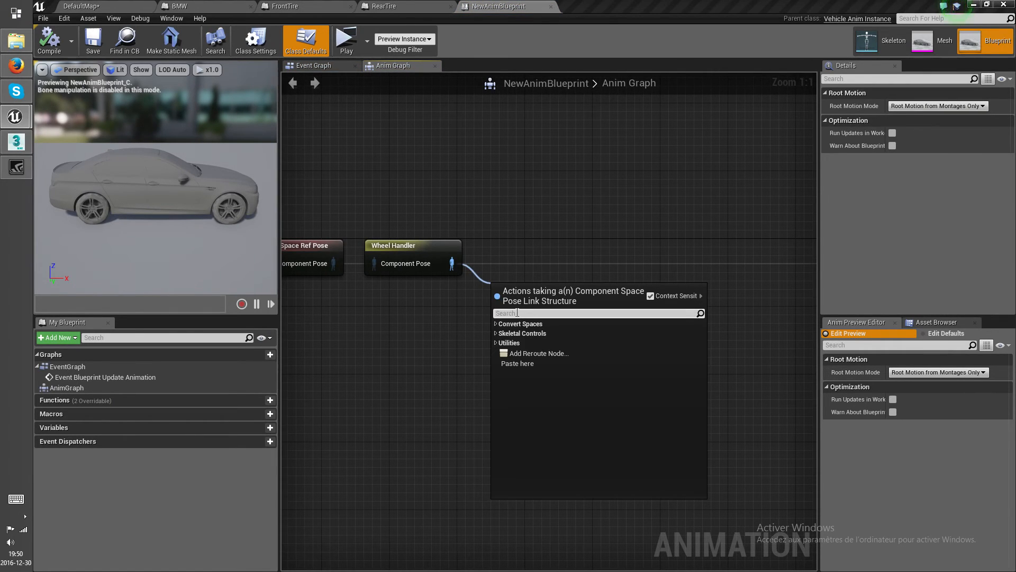
type("coby")
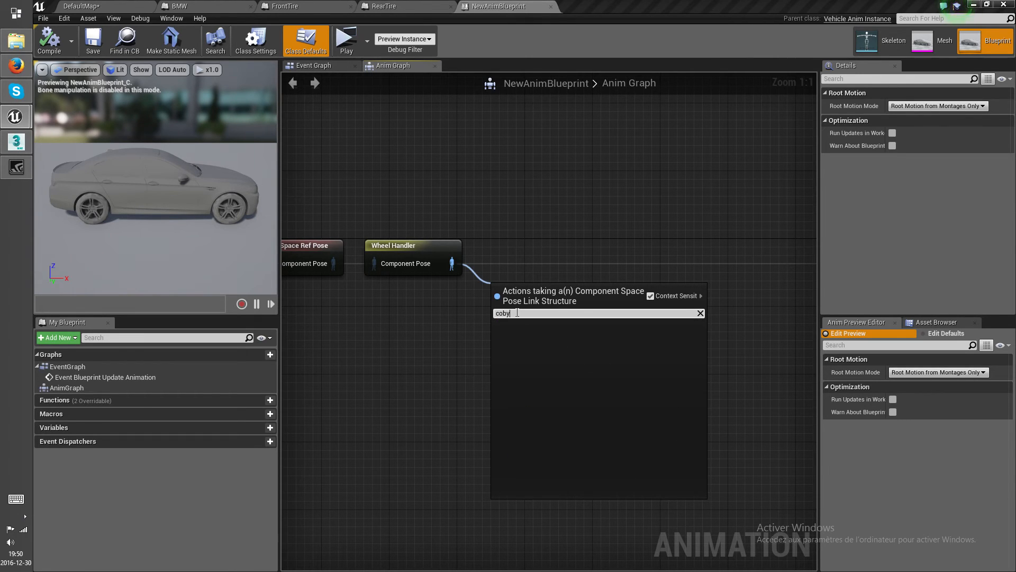
key("BackSpace")
key("BackSpace")
type("p")
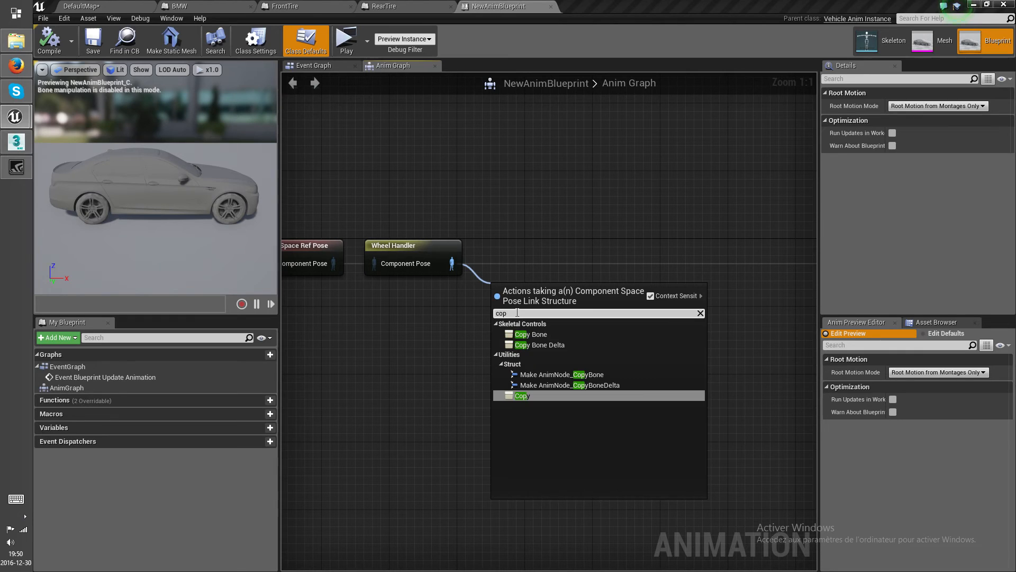
type("y")
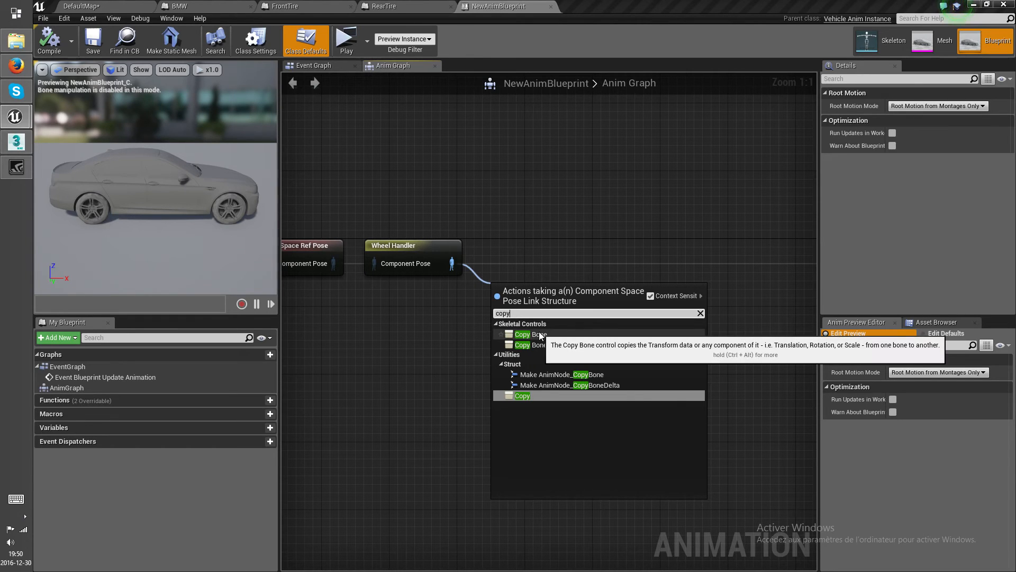
left_click(532, 334)
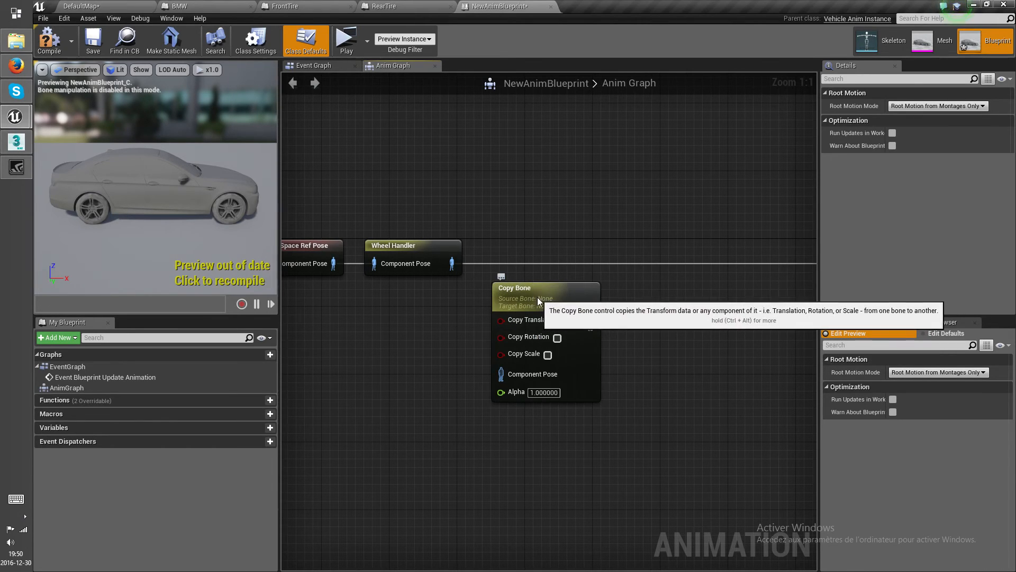
- Wire the Copy Bone node between Wheel Handler and Component To Local, and align it with that row
left_click(524, 290)
left_click_drag(452, 264, 501, 374)
left_click_drag(589, 322, 731, 263)
left_click_drag(459, 298, 468, 256)
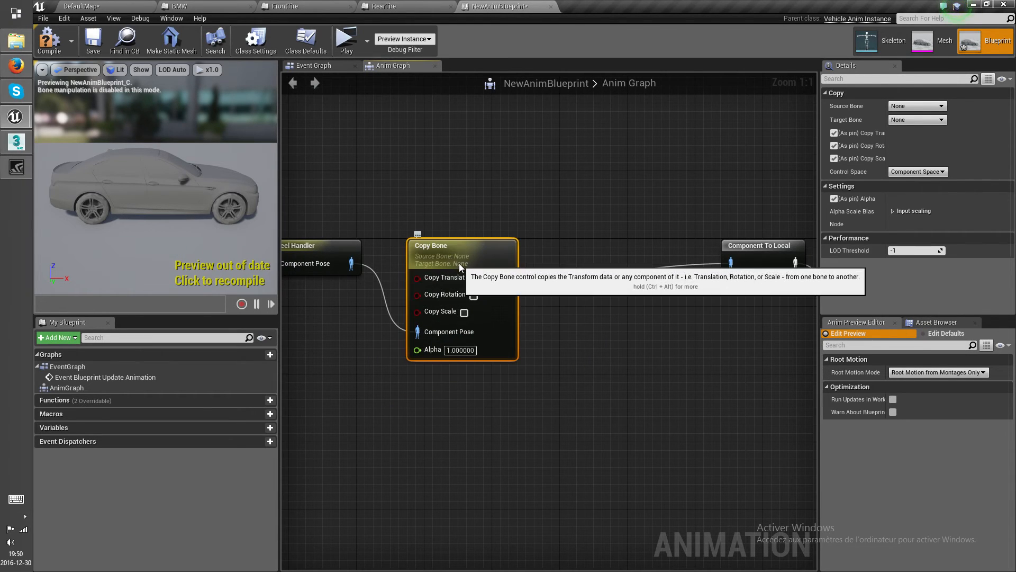
- Set the Copy Bone node's source bone to B_RR_Wheel and its target bone to B_RR_Brake
left_click(906, 107)
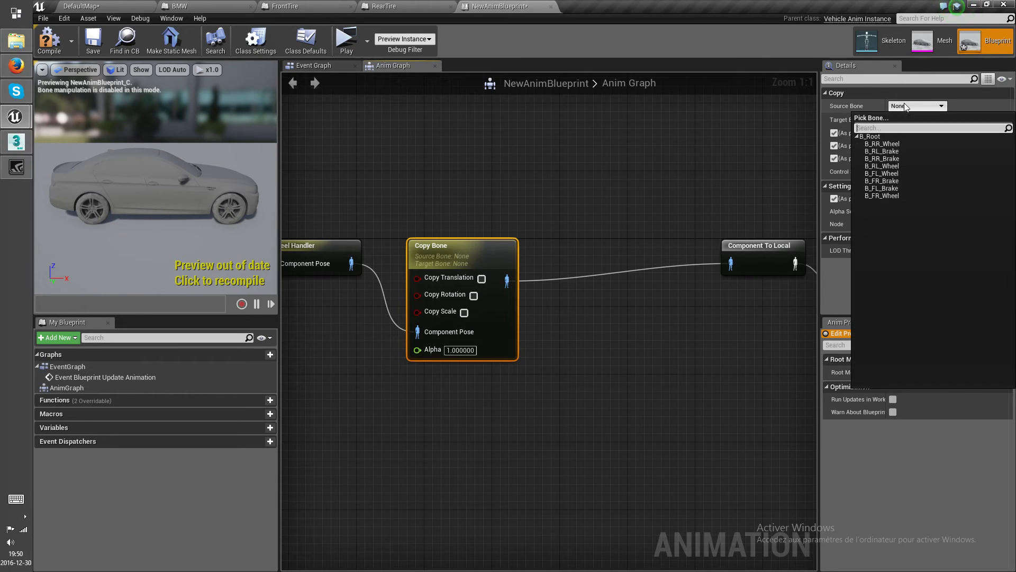
left_click(894, 143)
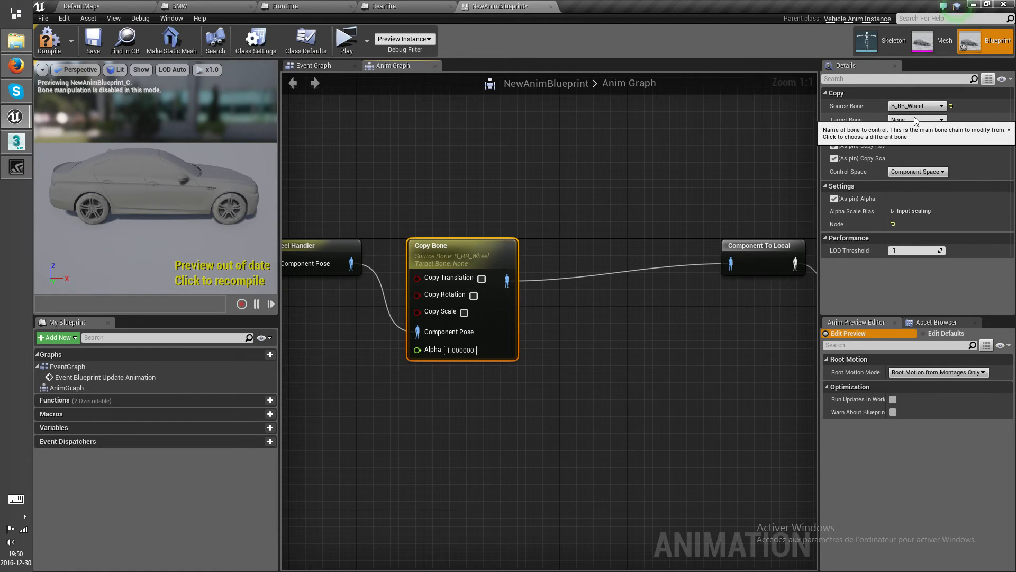
left_click(915, 120)
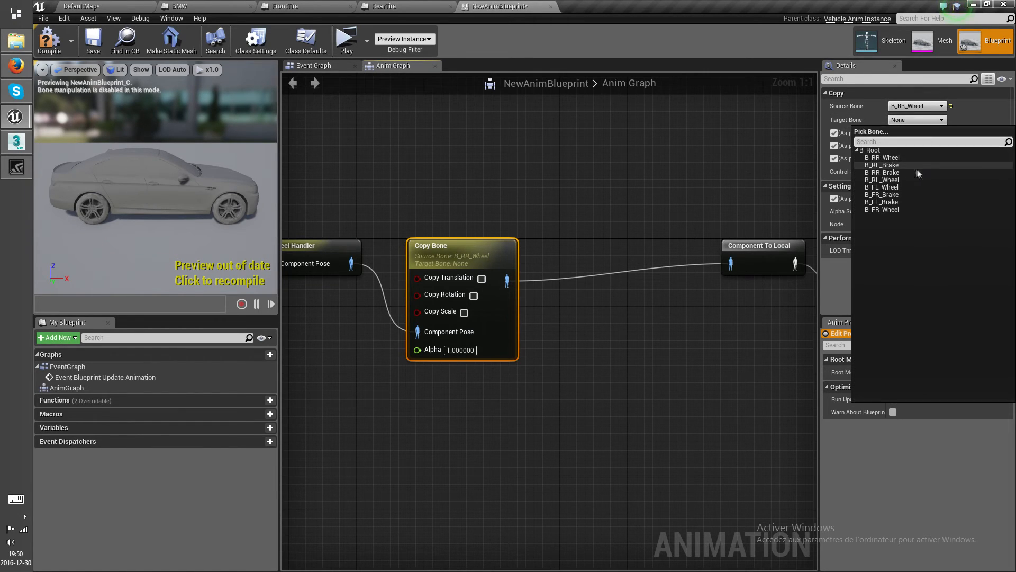
left_click(910, 117)
left_click(909, 118)
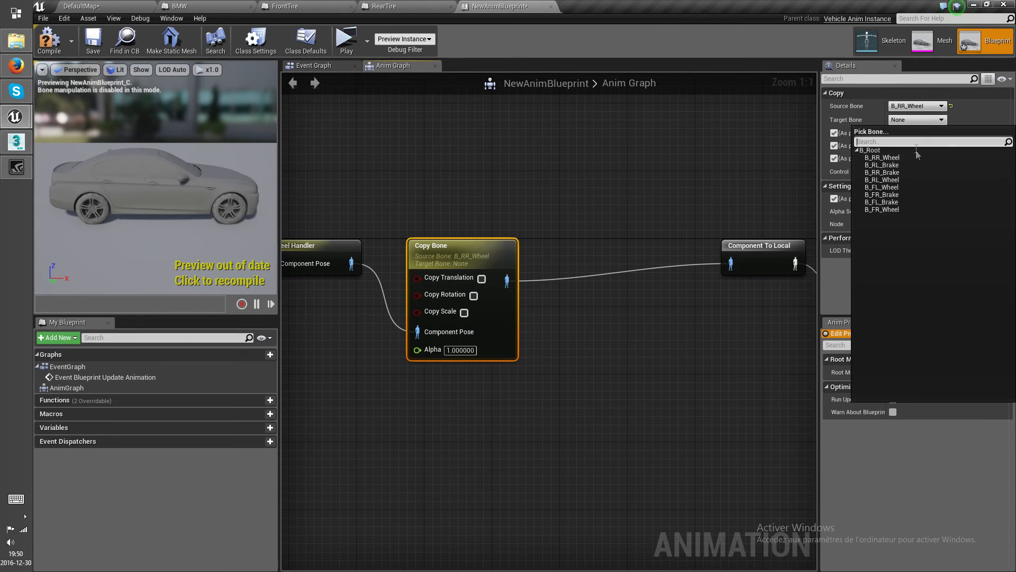
left_click(891, 173)
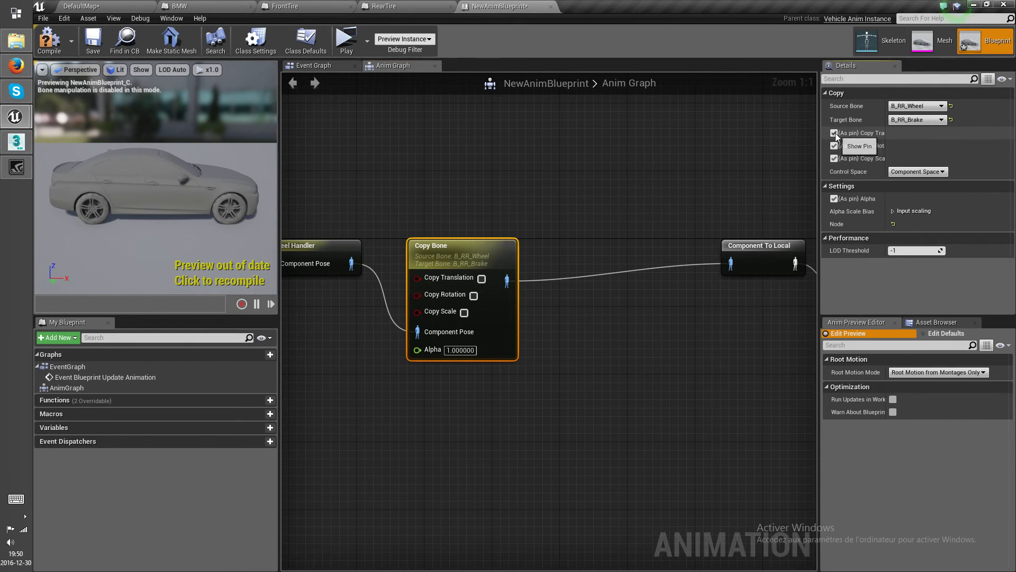
- Hide the Copy Bone node's translation, rotation, scale and alpha pins, and enable Copy Translation, keeping Component Space
left_click(834, 133)
left_click(834, 146)
left_click(834, 158)
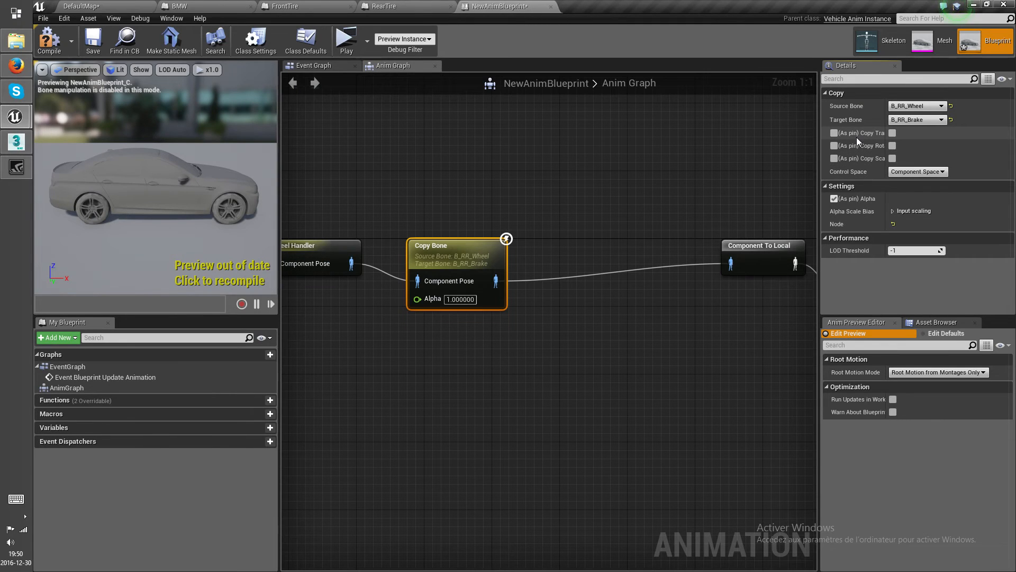
left_click(892, 133)
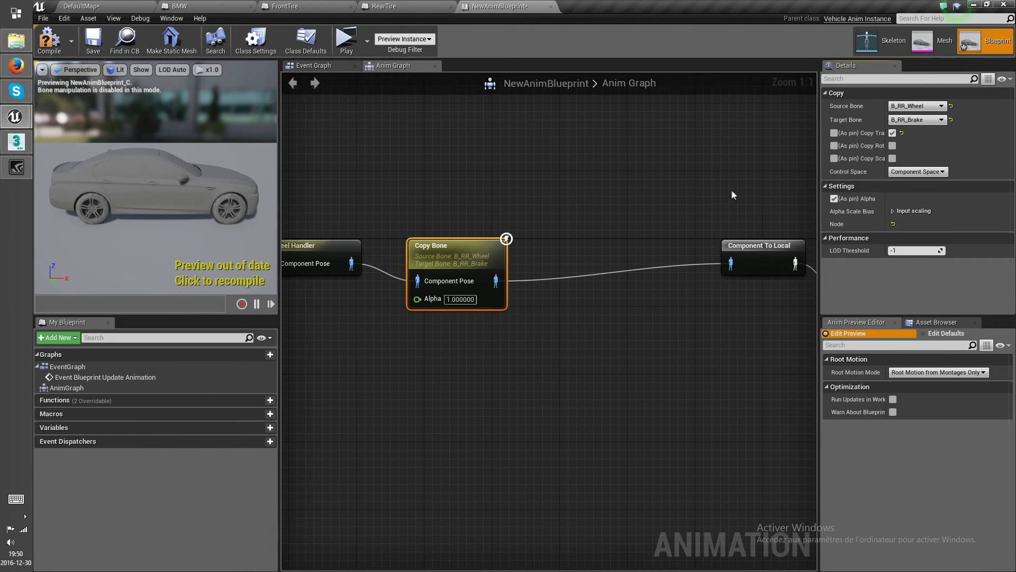
left_click(916, 172)
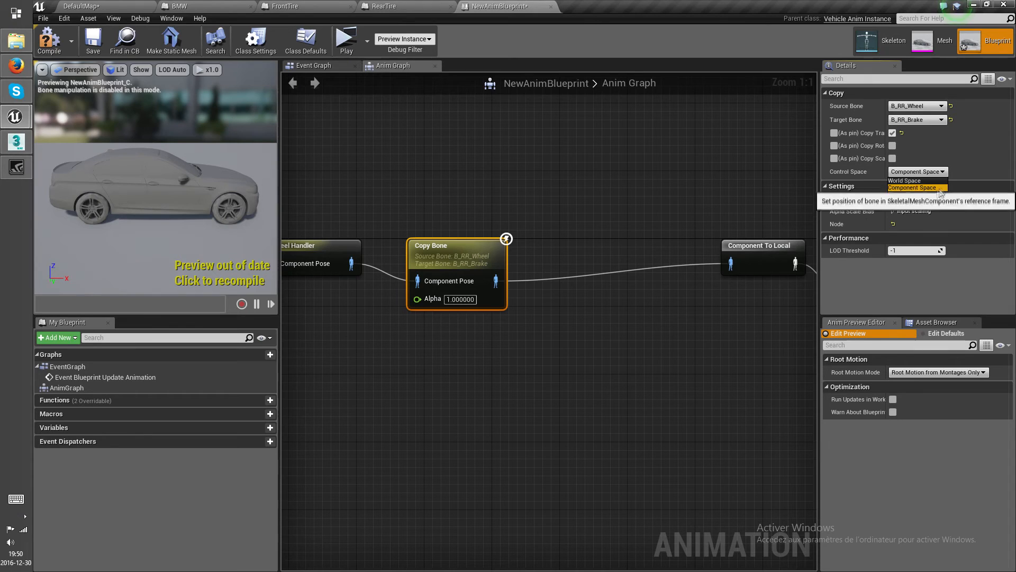
left_click(885, 167)
right_click_drag(593, 210, 653, 166)
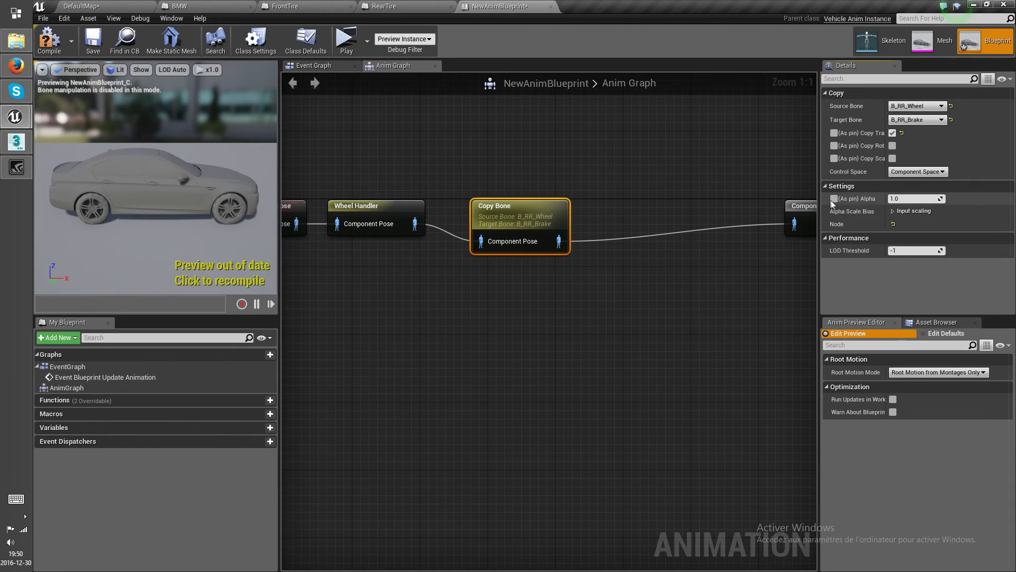
left_click(834, 199)
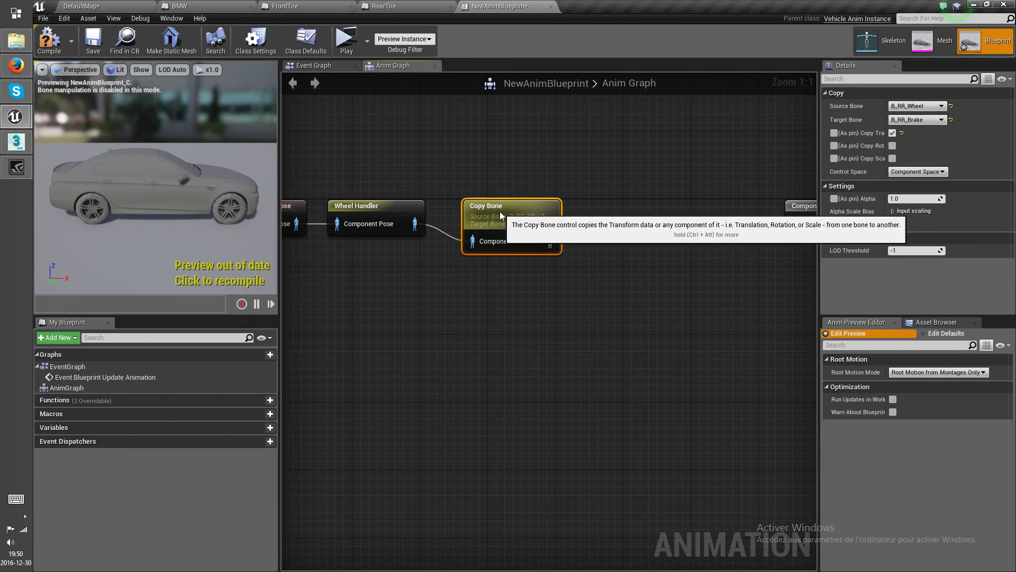
- Paste three copies of the Copy Bone node and place the first copy beside the original in the row
right_click_drag(614, 284, 552, 255)
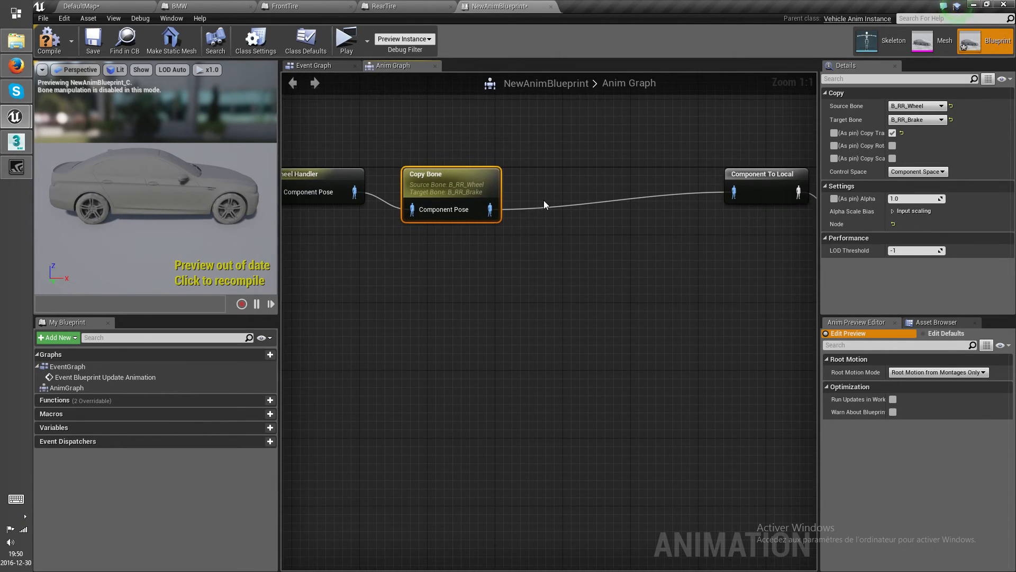
key("ctrl+v")
key("ctrl+v")
key("ctrl+v")
scroll(517, 181, "down", 2)
left_click(565, 214)
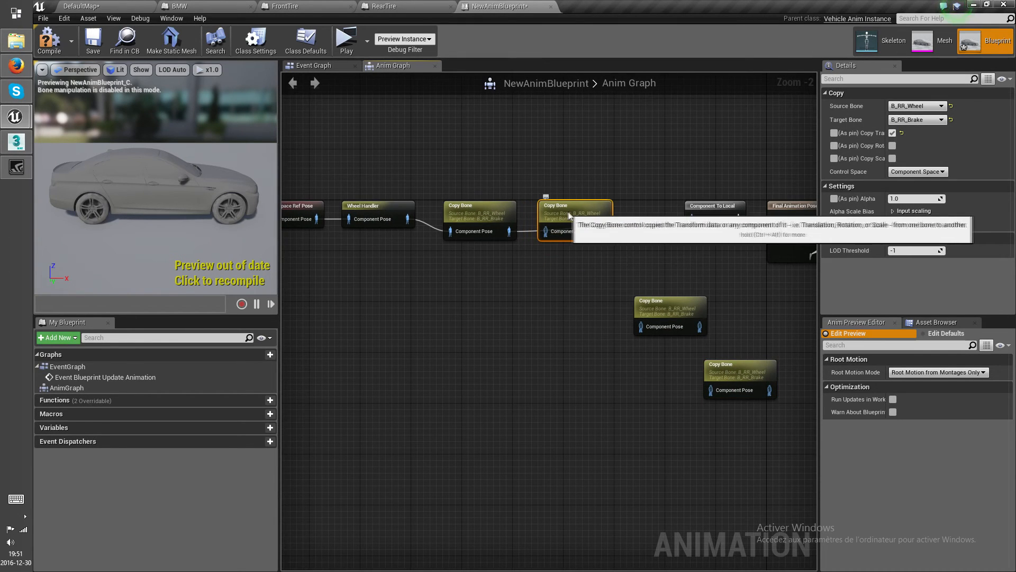
left_click_drag(567, 216, 573, 216)
- Move Component To Local and Final Animation Pose farther along, and line up the two remaining Copy Bone copies in the row
scroll(405, 179, "down", 3)
left_click_drag(540, 173, 635, 221)
left_click_drag(594, 191, 772, 192)
left_click(588, 306)
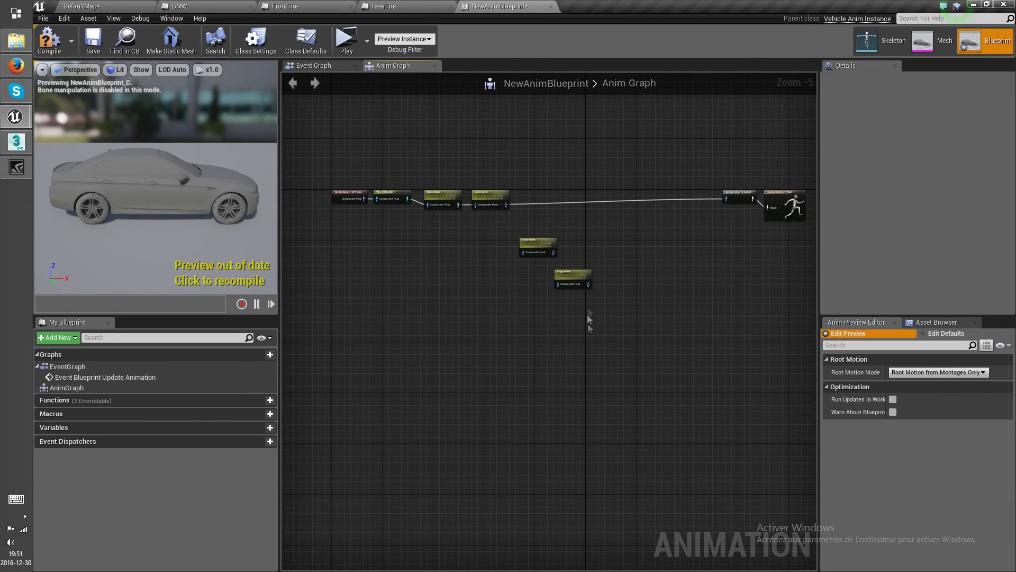
left_click_drag(522, 239, 535, 196)
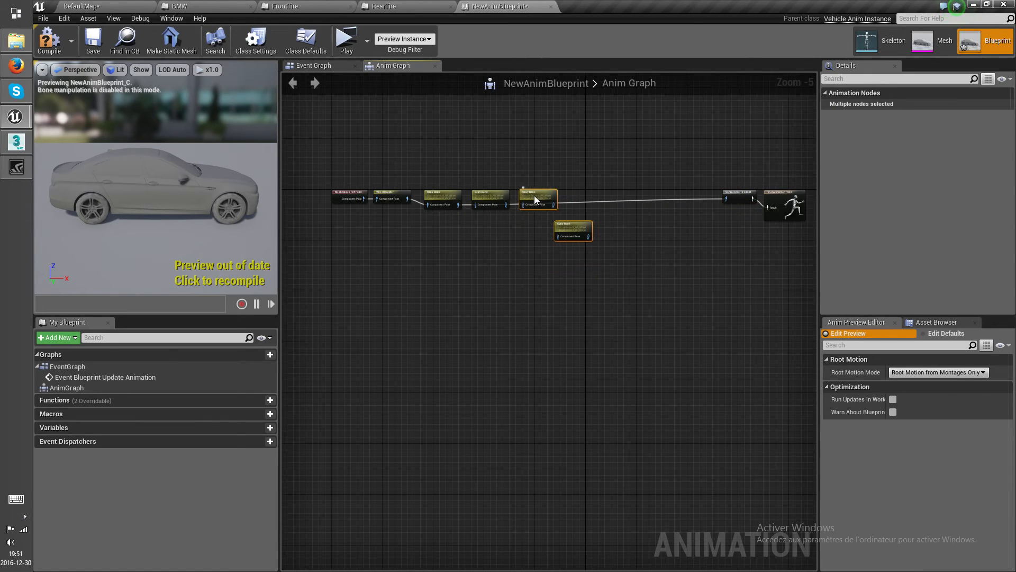
left_click(566, 231)
left_click_drag(567, 231, 577, 199)
- Set the second Copy Bone node's source bone to B_RL_Wheel and its target bone to B_RL_Brake
scroll(499, 209, "up", 5)
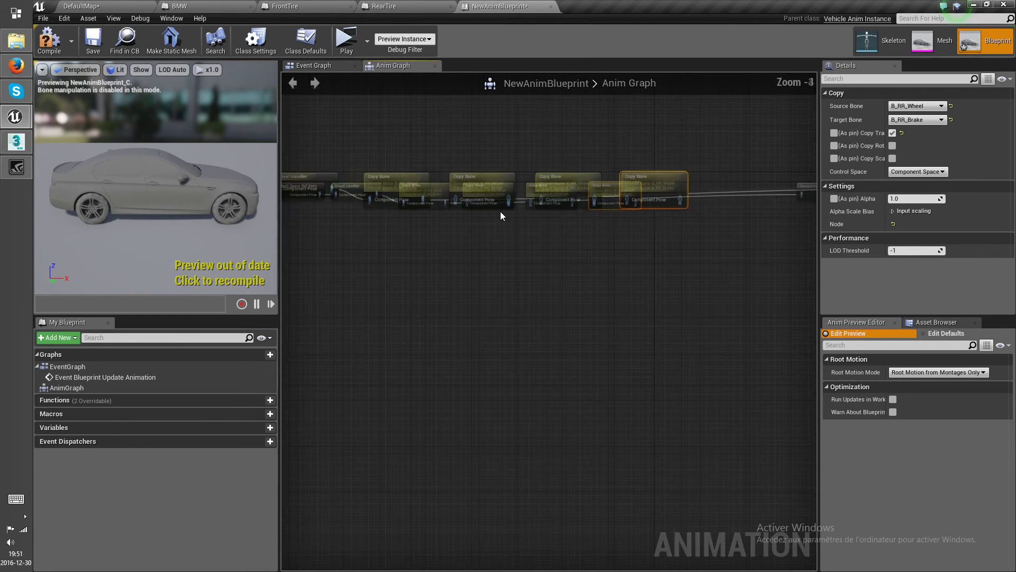
left_click(466, 173)
left_click(916, 105)
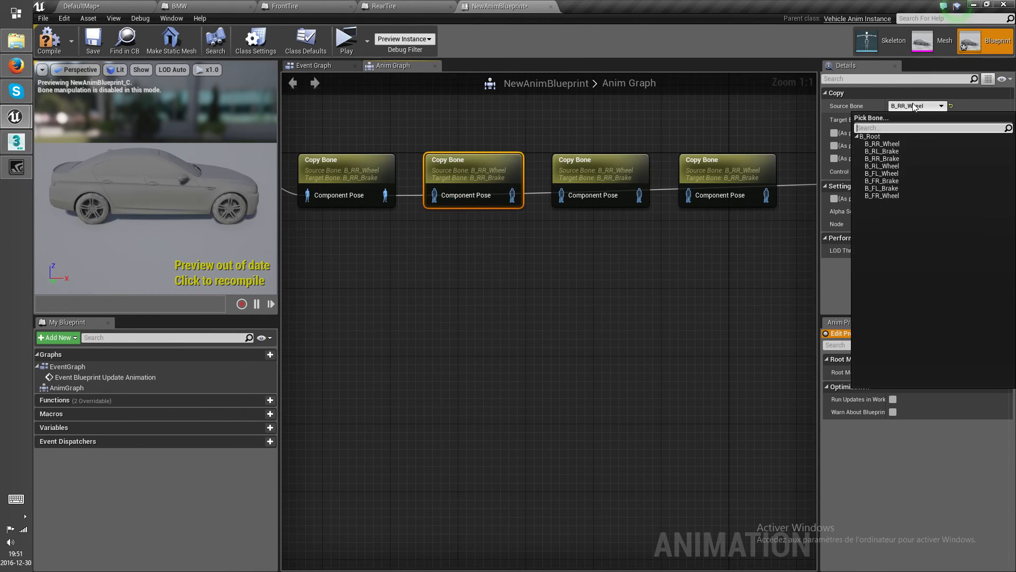
left_click(900, 166)
left_click(920, 120)
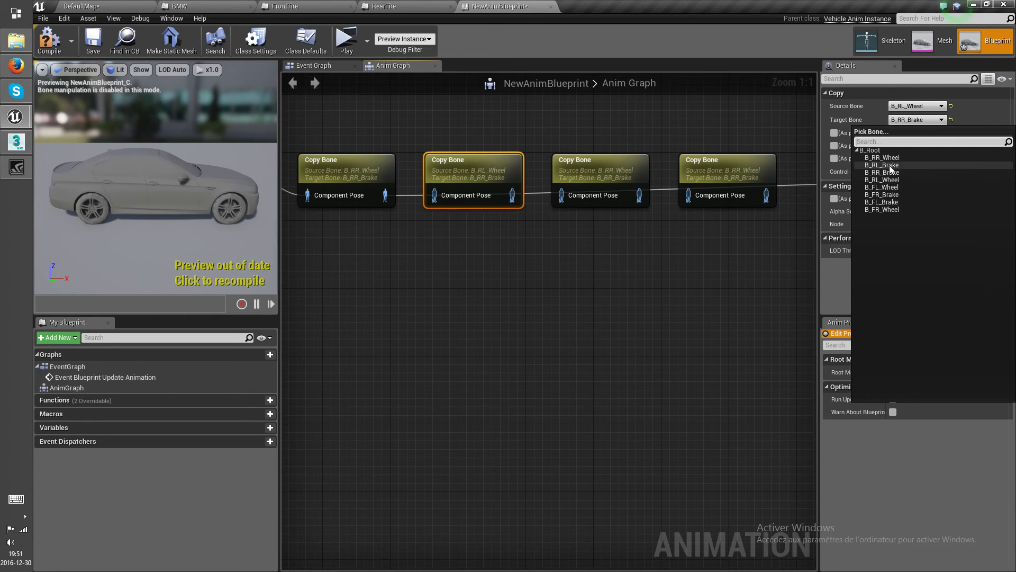
left_click(895, 165)
- Set the third Copy Bone node's source bone to B_FL_Wheel and its target bone to B_FL_Brake
left_click(383, 172)
left_click(620, 196)
left_click(910, 106)
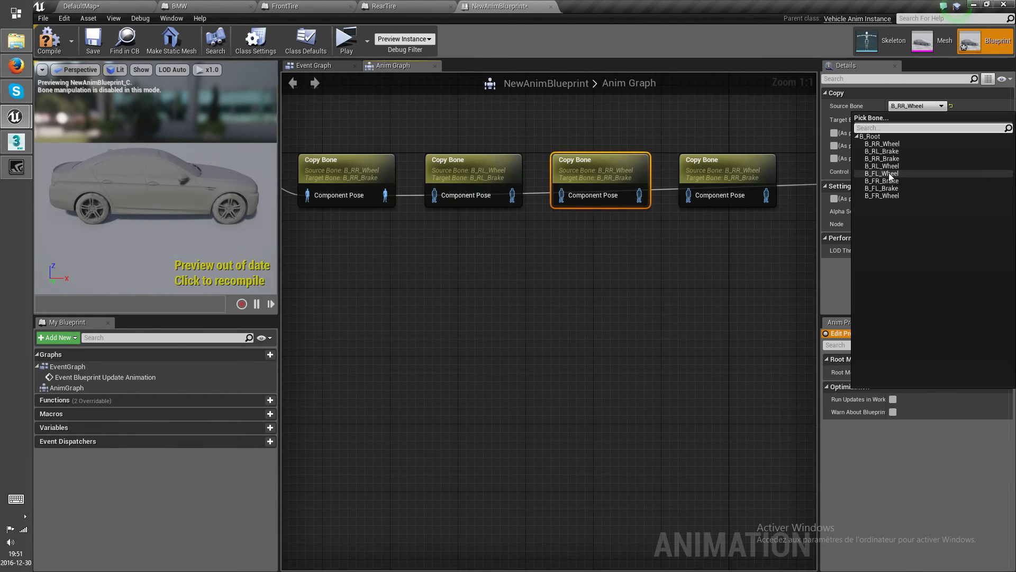
left_click(890, 174)
left_click(915, 119)
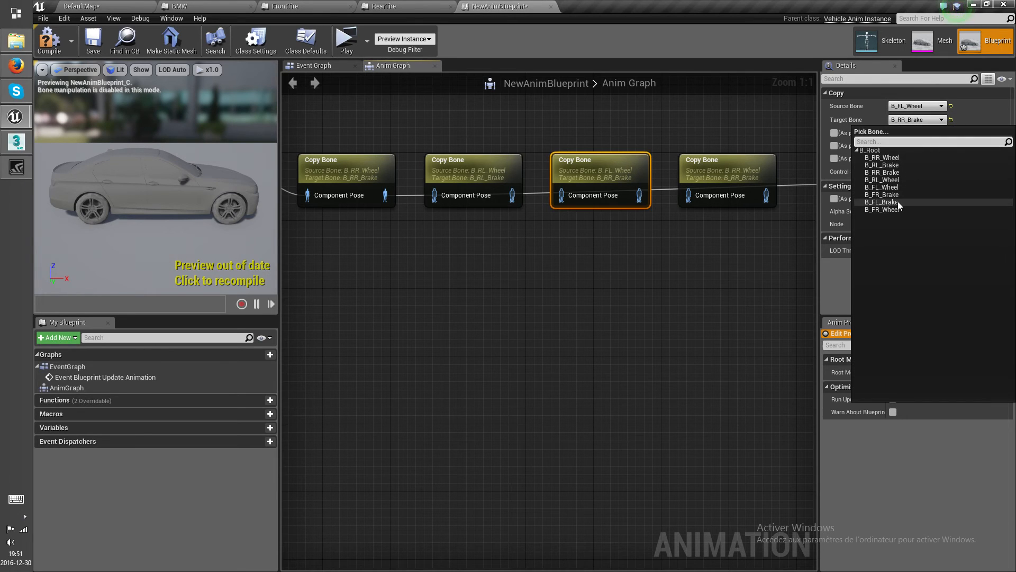
left_click(882, 202)
- Set the fourth Copy Bone node's source bone to B_FR_Wheel and its target bone to B_FR_Brake
right_click_drag(769, 245, 653, 254)
left_click(596, 169)
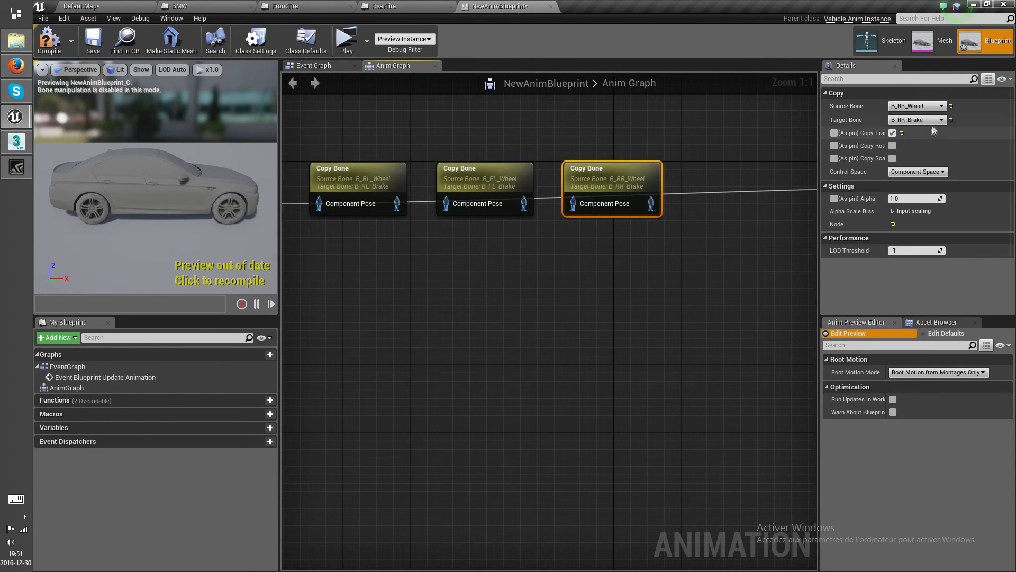
left_click(917, 106)
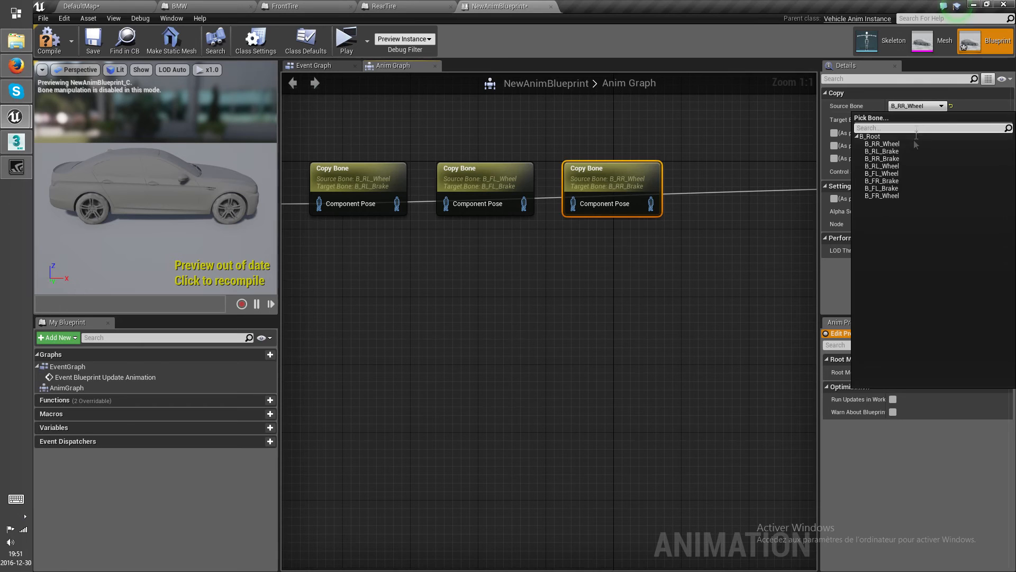
left_click(893, 195)
left_click(917, 119)
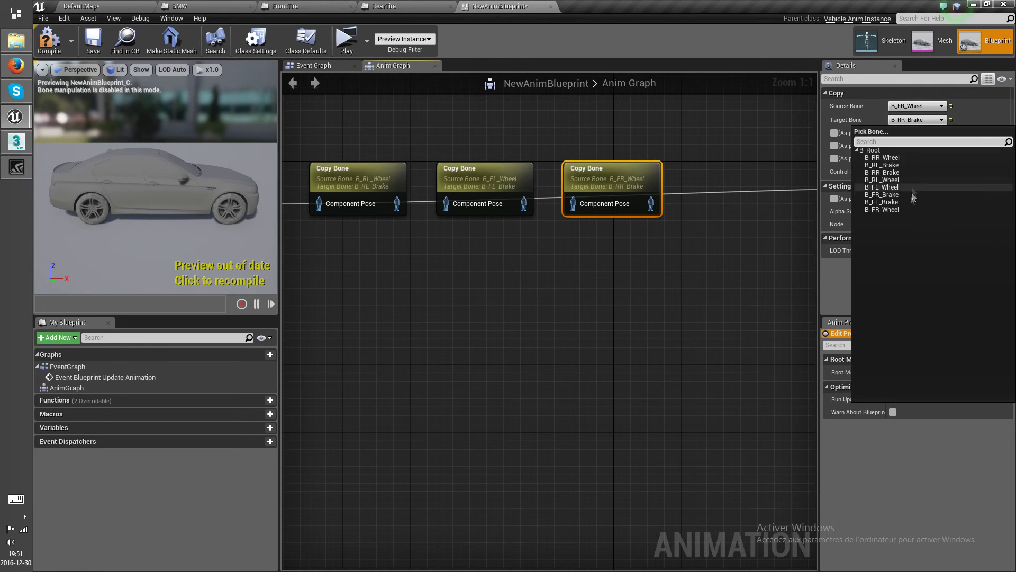
left_click(882, 195)
- Wire the four Copy Bone nodes together in sequence and connect the last one to Component To Local
right_click_drag(464, 189, 667, 171)
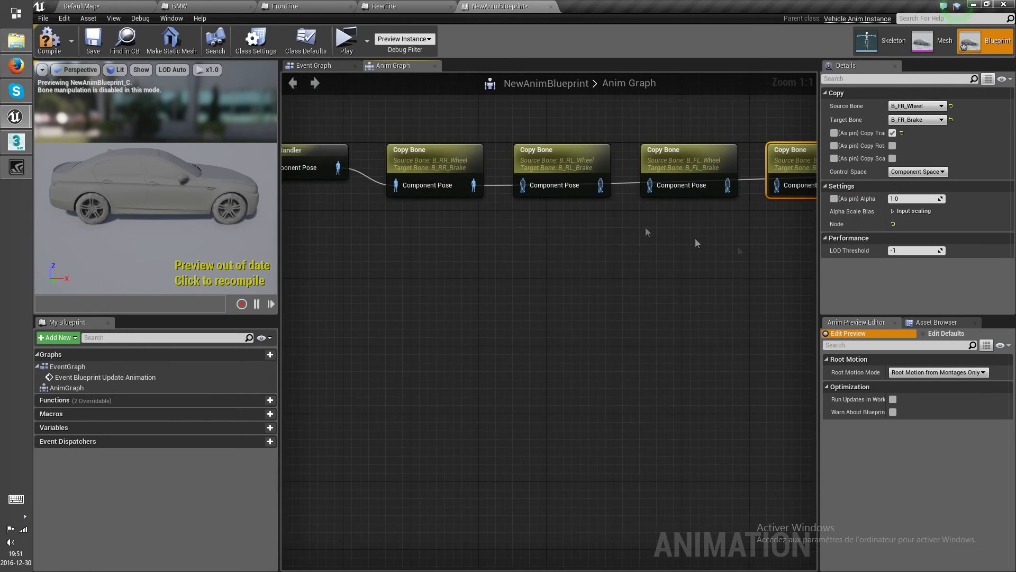
left_click_drag(473, 186, 524, 184)
left_click_drag(599, 185, 637, 189)
left_click_drag(728, 184, 776, 185)
right_click_drag(774, 216, 356, 208)
left_click_drag(438, 182, 775, 164)
- Compile NewAnimBlueprint and save the DefaultMap level
left_click(60, 44)
left_click(80, 5)
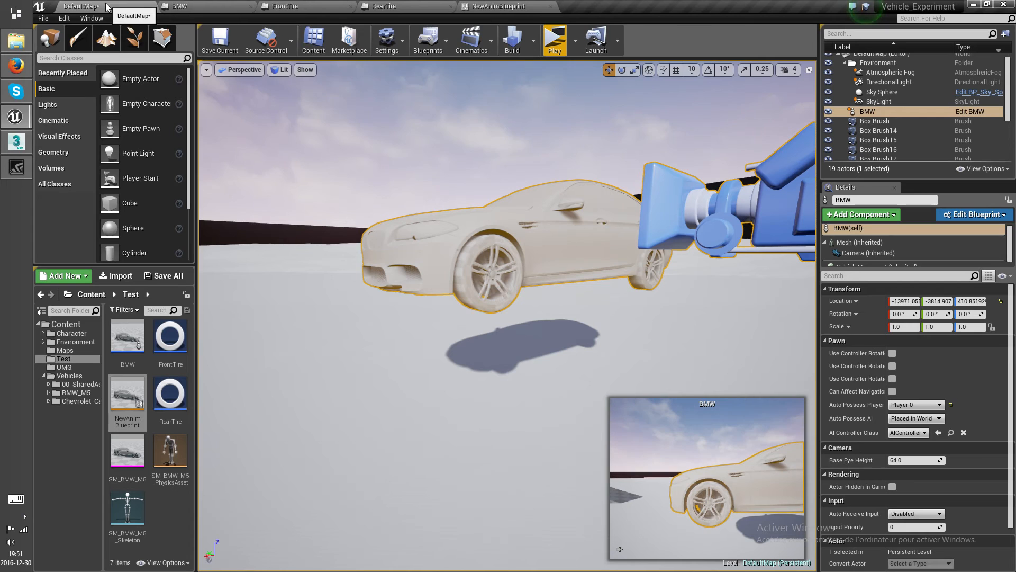
left_click(210, 43)
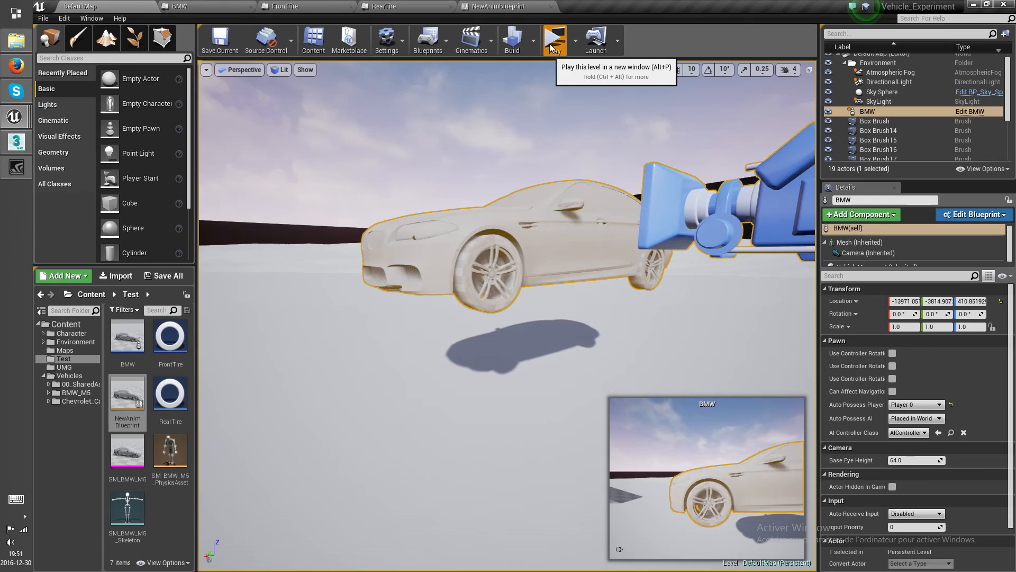
- Play the level and drive the BMW to examine how the front brake follows the wheel, ending the preview when done
left_click(555, 40)
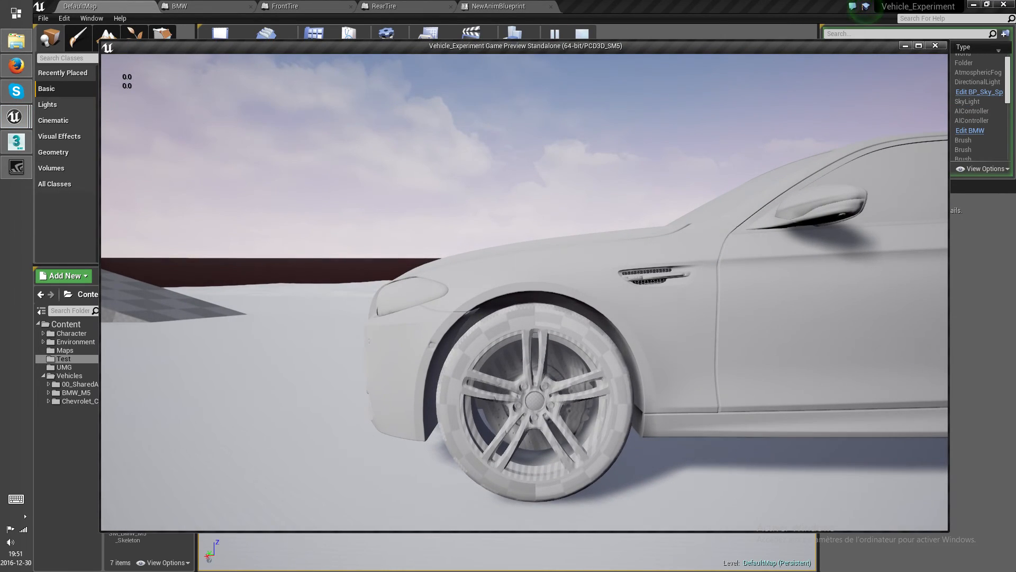
key("w")
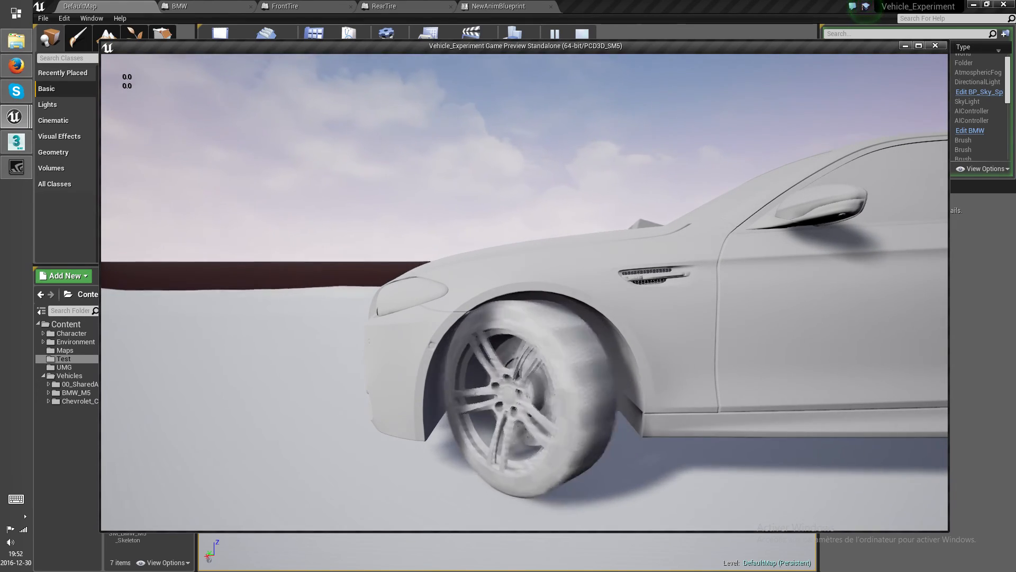
key("Escape")
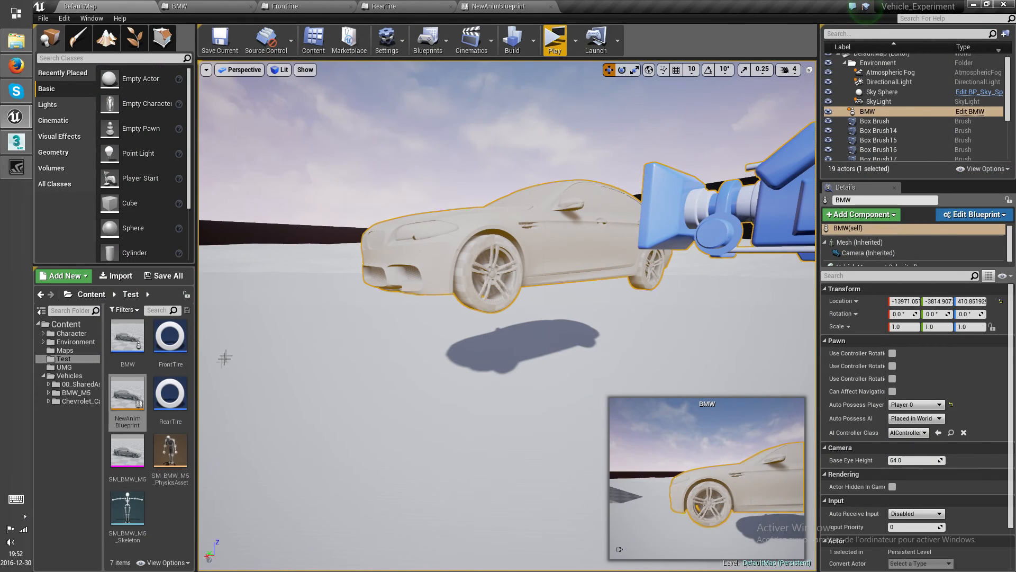
- In NewAnimBlueprint, add an Apply a Percentage of Rotation node and wire the last Copy Bone's output into its component pose
double_click(127, 394)
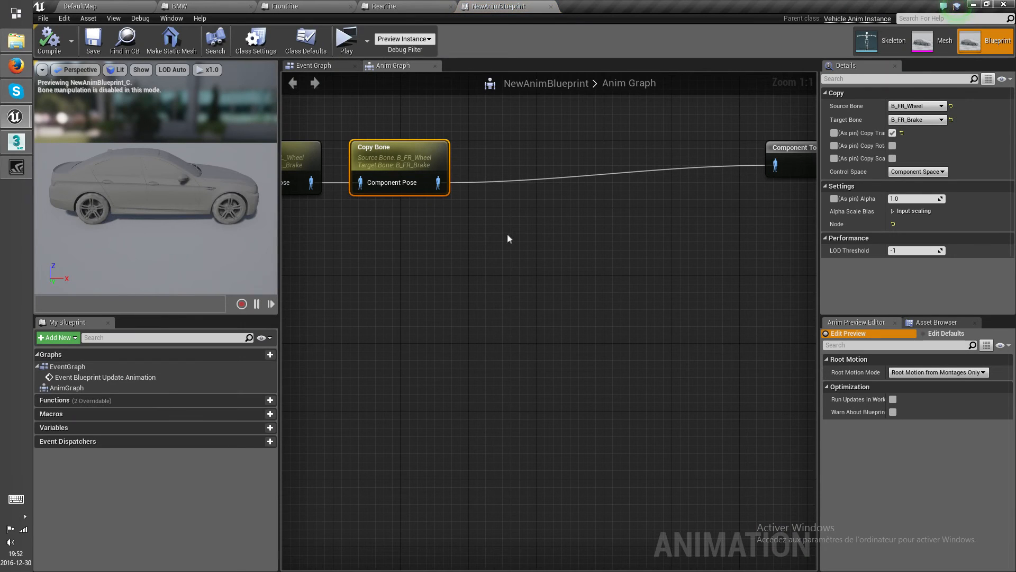
right_click_drag(519, 222, 478, 241)
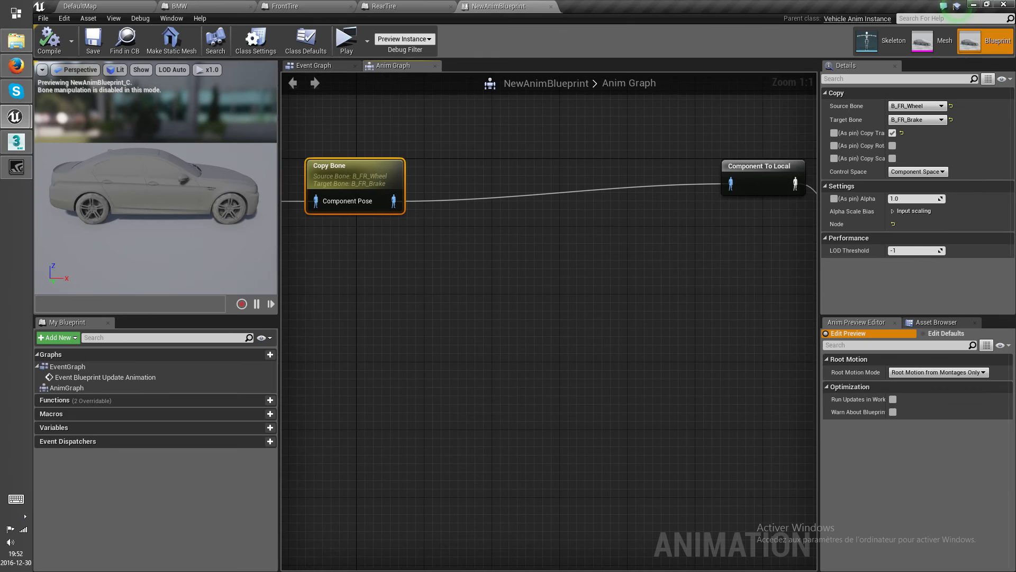
left_click_drag(394, 202, 451, 208)
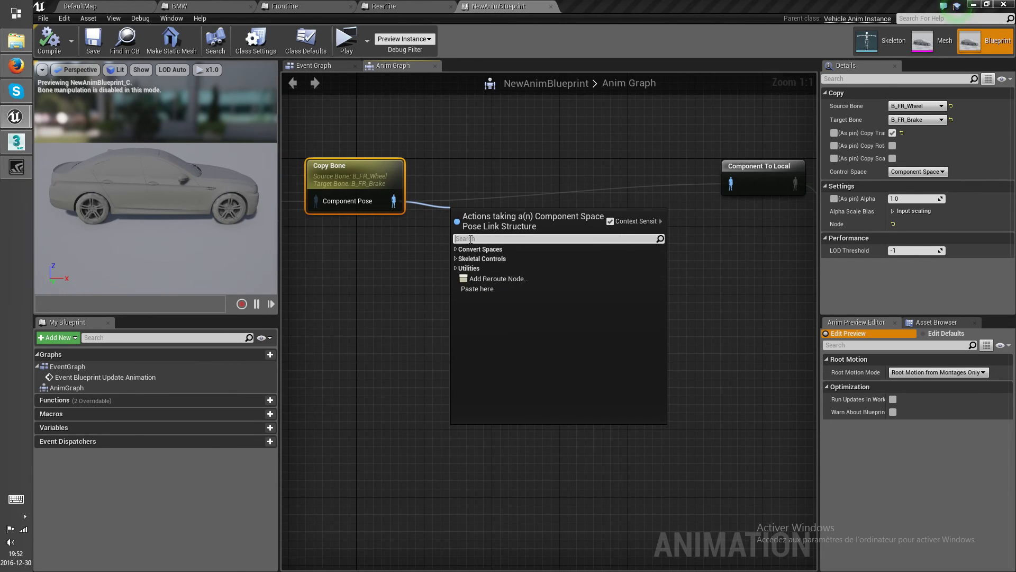
type("apply")
left_click(518, 259)
left_click_drag(392, 204, 459, 258)
- Set the rotation node's reference axis to Z Axis, target bone to B_FL_Brake and source bone to B_FL_Wheel
left_click(500, 226)
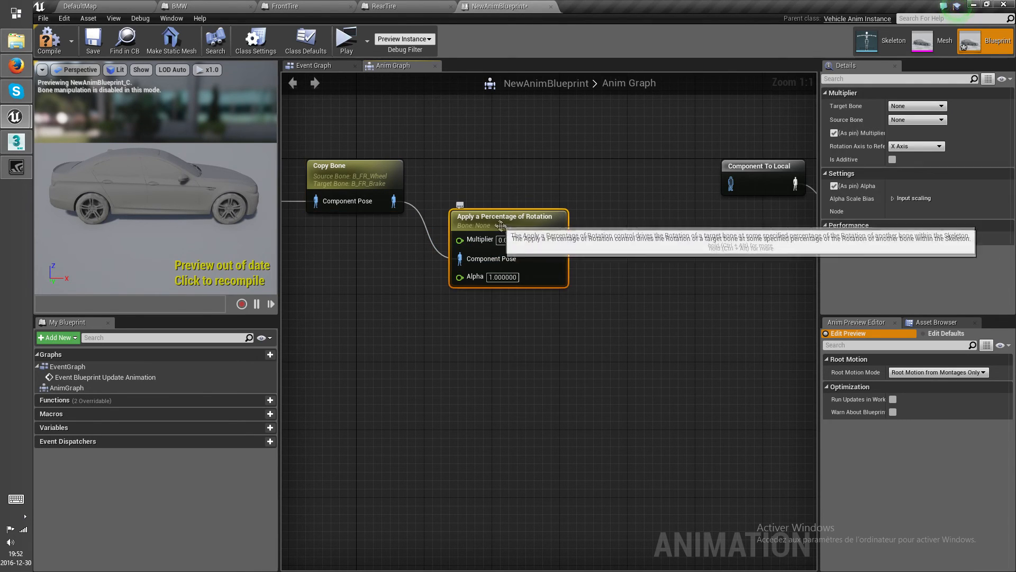
left_click(925, 147)
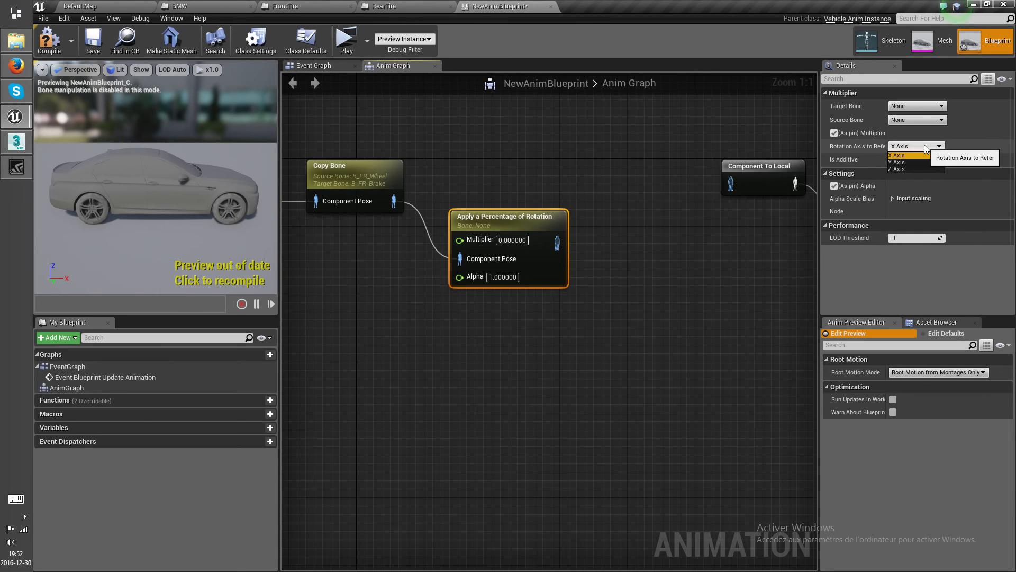
left_click(912, 169)
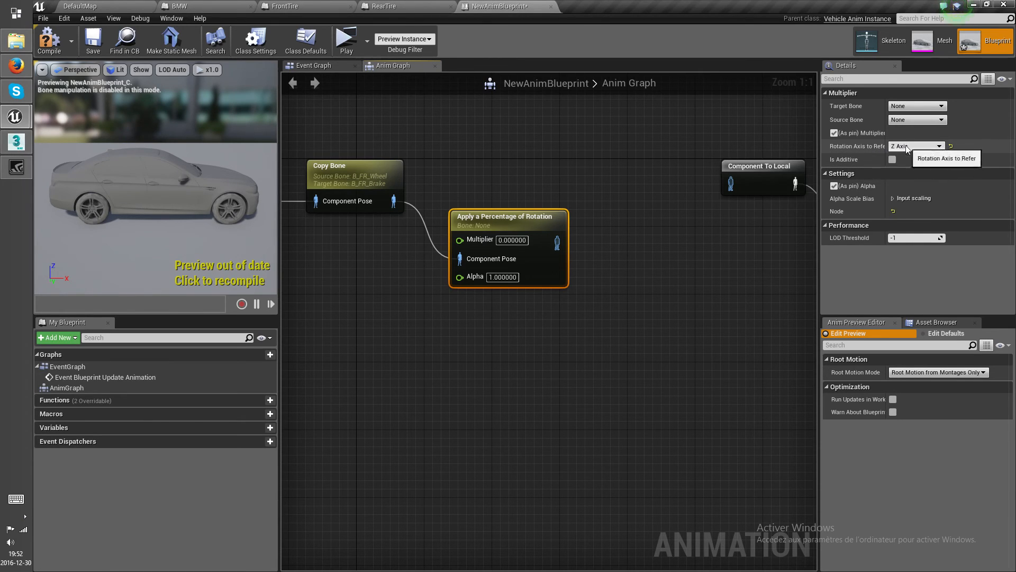
left_click(910, 108)
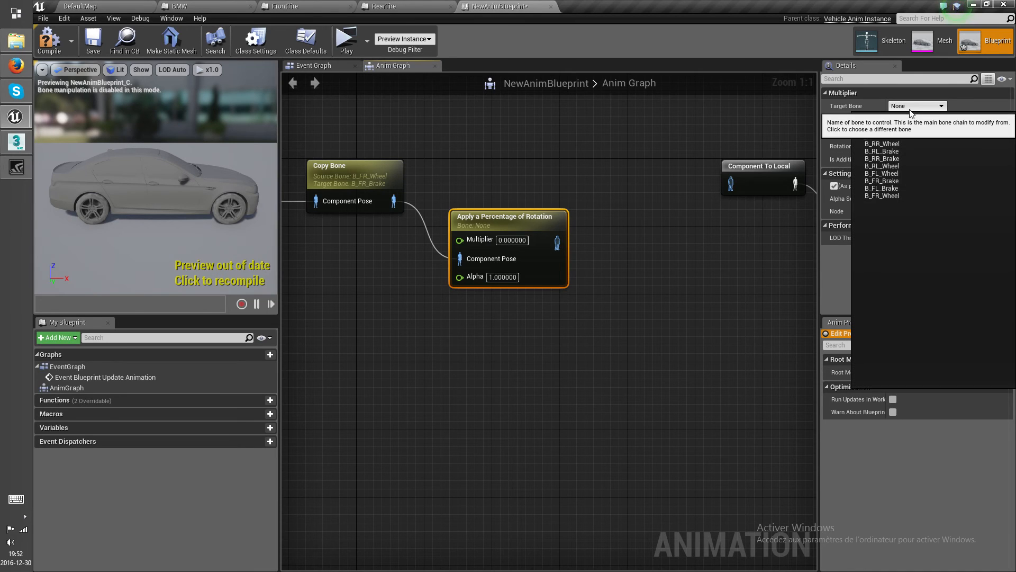
left_click(882, 174)
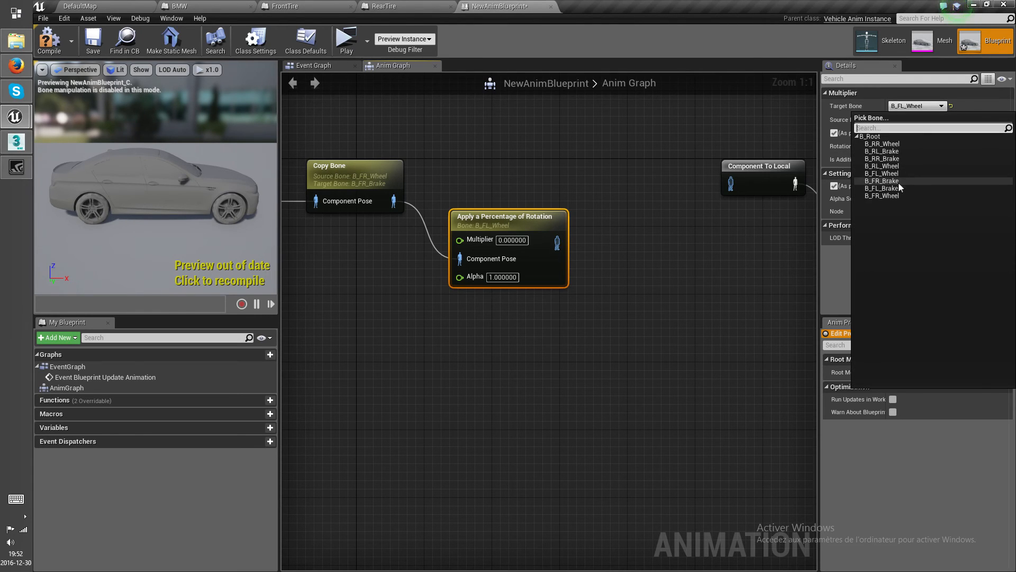
left_click(896, 187)
left_click(907, 123)
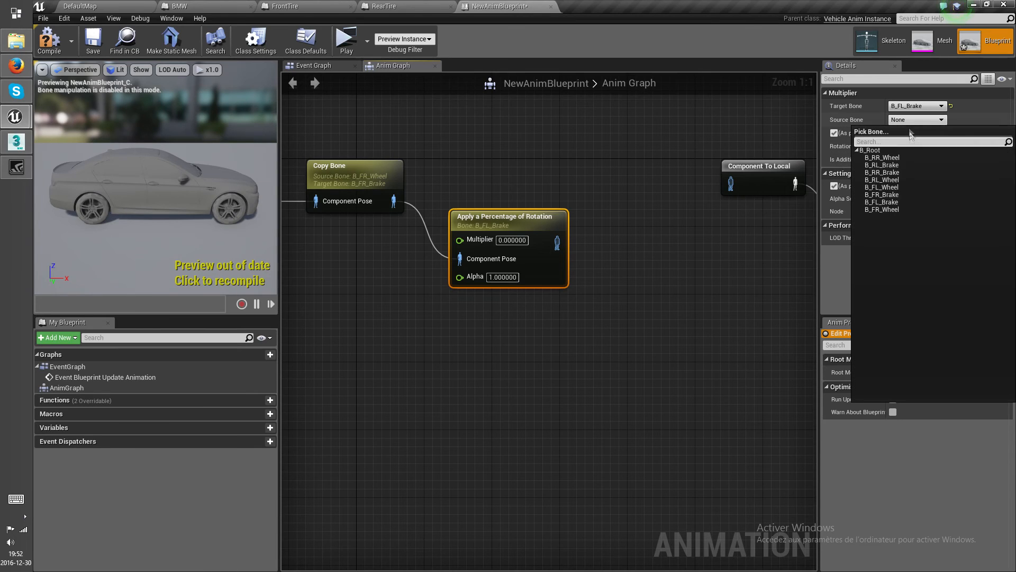
left_click(898, 188)
left_click(897, 187)
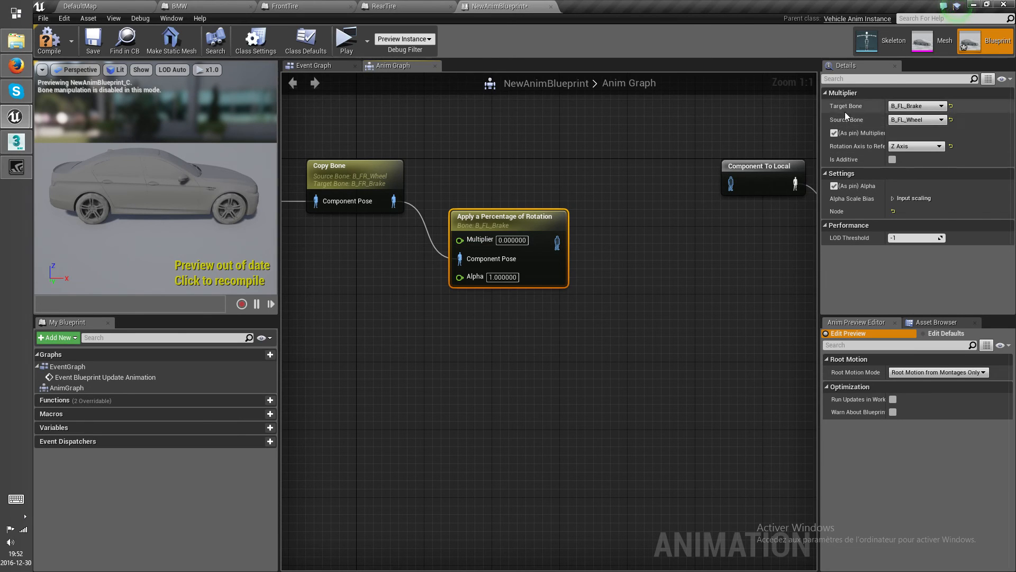
- Hide the rotation node's Multiplier pin and set its multiplier to 1
left_click(358, 206)
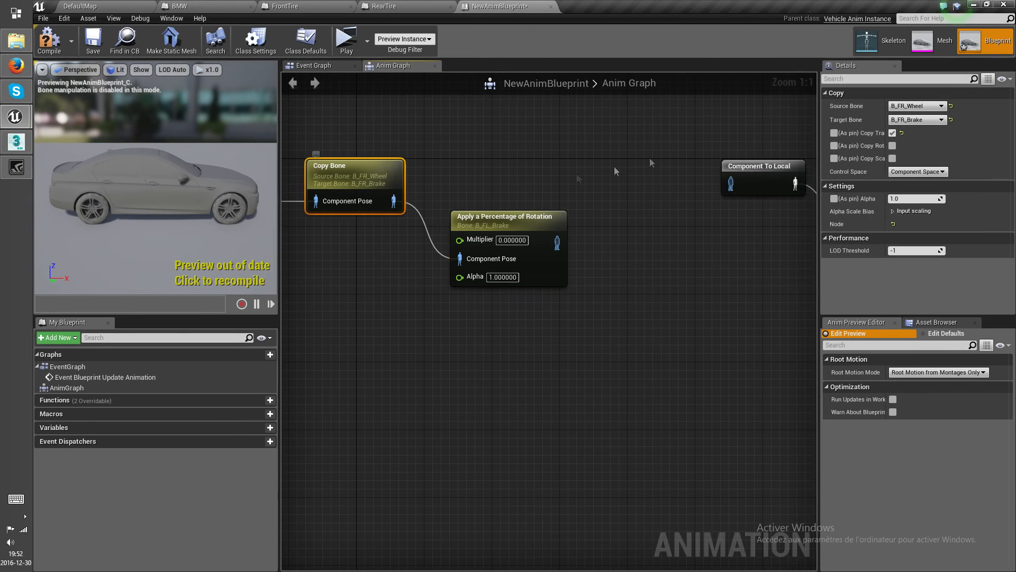
left_click(476, 218)
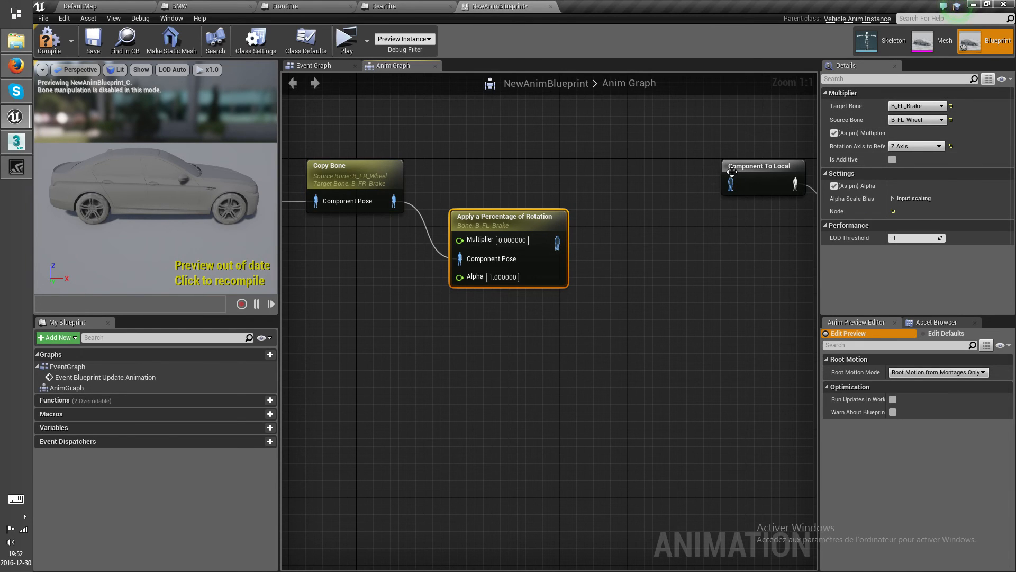
left_click(834, 133)
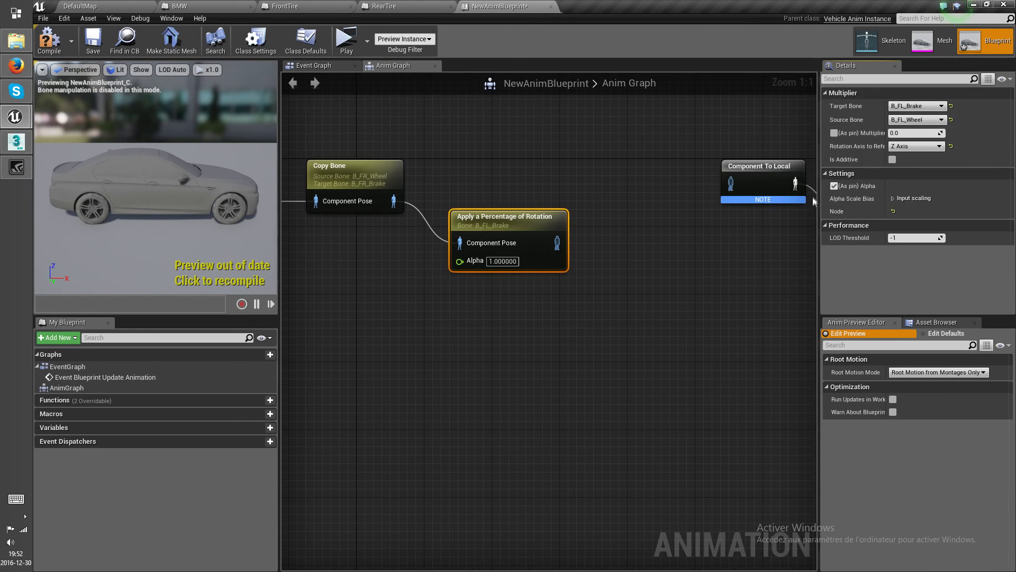
type("1")
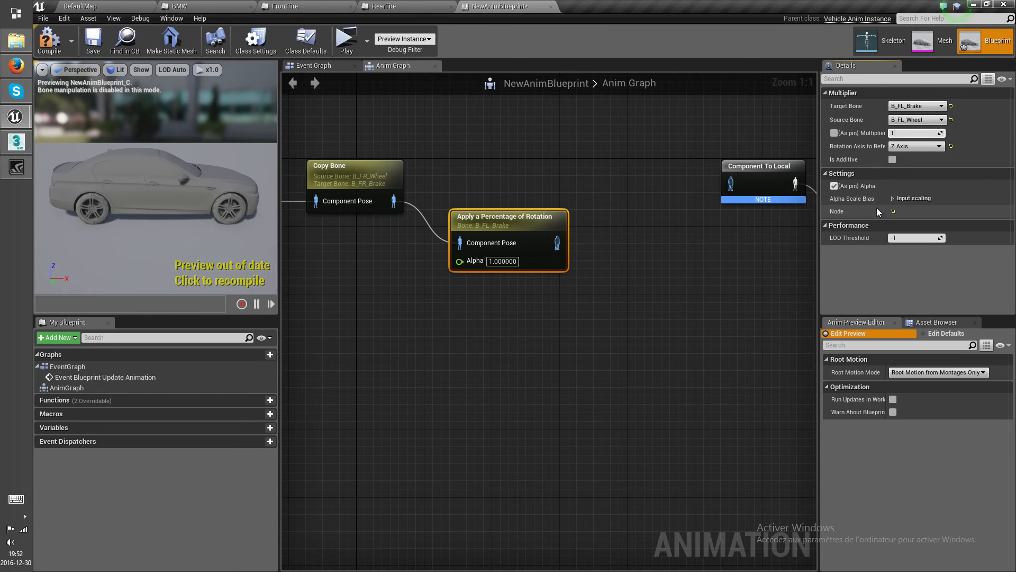
- Line up the rotation node beside the last Copy Bone, hide its Alpha pin and wire it to Component To Local
left_click_drag(501, 226, 484, 176)
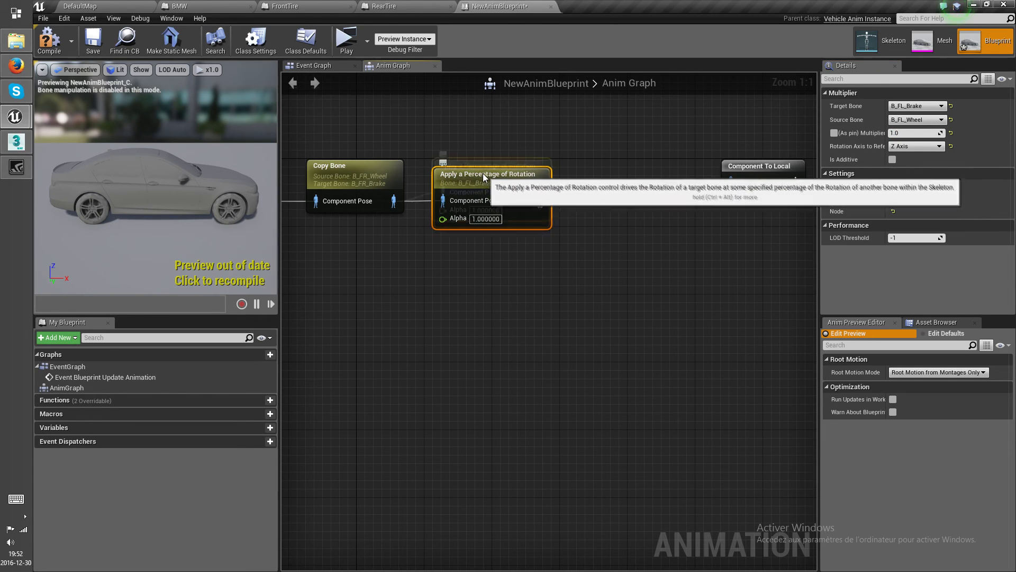
right_click_drag(596, 215, 664, 206)
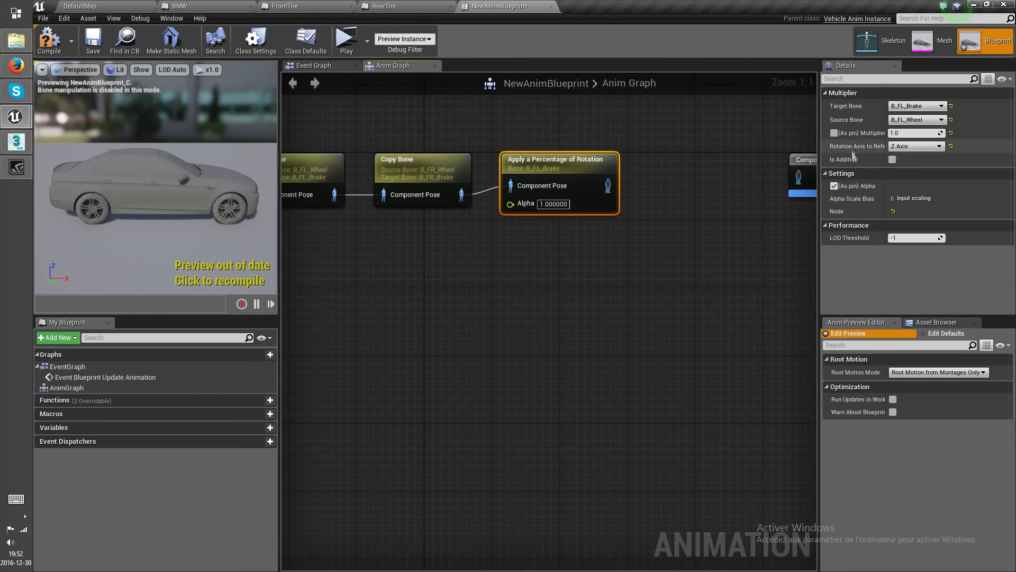
left_click(834, 186)
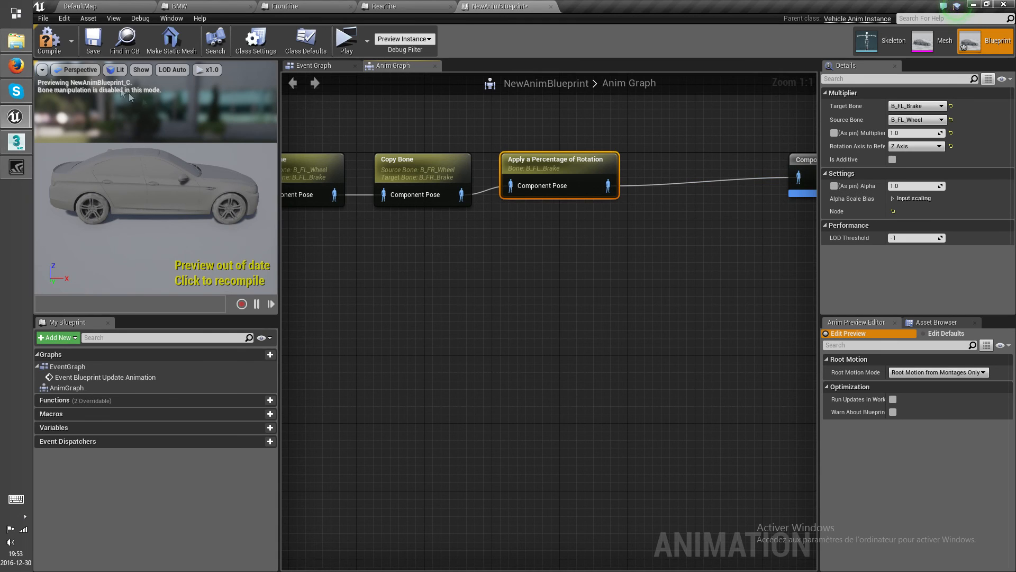
- Save NewAnimBlueprint and play DefaultMap, steering the BMW both ways to check the front-left wheel and brake, and stop the preview
left_click(94, 44)
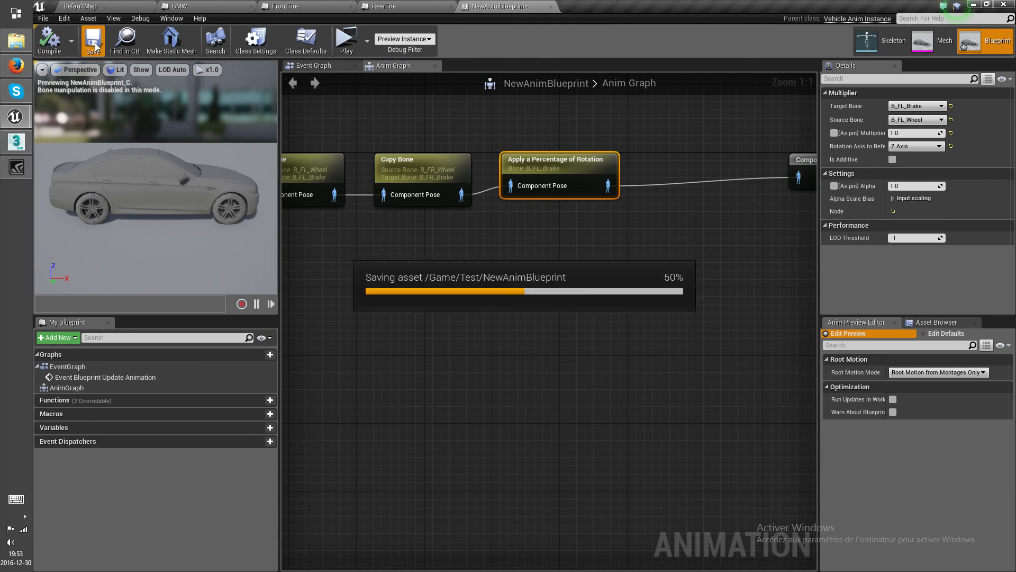
left_click(103, 7)
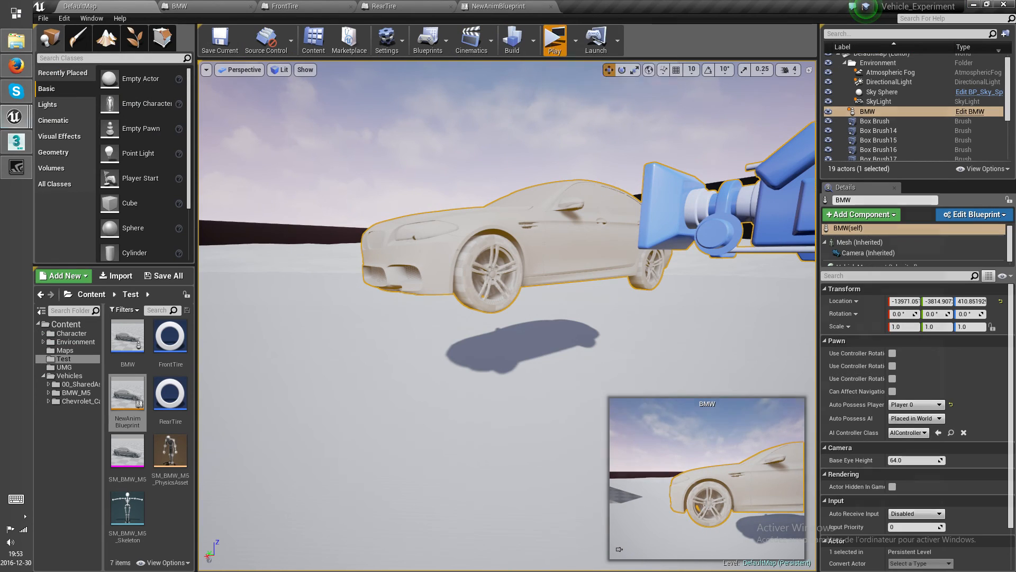
left_click(555, 40)
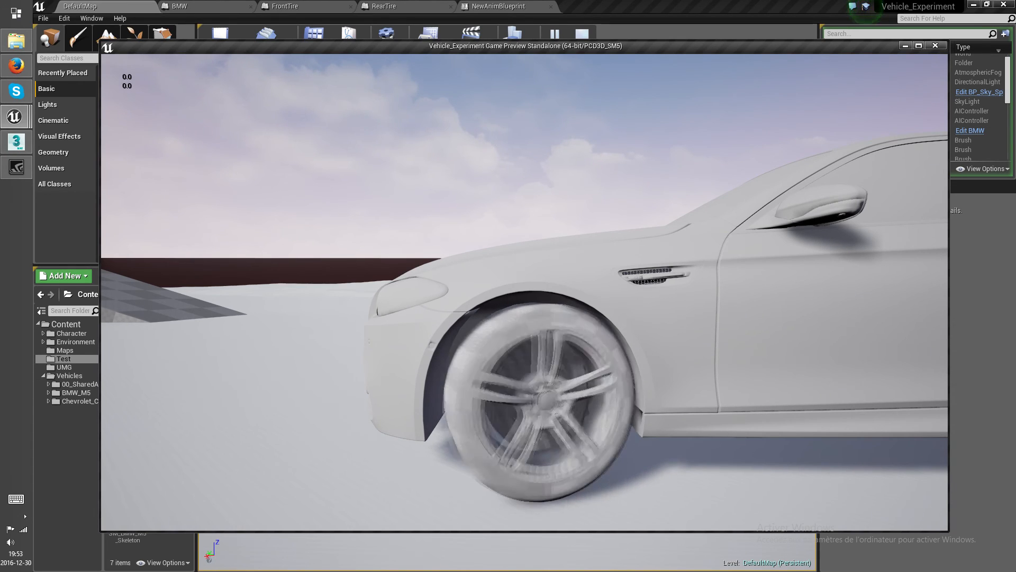
key("a")
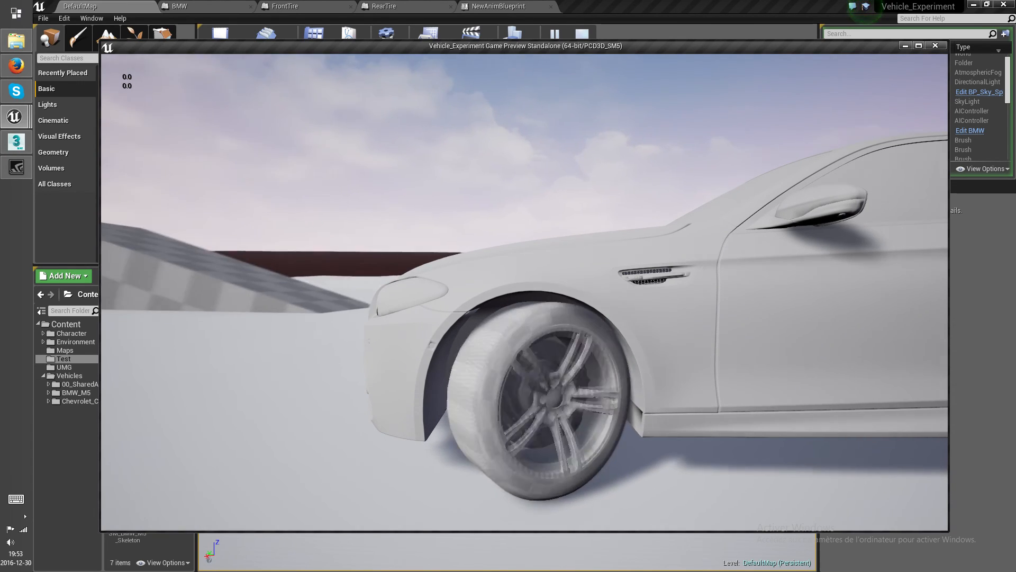
key("d")
key("a")
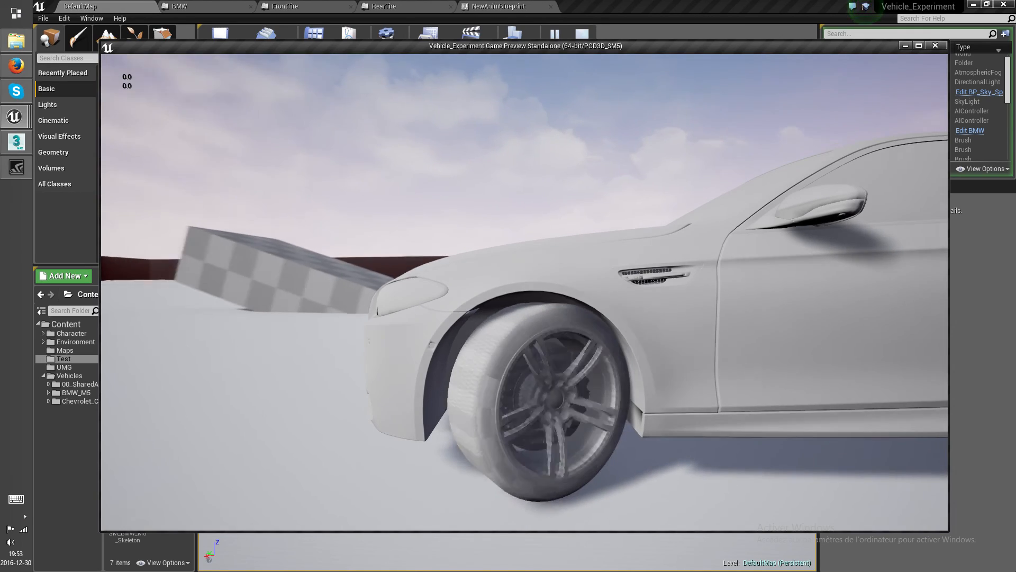
key("Escape")
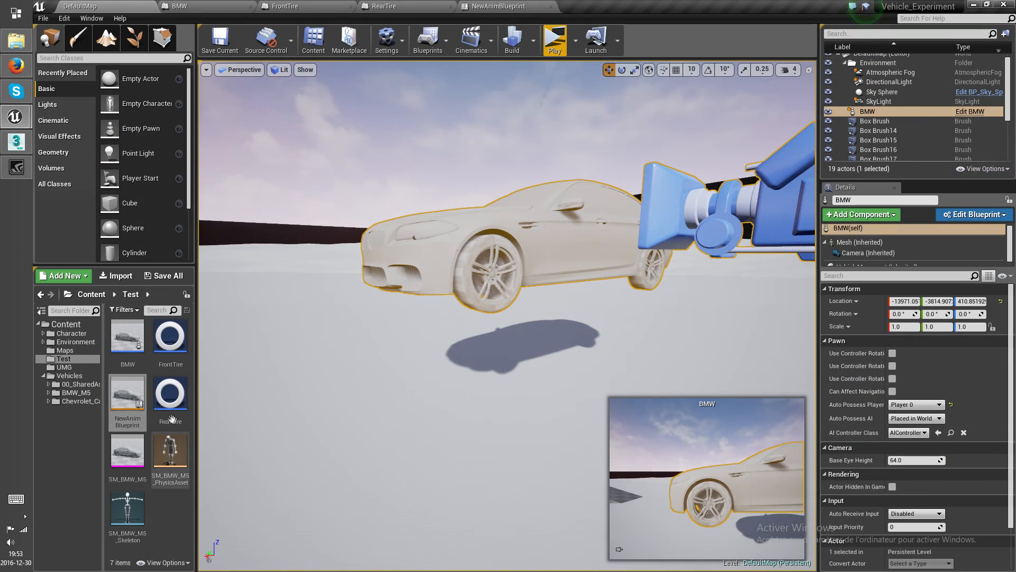
- In NewAnimBlueprint, duplicate the Apply a Percentage of Rotation node and wire the copy between the original and Component To Local
double_click(127, 395)
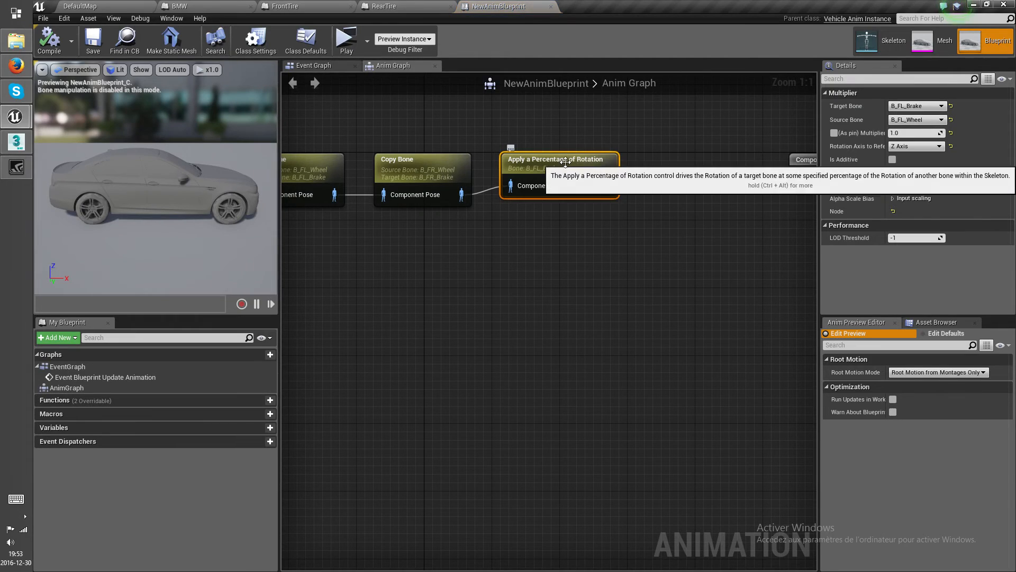
key("ctrl+v")
right_click_drag(688, 243, 579, 244)
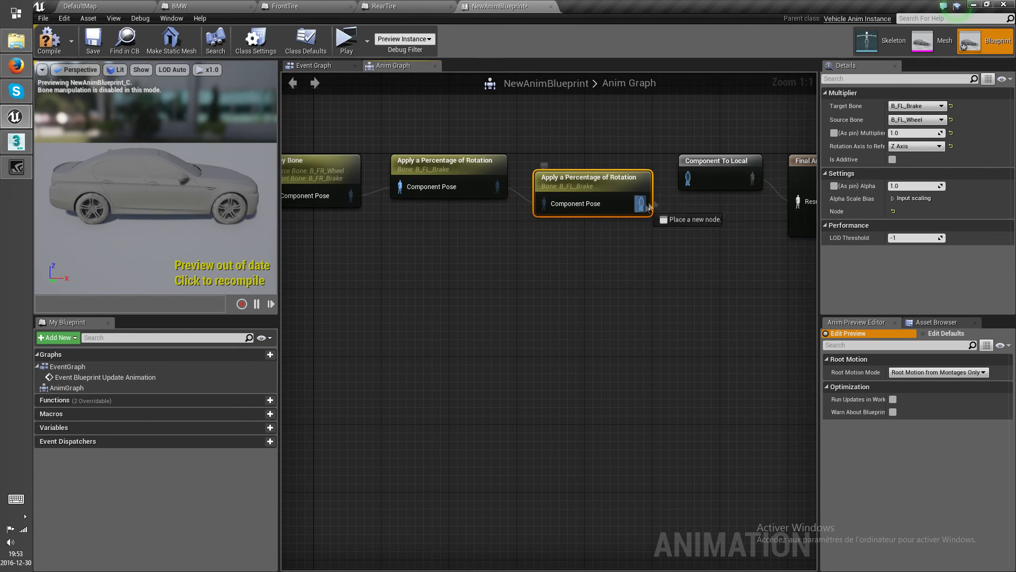
left_click_drag(688, 181, 688, 181)
left_click_drag(551, 177, 551, 162)
left_click(678, 271)
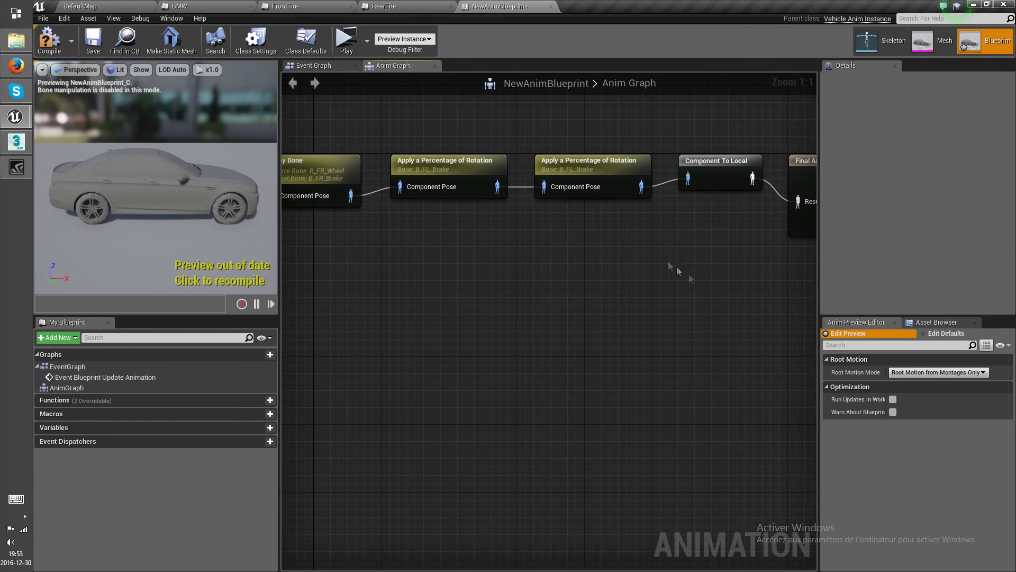
- Set the duplicated rotation node's target bone to B_FR_Brake and its source bone to B_FR_Wheel
left_click(597, 170)
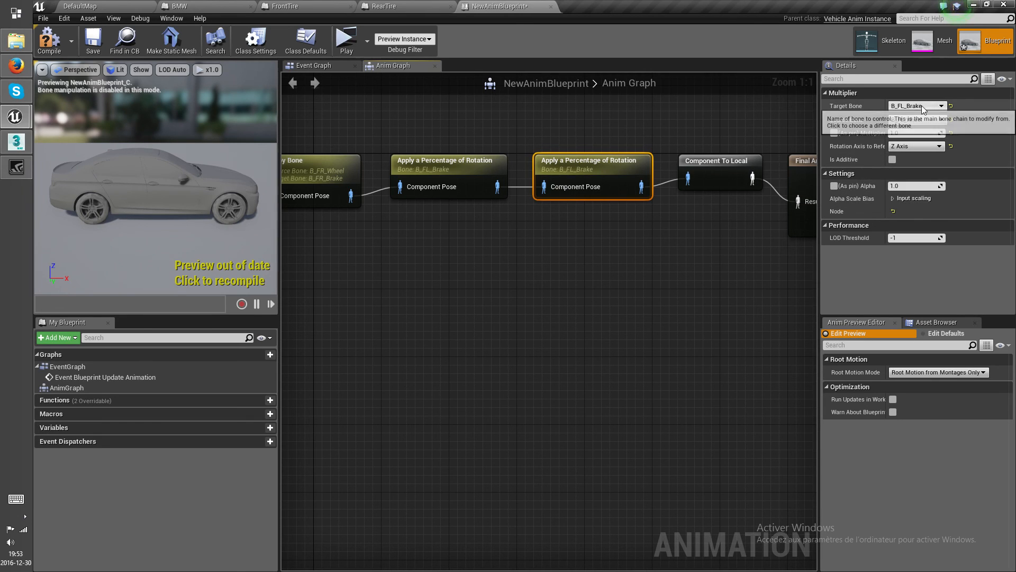
left_click(921, 106)
left_click(891, 181)
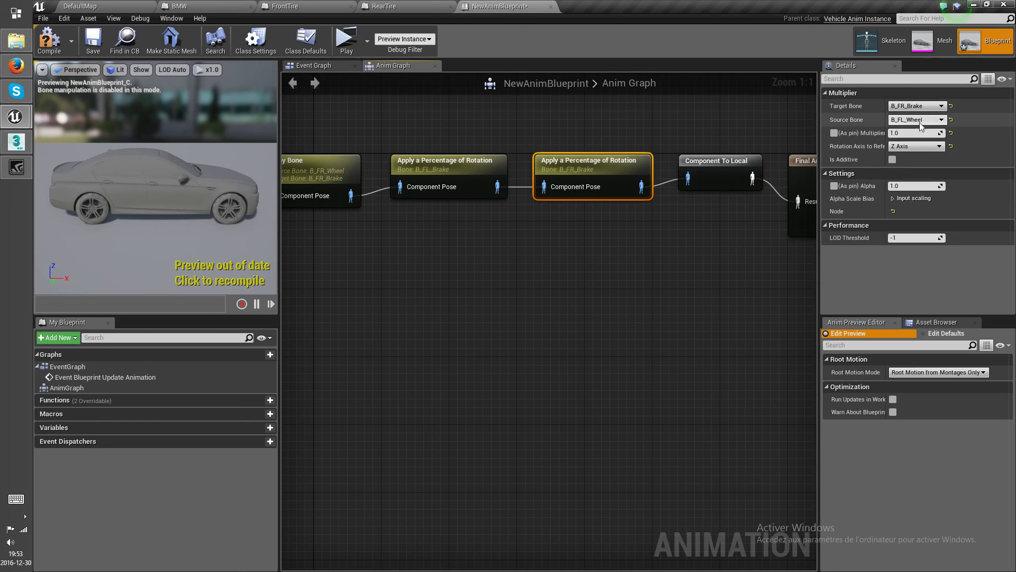
left_click(919, 120)
left_click(883, 209)
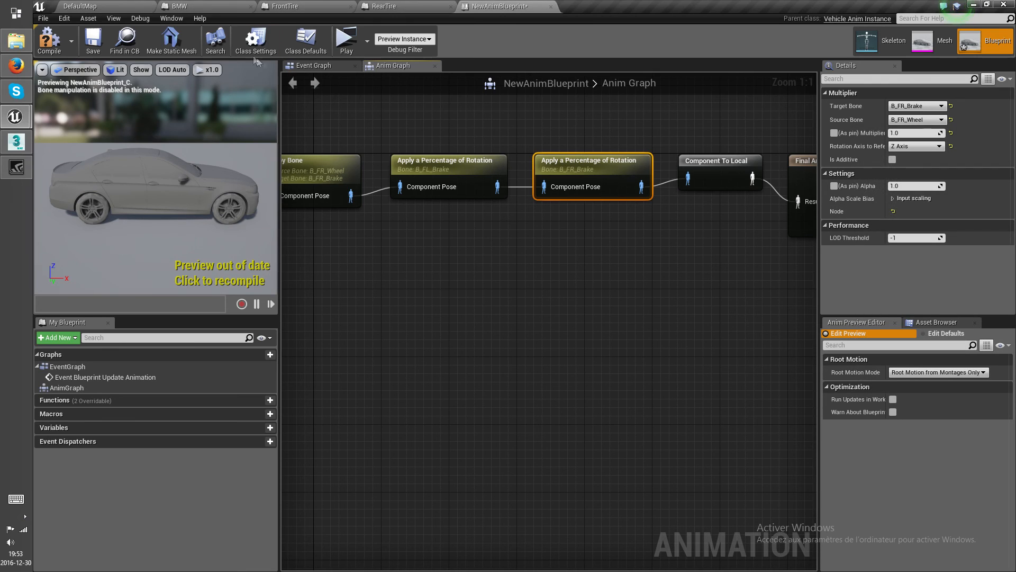
- Close the NewAnimBlueprint, RearTire and FrontTire editors, leaving the BMW blueprint open
left_click(551, 7)
left_click(451, 7)
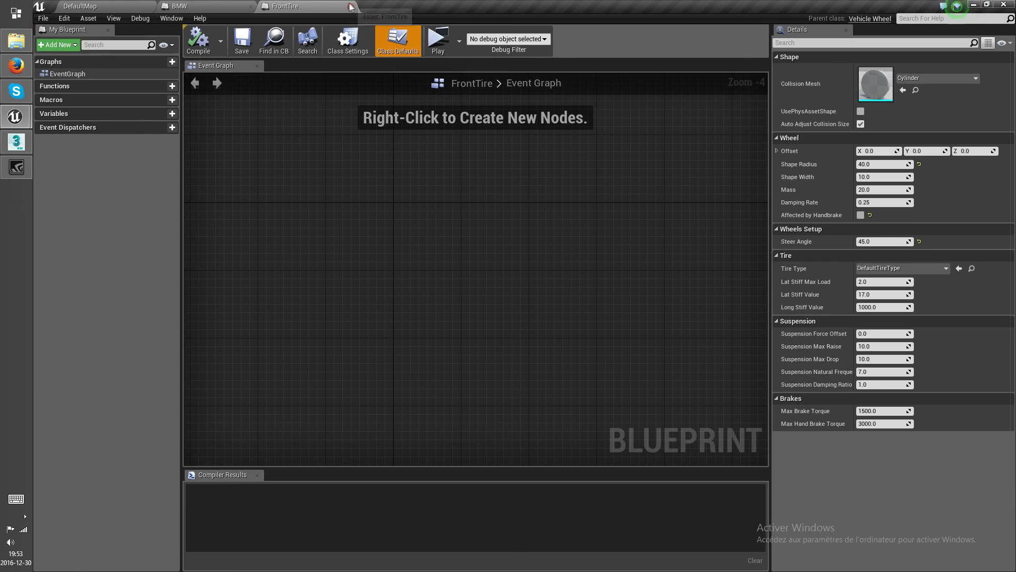
left_click(350, 6)
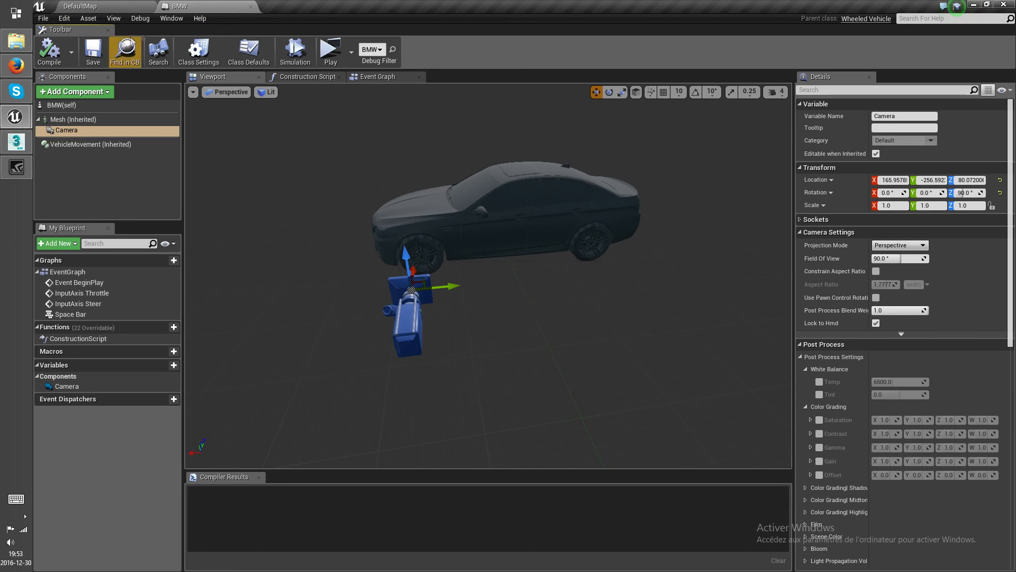
- Zero the BMW camera's location and rotation, and move it behind and above the car to about X -405, Z 172
left_click(932, 180)
type("0")
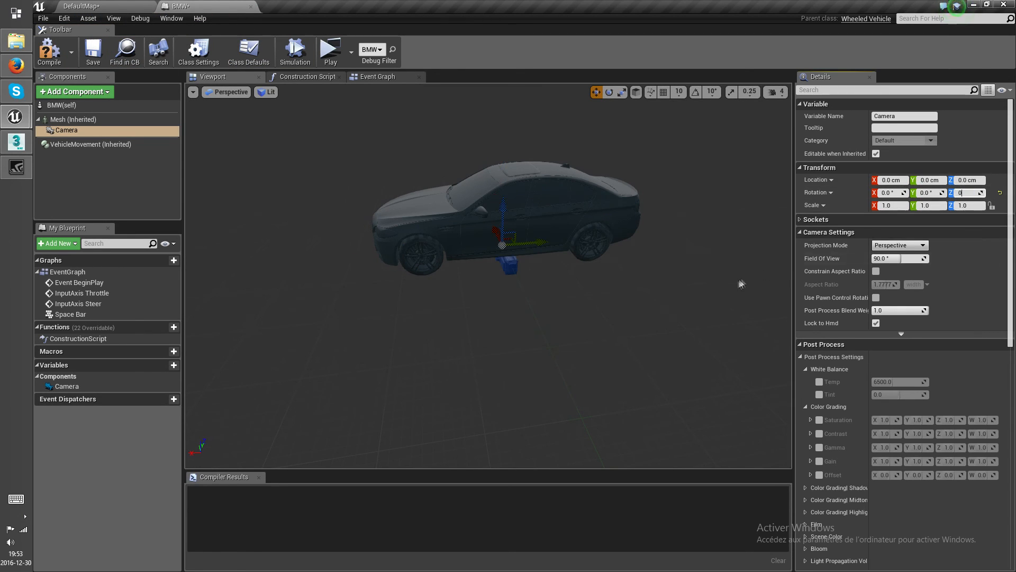
key("Return")
left_click(609, 92)
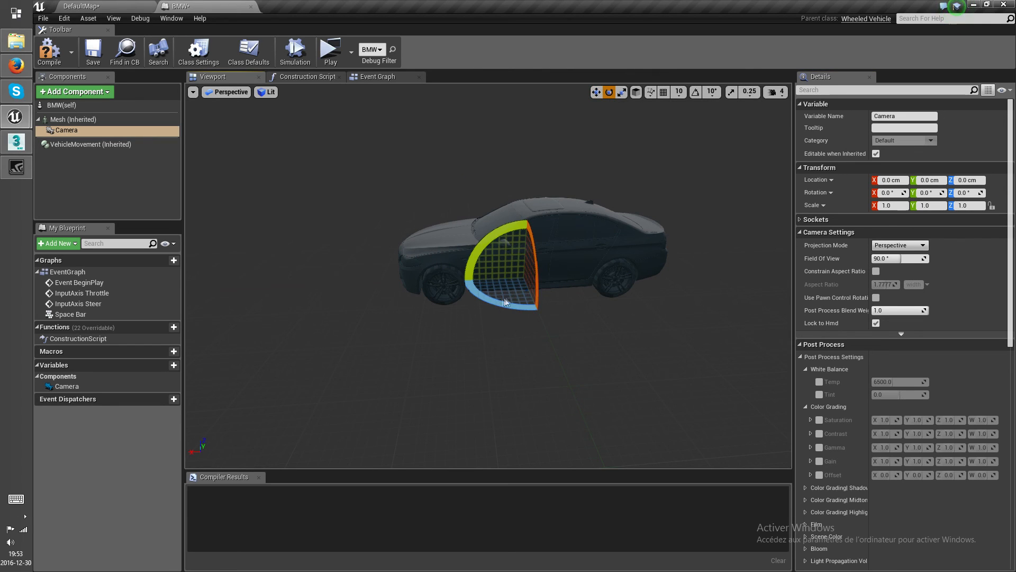
key("w")
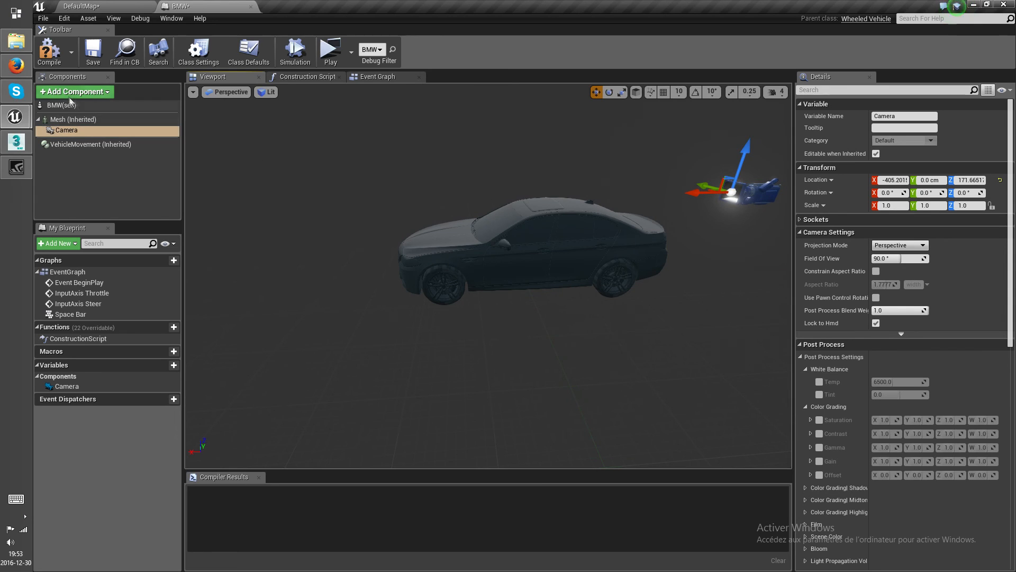
- Play DefaultMap and drive the BMW forward while steering both ways to check the rear chase camera, and stop the preview
left_click(77, 7)
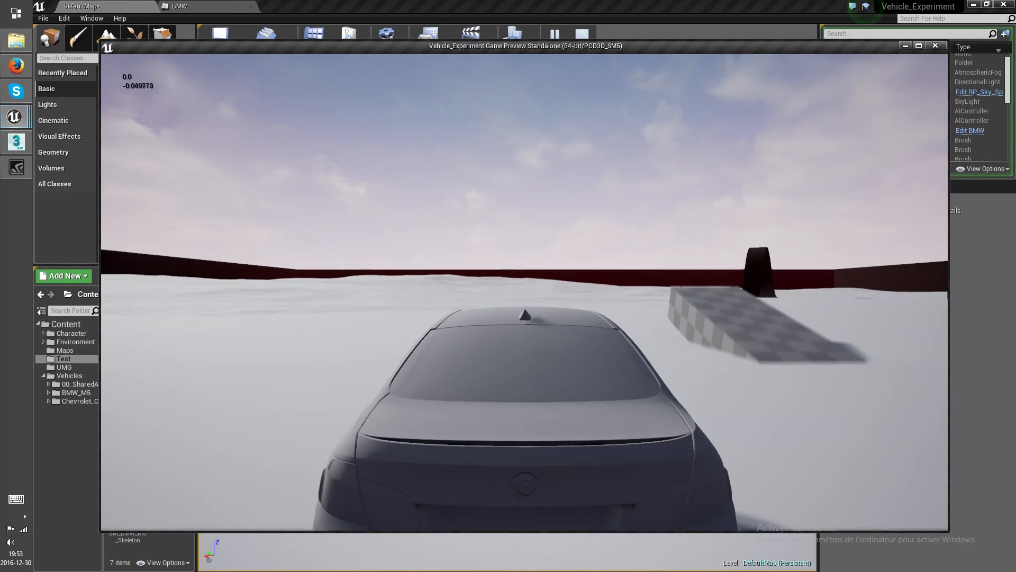
key("w")
key("d")
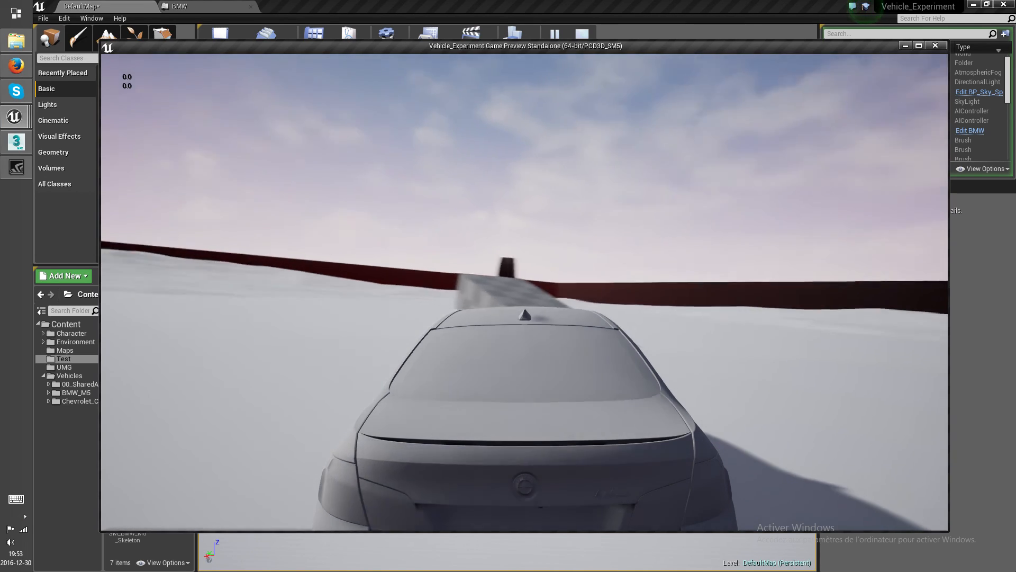
key("a")
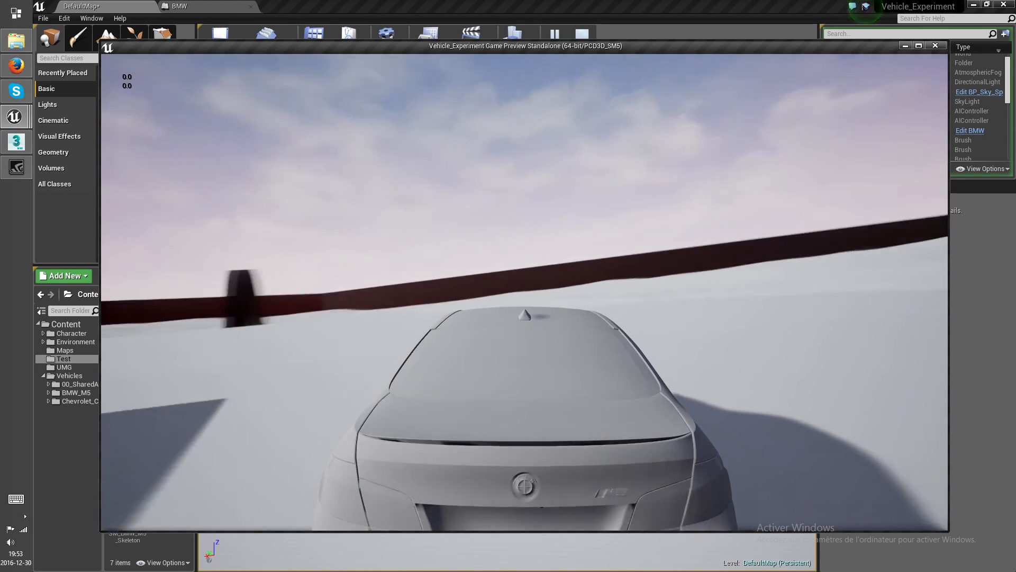
key("d")
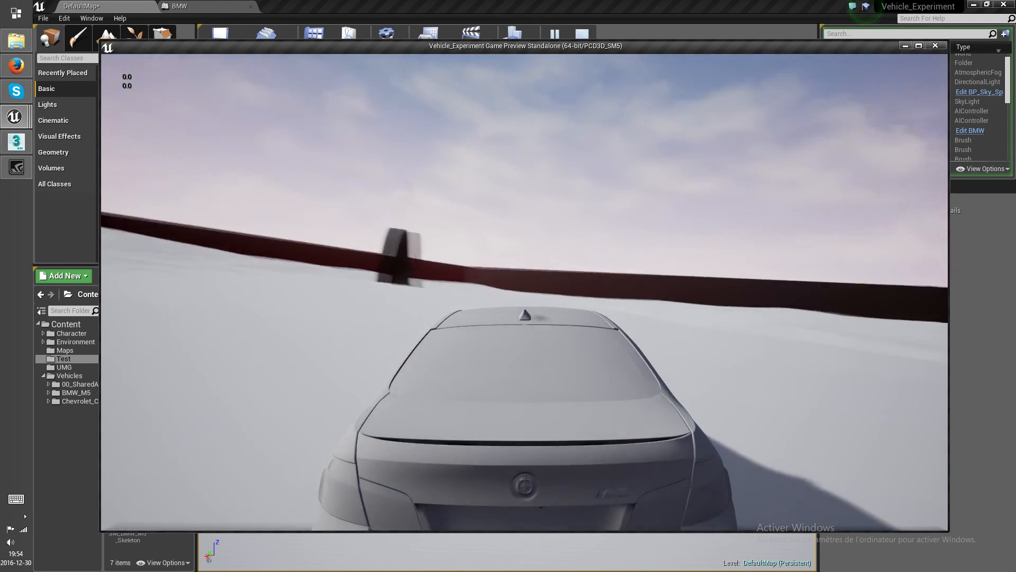
key("a")
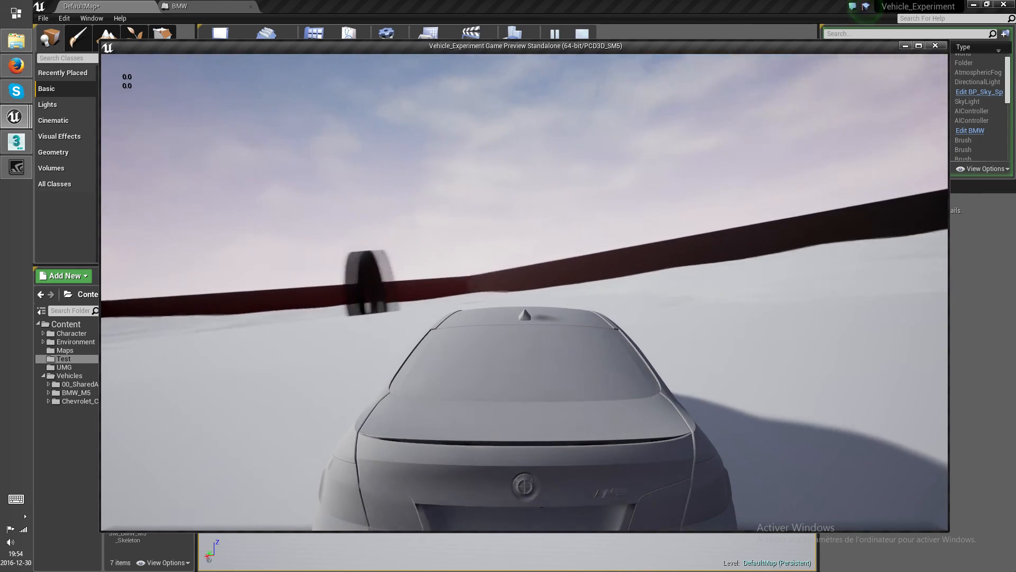
key("Escape")
- Select the red BP_BMW_M5 in the level and move it closer to the grey BMW
right_click_drag(635, 204, 685, 233)
key("s")
left_click(600, 280)
left_click_drag(578, 287, 517, 275)
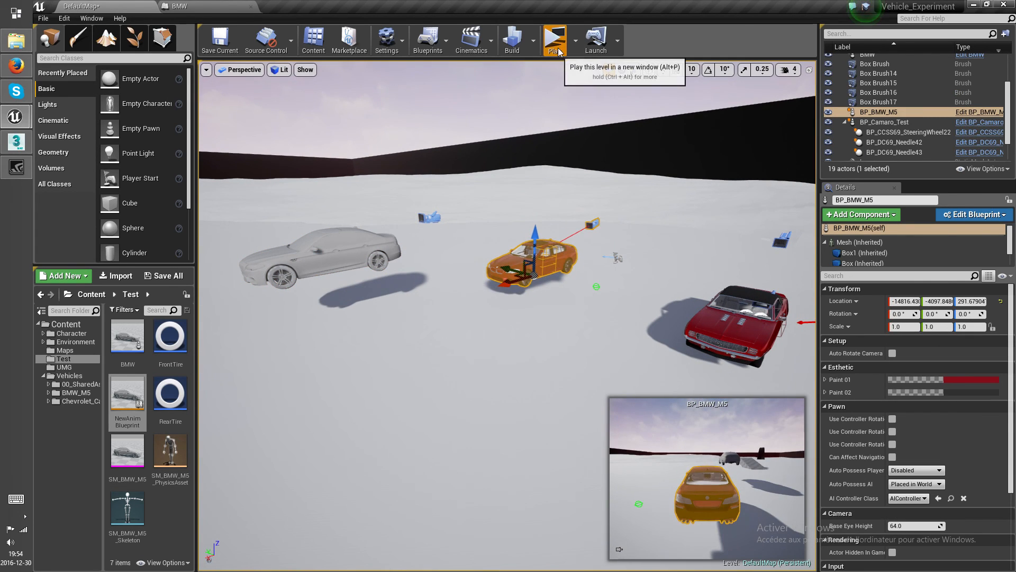
- Set the grey BMW's Auto Possess Player option to Disabled after briefly playing the level
left_click(559, 51)
key("Escape")
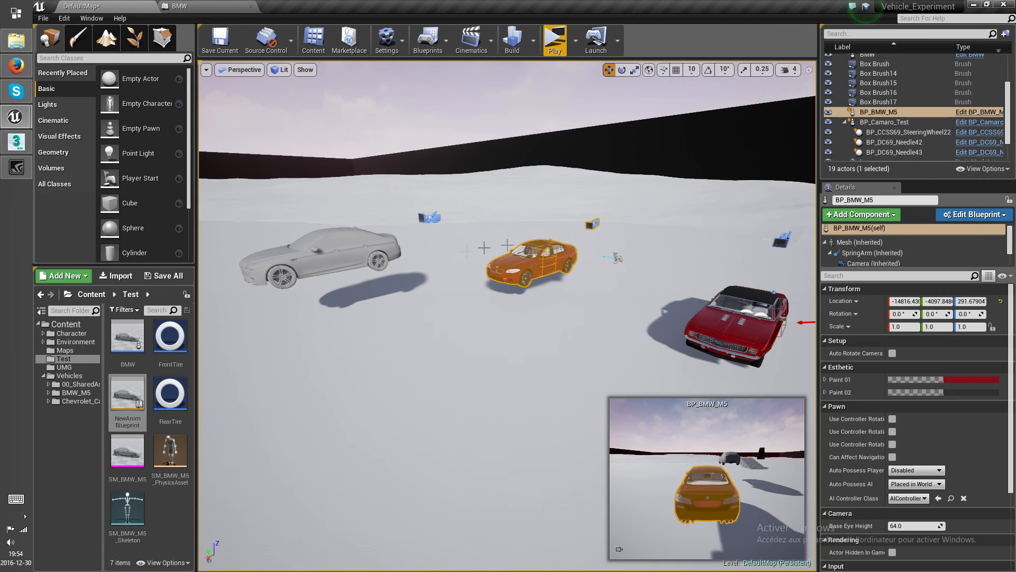
left_click(318, 254)
left_click(916, 405)
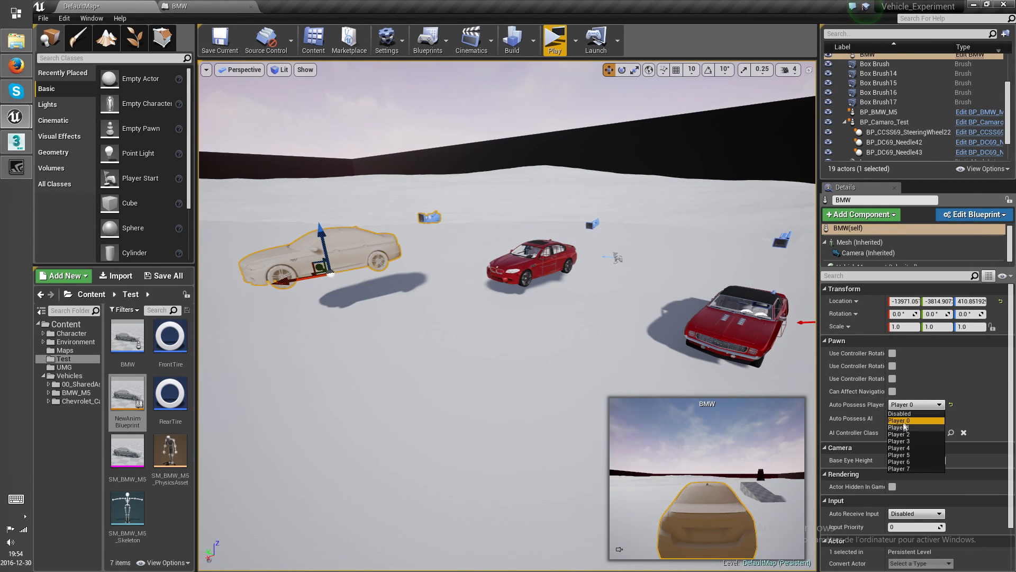
left_click(905, 414)
- Play the level and drive the red BP_BMW_M5 forward, in reverse and through turns to examine its wheels and brakes, and stop the preview
left_click(548, 44)
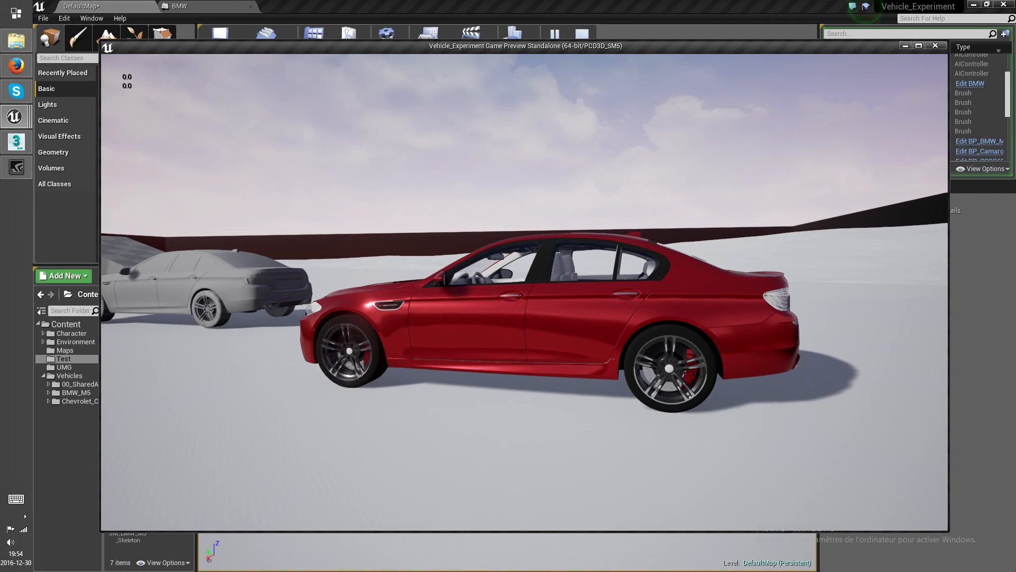
key("w")
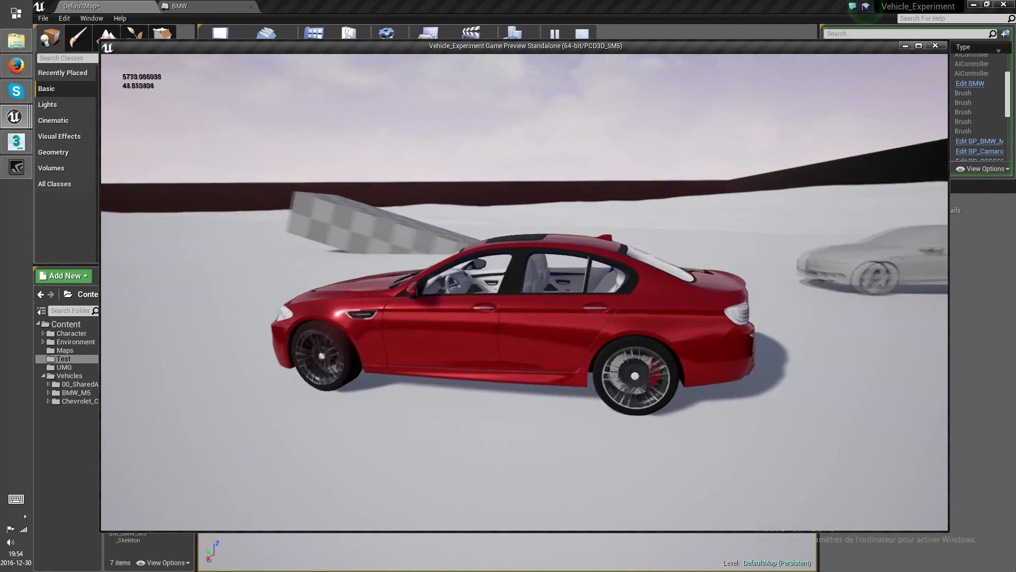
key("d")
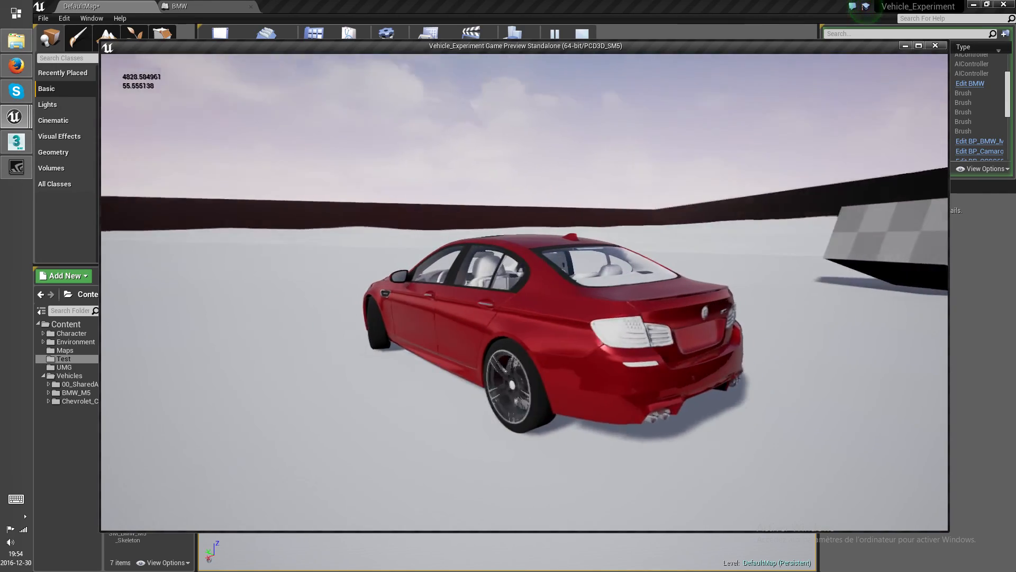
key("s")
key("w")
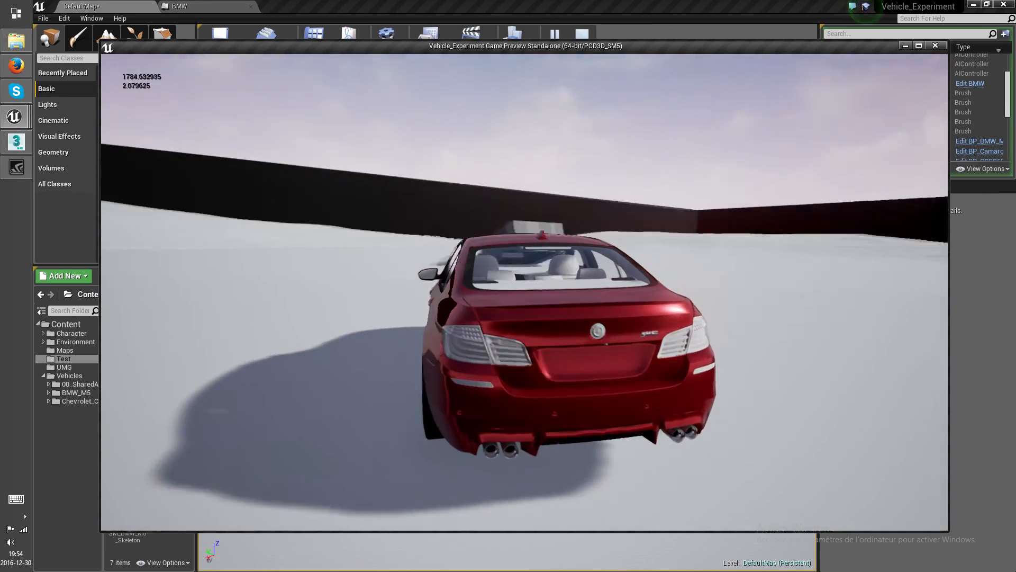
key("d")
key("a")
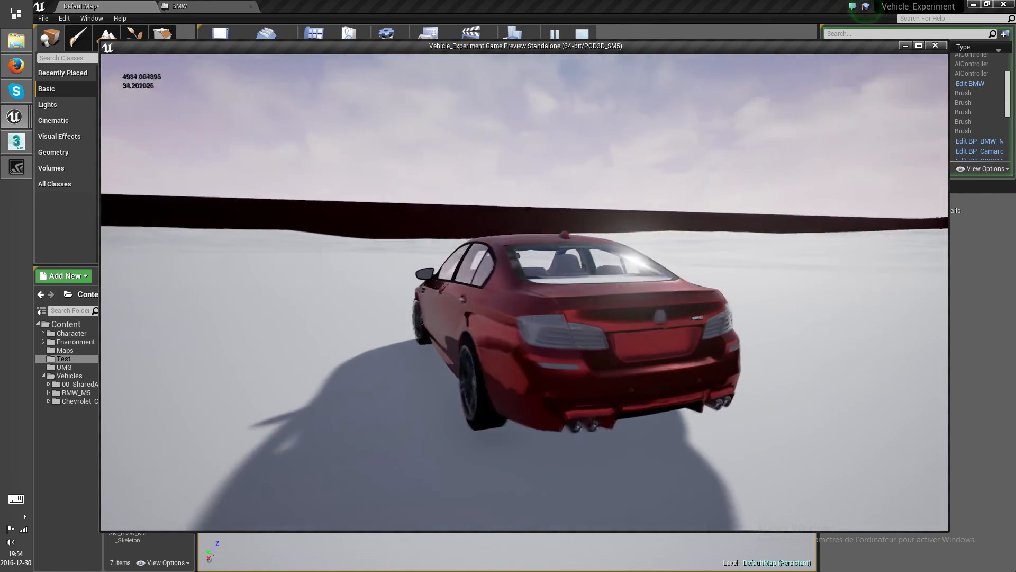
key("s")
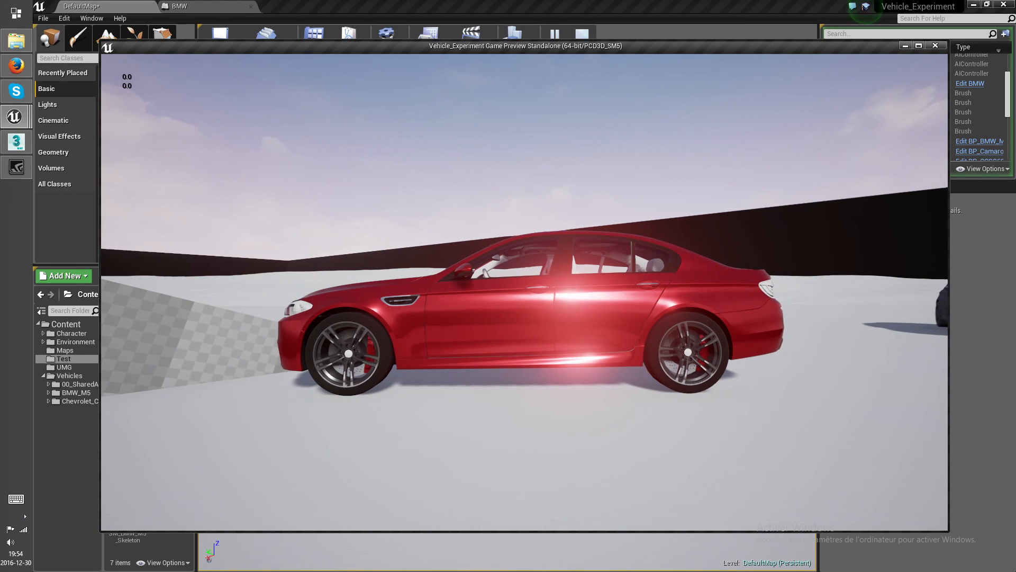
key("s")
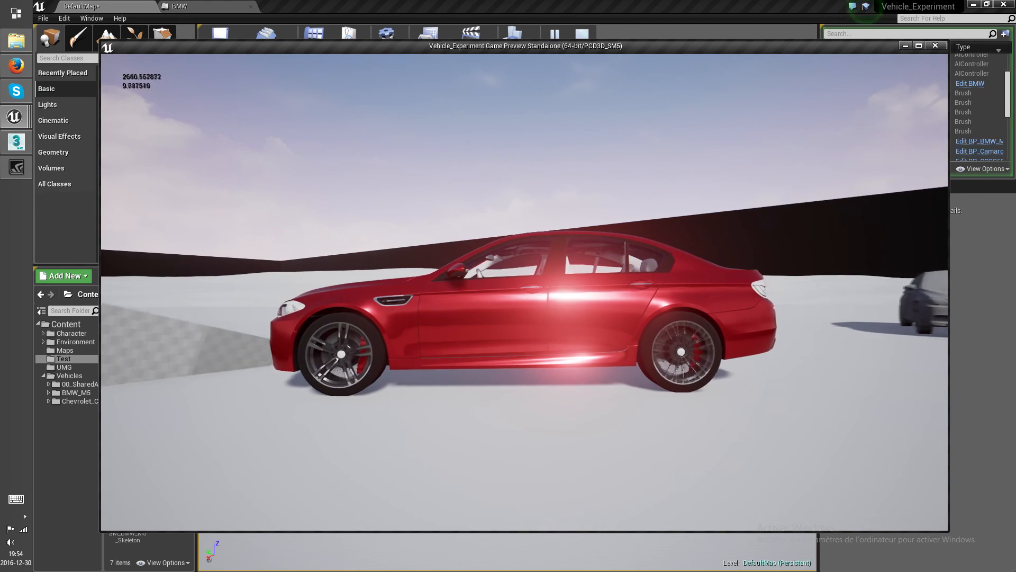
key("s")
key("d")
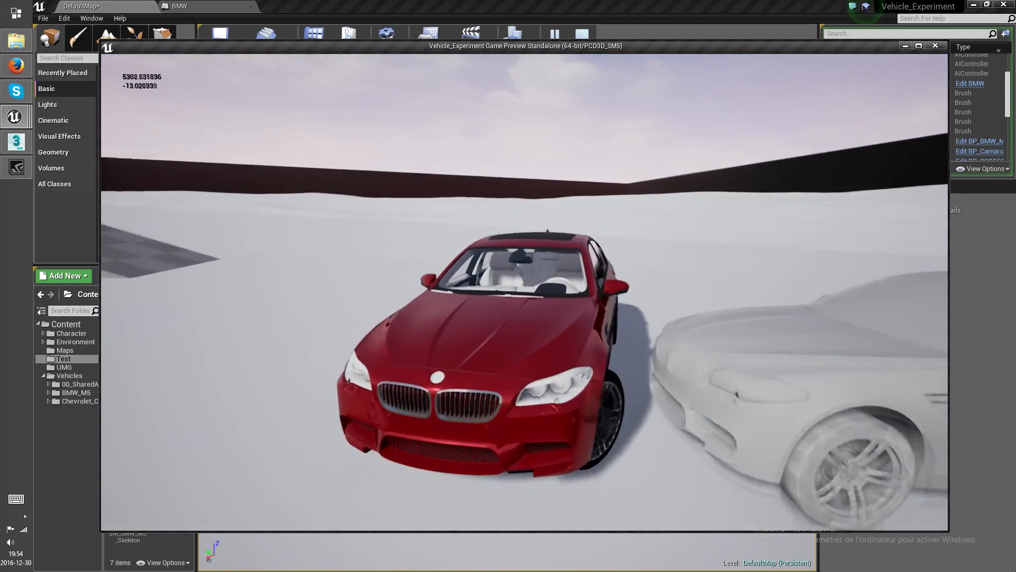
key("w")
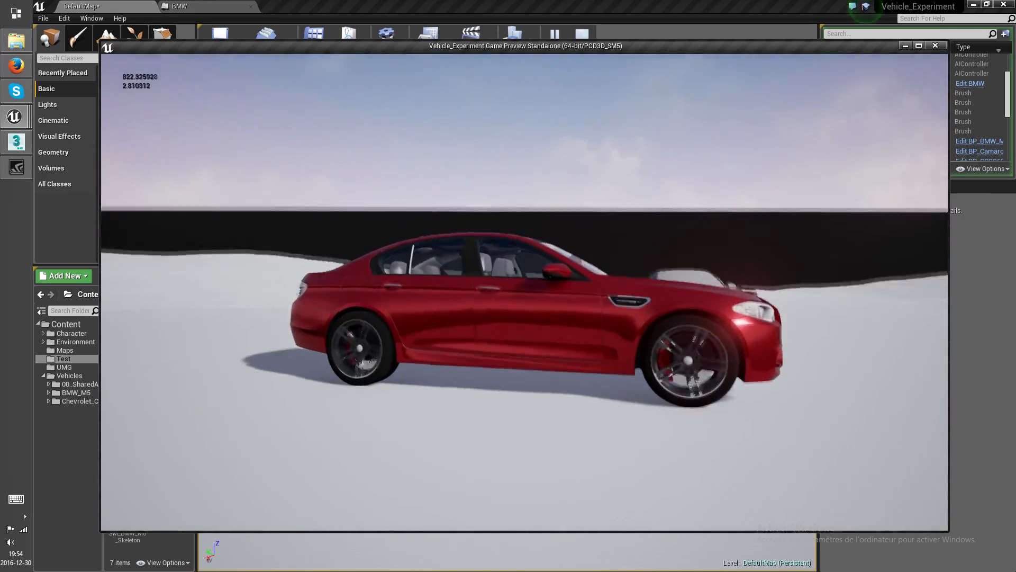
key("a")
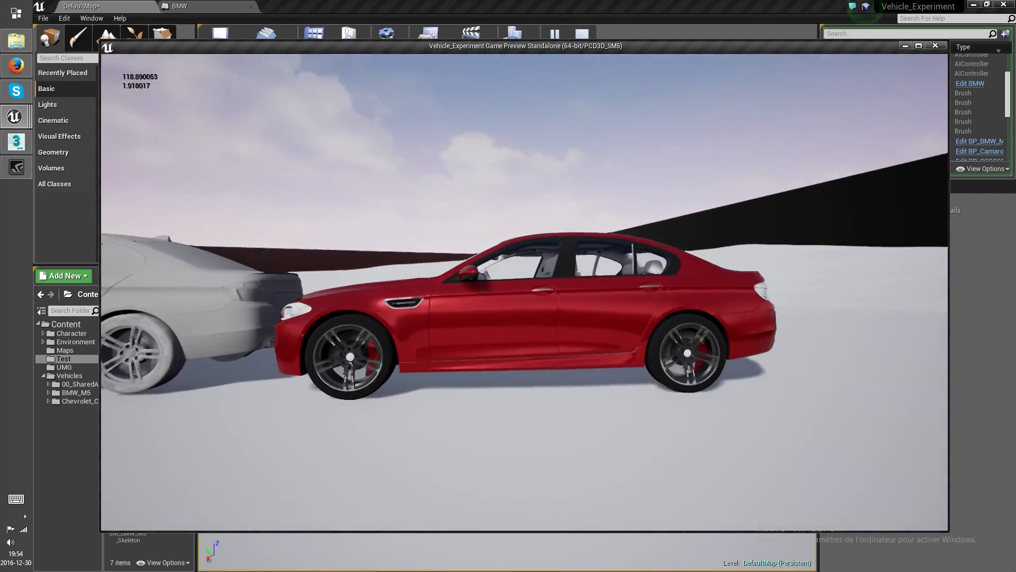
key("Escape")
right_click_drag(478, 311, 468, 343)
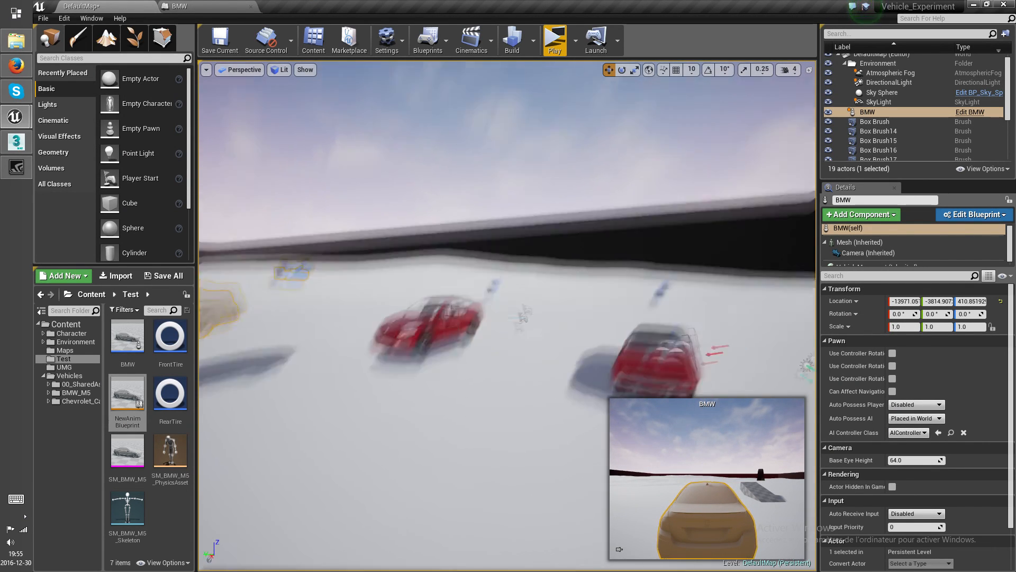
key("s")
key("w")
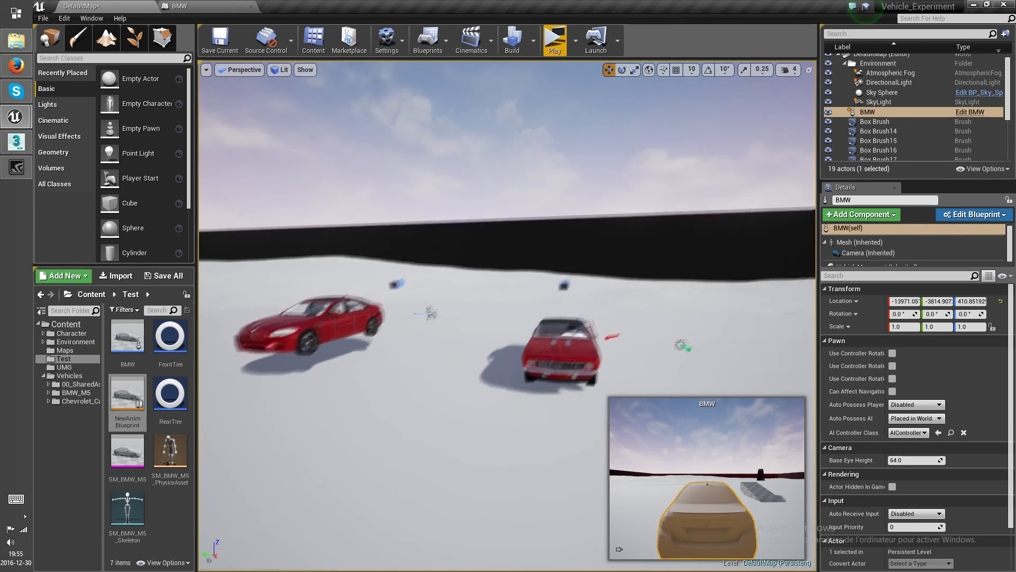
key("a")
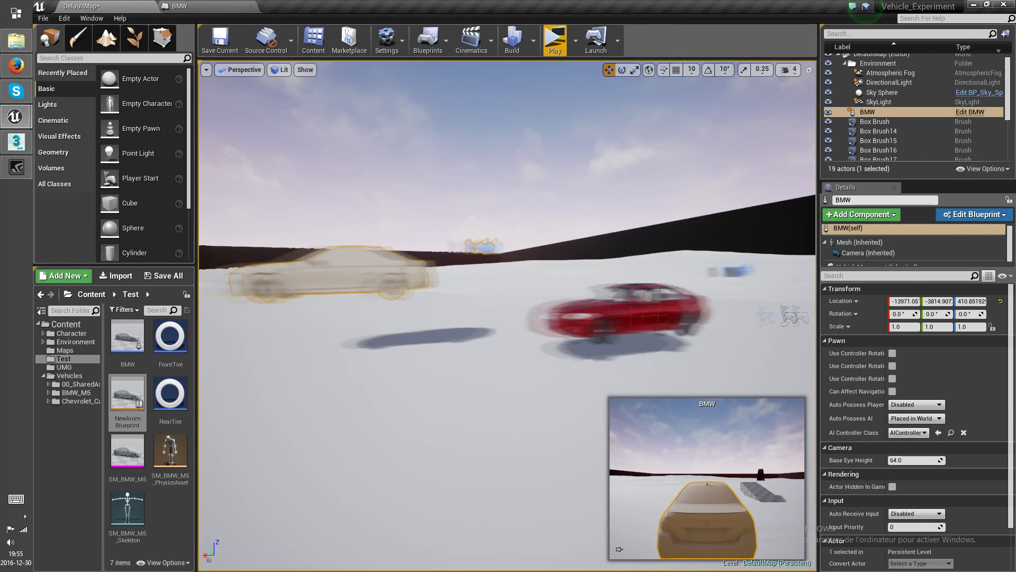